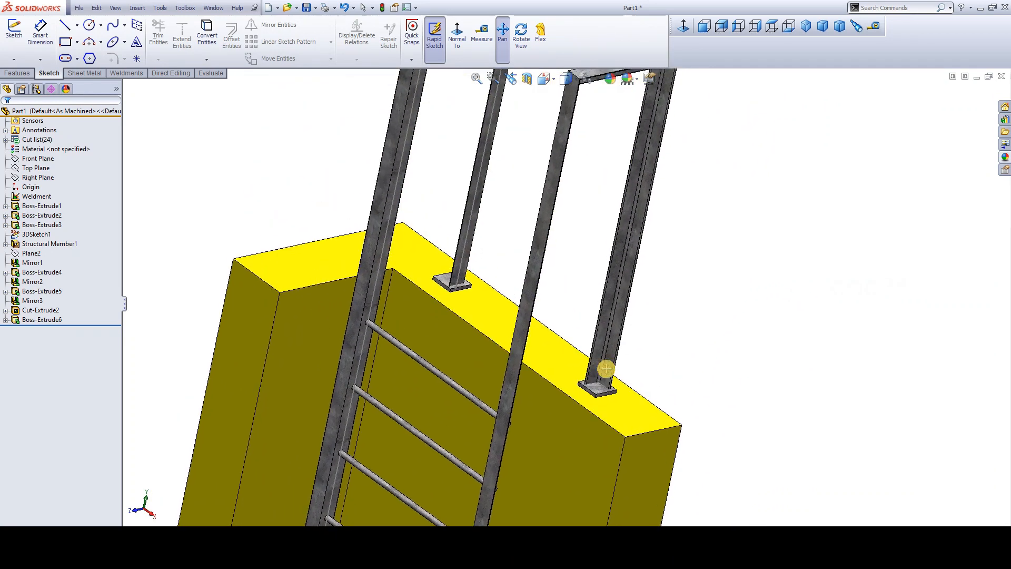
# Examine the finished ladder model with its rungs, curved-over side rails and base plates
pyautogui.hotkey('ctrl', '7')
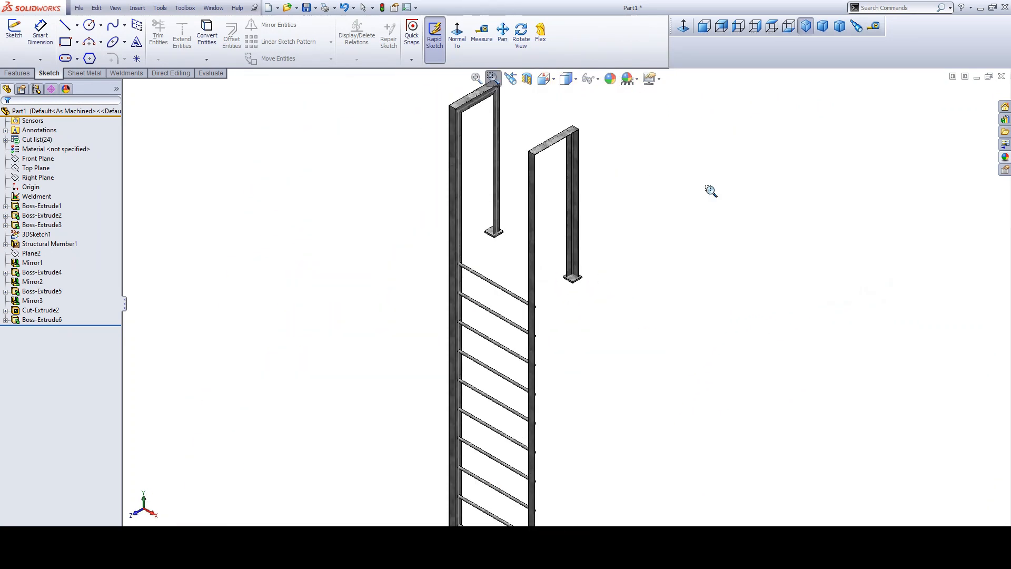
pyautogui.scroll(-2, 625, 174)
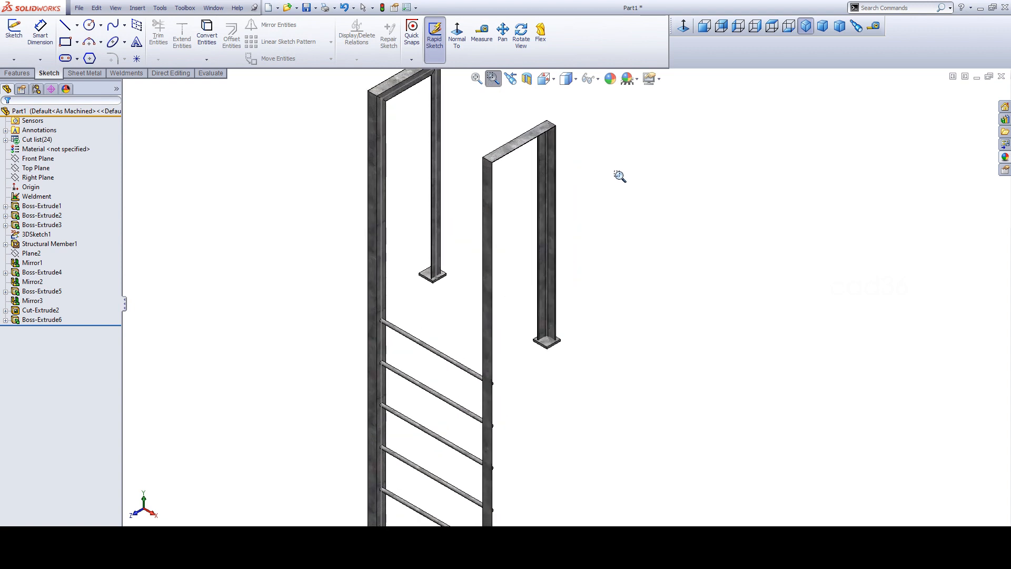
pyautogui.rightClick(621, 121)
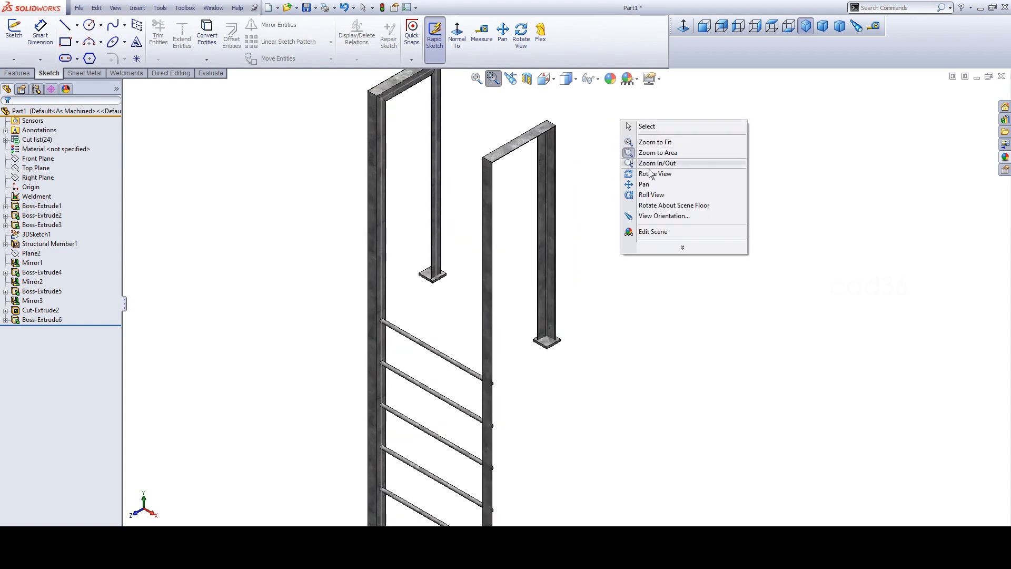
pyautogui.click(640, 188)
pyautogui.moveTo(694, 176); pyautogui.dragTo(670, 218)
pyautogui.rightClick(653, 218)
pyautogui.click(662, 221)
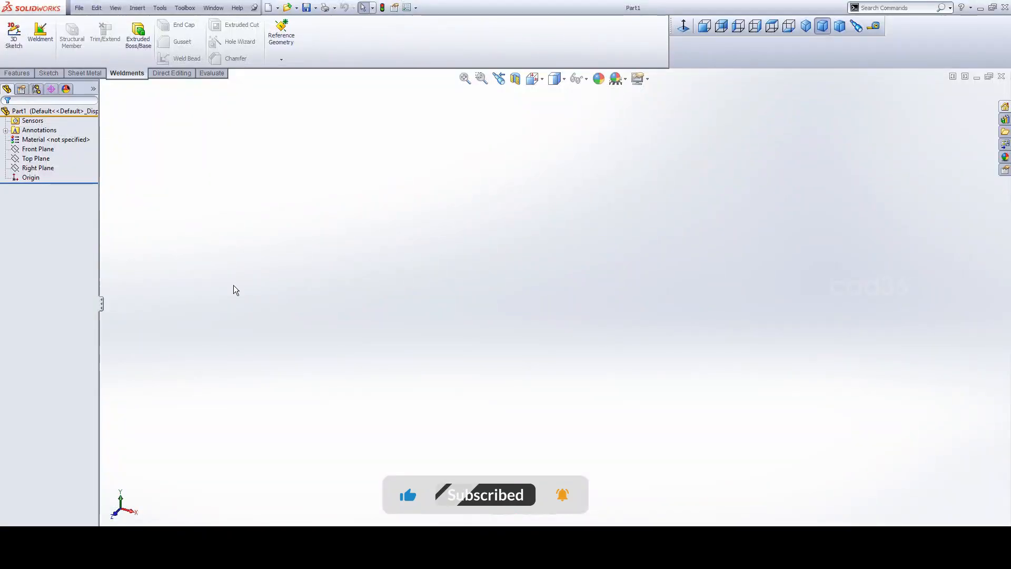
# Sketch a corner rectangle about 62 mm high on the Top Plane, with its upper-left corner at the origin
pyautogui.rightClick(38, 159)
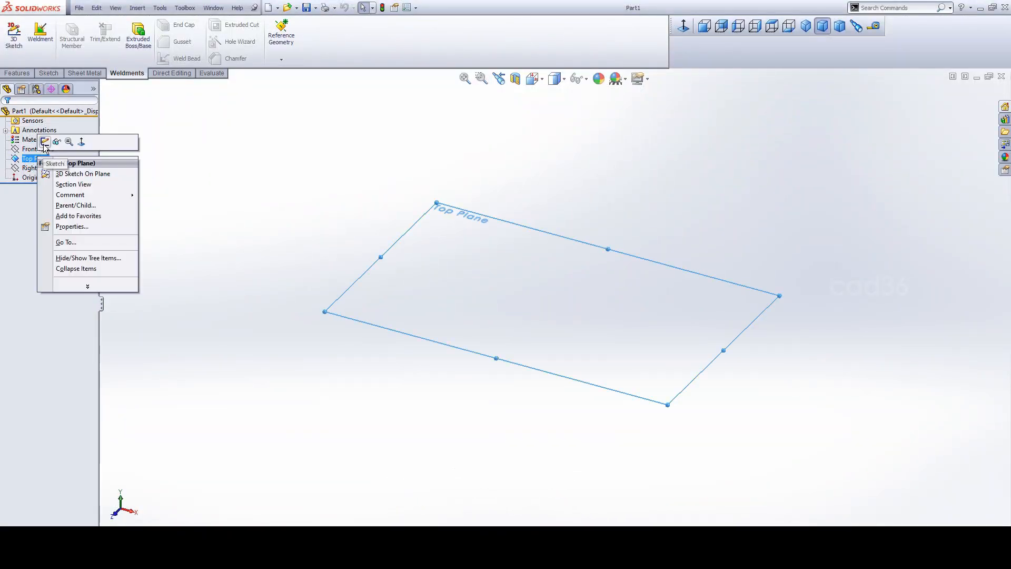
pyautogui.click(45, 142)
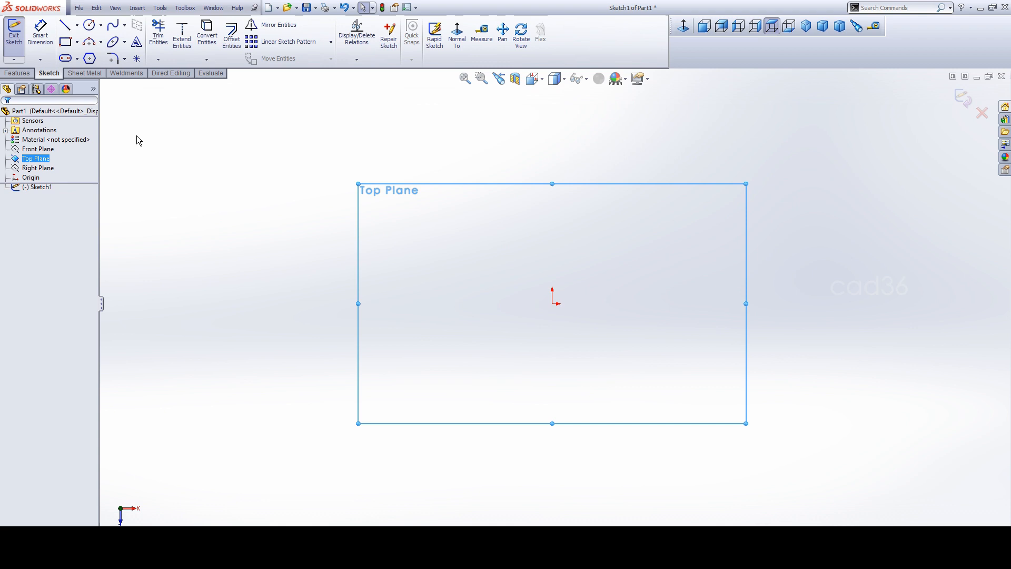
pyautogui.click(77, 42)
pyautogui.click(87, 65)
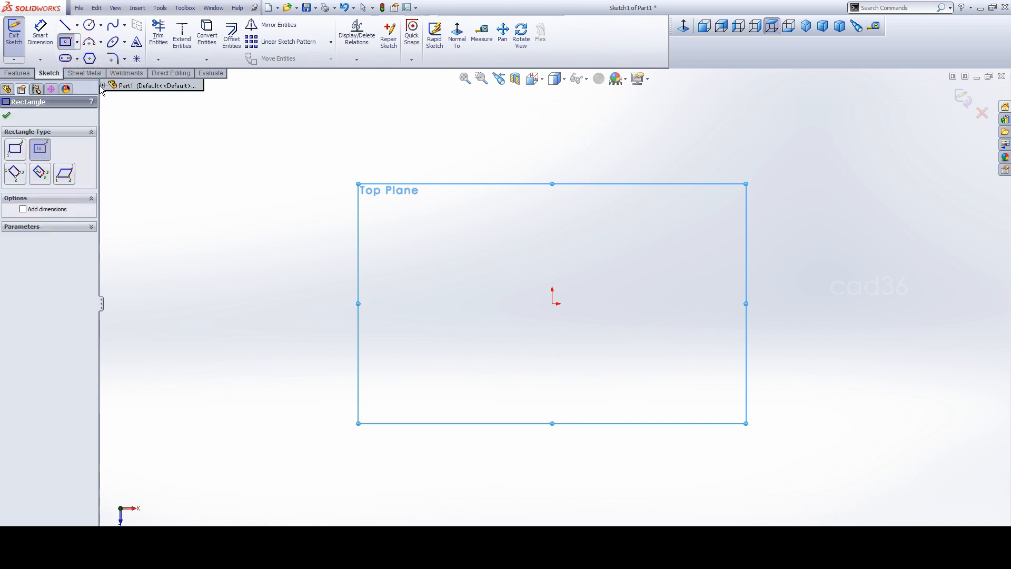
pyautogui.click(77, 42)
pyautogui.click(97, 56)
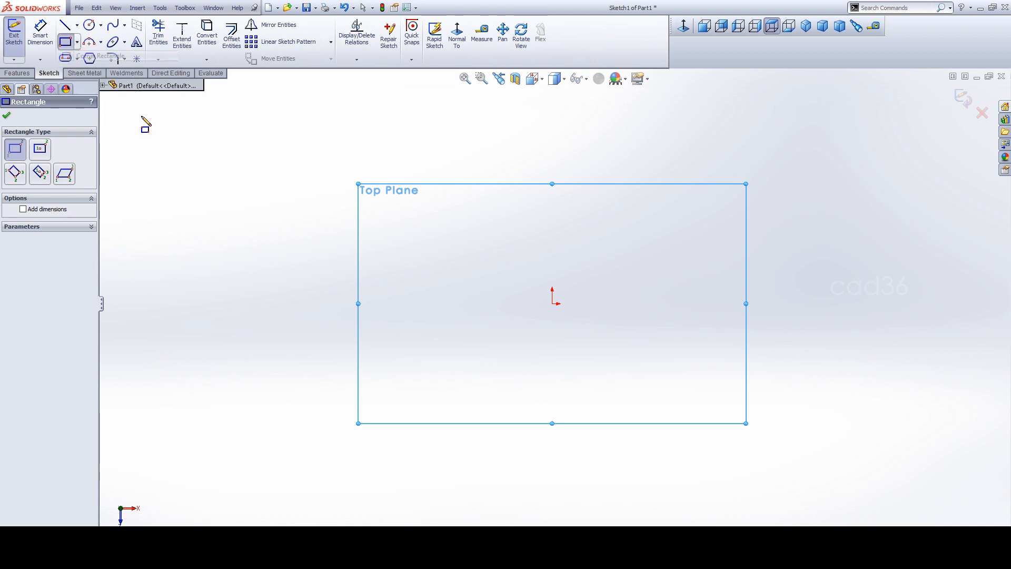
pyautogui.click(552, 304)
pyautogui.click(765, 438)
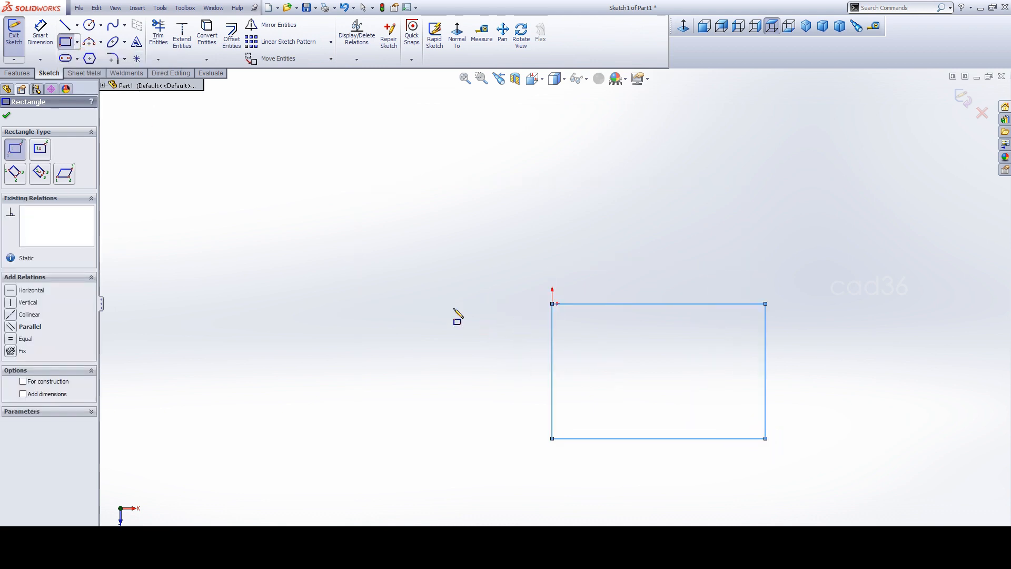
pyautogui.press('Escape')
# Dimension the rectangle's horizontal side to 1500 mm and its vertical side to 600 mm
pyautogui.click(40, 32)
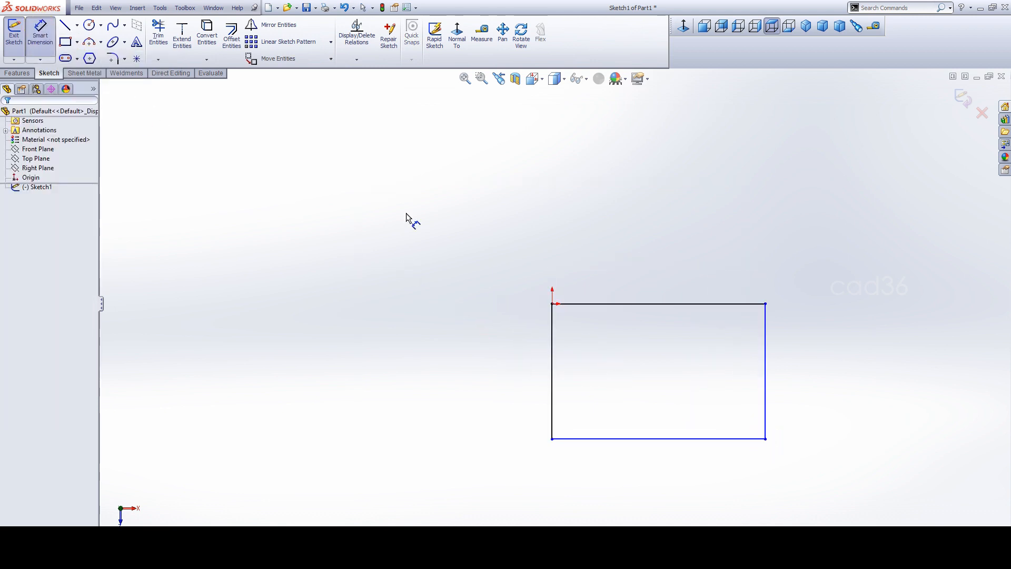
pyautogui.click(652, 304)
pyautogui.click(648, 263)
pyautogui.write('1500')
pyautogui.press('Return')
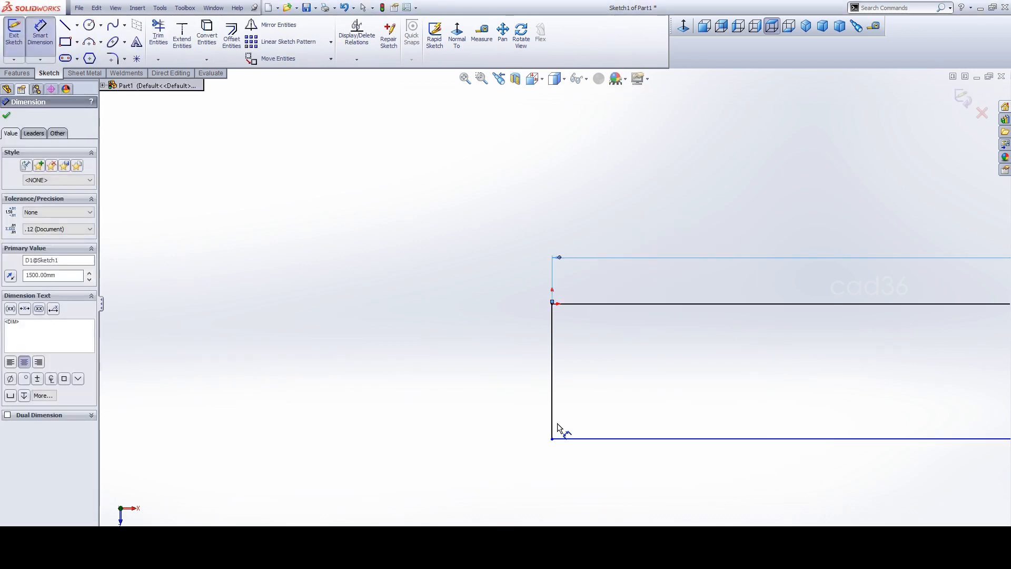
pyautogui.click(552, 424)
pyautogui.click(507, 430)
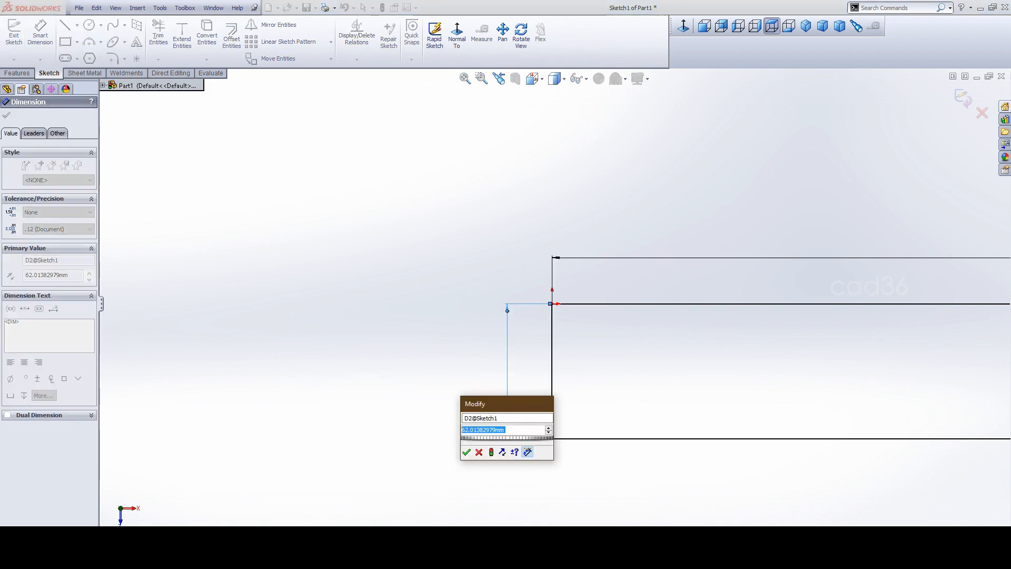
pyautogui.write('600')
pyautogui.press('Return')
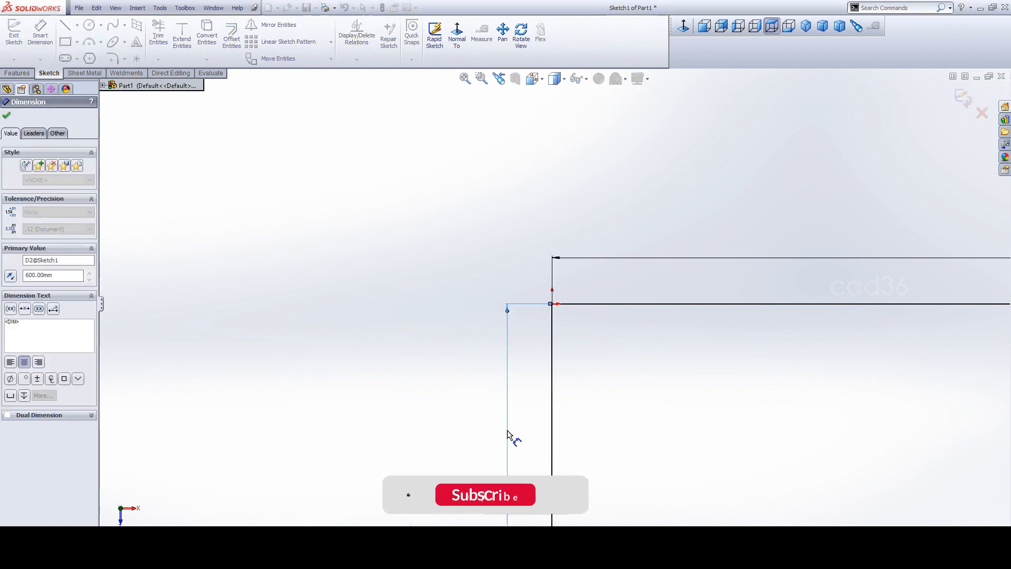
pyautogui.click(395, 328)
pyautogui.press('Escape')
# Set the rectangle's horizontal dimension to 1000 mm
pyautogui.click(464, 78)
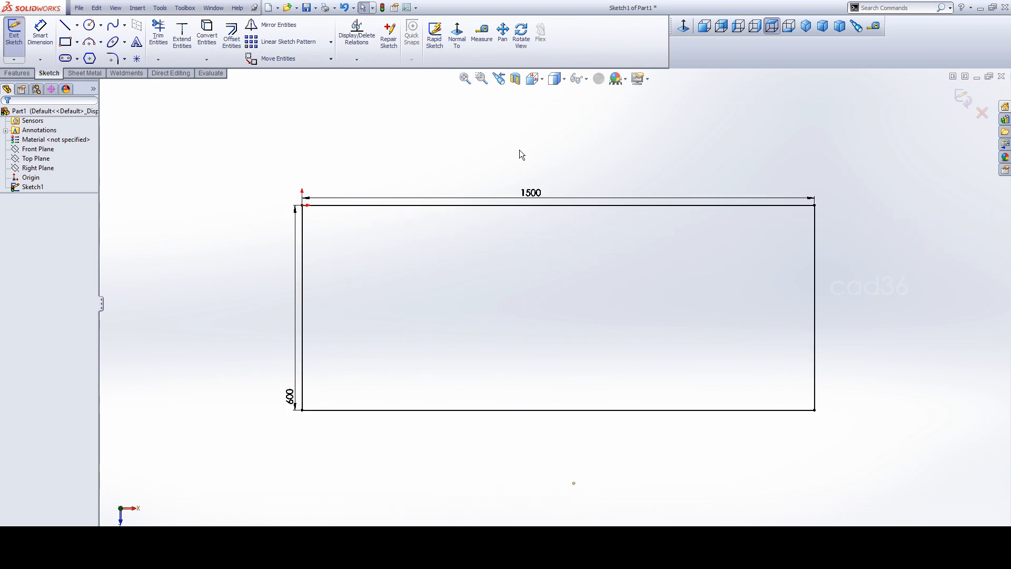
pyautogui.click(539, 196)
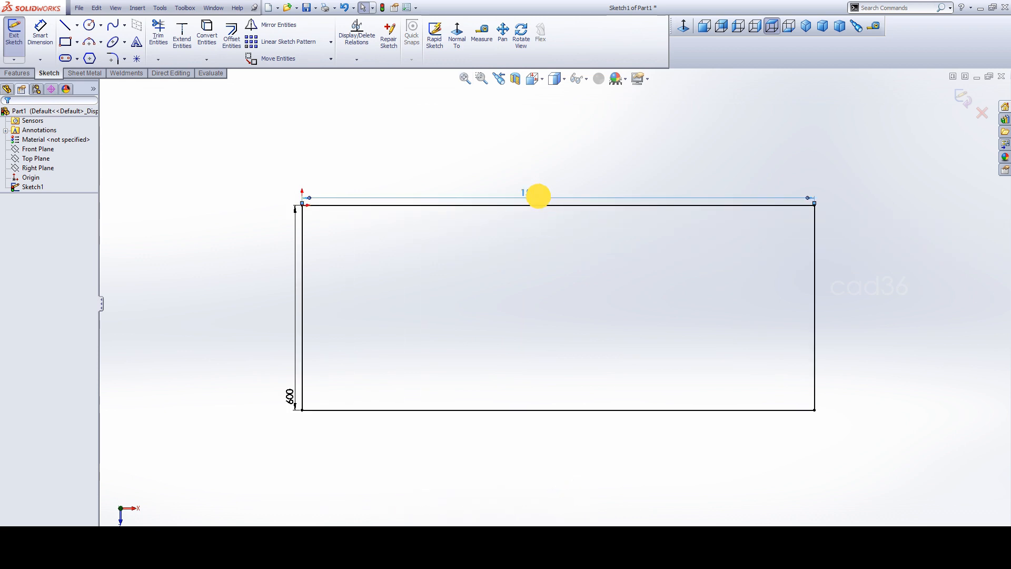
pyautogui.write('1000')
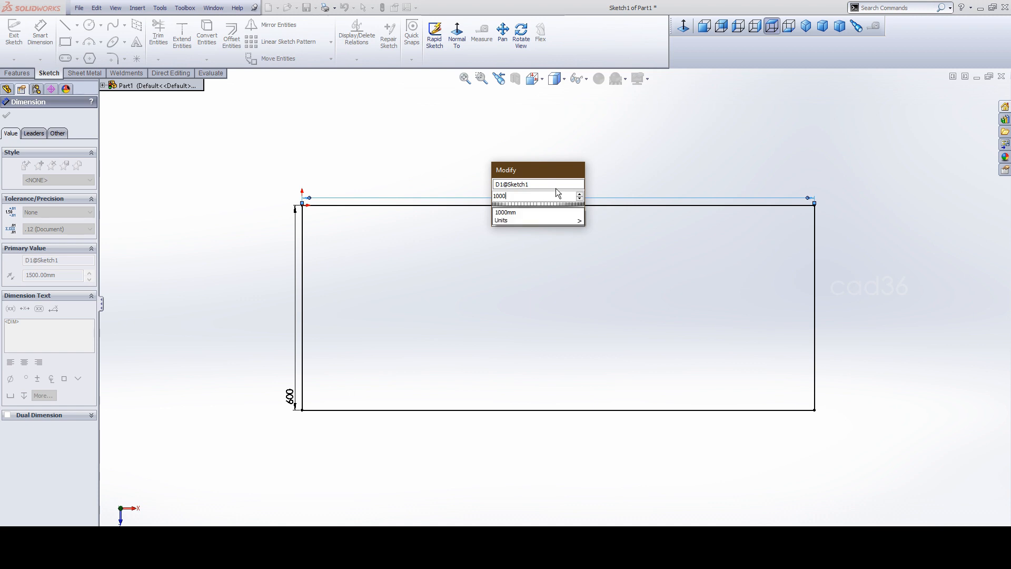
pyautogui.press('Return')
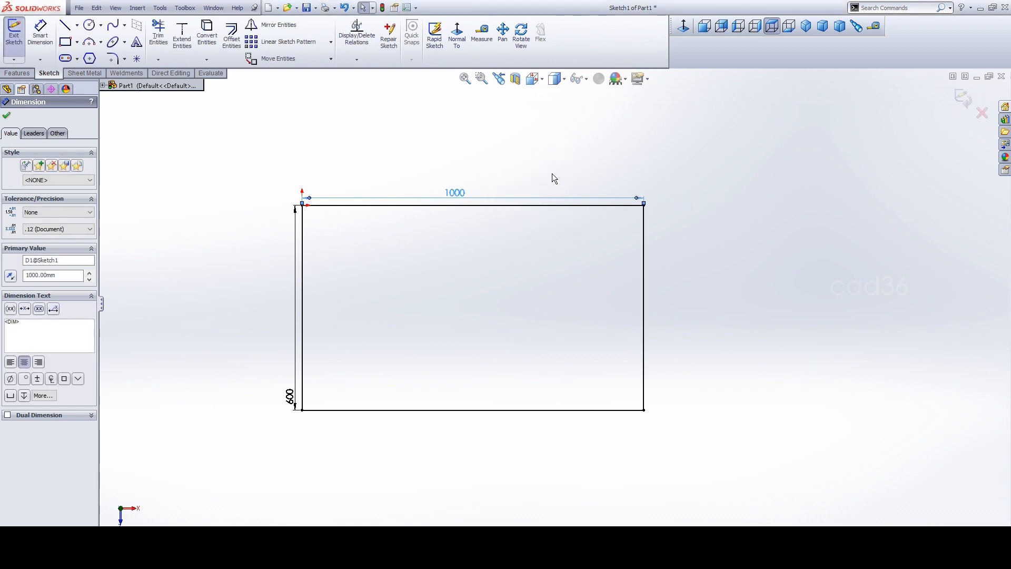
pyautogui.click(552, 175)
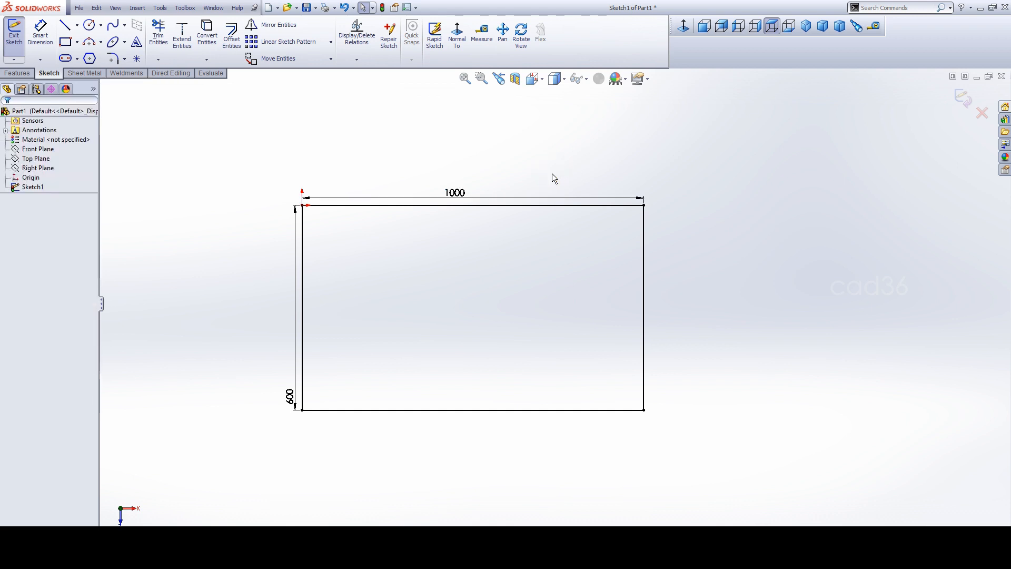
# Extrude the rectangle 200 mm downward from the sketch plane as a blind boss
pyautogui.click(17, 73)
pyautogui.click(18, 37)
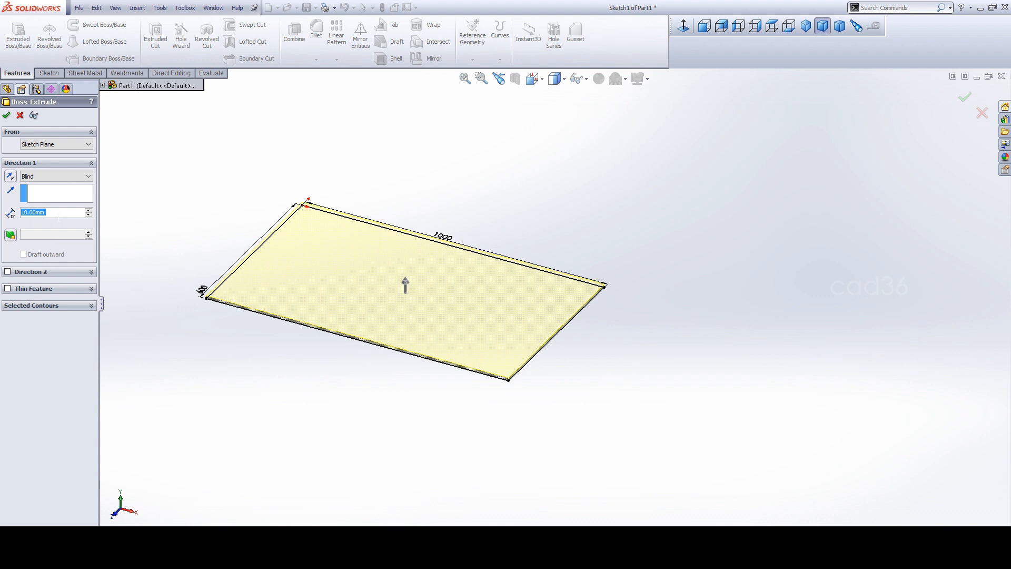
pyautogui.click(10, 177)
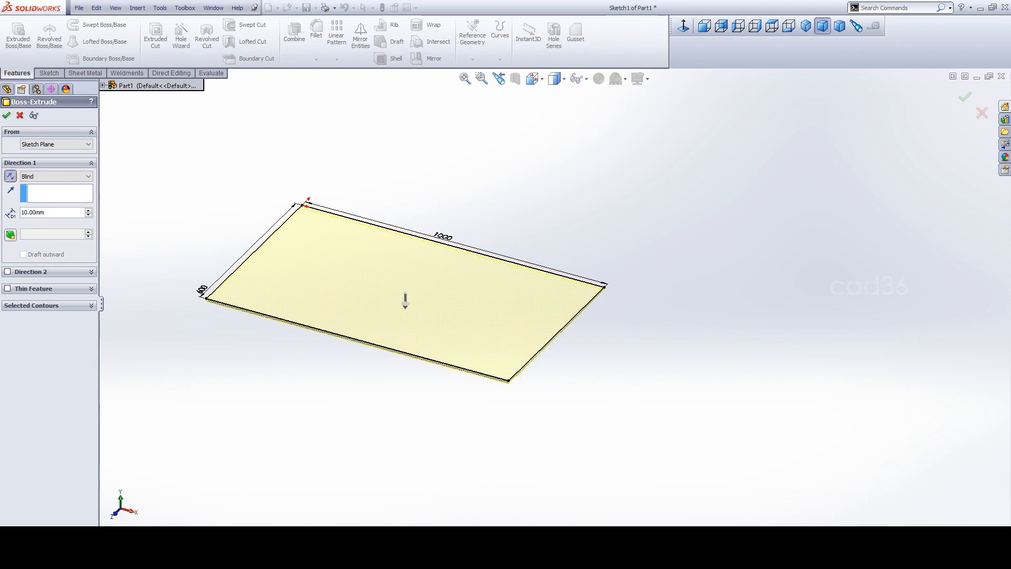
pyautogui.doubleClick(53, 213)
pyautogui.write('200')
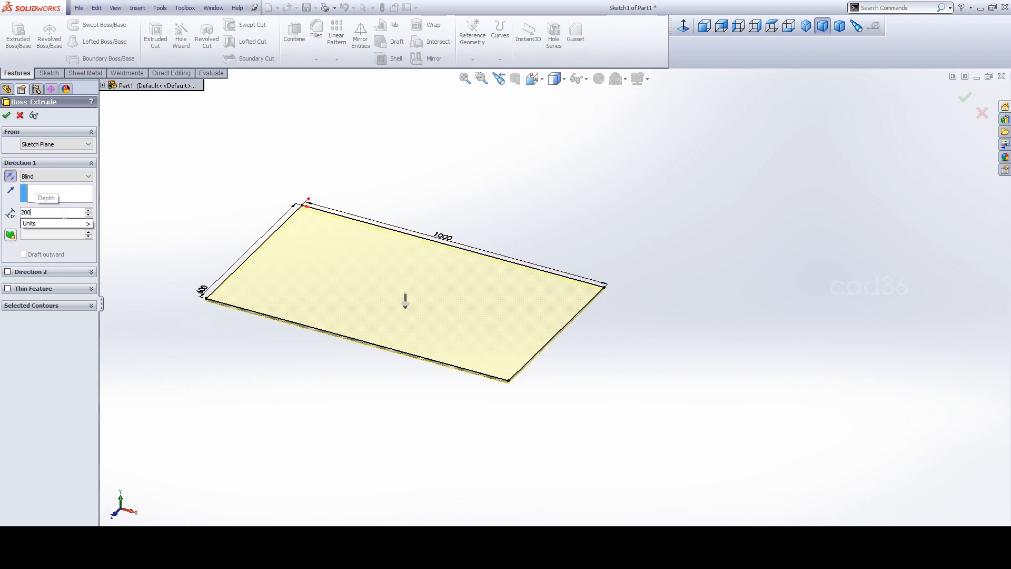
pyautogui.press('Return')
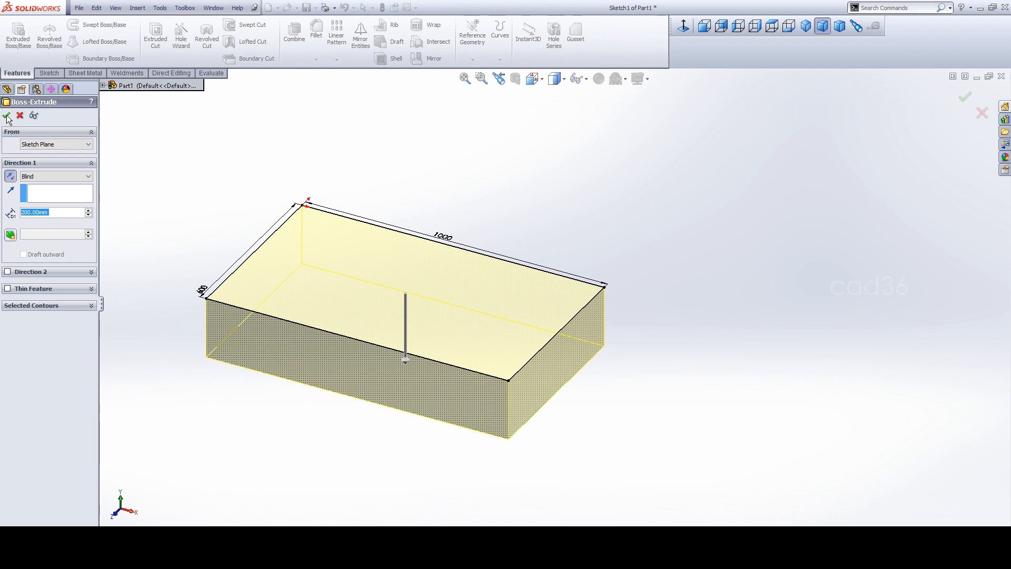
pyautogui.press('Return')
# Start a sketch on the block's top face and convert its back and left edges into sketch lines
pyautogui.click(362, 269)
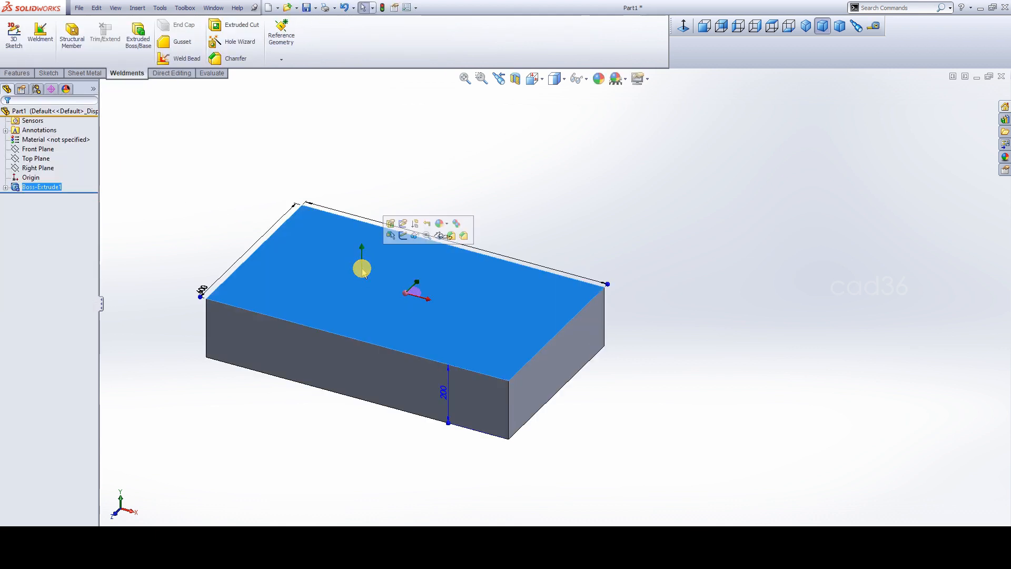
pyautogui.click(403, 235)
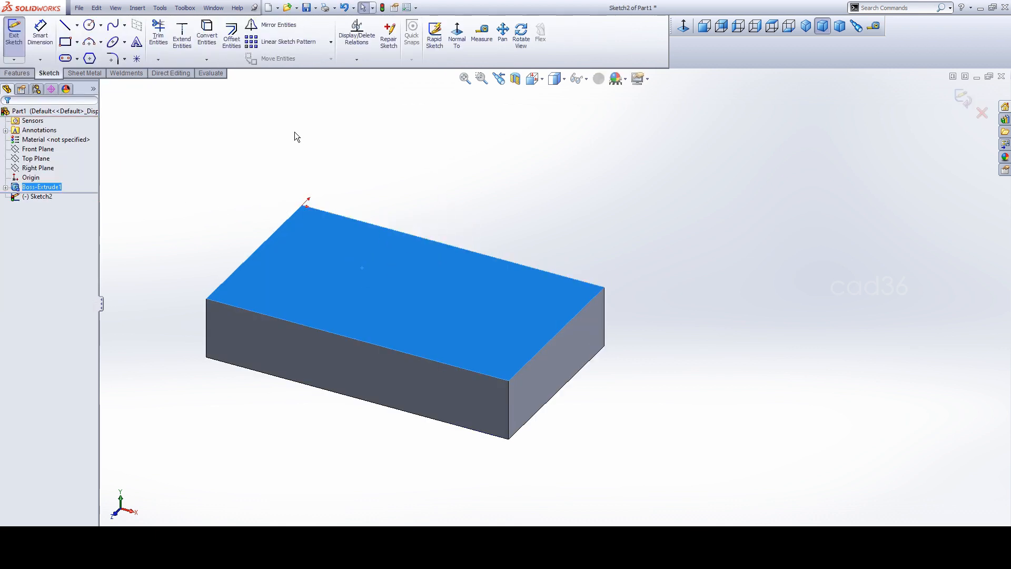
pyautogui.click(315, 146)
pyautogui.click(687, 27)
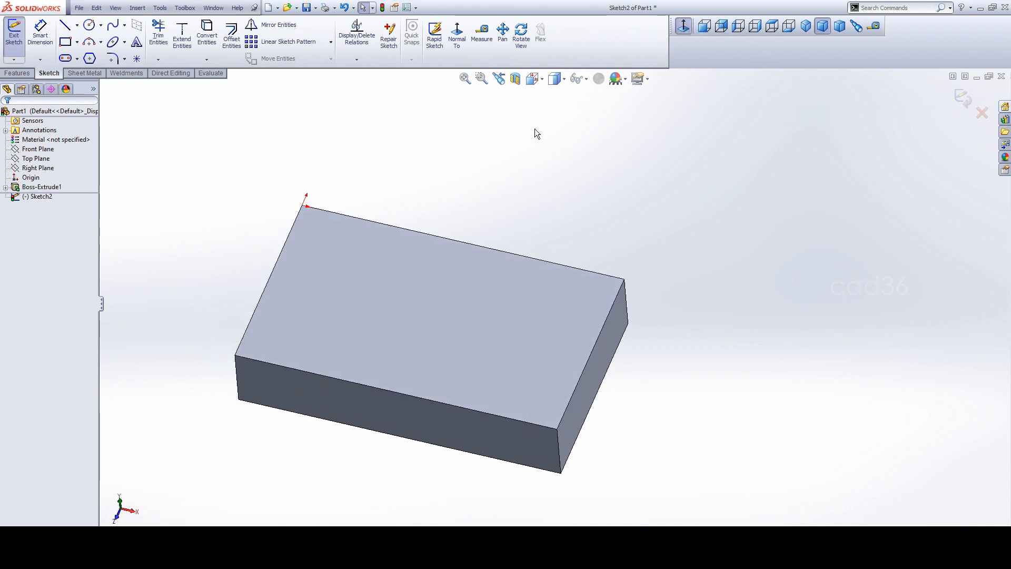
pyautogui.click(352, 205)
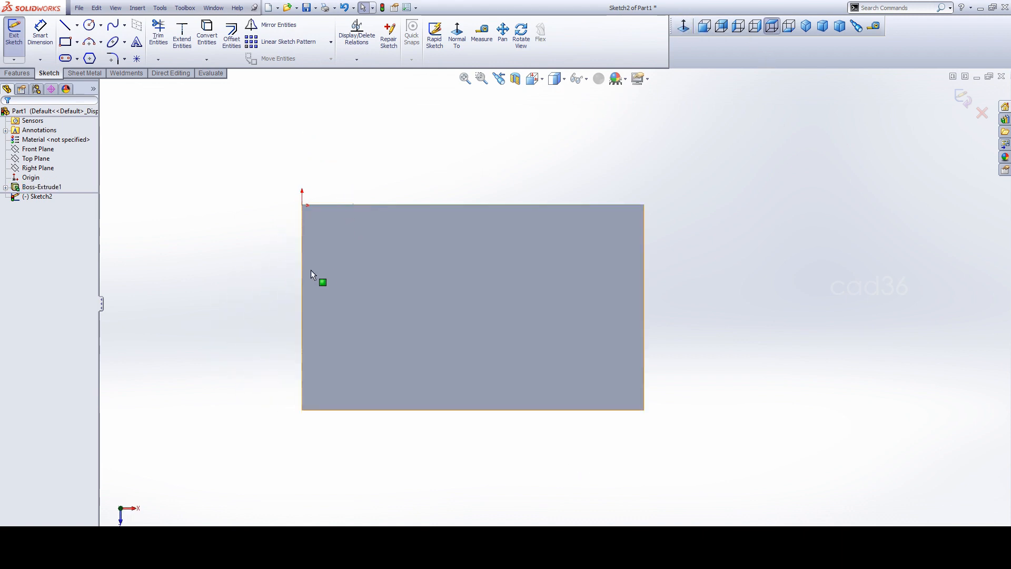
pyautogui.keyDown('ctrl'); pyautogui.click(303, 275); pyautogui.keyUp('ctrl')
pyautogui.click(207, 36)
# Offset the two converted edge lines 200 mm inward
pyautogui.click(231, 34)
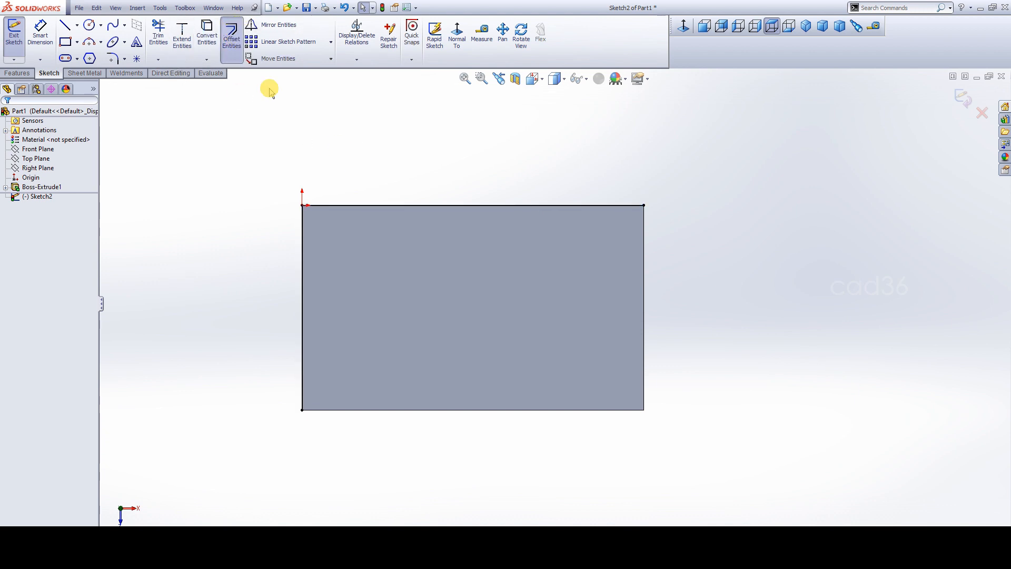
pyautogui.write('200')
pyautogui.press('Return')
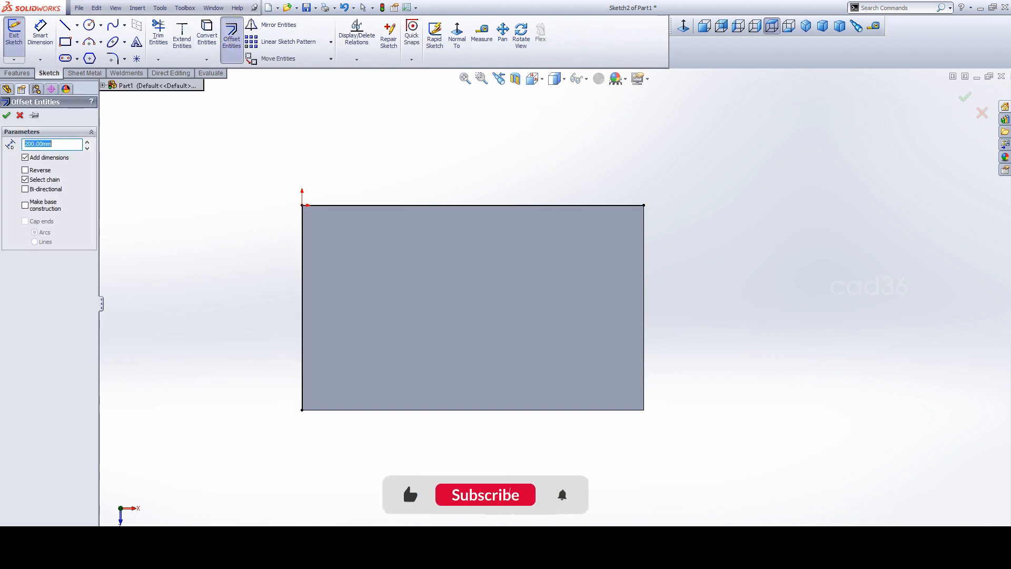
pyautogui.click(439, 274)
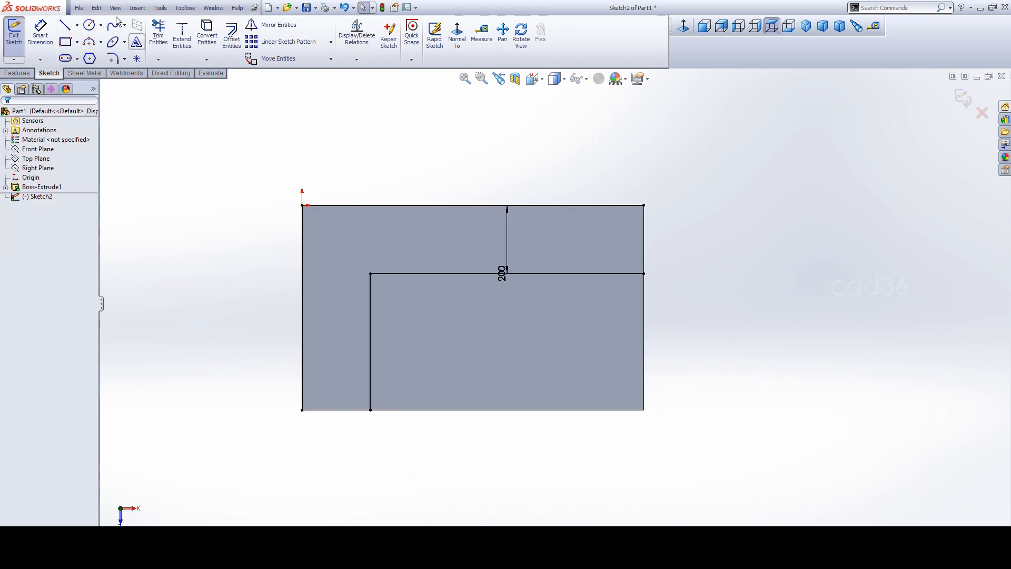
# Close the L-shaped profile with a line across each open end between the edge lines and their offsets
pyautogui.click(64, 25)
pyautogui.click(301, 410)
pyautogui.click(371, 410)
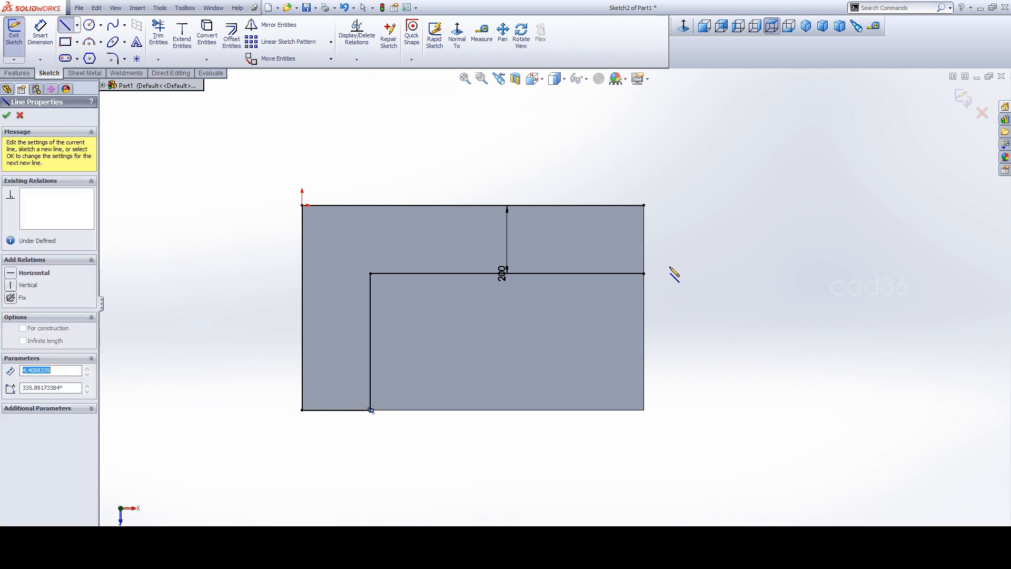
pyautogui.click(644, 274)
pyautogui.click(643, 205)
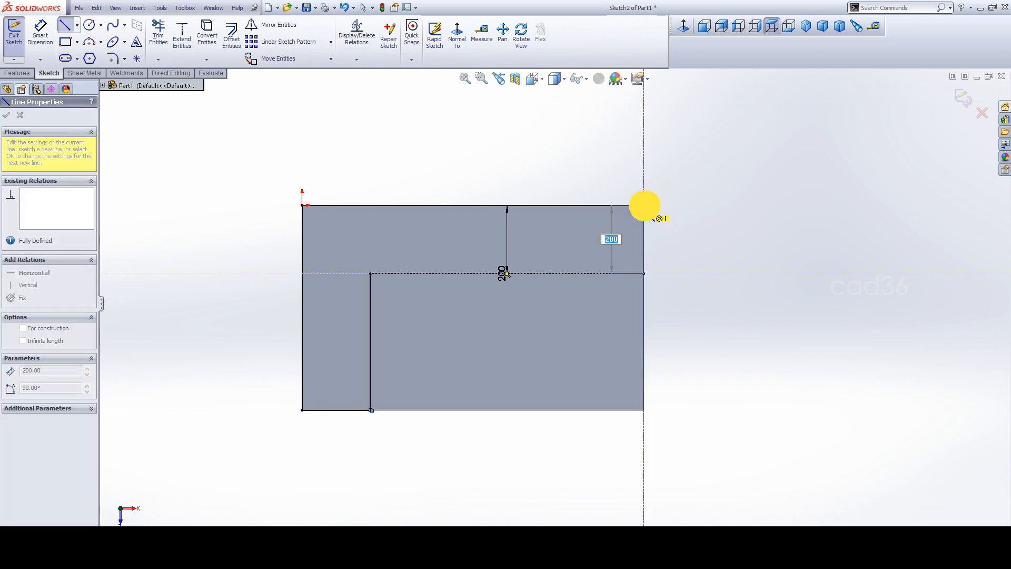
pyautogui.press('Escape')
# Extrude the L-shaped profile 2300 mm upward from the block as a blind boss, without merging it with the block
pyautogui.click(804, 27)
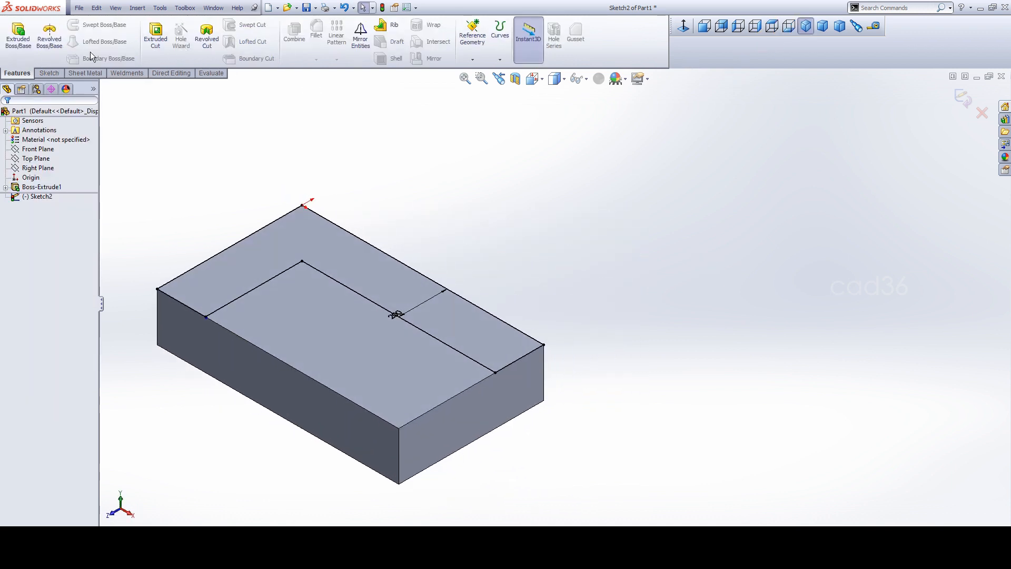
pyautogui.click(18, 33)
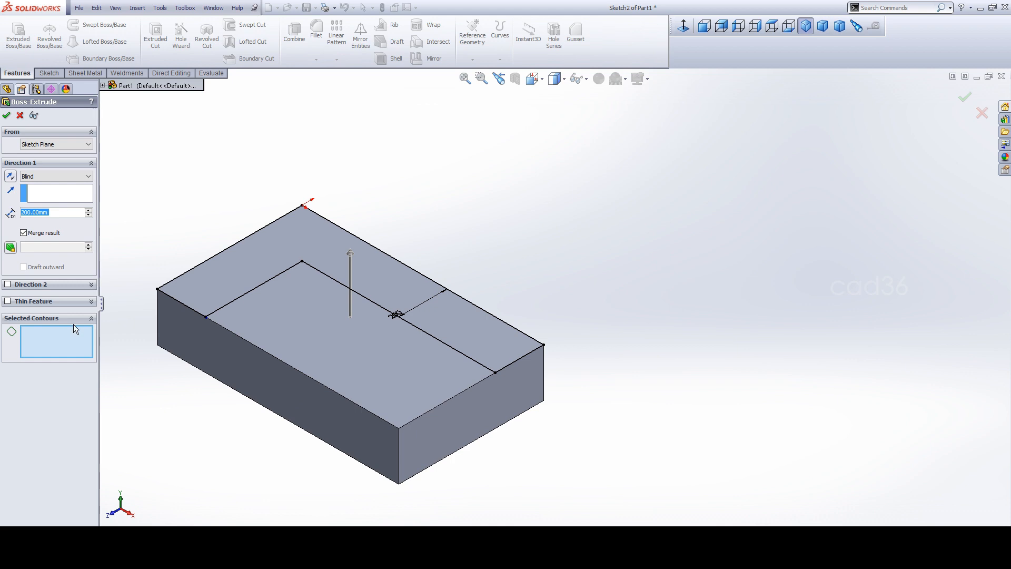
pyautogui.click(235, 266)
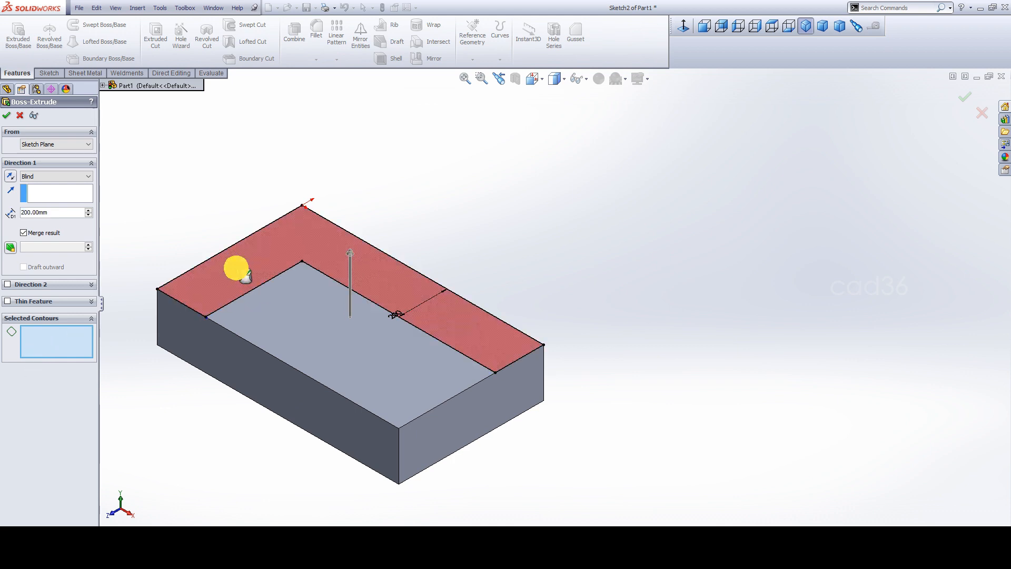
pyautogui.click(59, 213)
pyautogui.write('2300')
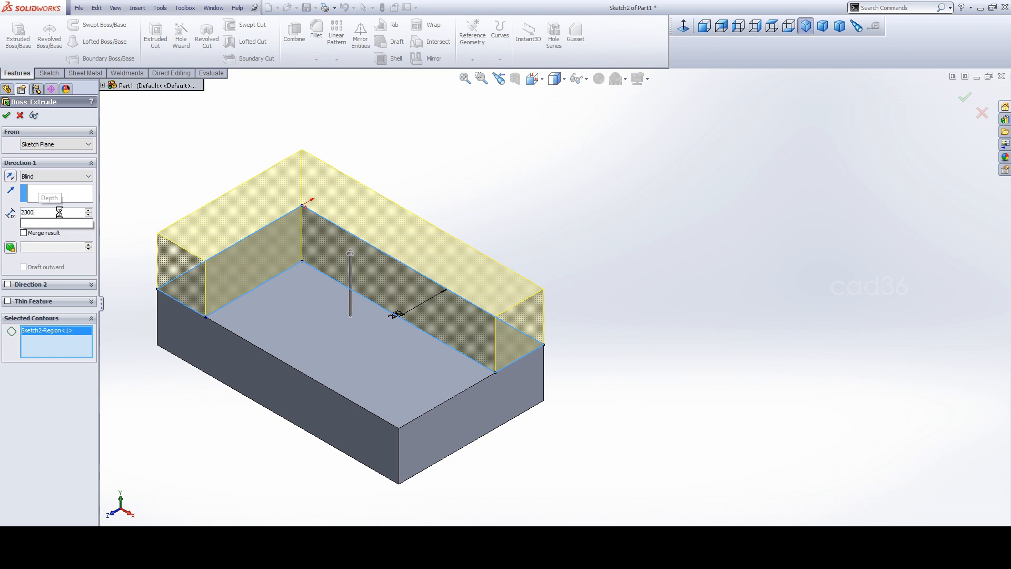
pyautogui.press('Return')
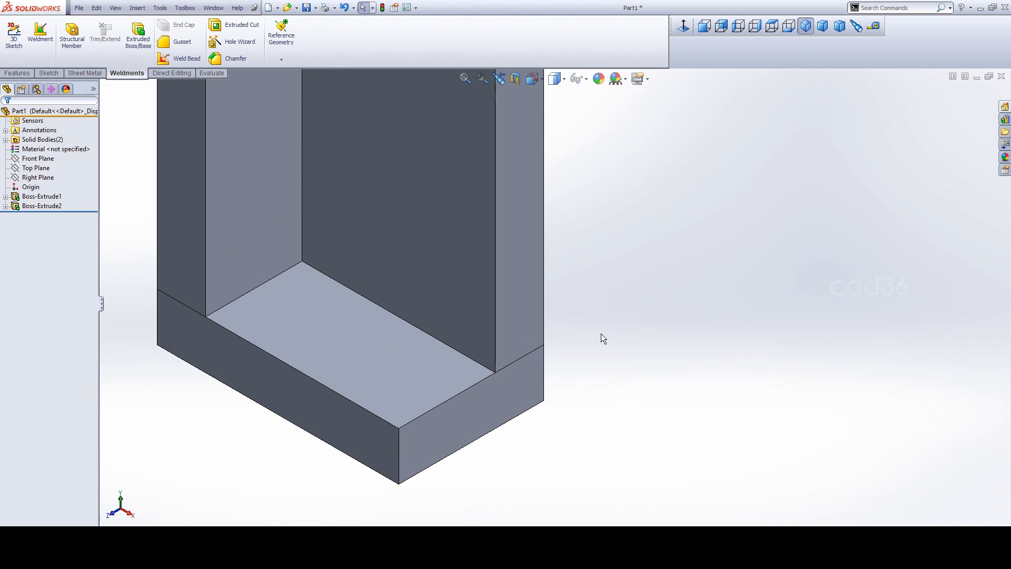
# Start a sketch on the block's exposed top face and draw a corner rectangle about 574 by 171 mm inside the L-shaped wall
pyautogui.click(464, 77)
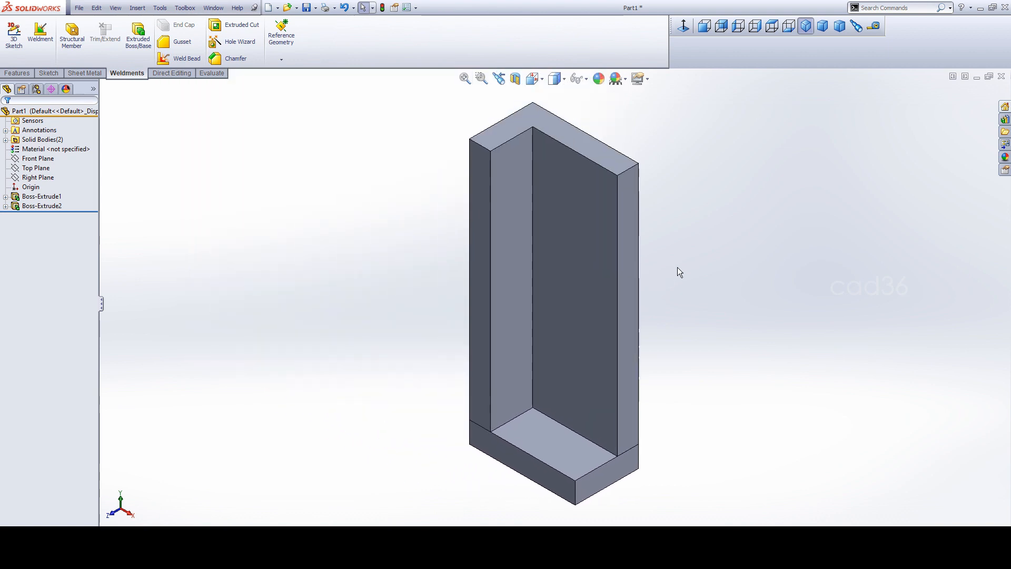
pyautogui.click(566, 440)
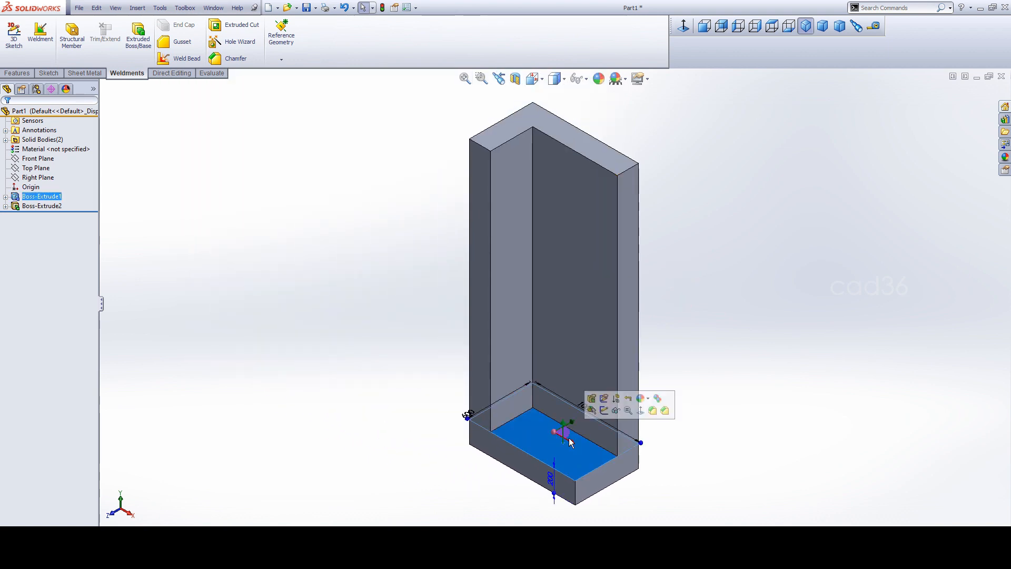
pyautogui.click(603, 411)
pyautogui.click(711, 333)
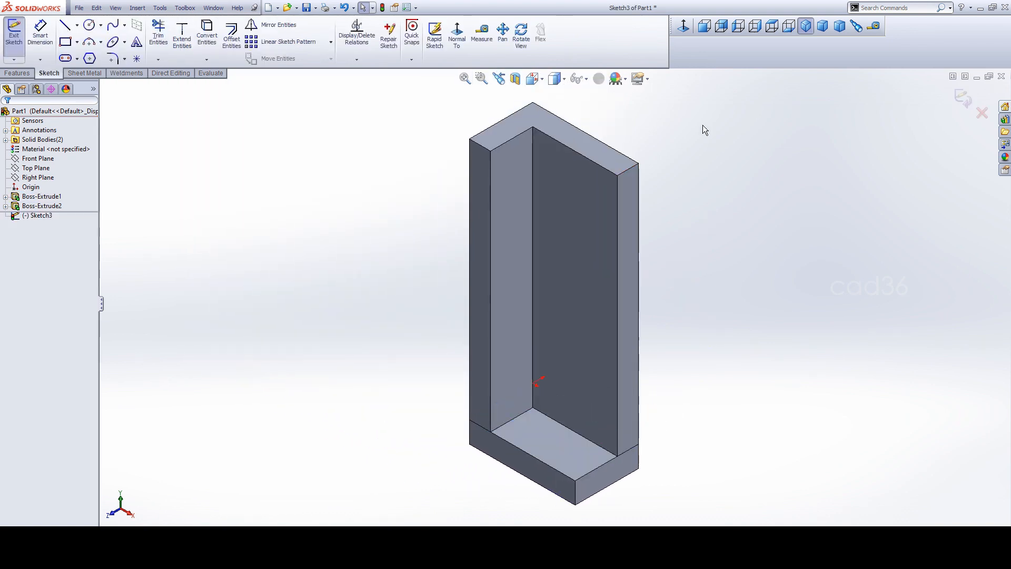
pyautogui.click(687, 26)
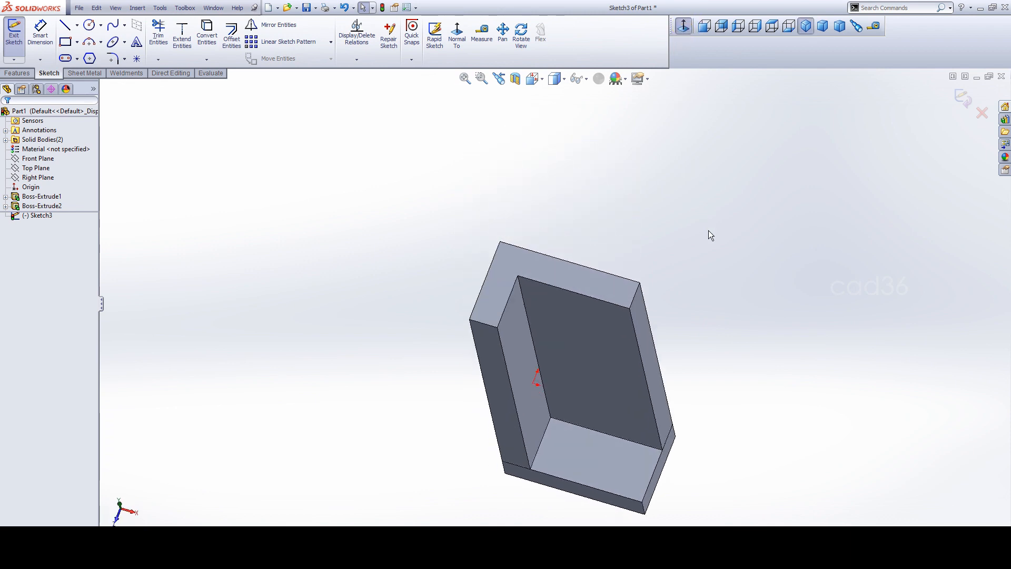
pyautogui.click(464, 78)
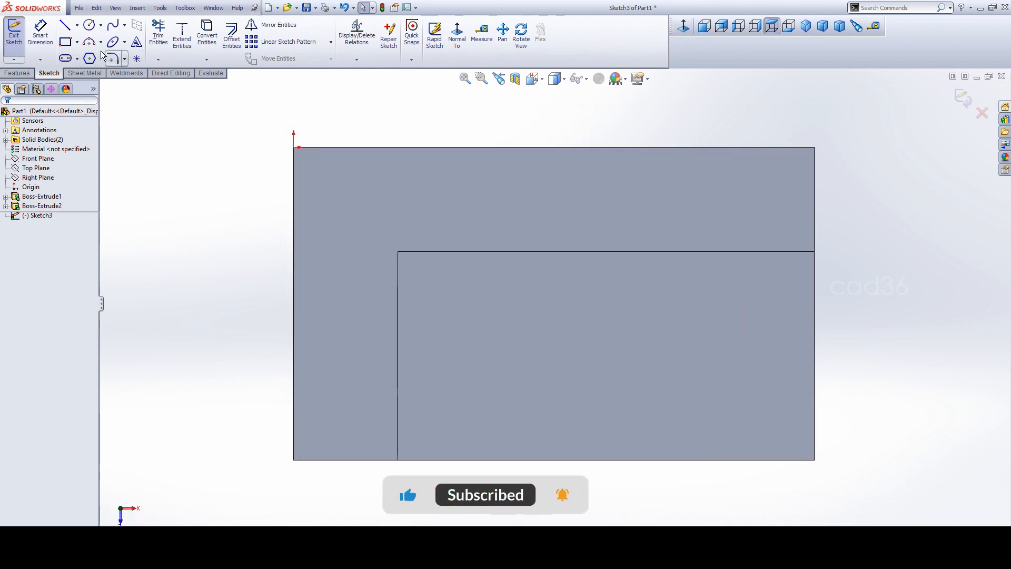
pyautogui.click(77, 42)
pyautogui.click(84, 55)
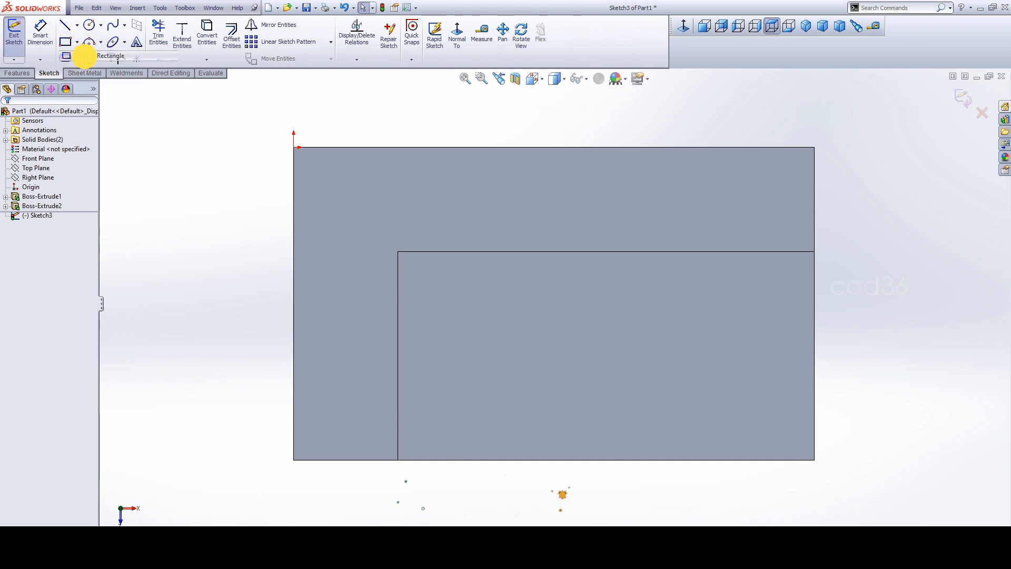
pyautogui.click(447, 301)
pyautogui.click(746, 390)
# Dimension the rectangle's short side to 200 mm
pyautogui.click(40, 34)
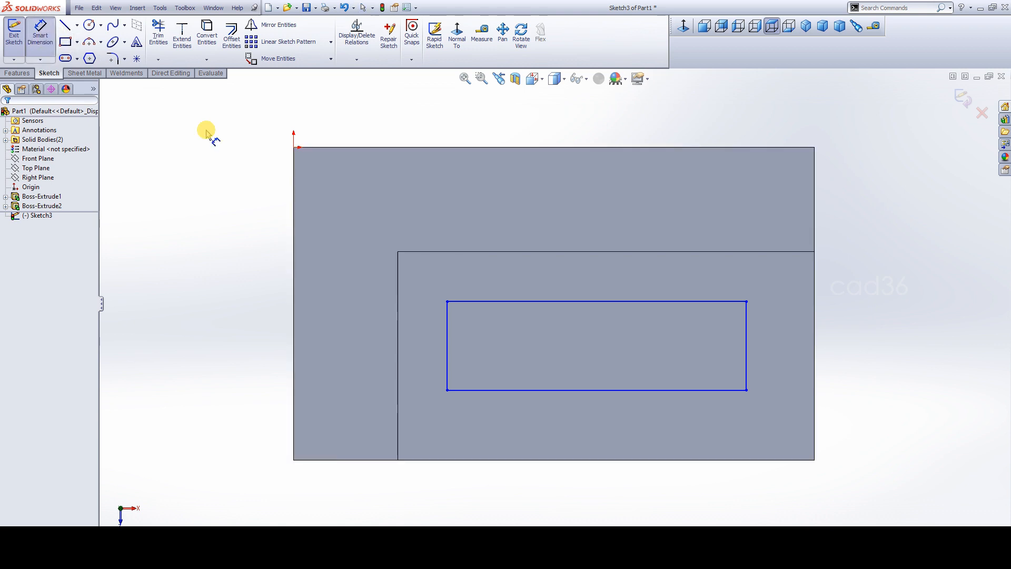
pyautogui.click(747, 335)
pyautogui.click(858, 338)
pyautogui.write('200')
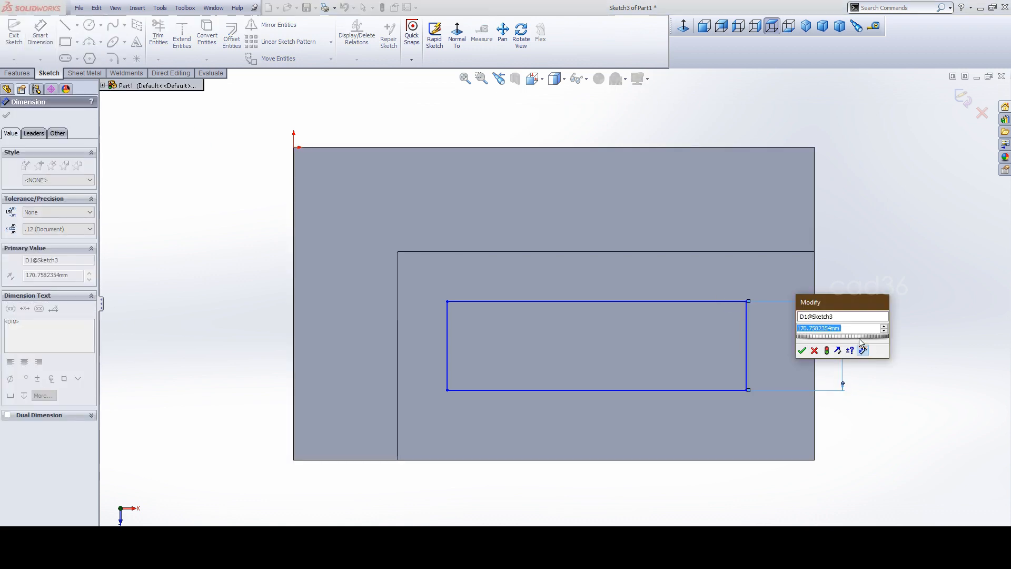
pyautogui.press('Return')
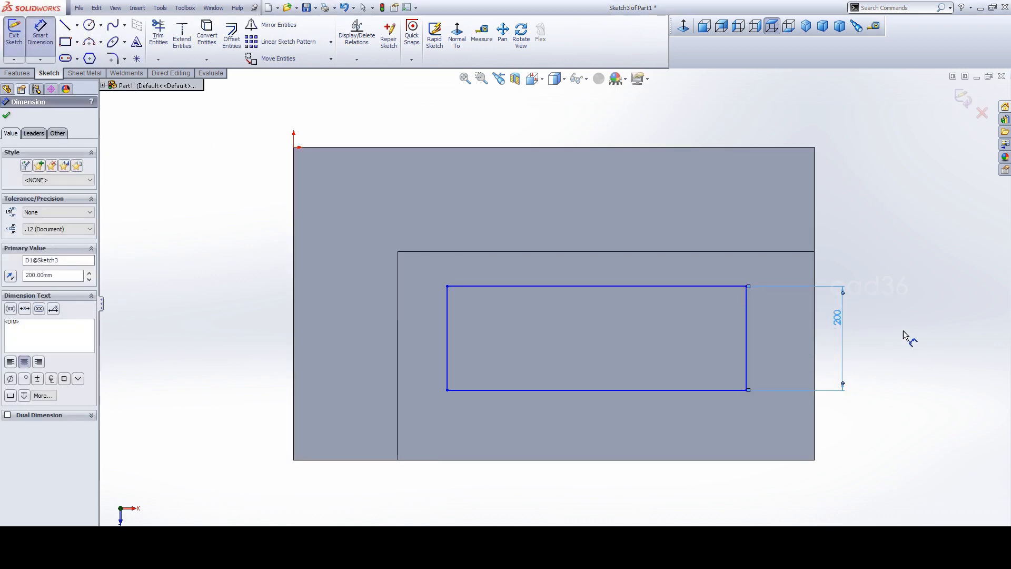
# Dimension the gap between the rectangle's upper long side and the long wall's inner edge to 100 mm
pyautogui.click(713, 287)
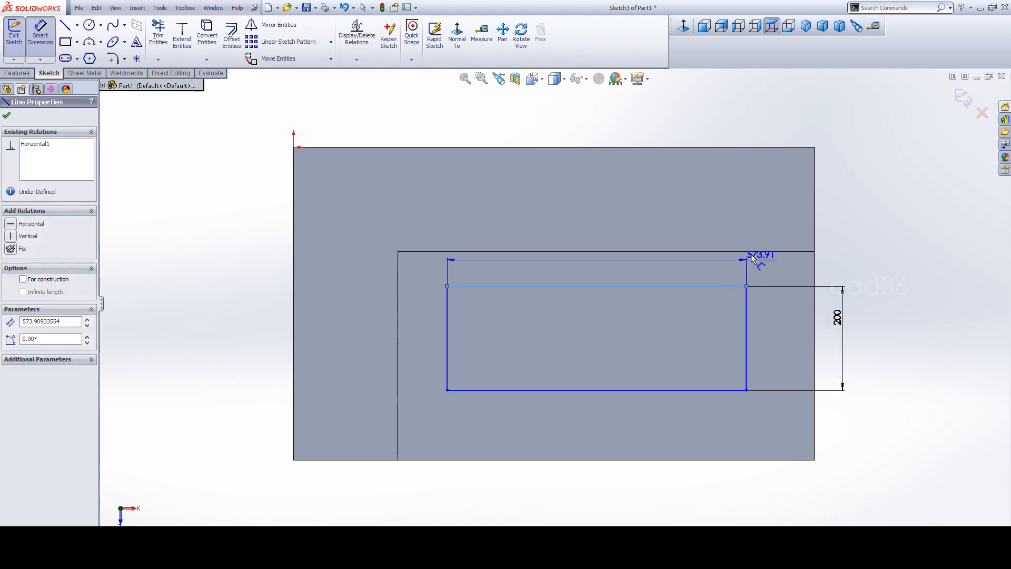
pyautogui.click(746, 251)
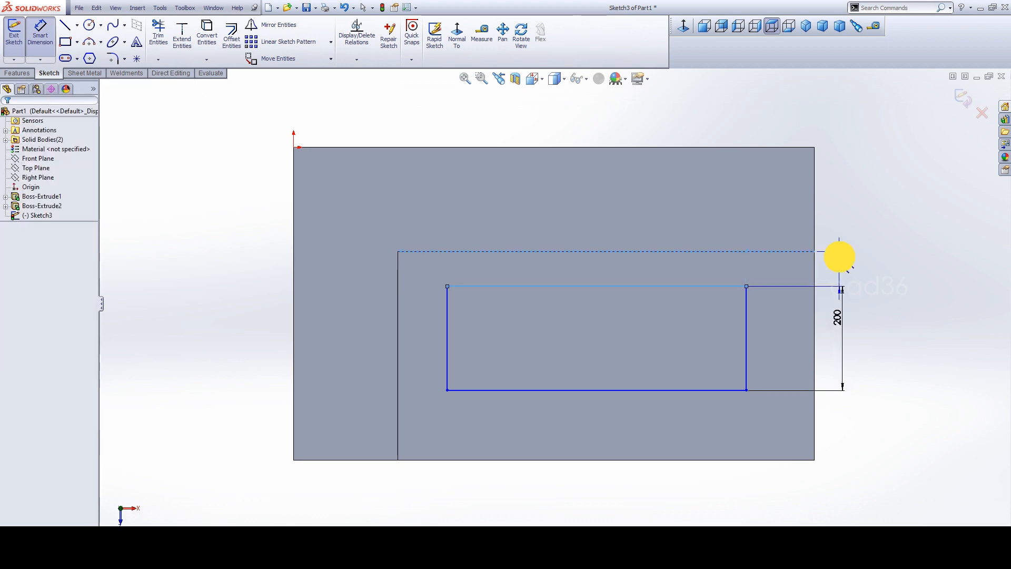
pyautogui.click(844, 263)
pyautogui.write('100')
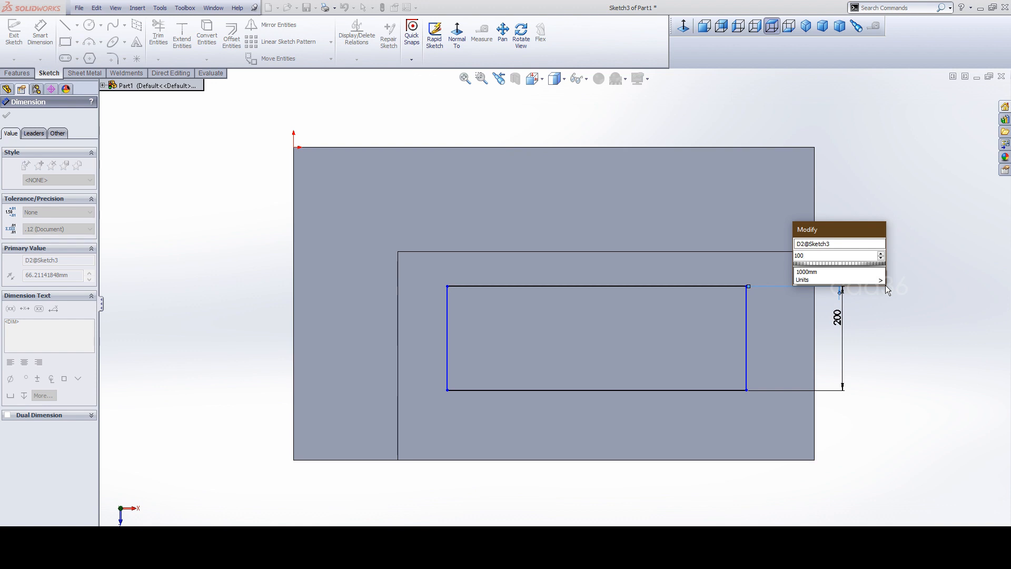
pyautogui.press('Return')
pyautogui.click(899, 294)
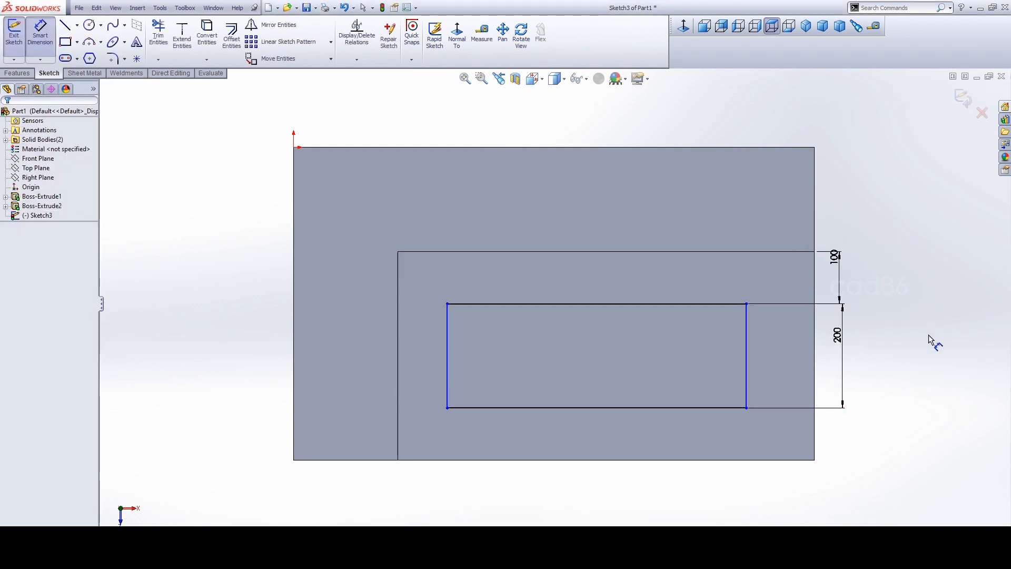
# Dimension the gap between the rectangle's short side and the short wall's inner edge to 100 mm
pyautogui.click(445, 334)
pyautogui.click(398, 363)
pyautogui.click(410, 372)
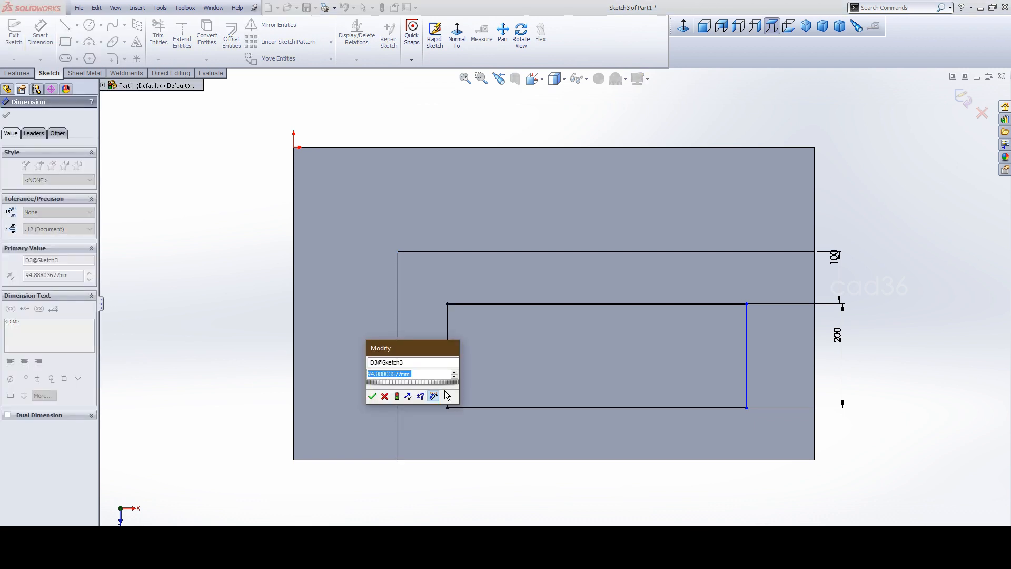
pyautogui.write('100')
pyautogui.press('Return')
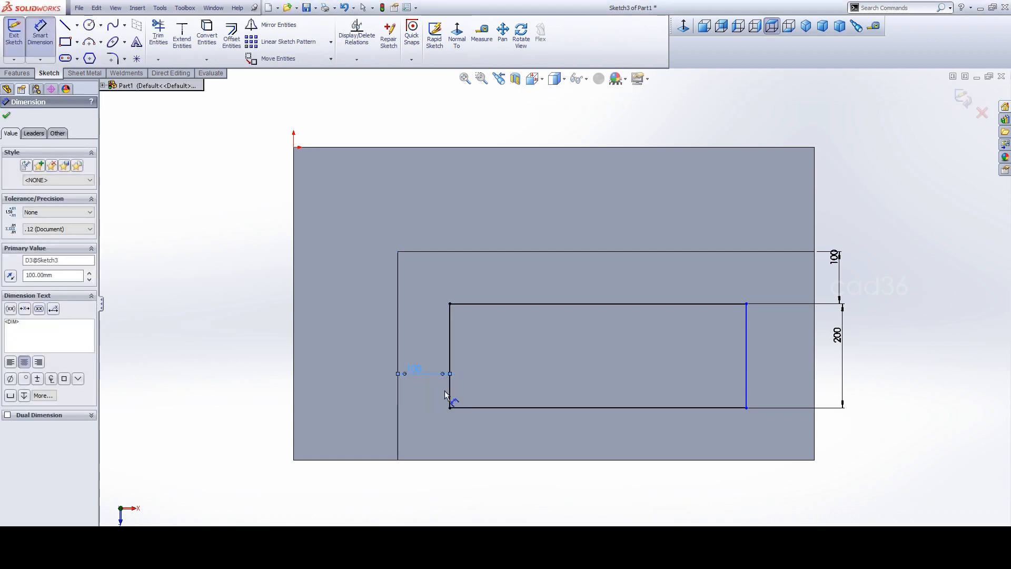
pyautogui.click(912, 326)
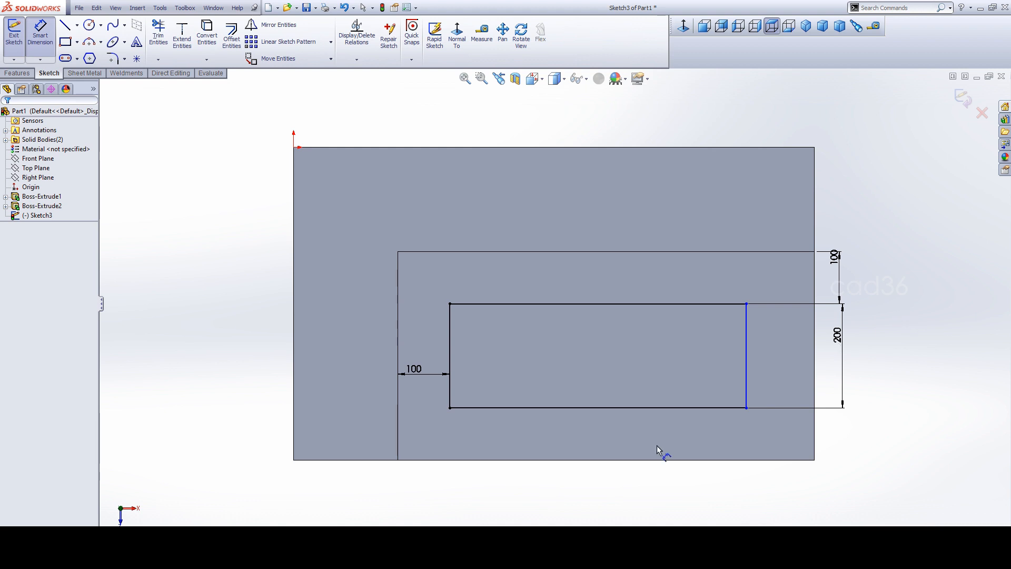
# Dimension the rectangle's long side to 700 mm
pyautogui.click(670, 408)
pyautogui.click(658, 429)
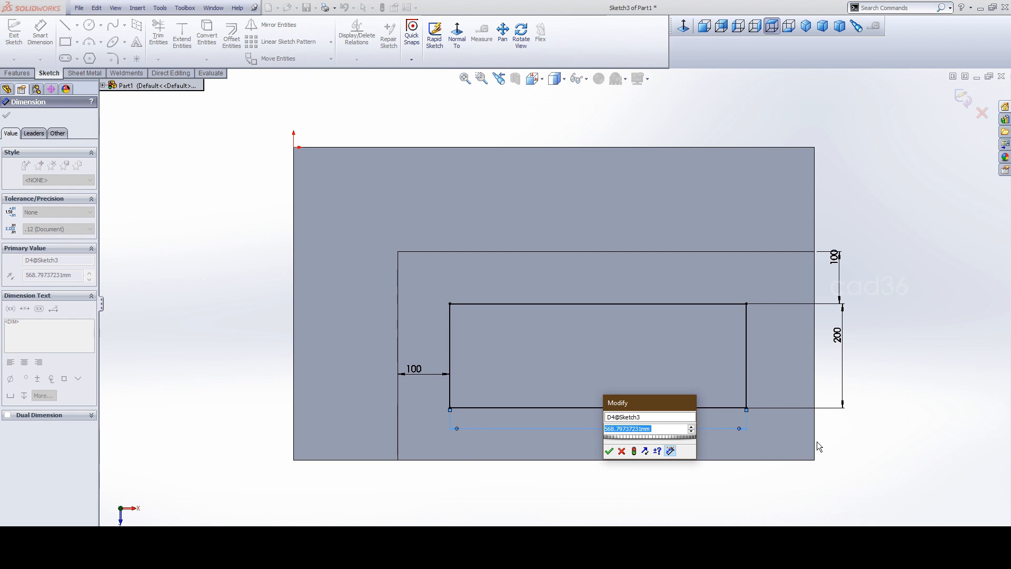
pyautogui.press('BackSpace')
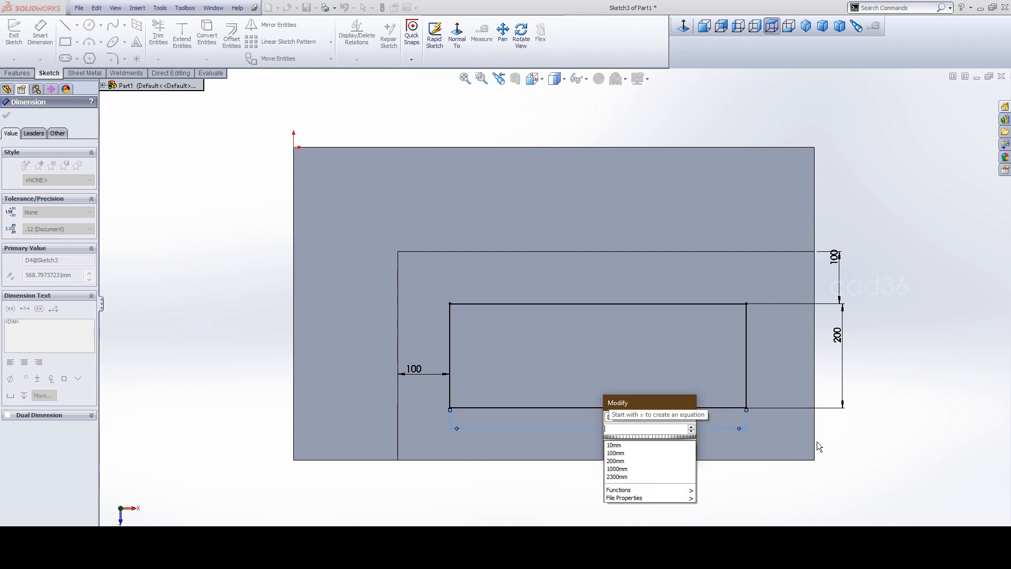
pyautogui.write('700')
pyautogui.press('Return')
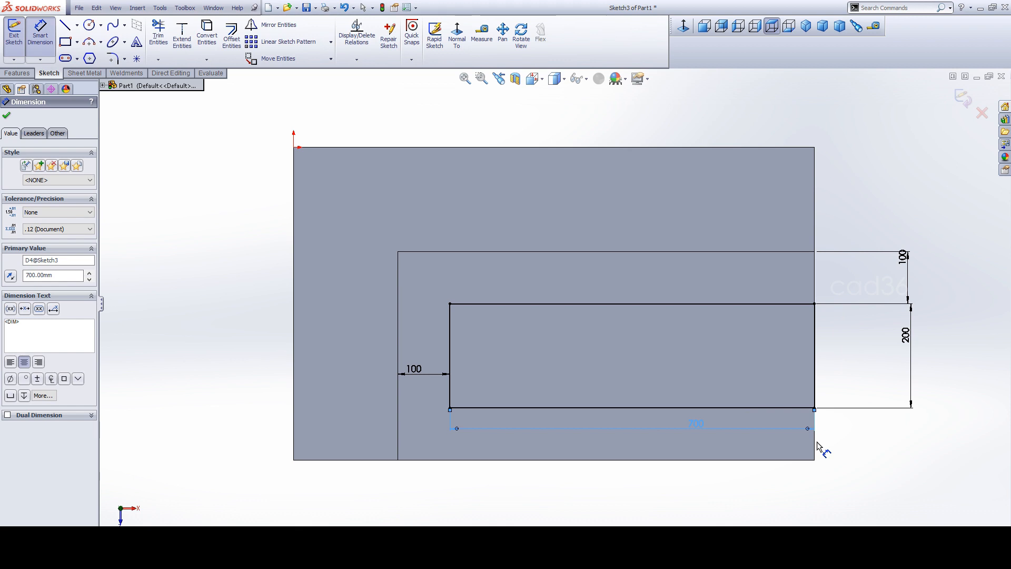
pyautogui.click(896, 445)
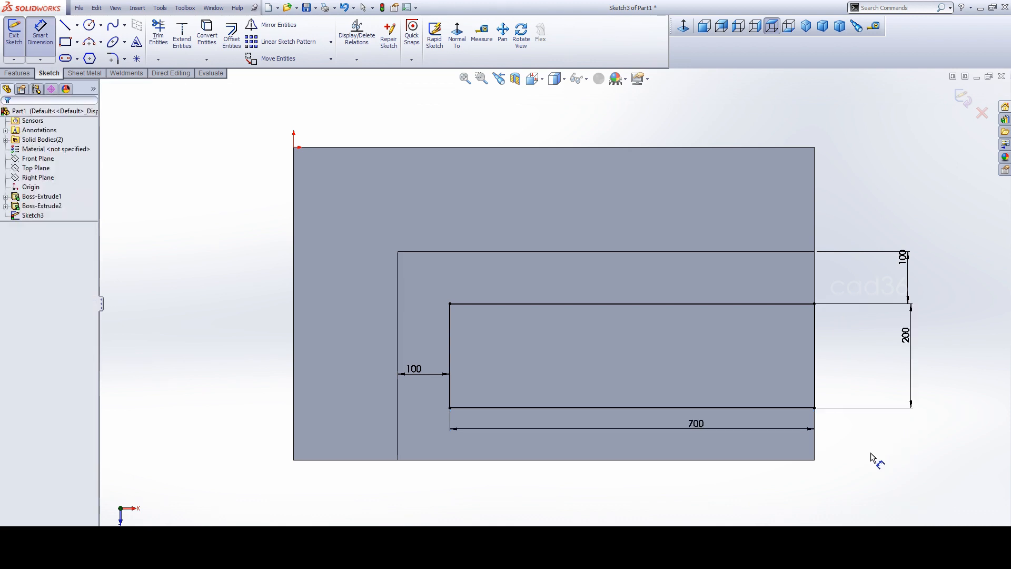
# Change the gap between the rectangle and the short wall to 50 mm
pyautogui.click(409, 371)
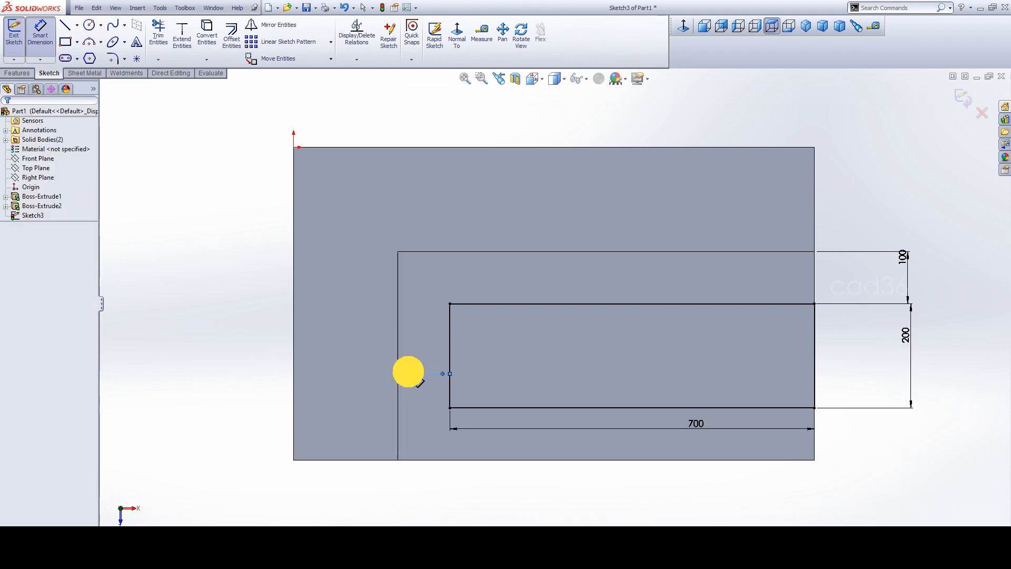
pyautogui.doubleClick(410, 369)
pyautogui.write('50')
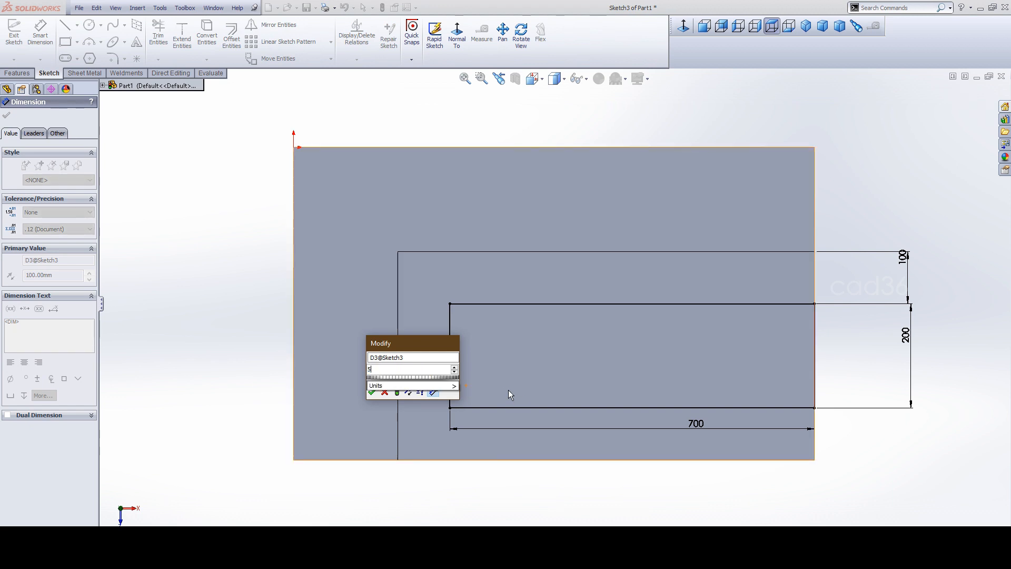
pyautogui.press('Return')
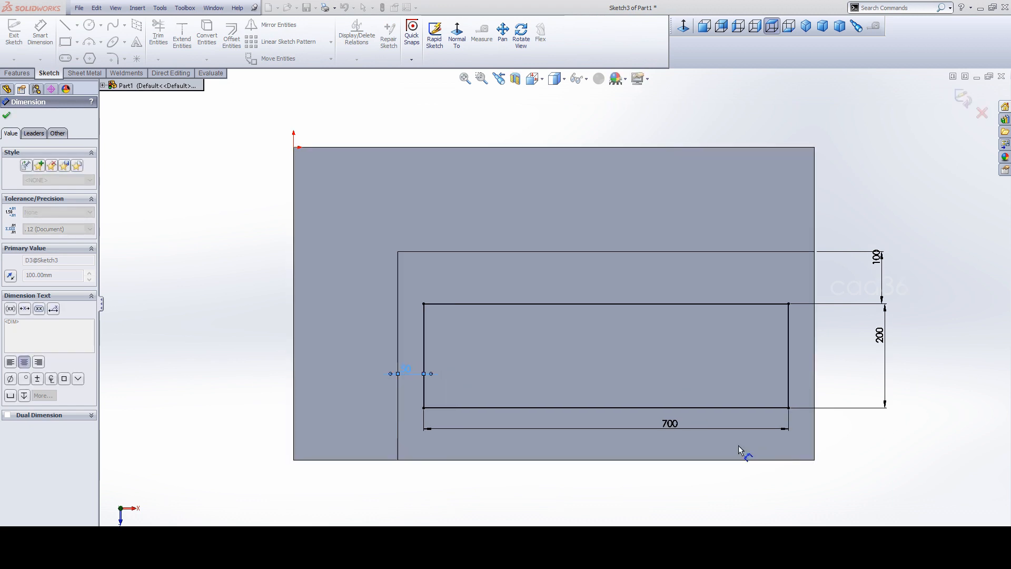
pyautogui.click(886, 442)
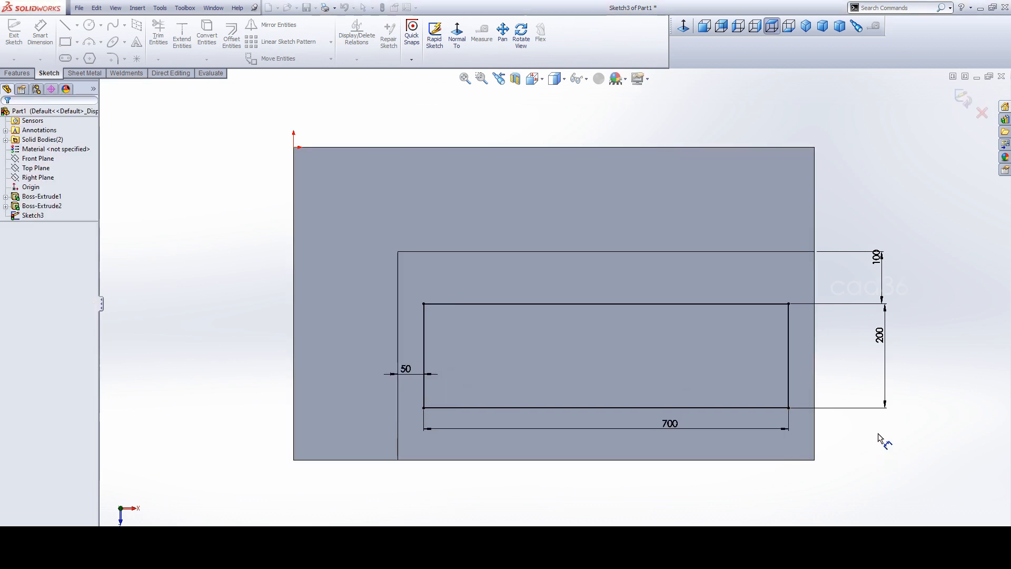
# Extrude the rectangle 150 mm upward as a blind boss, kept as a separate body without merging
pyautogui.click(806, 26)
pyautogui.click(18, 72)
pyautogui.click(18, 34)
pyautogui.click(47, 232)
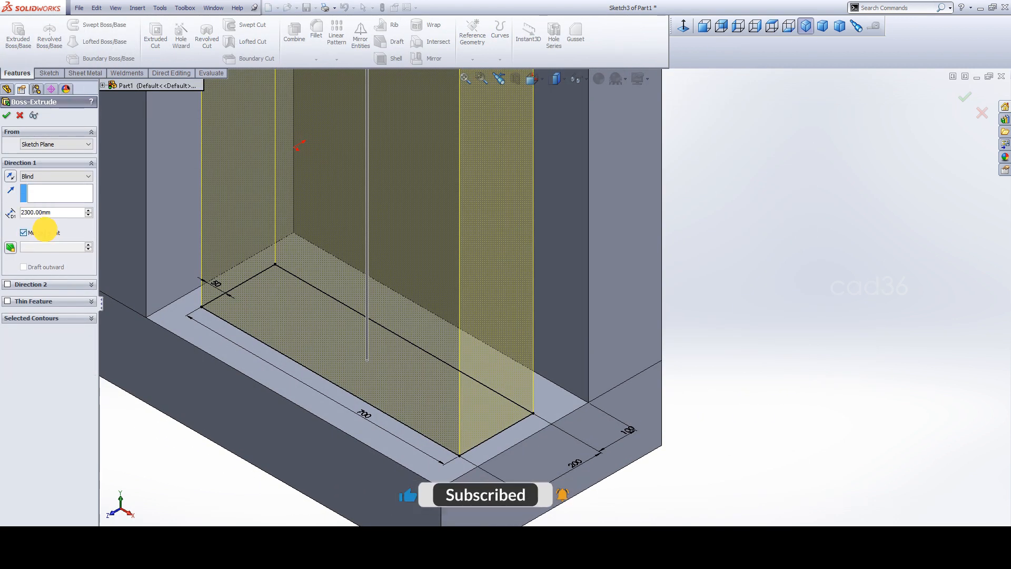
pyautogui.doubleClick(56, 214)
pyautogui.write('150')
pyautogui.press('Return')
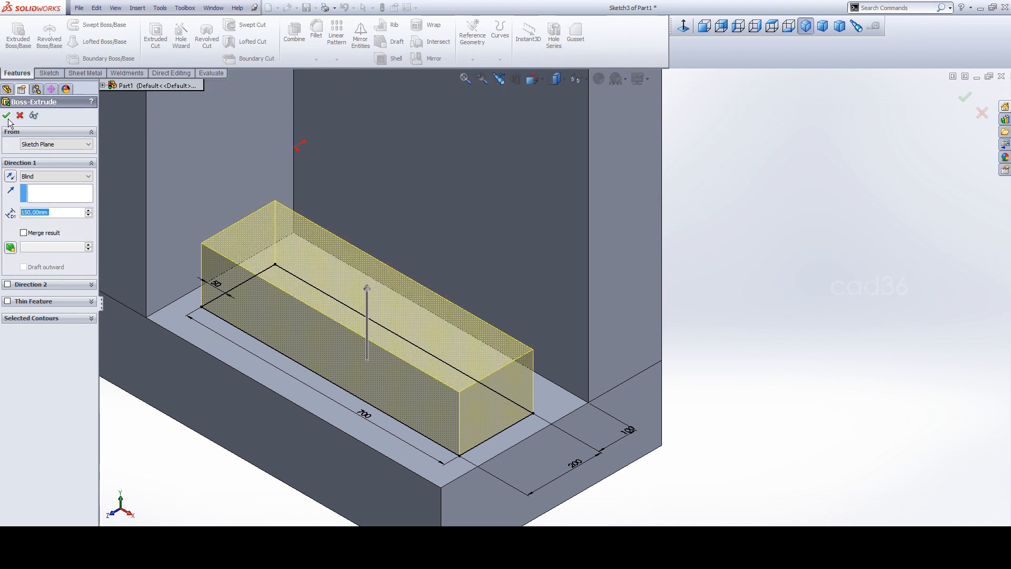
pyautogui.press('Return')
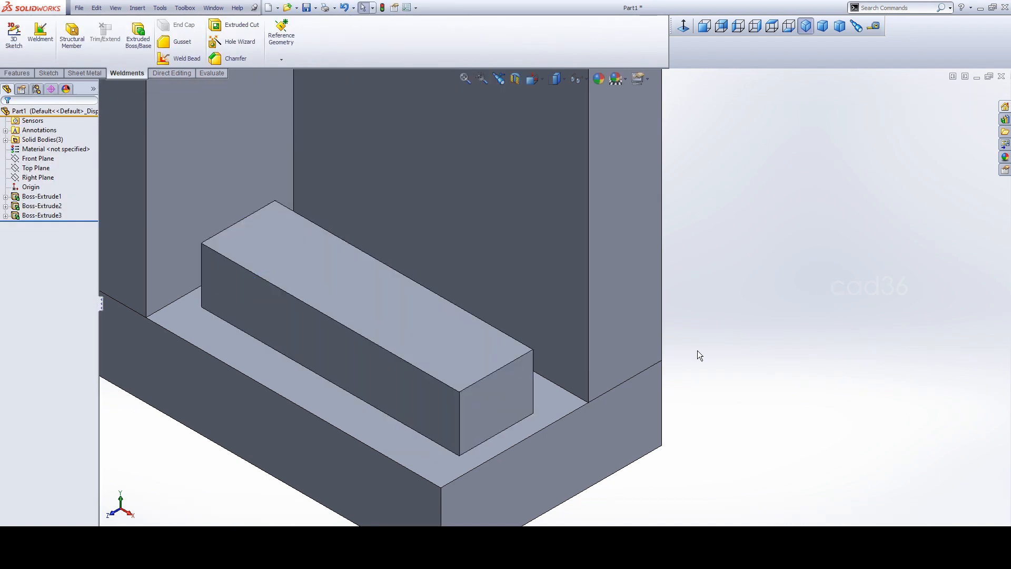
pyautogui.scroll(3, 669, 366)
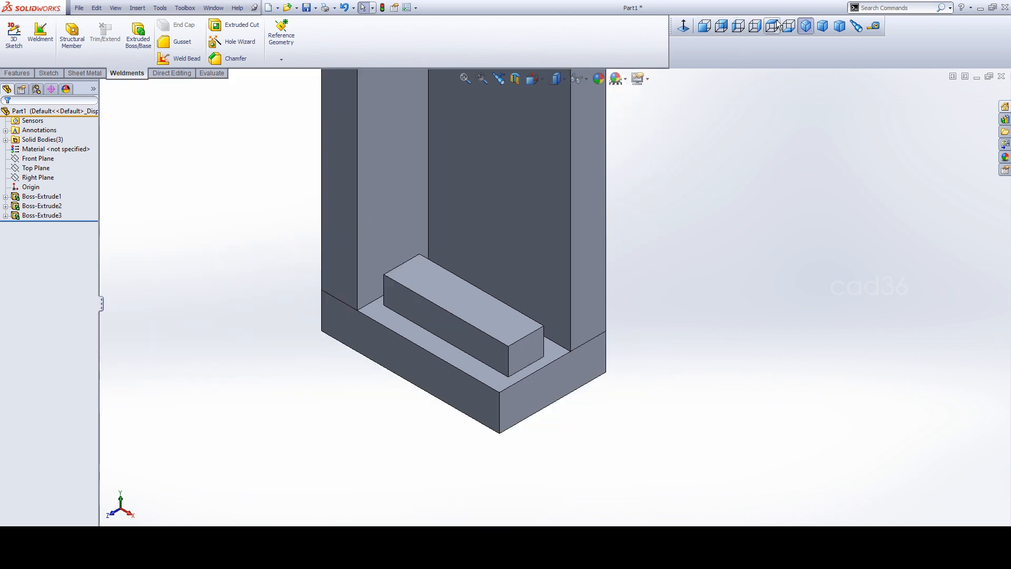
pyautogui.click(467, 79)
pyautogui.scroll(-2, 692, 192)
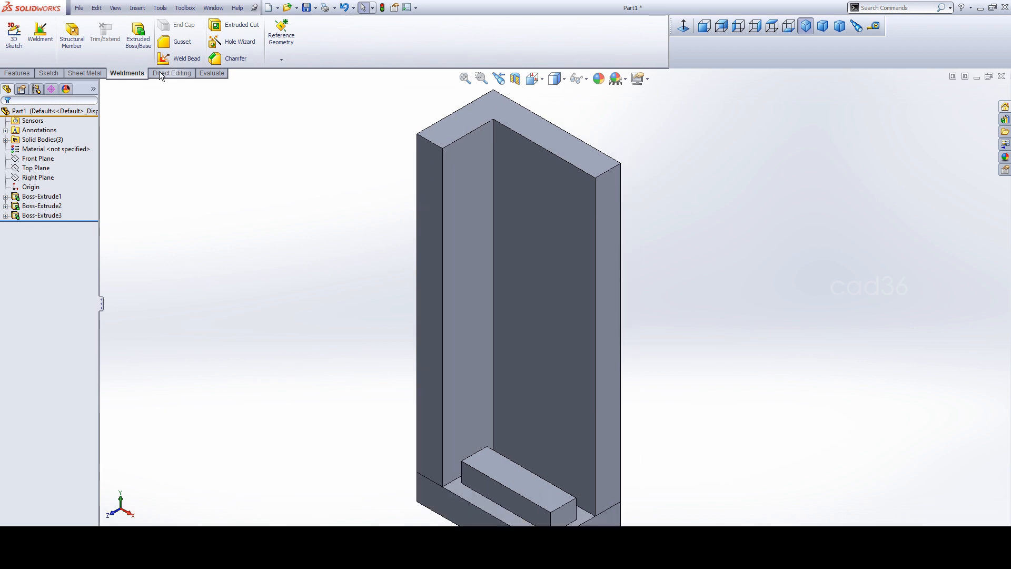
pyautogui.click(45, 73)
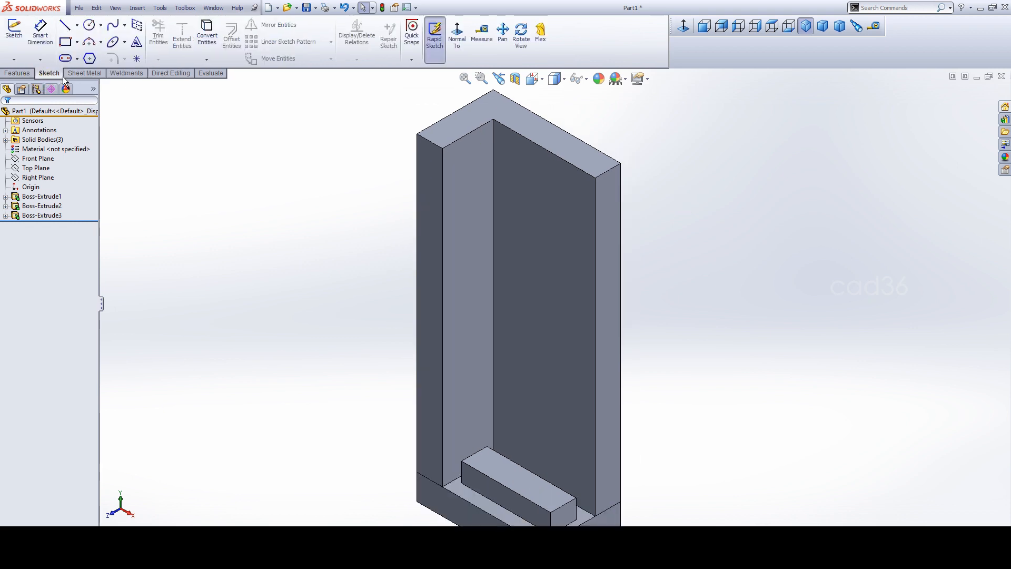
# Turn the part into a weldment by adding a Weldment feature
pyautogui.click(102, 74)
pyautogui.click(127, 73)
pyautogui.rightClick(125, 76)
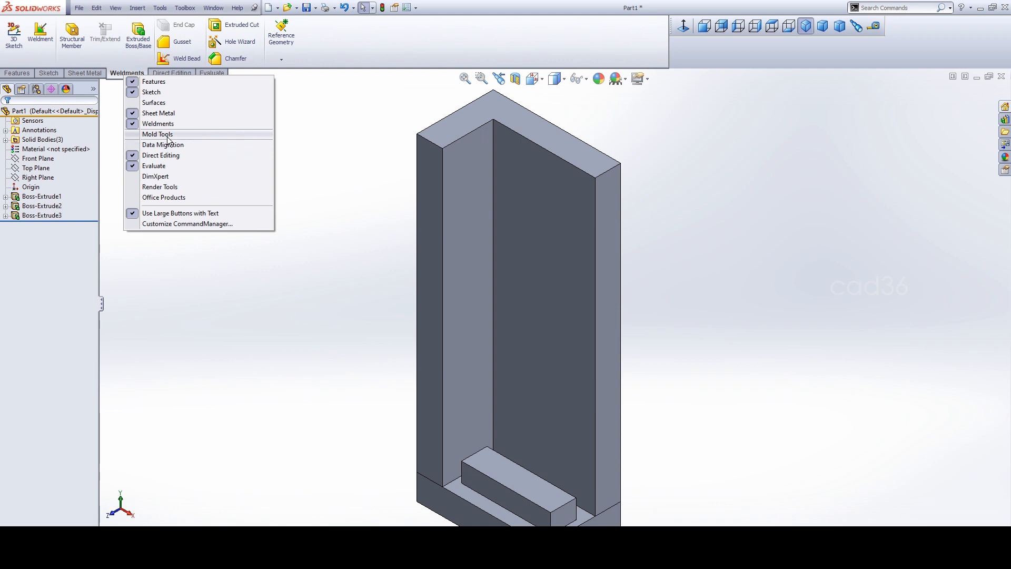
pyautogui.click(336, 43)
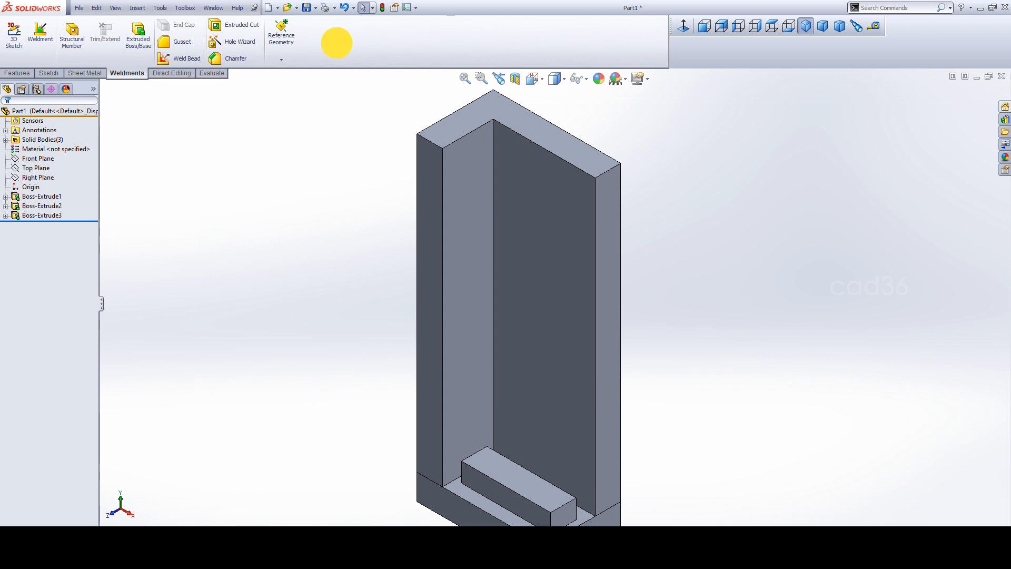
pyautogui.click(47, 42)
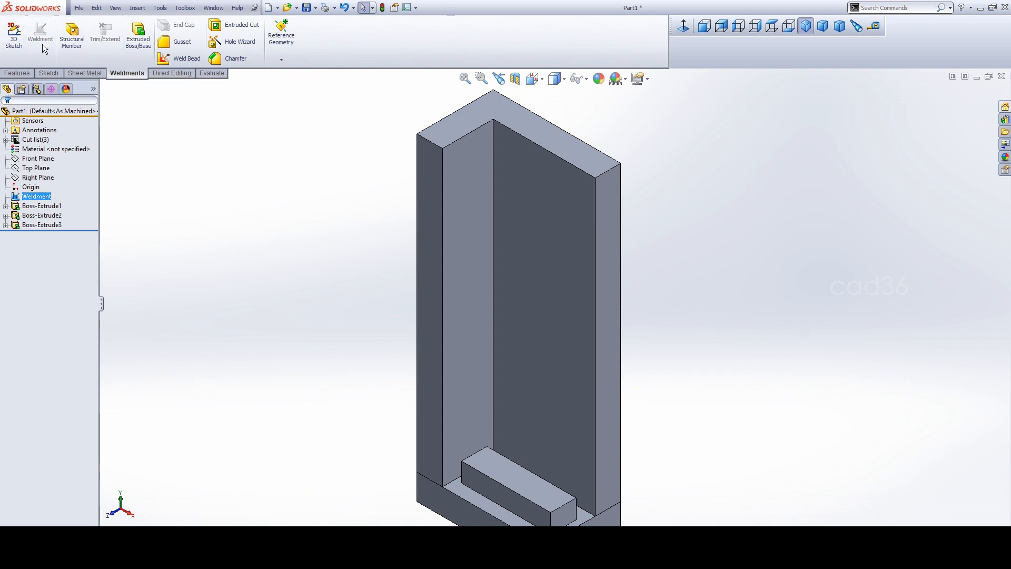
# Start a 3D sketch and draw a vertical line about 2965 mm long from the step block's upper long edge to above the wall
pyautogui.click(16, 32)
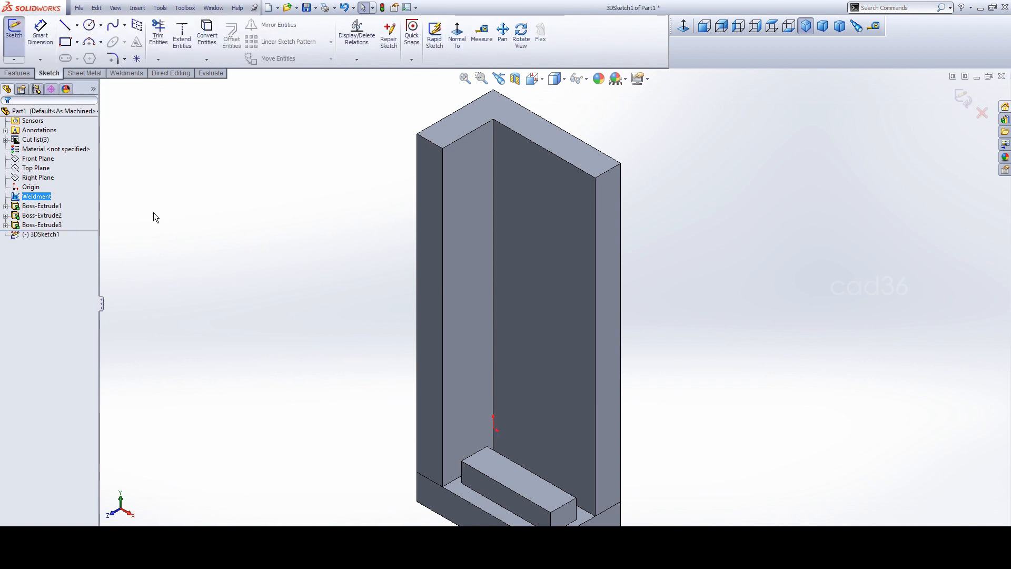
pyautogui.click(118, 71)
pyautogui.click(58, 73)
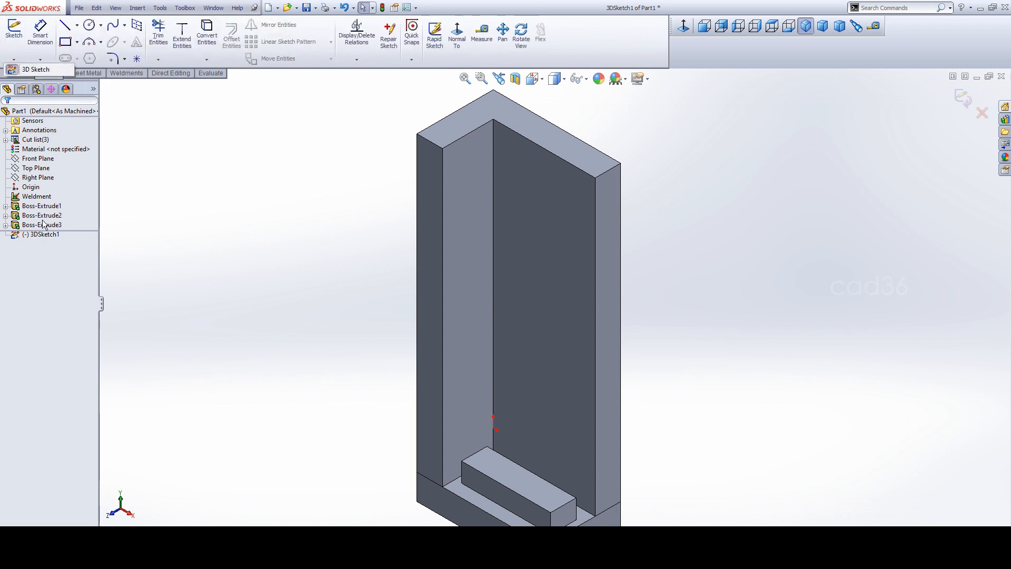
pyautogui.click(63, 27)
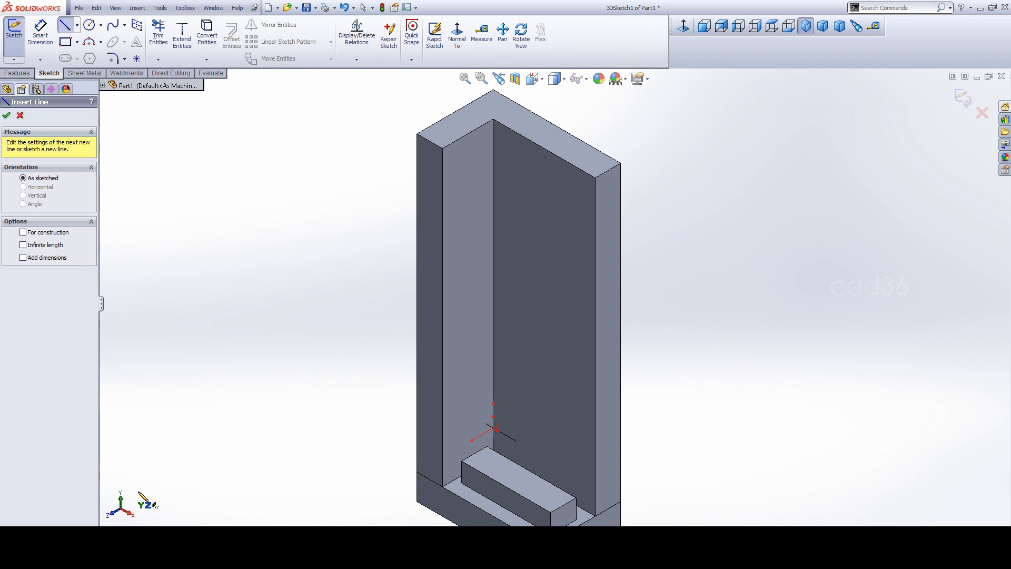
pyautogui.click(483, 474)
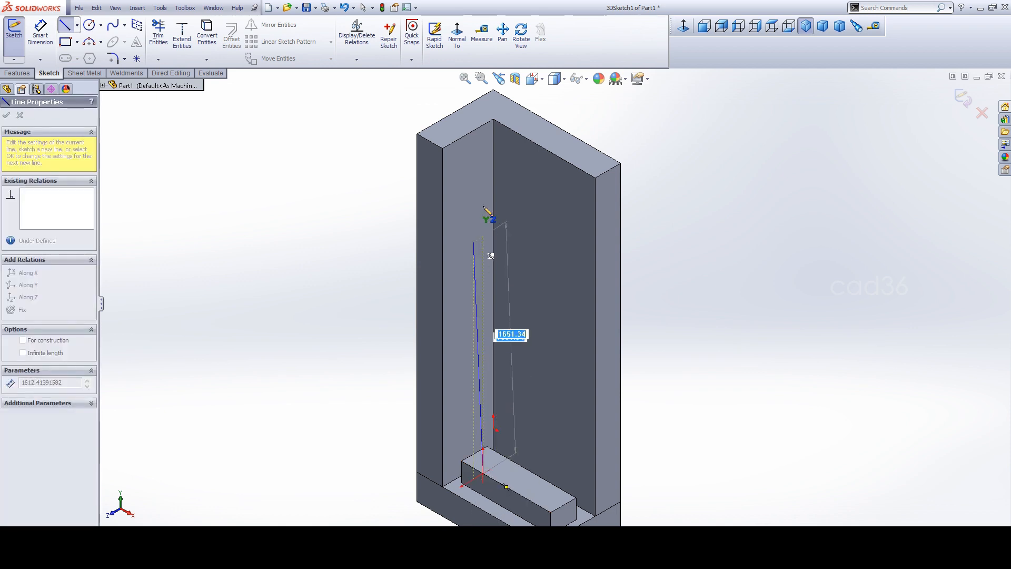
pyautogui.scroll(3, 515, 164)
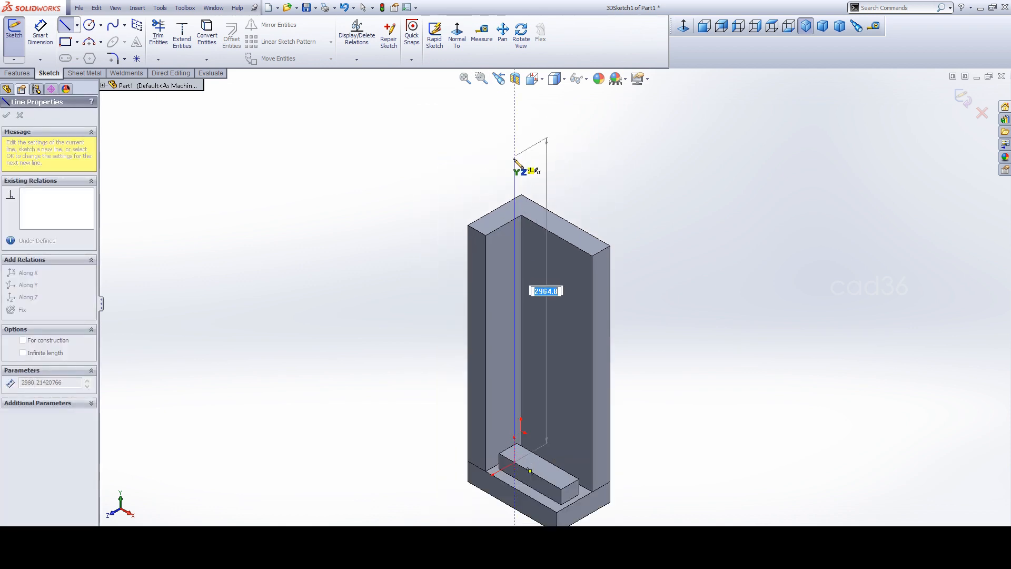
pyautogui.click(514, 158)
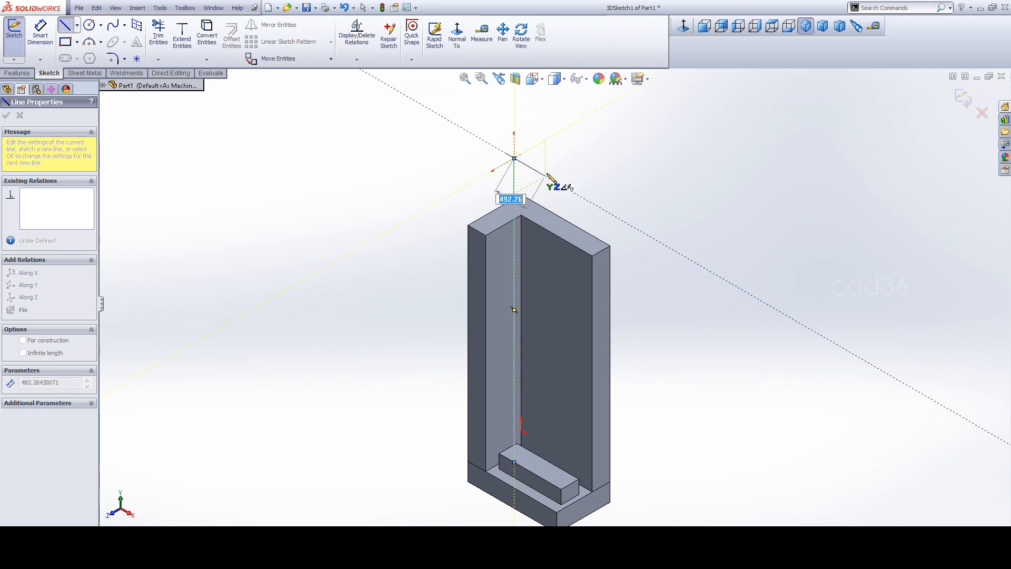
# Continue the line about 213 mm horizontally along Z toward the long wall, then add a short vertical segment downward
pyautogui.scroll(-3, 550, 177)
pyautogui.press('Tab')
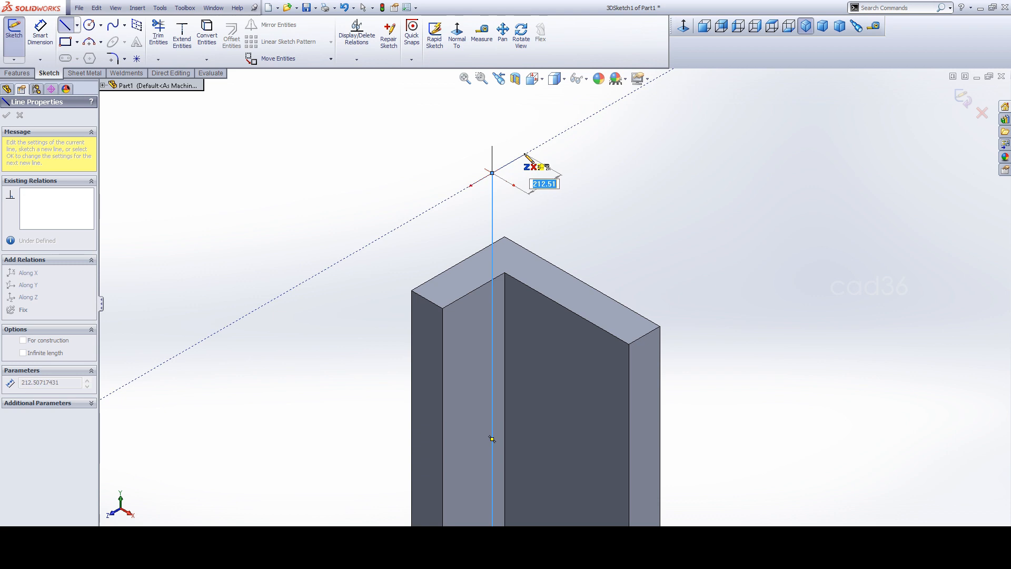
pyautogui.click(525, 154)
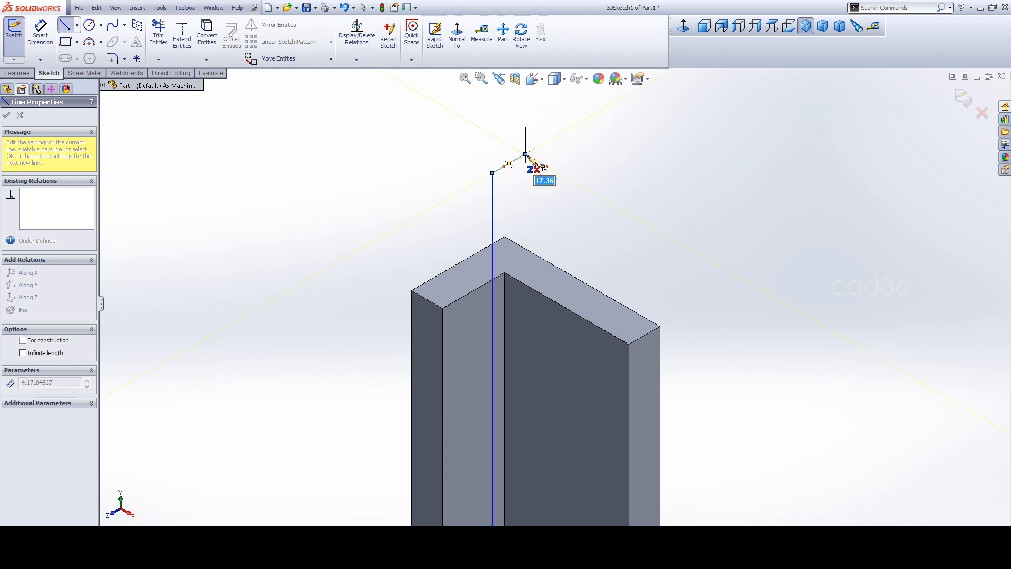
pyautogui.press('Tab')
pyautogui.press('Tab')
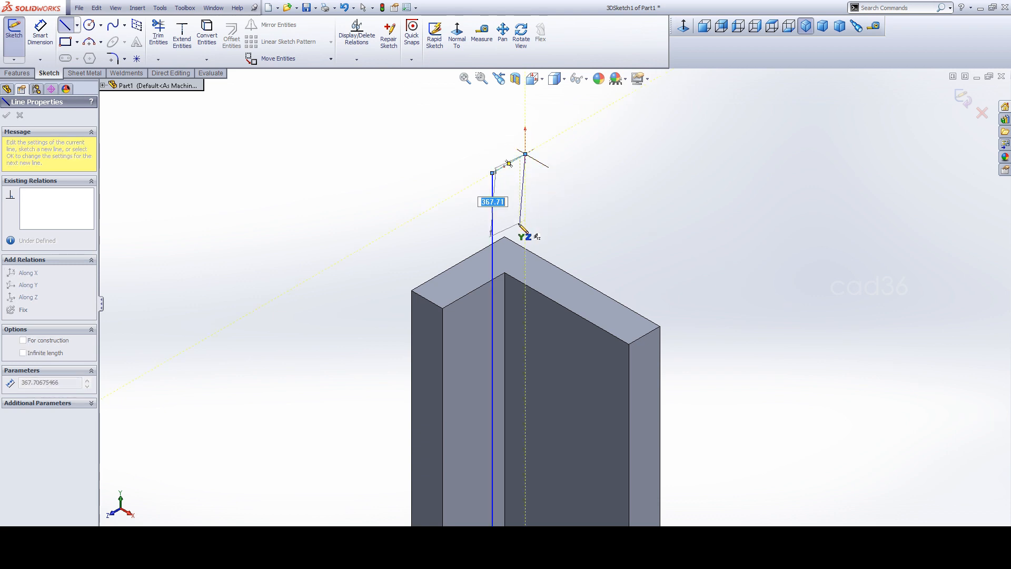
pyautogui.click(525, 238)
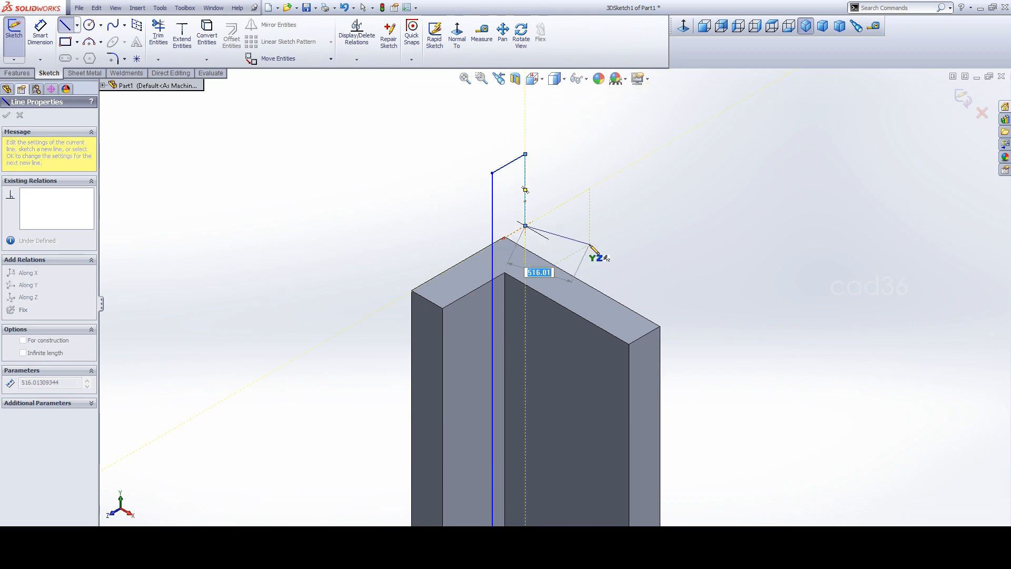
pyautogui.press('Escape')
# Remove the coincident relation between the long line's lower endpoint and the step block's edge, and move the endpoint inward over the block's top face
pyautogui.press('z')
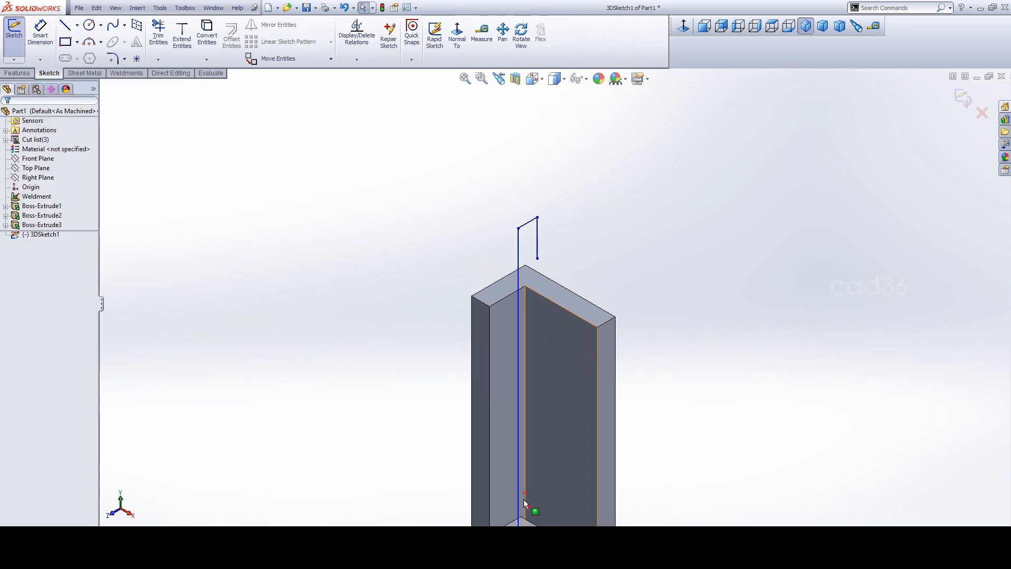
pyautogui.scroll(-6, 525, 508)
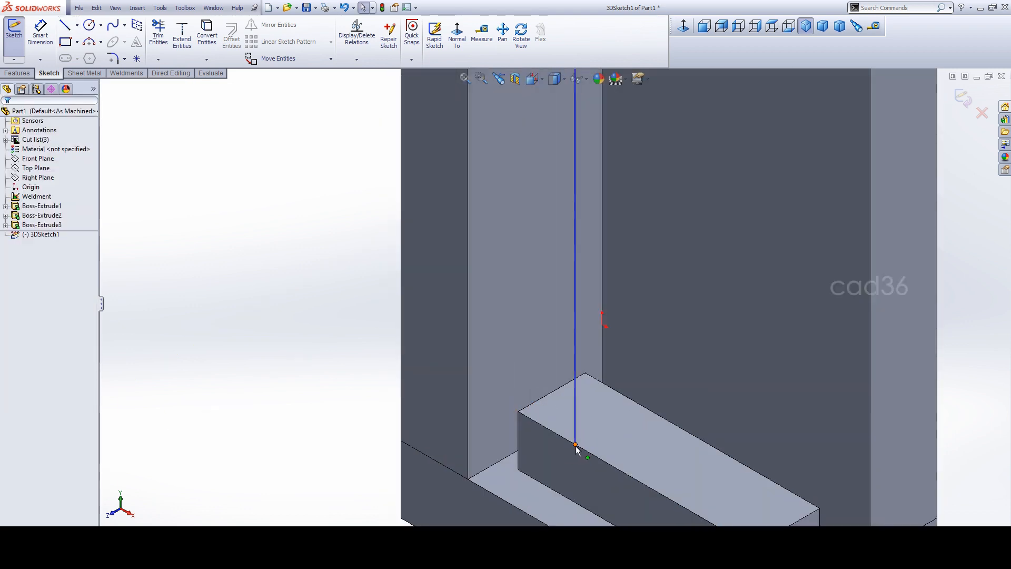
pyautogui.click(575, 444)
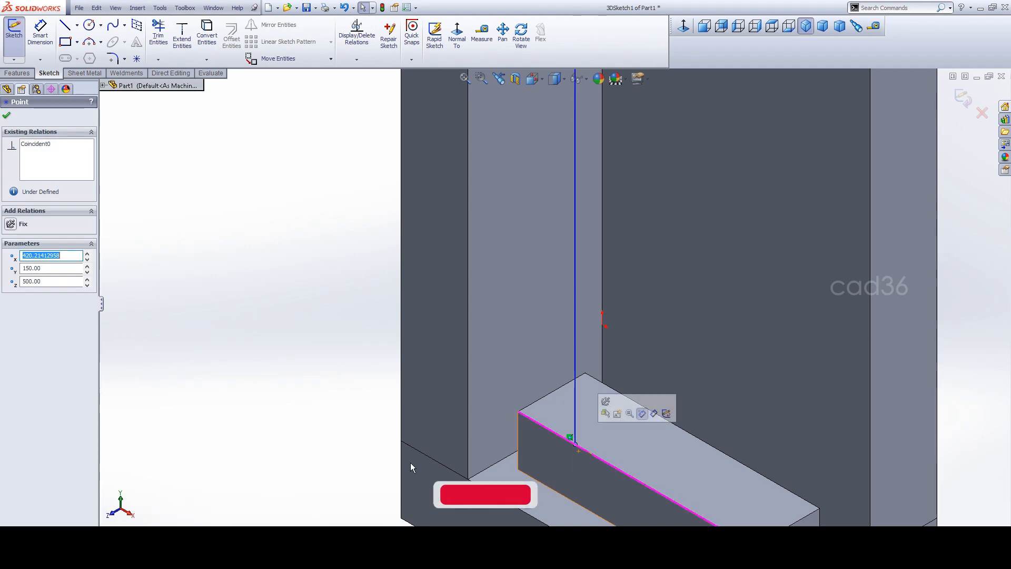
pyautogui.click(301, 403)
pyautogui.moveTo(573, 419); pyautogui.dragTo(597, 413)
pyautogui.click(234, 350)
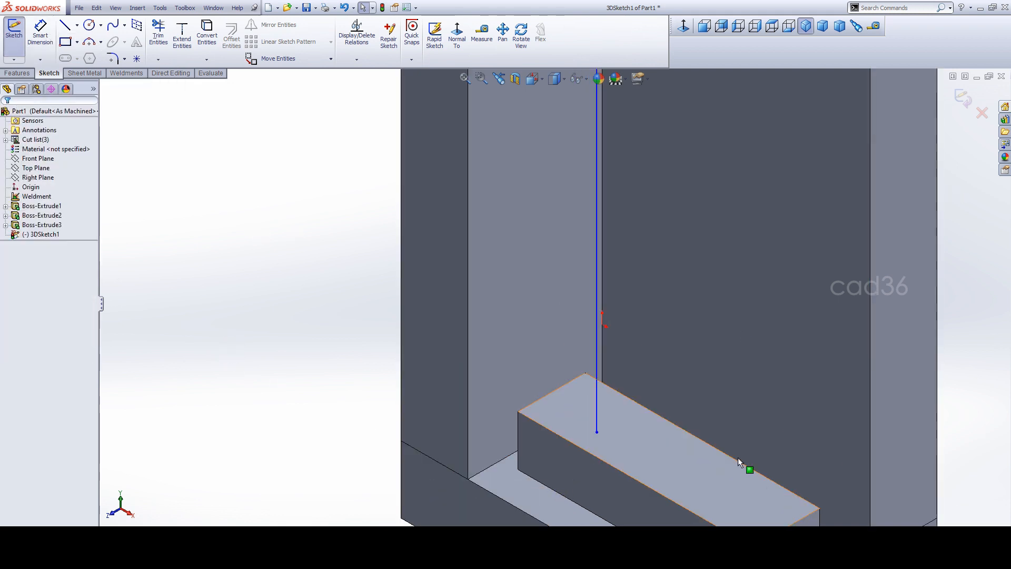
# Add an On Plane relation between the long line's lower endpoint and the step block's top face
pyautogui.click(596, 431)
pyautogui.keyDown('ctrl'); pyautogui.click(645, 451); pyautogui.keyUp('ctrl')
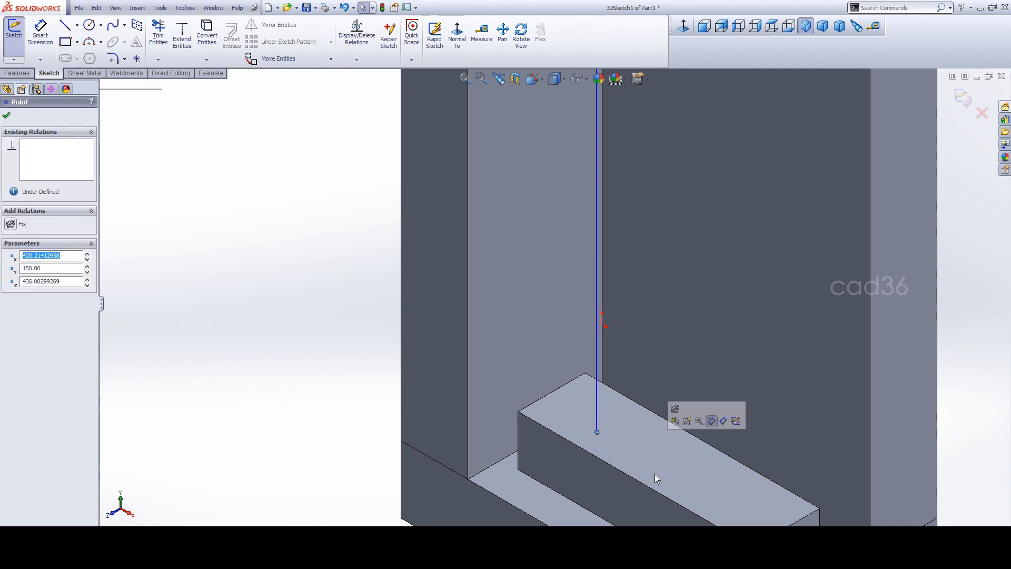
pyautogui.click(31, 285)
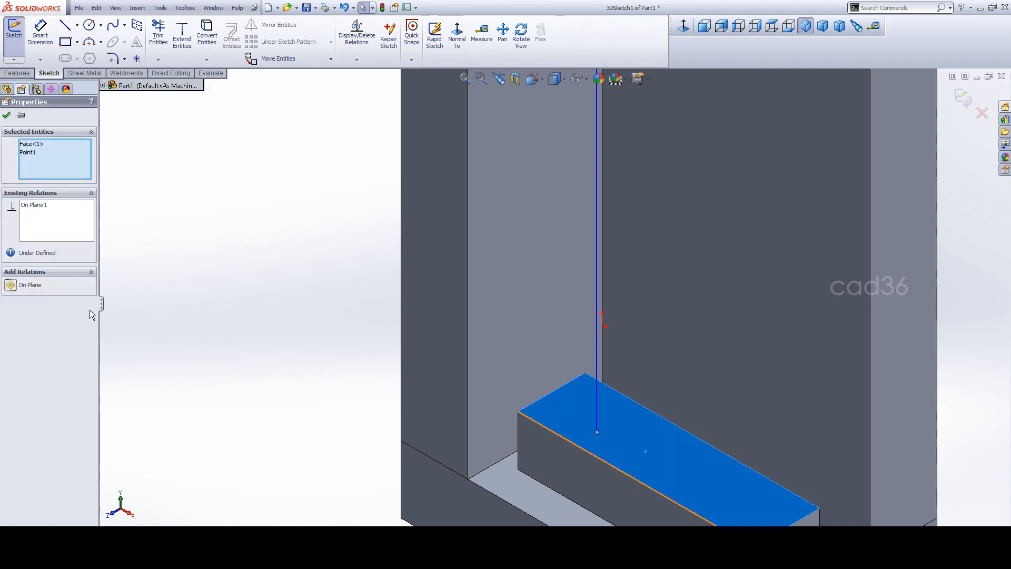
pyautogui.click(208, 376)
# Add an On Plane relation between the short vertical line's lower endpoint and the L-shaped wall's top face
pyautogui.press('f')
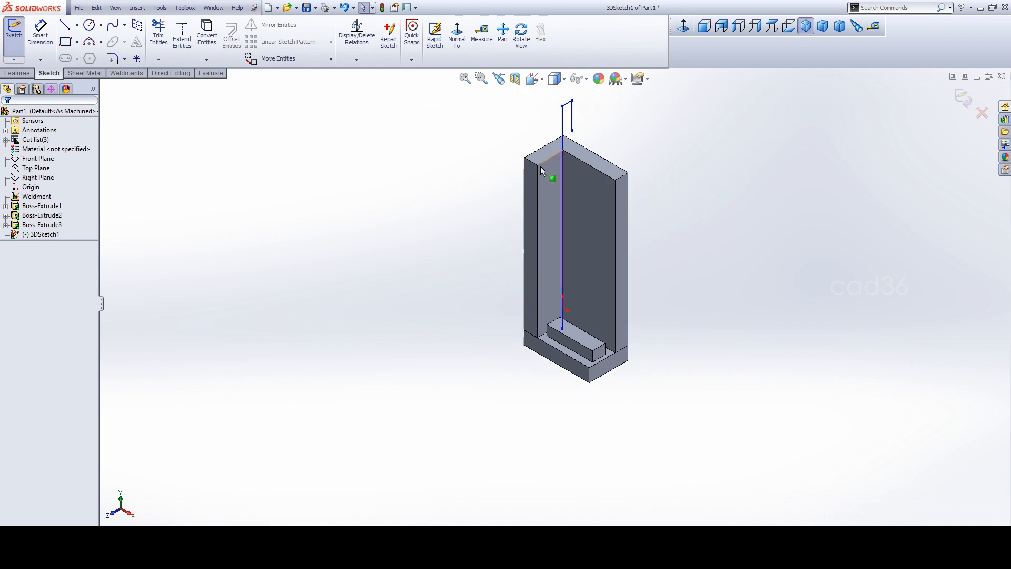
pyautogui.scroll(-5, 548, 169)
pyautogui.click(575, 194)
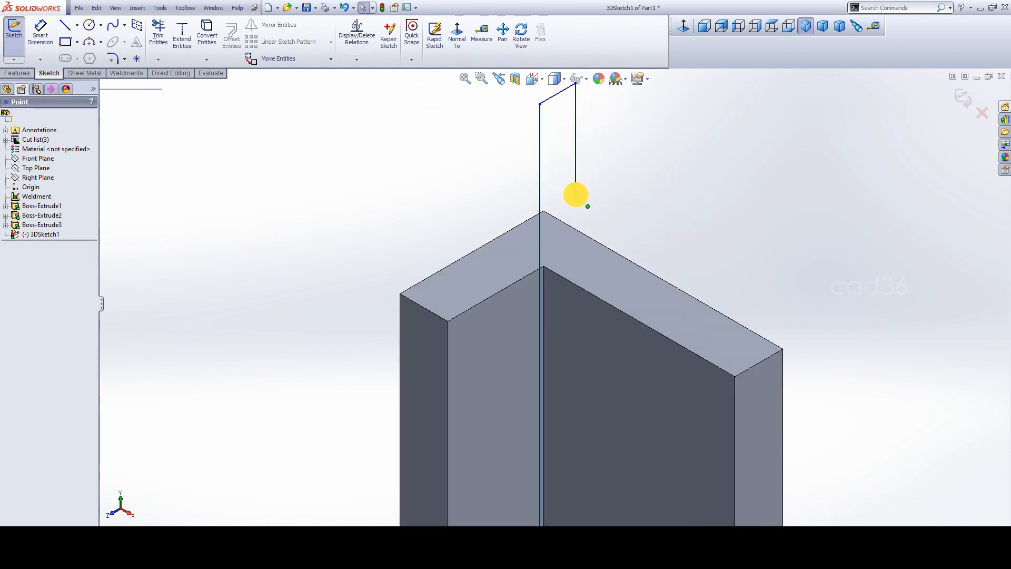
pyautogui.keyDown('ctrl'); pyautogui.click(650, 339); pyautogui.keyUp('ctrl')
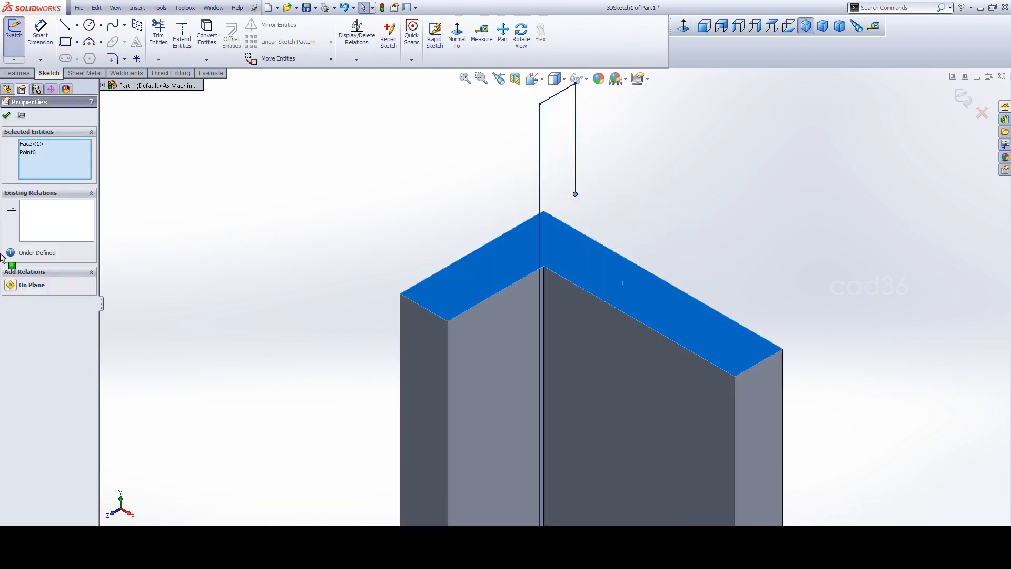
pyautogui.click(18, 285)
pyautogui.click(230, 279)
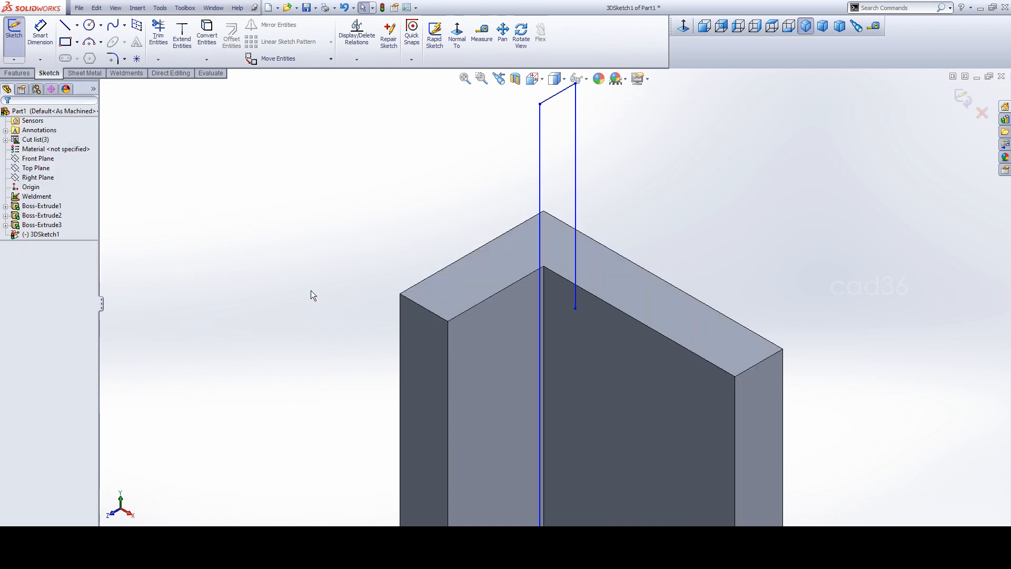
# Dimension the long line's lower endpoint 100 mm from the step block's short edge nearest the short wall
pyautogui.scroll(3, 503, 201)
pyautogui.scroll(-5, 545, 219)
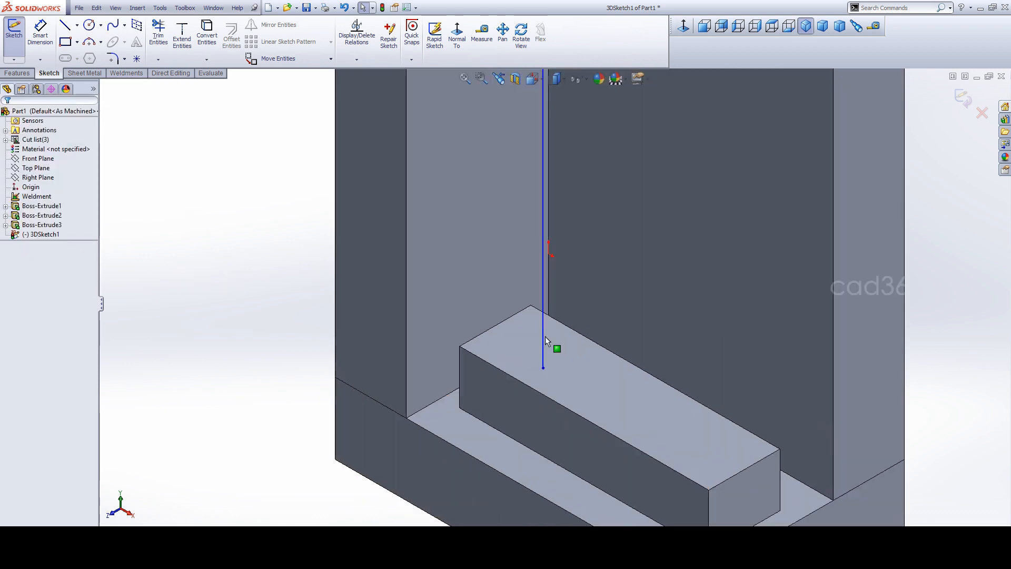
pyautogui.click(40, 33)
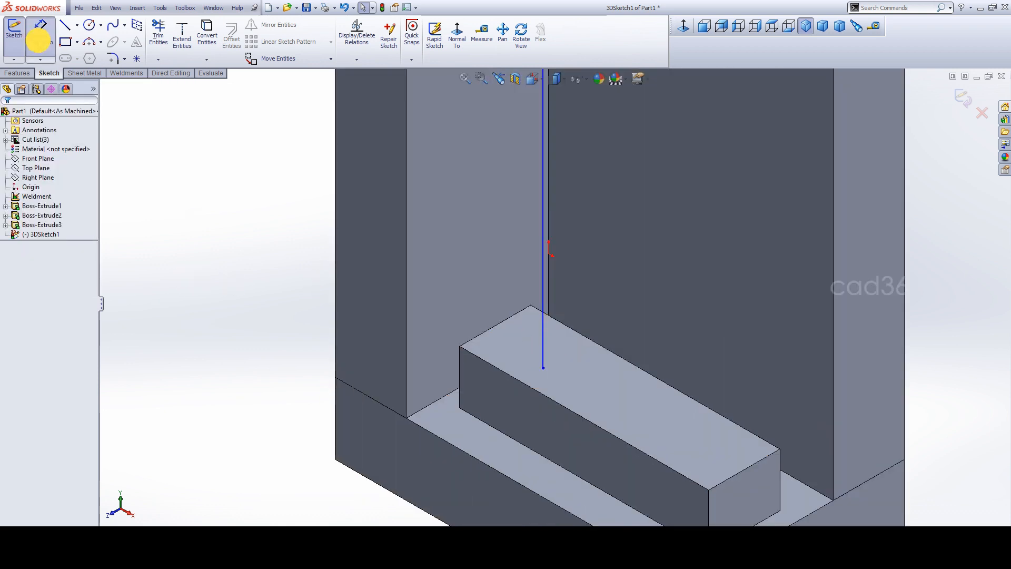
pyautogui.click(543, 368)
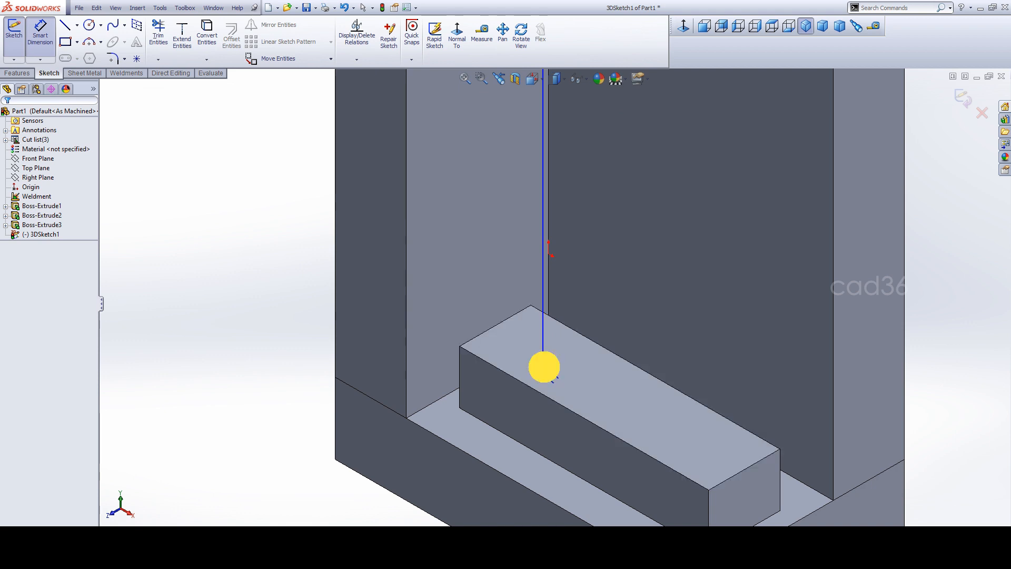
pyautogui.click(493, 327)
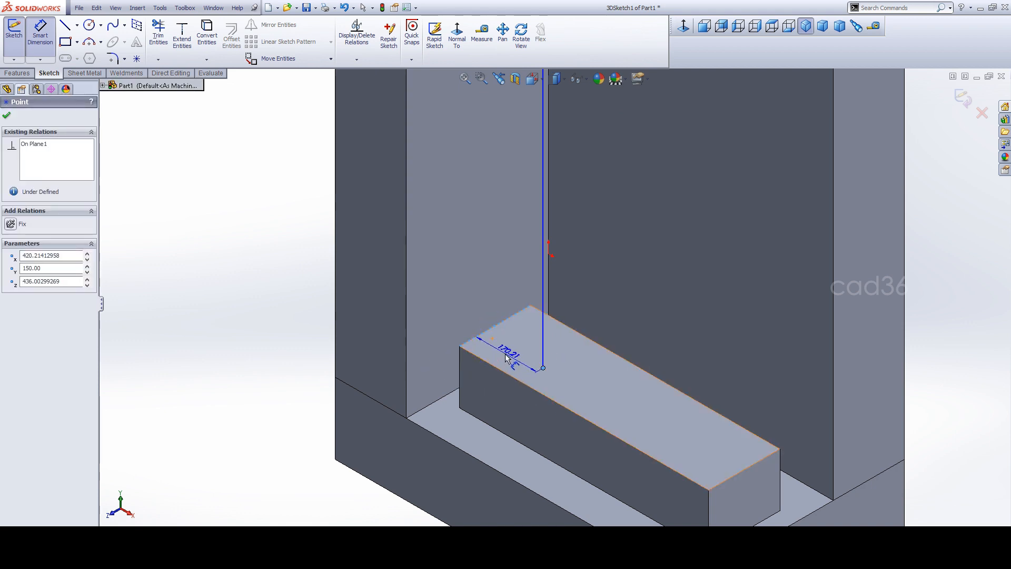
pyautogui.click(572, 389)
pyautogui.write('100')
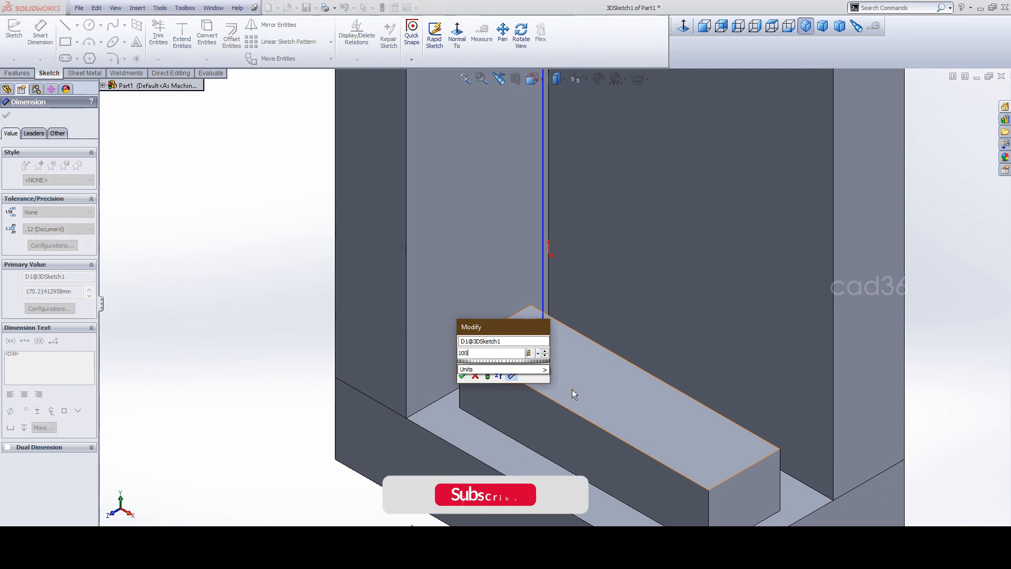
pyautogui.press('Return')
pyautogui.click(228, 329)
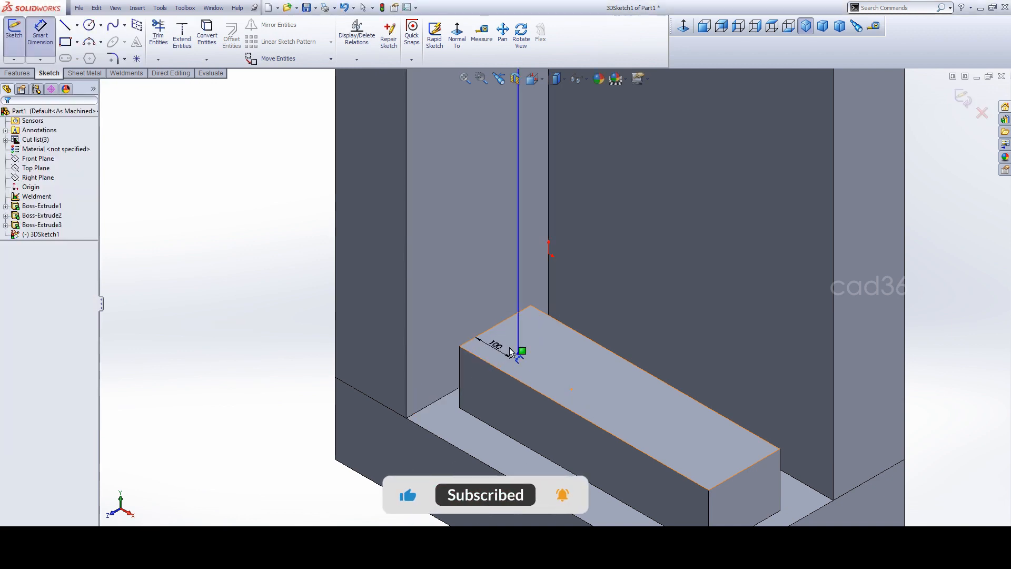
# Dimension the long line's lower endpoint 100 mm from the step block's long edge facing the long wall
pyautogui.click(518, 353)
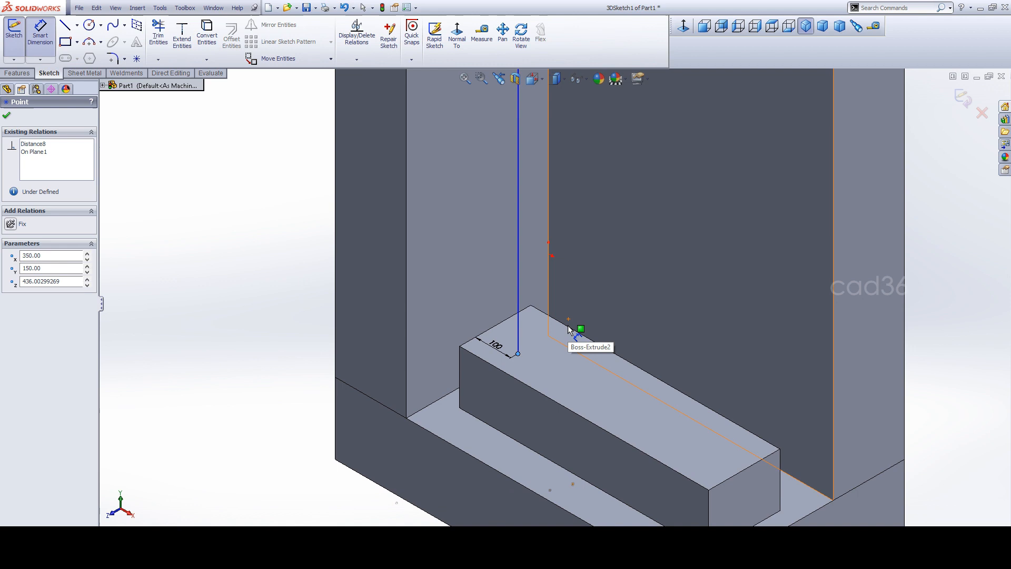
pyautogui.click(567, 328)
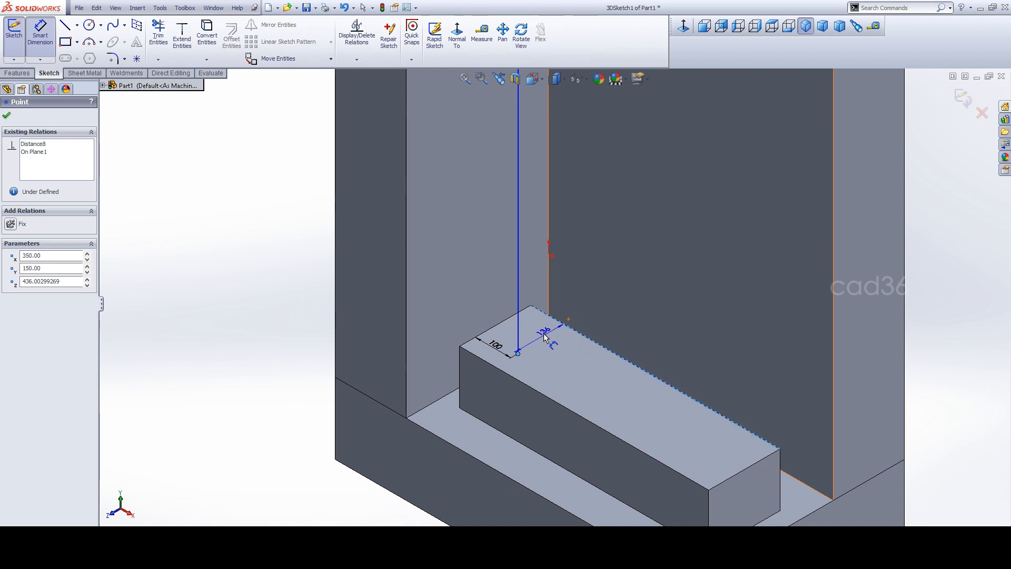
pyautogui.click(577, 361)
pyautogui.write('100')
pyautogui.press('Return')
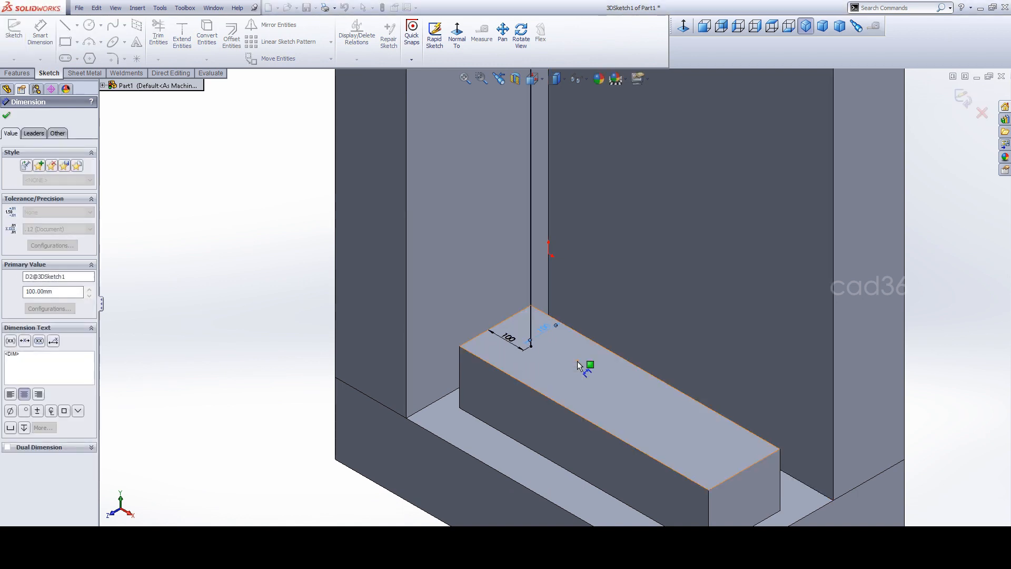
pyautogui.click(214, 296)
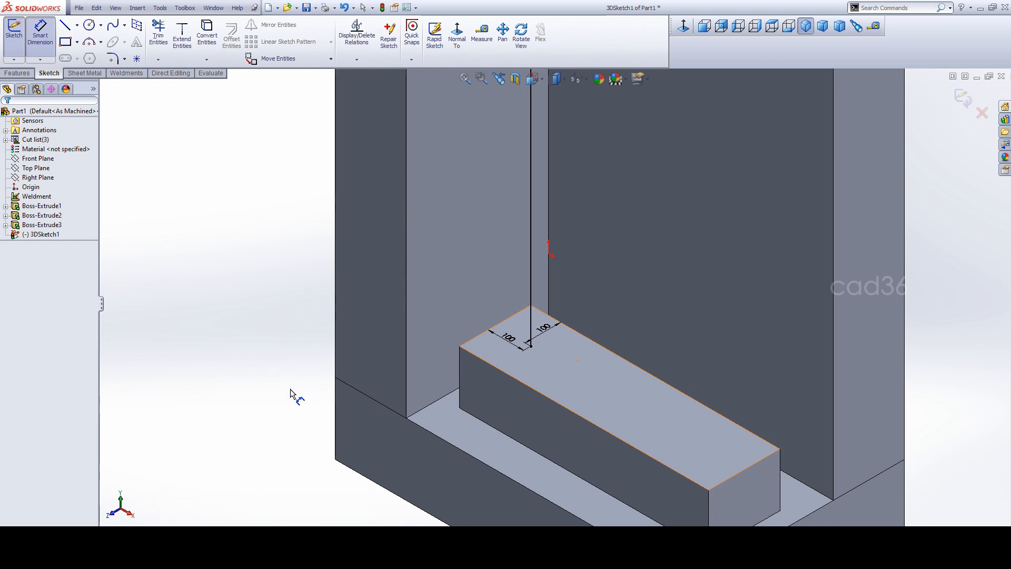
# Dimension the short vertical line's lower endpoint 100 mm from the outer long edge of the L-shaped wall's top face
pyautogui.scroll(-5, 290, 395)
pyautogui.scroll(5, 556, 150)
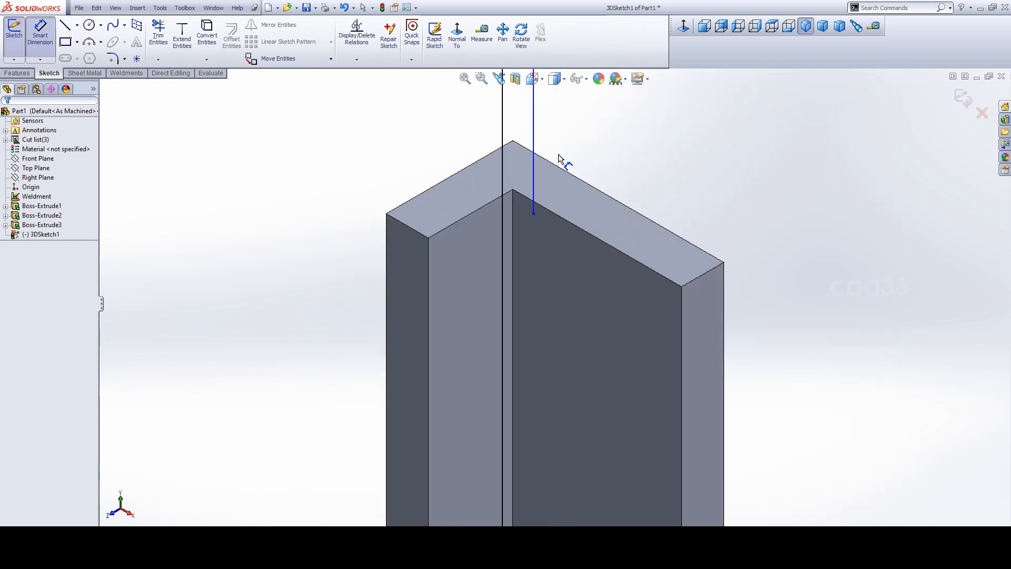
pyautogui.scroll(3, 547, 156)
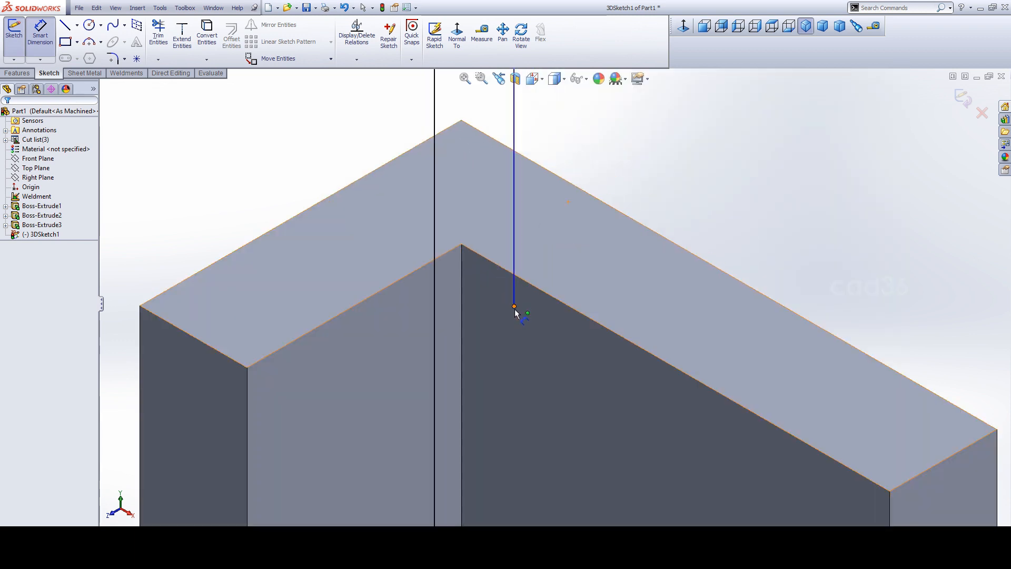
pyautogui.click(514, 308)
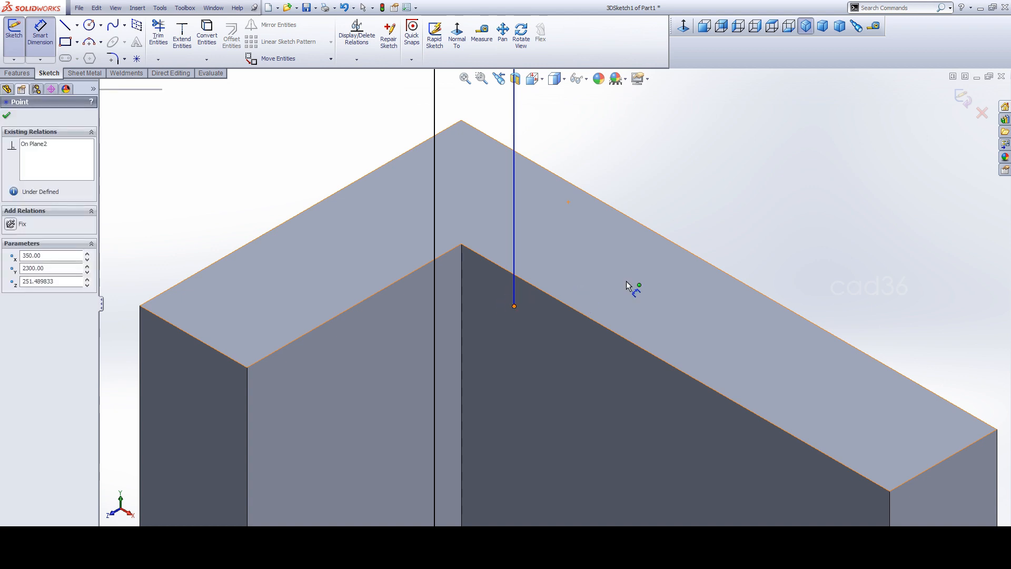
pyautogui.click(653, 235)
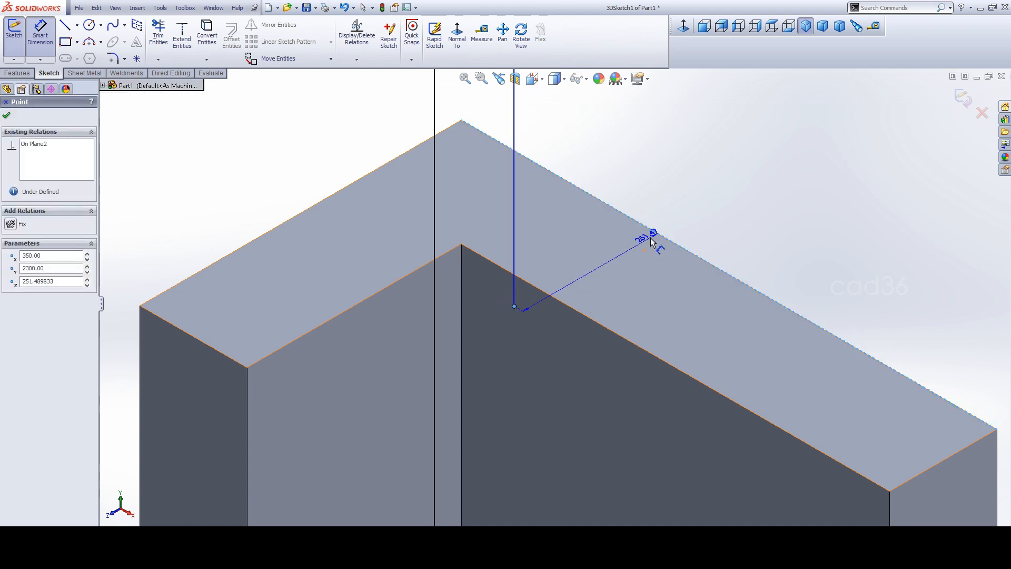
pyautogui.click(652, 272)
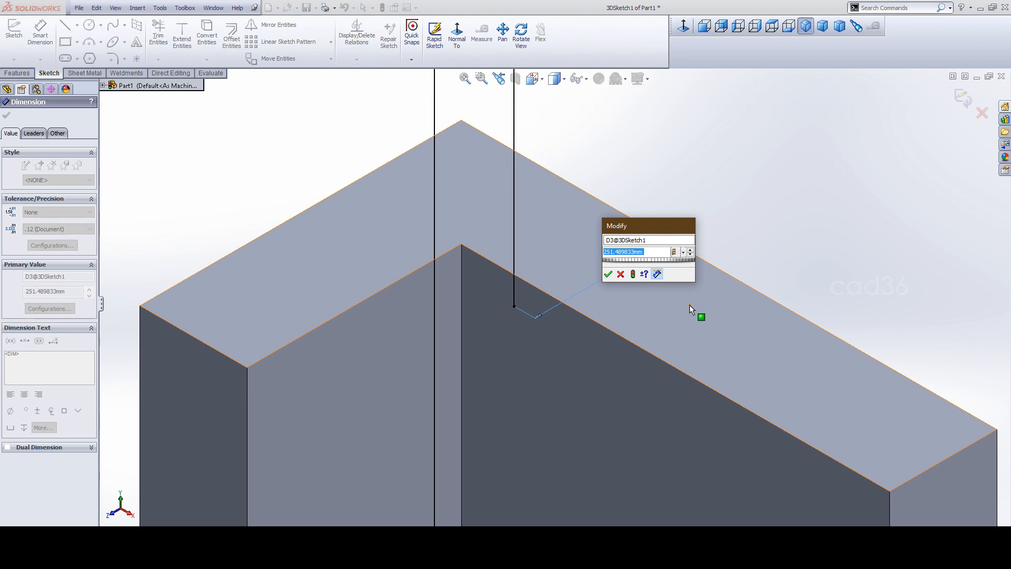
pyautogui.write('100')
pyautogui.press('Return')
pyautogui.click(763, 239)
# Dimension the short vertical line above the wall to a length of 1000 mm
pyautogui.scroll(5, 537, 342)
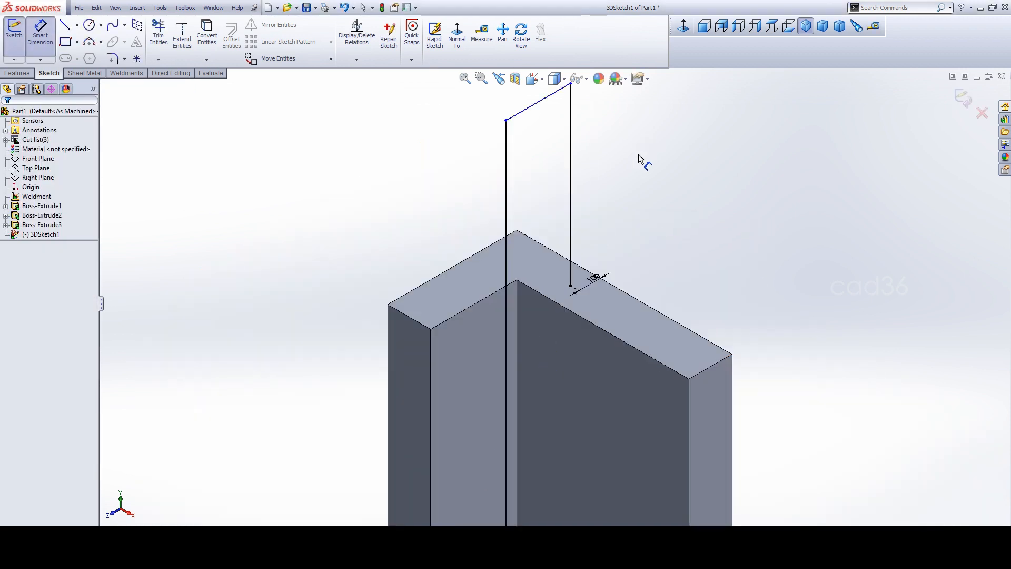
pyautogui.scroll(-3, 639, 158)
pyautogui.click(501, 308)
pyautogui.click(550, 295)
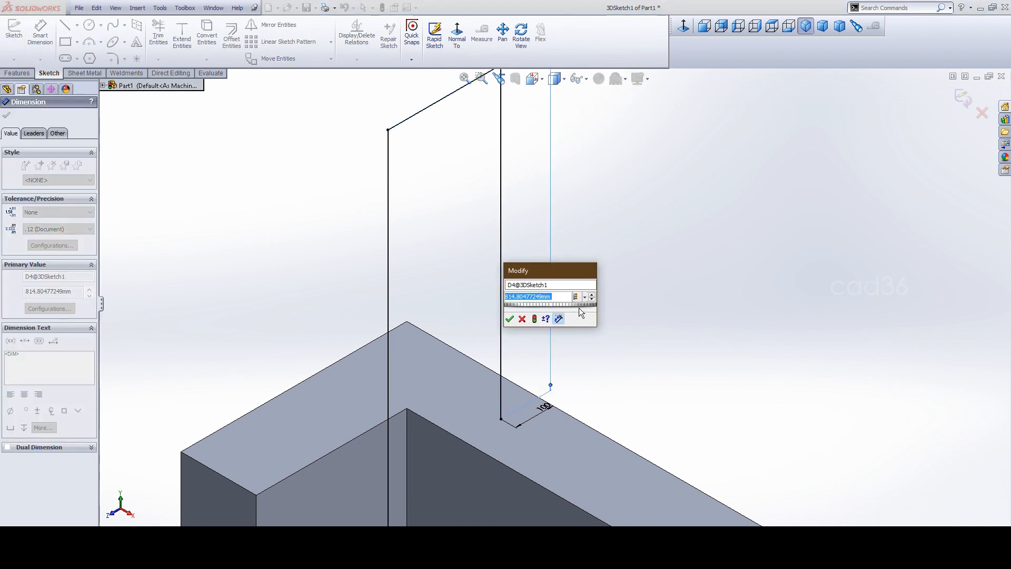
pyautogui.write('1000')
pyautogui.press('Return')
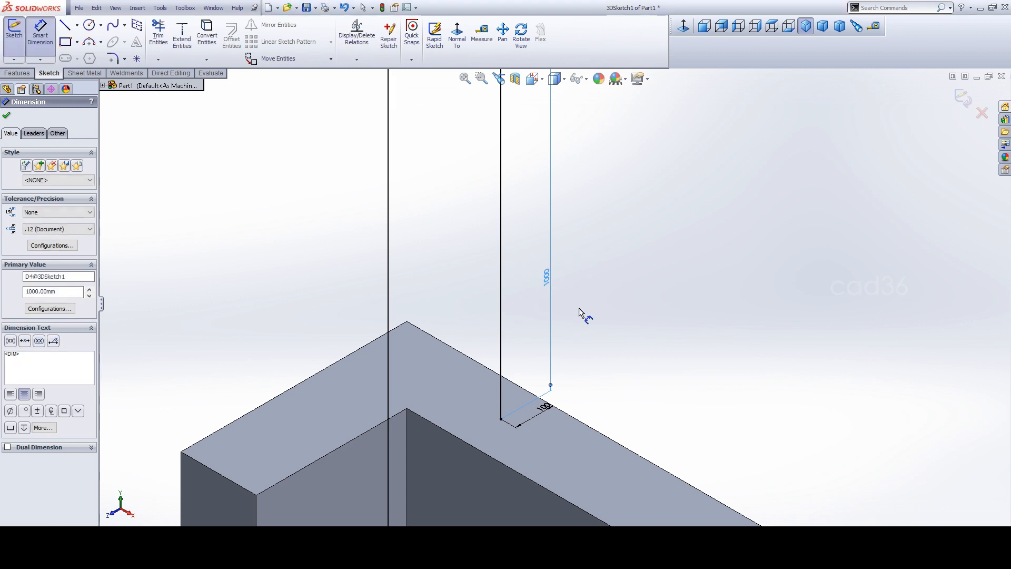
pyautogui.press('Escape')
# Exit the 3D sketch of the rail path, keeping its geometry
pyautogui.scroll(2, 648, 361)
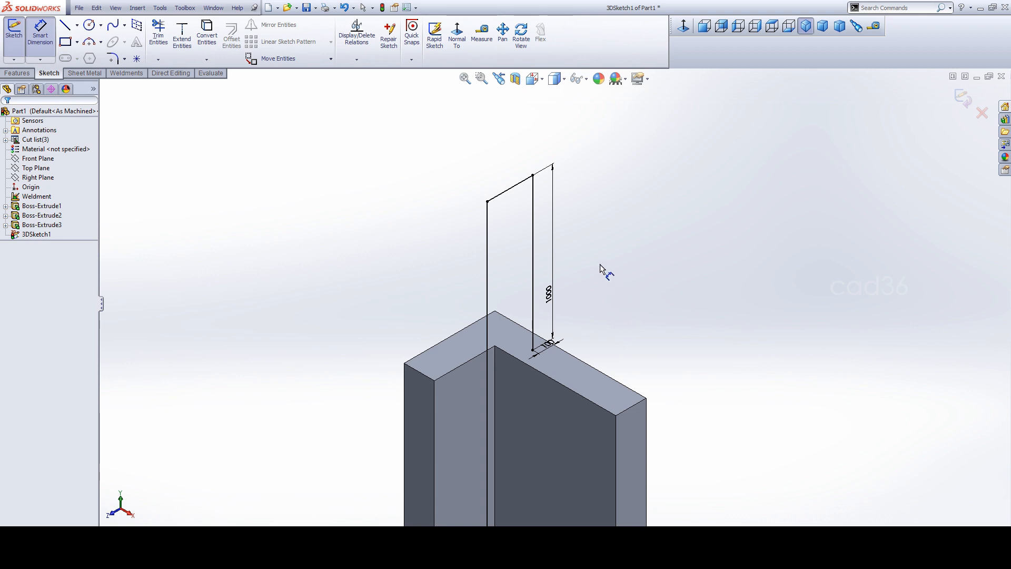
pyautogui.scroll(3, 617, 367)
pyautogui.click(464, 79)
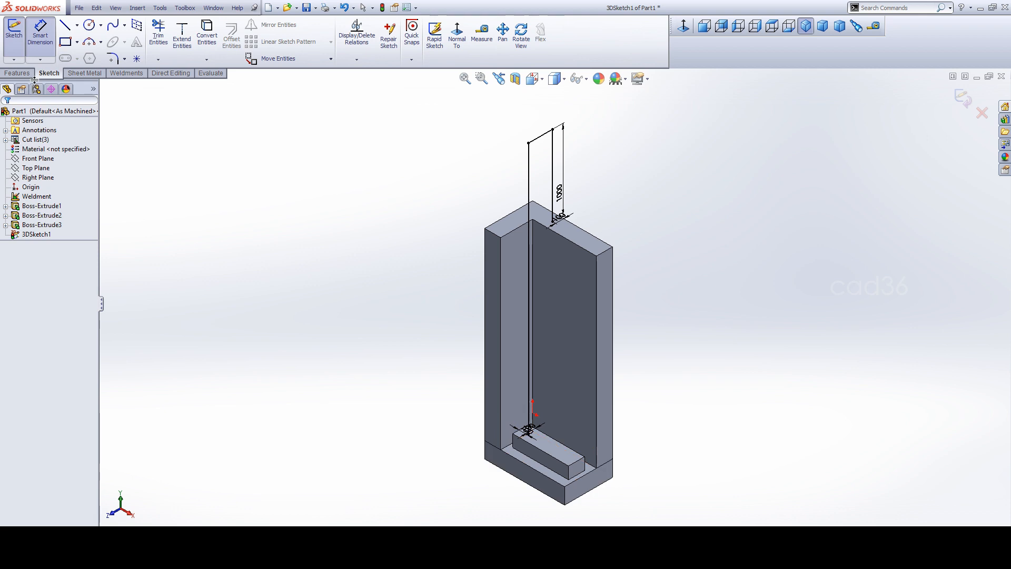
pyautogui.click(954, 106)
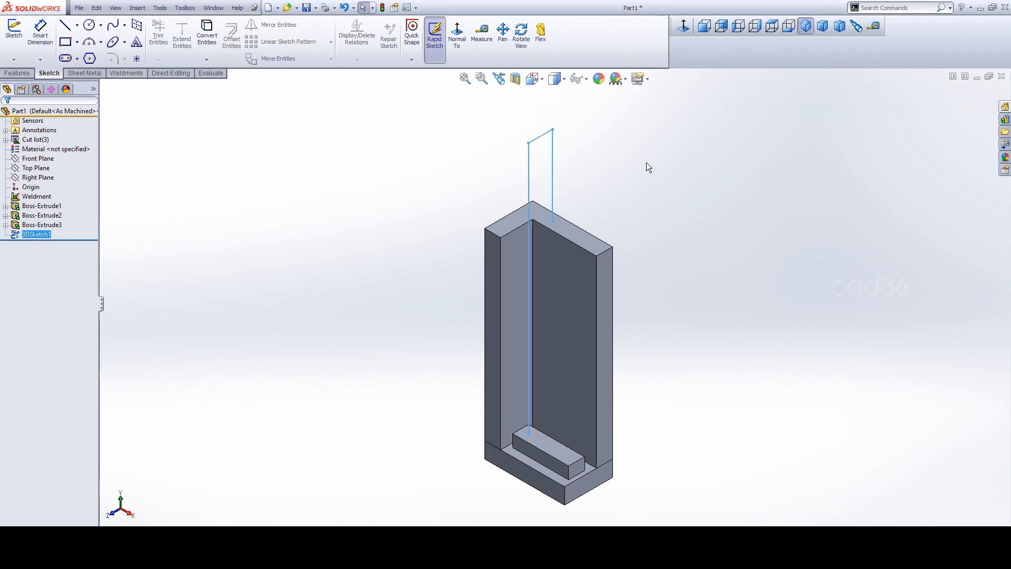
pyautogui.moveTo(634, 162)
pyautogui.mouseDown(button='middle')
pyautogui.moveTo(657, 198)
pyautogui.moveTo(634, 314)
pyautogui.moveTo(647, 310)
pyautogui.moveTo(627, 246)
pyautogui.mouseUp(button='middle')
pyautogui.moveTo(607, 284)
pyautogui.mouseDown(button='middle')
pyautogui.moveTo(613, 211)
pyautogui.moveTo(596, 205)
pyautogui.moveTo(601, 176)
pyautogui.mouseUp(button='middle')
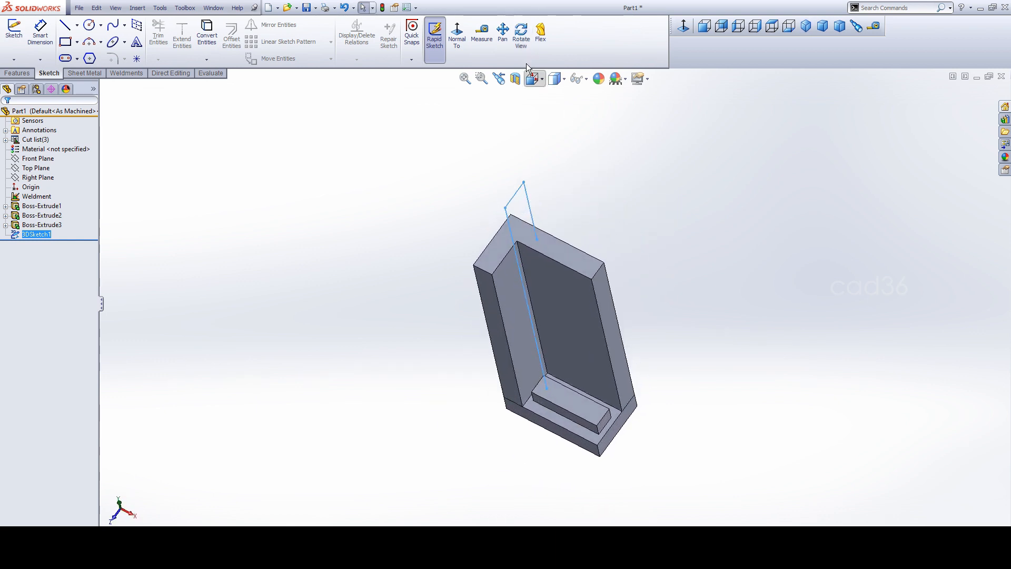
pyautogui.click(805, 26)
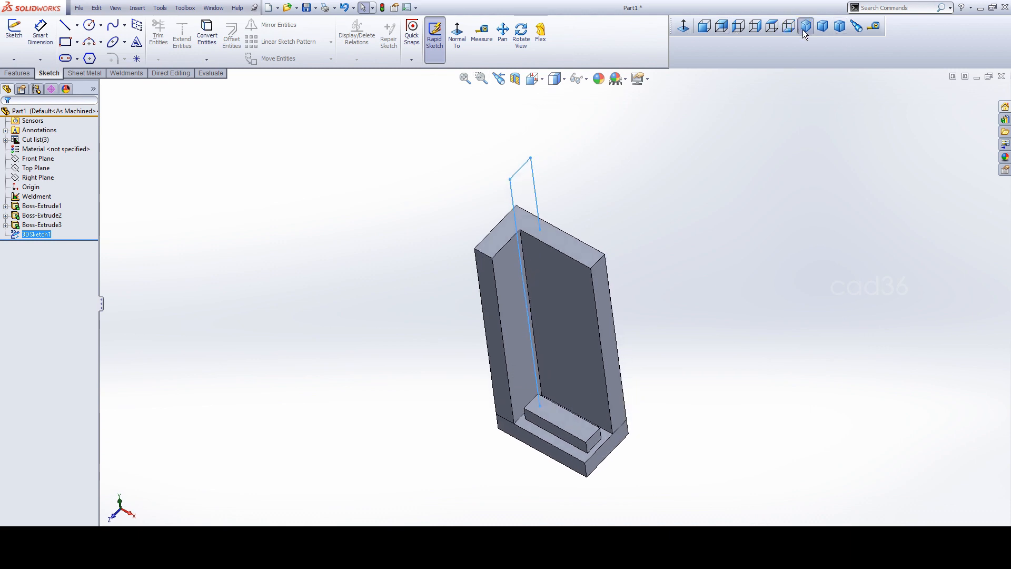
pyautogui.click(482, 78)
pyautogui.click(465, 78)
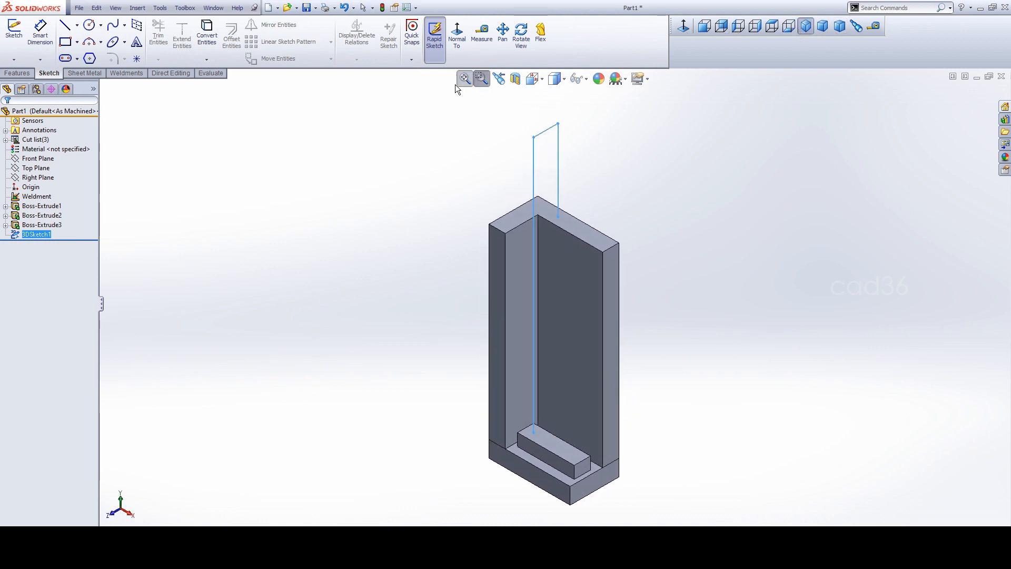
# Start a structural member with the JIS standard, L Angle (equal) type and size 50 x 50 x 4
pyautogui.click(122, 72)
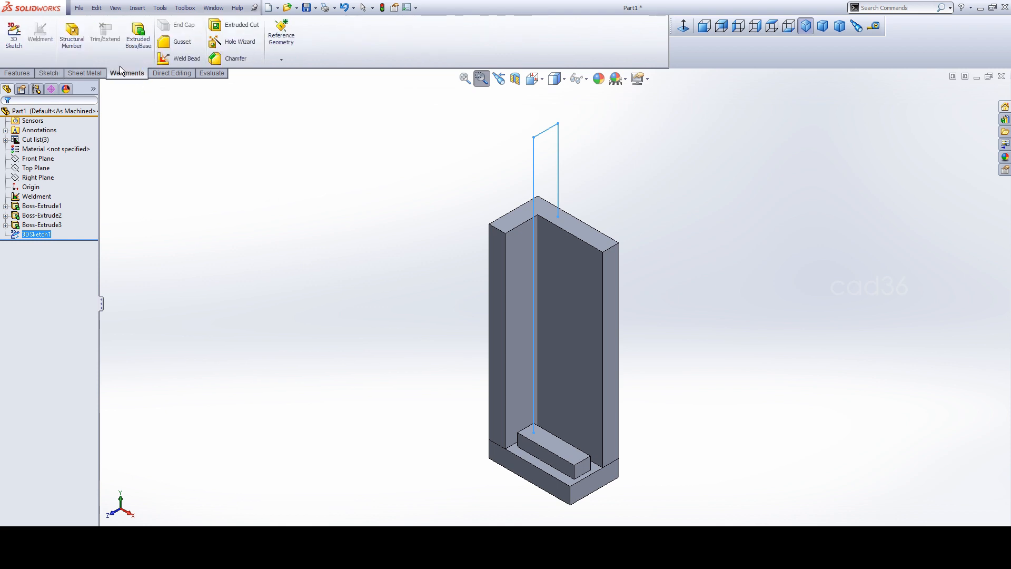
pyautogui.press('Escape')
pyautogui.click(69, 46)
pyautogui.click(35, 186)
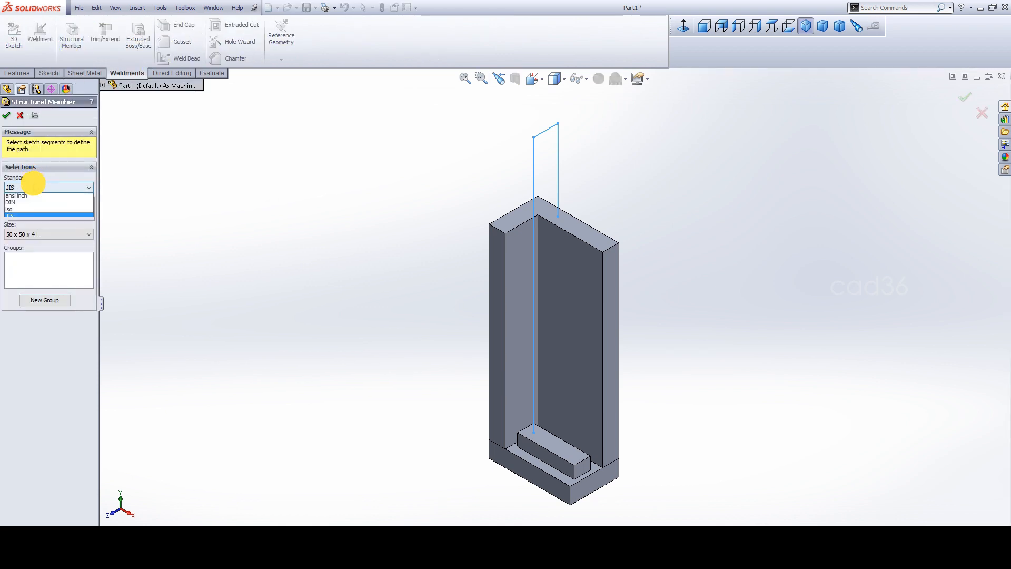
pyautogui.click(22, 219)
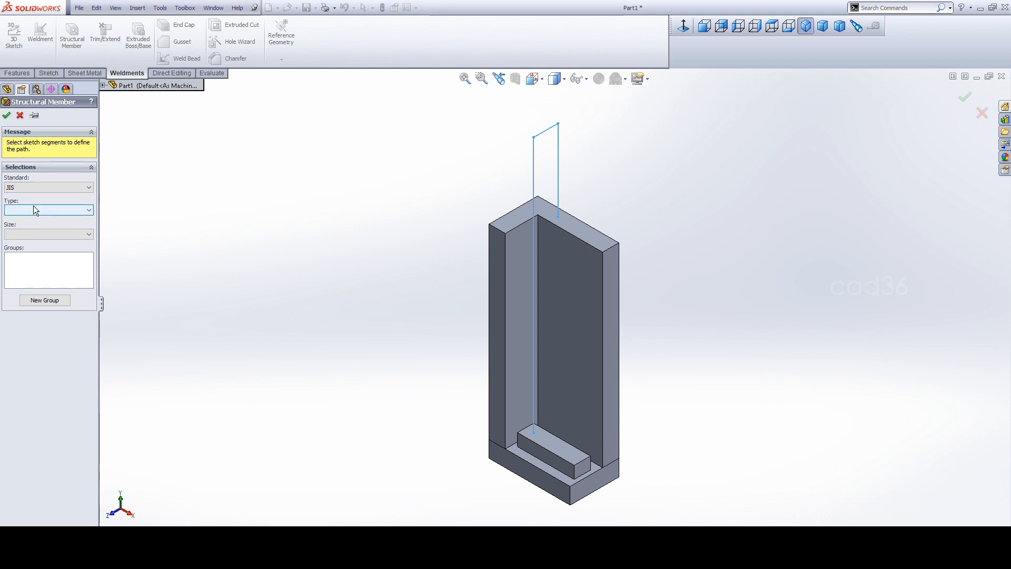
pyautogui.click(31, 209)
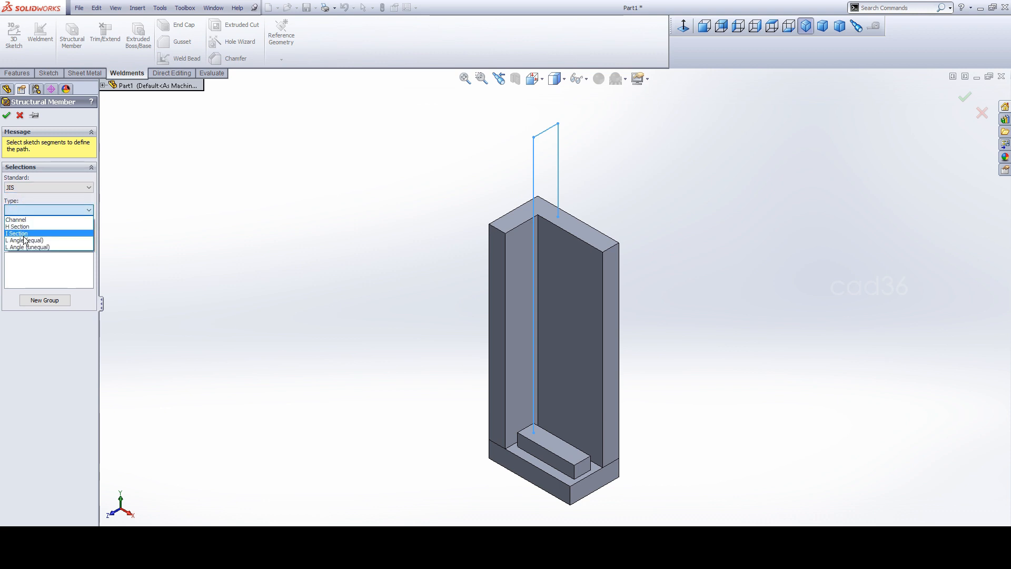
pyautogui.click(68, 239)
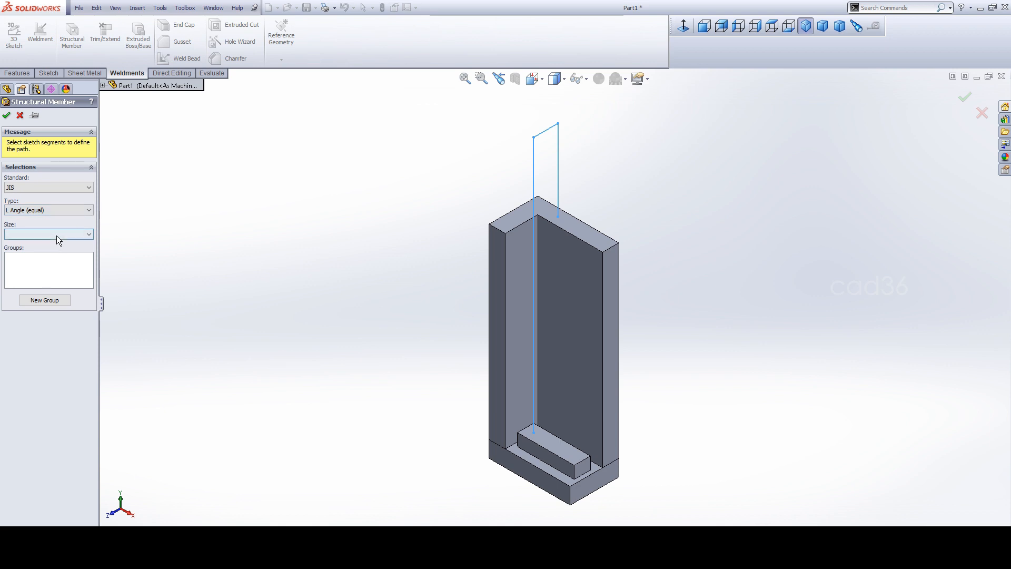
pyautogui.click(58, 235)
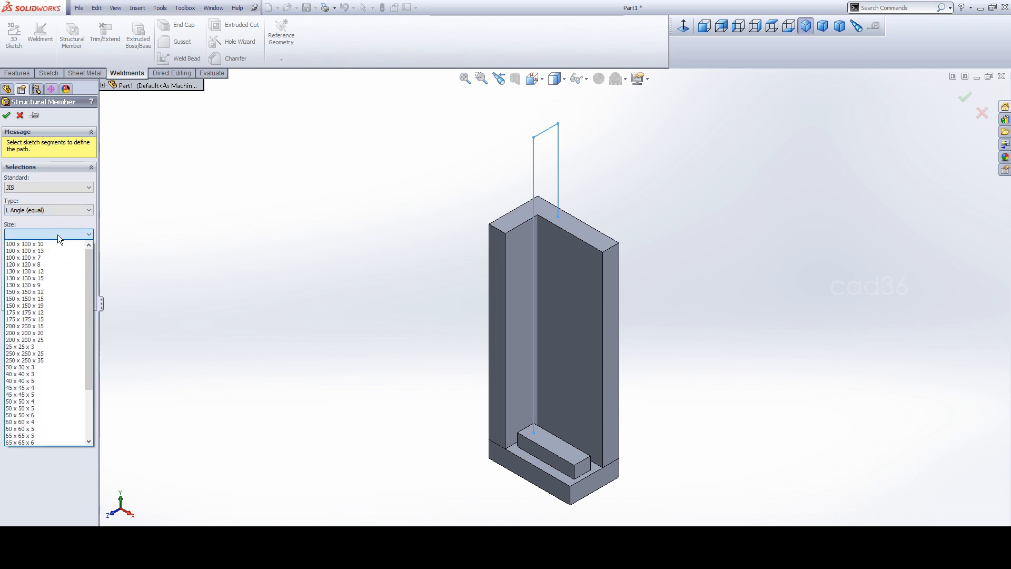
pyautogui.click(37, 400)
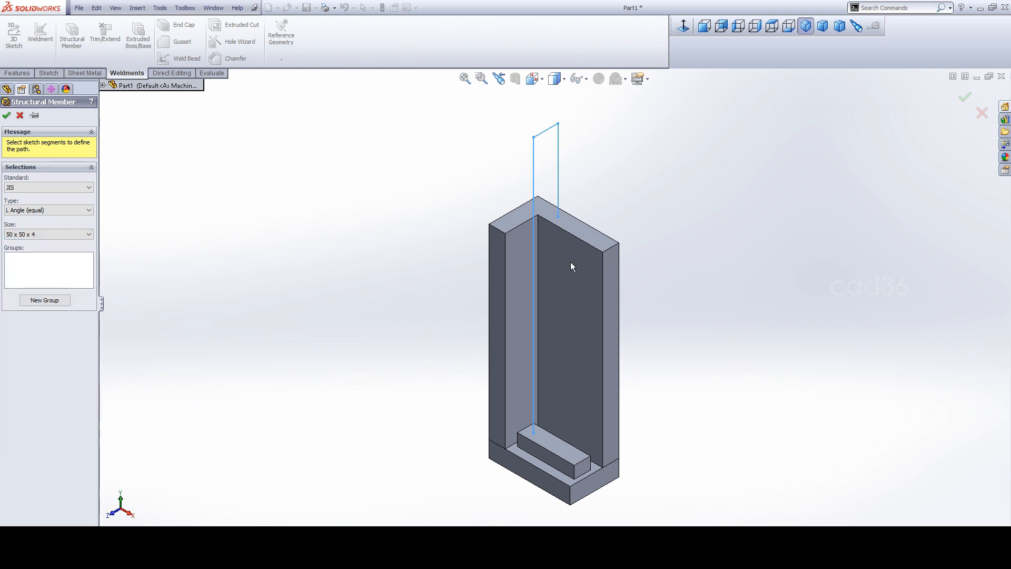
# Use the long vertical line as the member's path segment and mirror its profile about the vertical axis
pyautogui.click(534, 156)
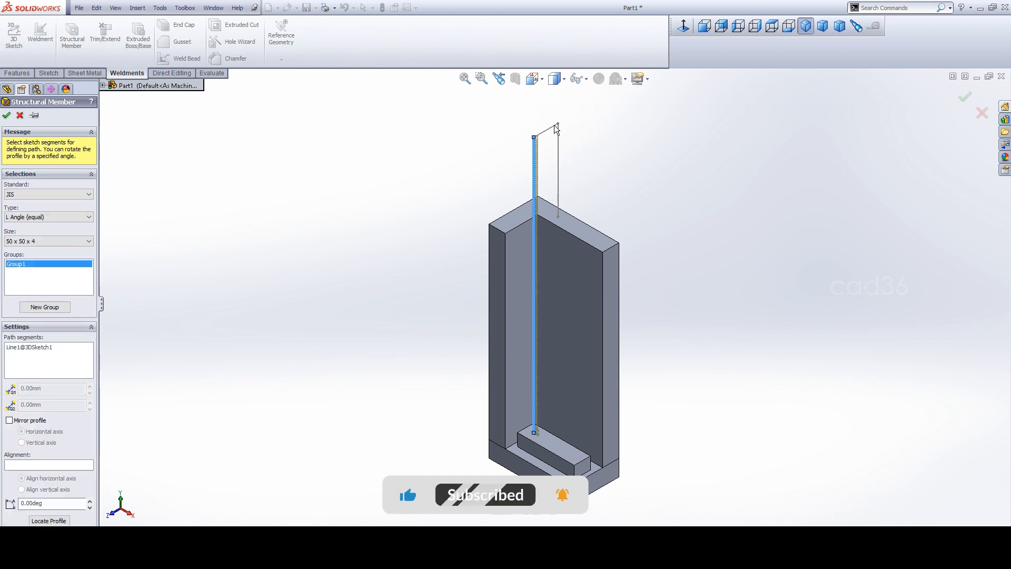
pyautogui.scroll(-5, 541, 128)
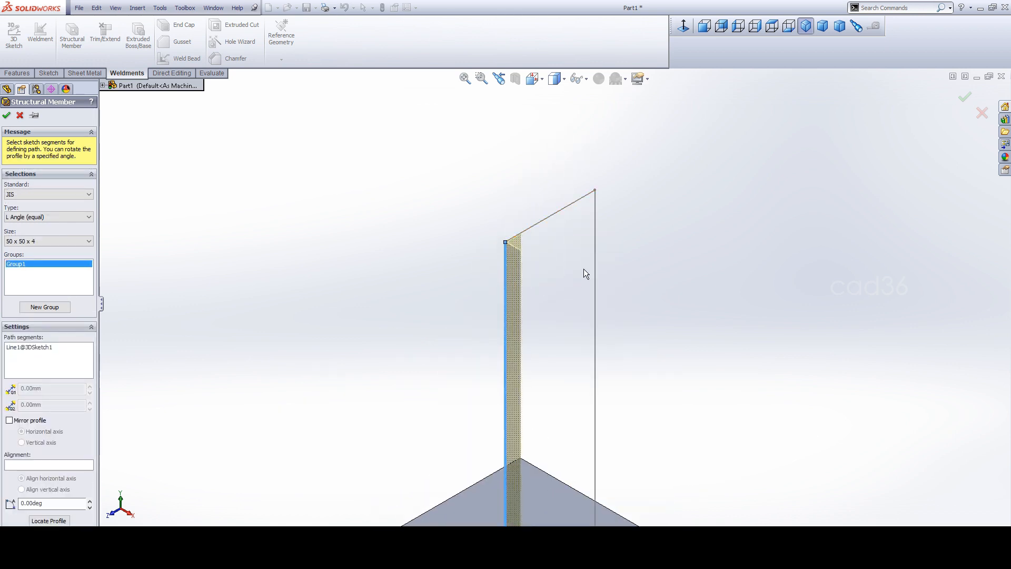
pyautogui.moveTo(100, 303); pyautogui.dragTo(124, 305)
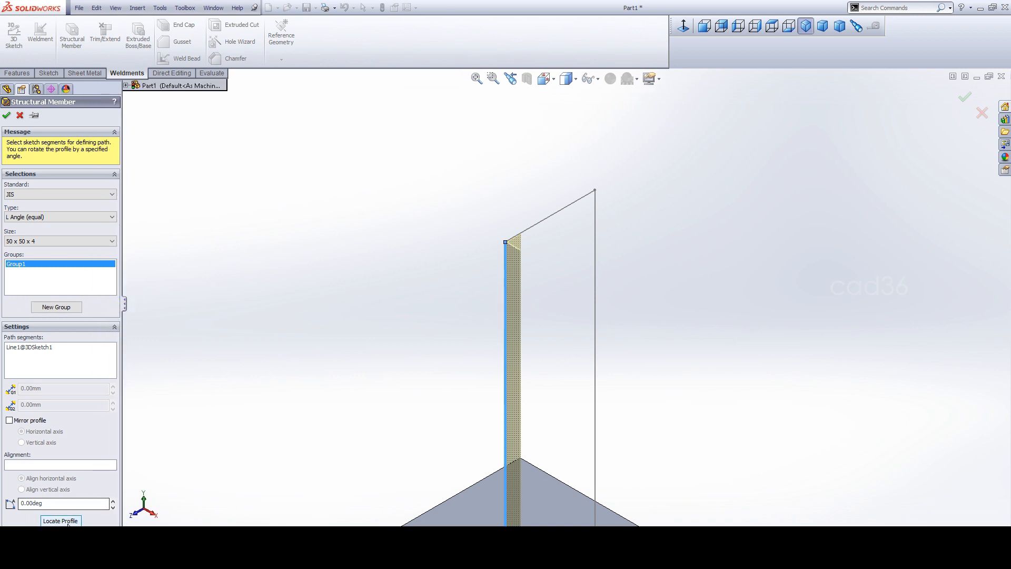
pyautogui.click(32, 420)
pyautogui.click(40, 424)
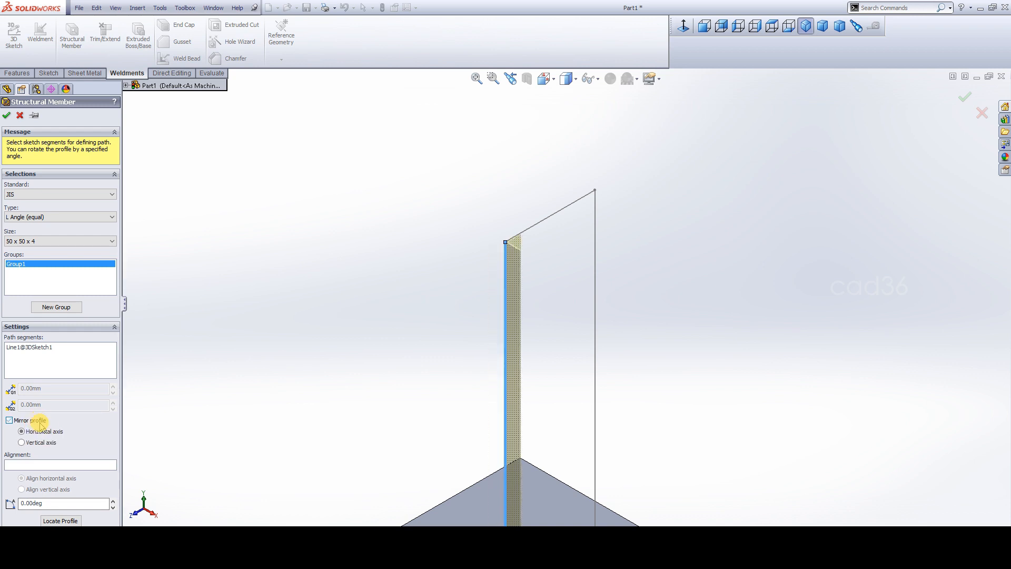
pyautogui.click(41, 424)
pyautogui.click(41, 424)
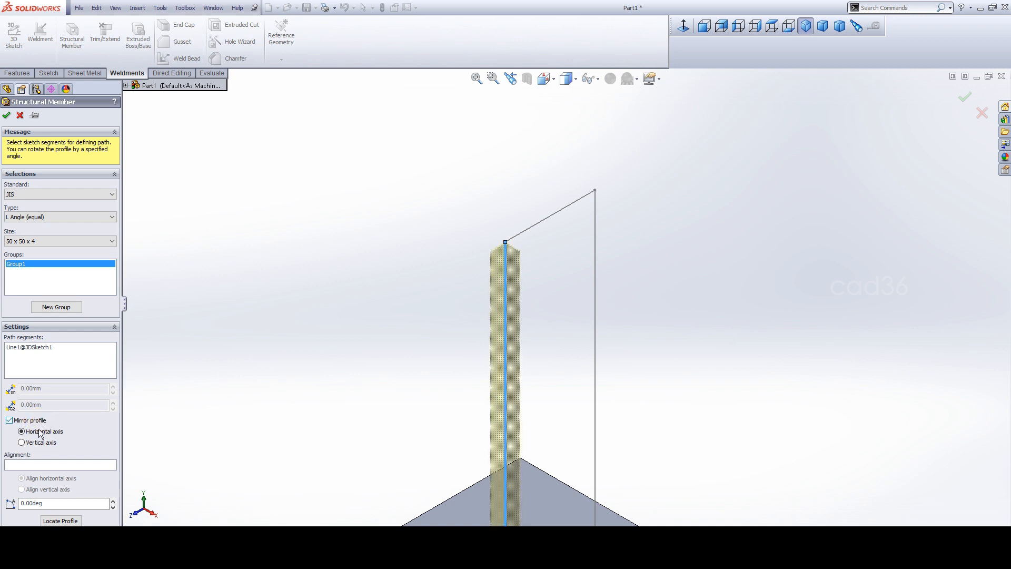
pyautogui.click(22, 443)
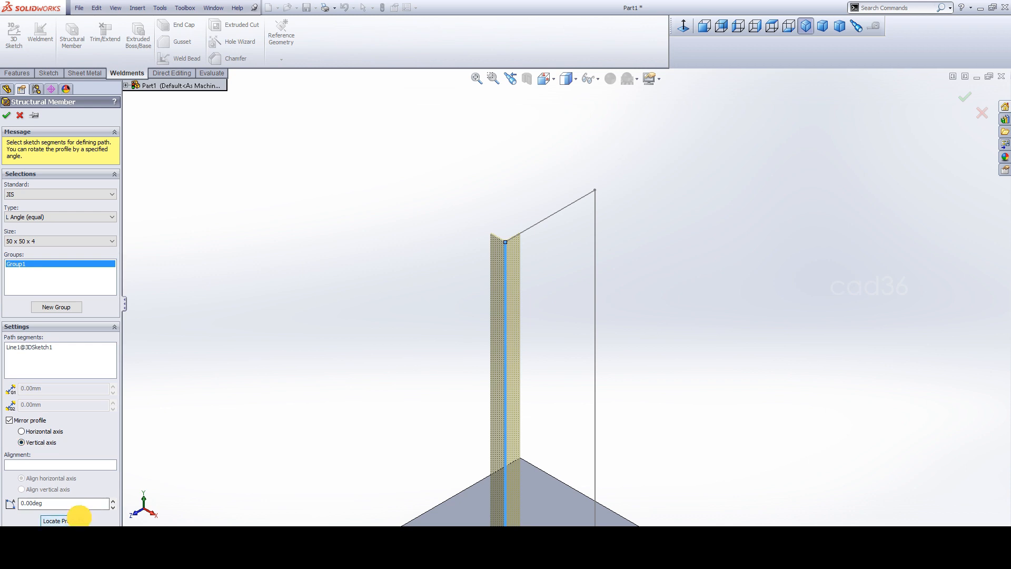
# Relocate the angle profile so the midpoint of one leg's outer edge coincides with the path line
pyautogui.click(81, 520)
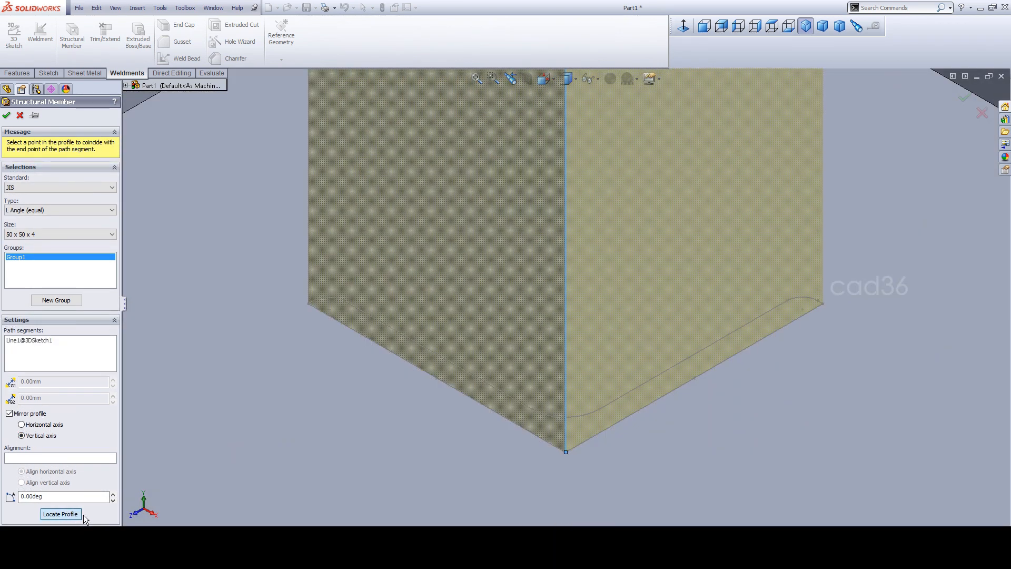
pyautogui.click(695, 379)
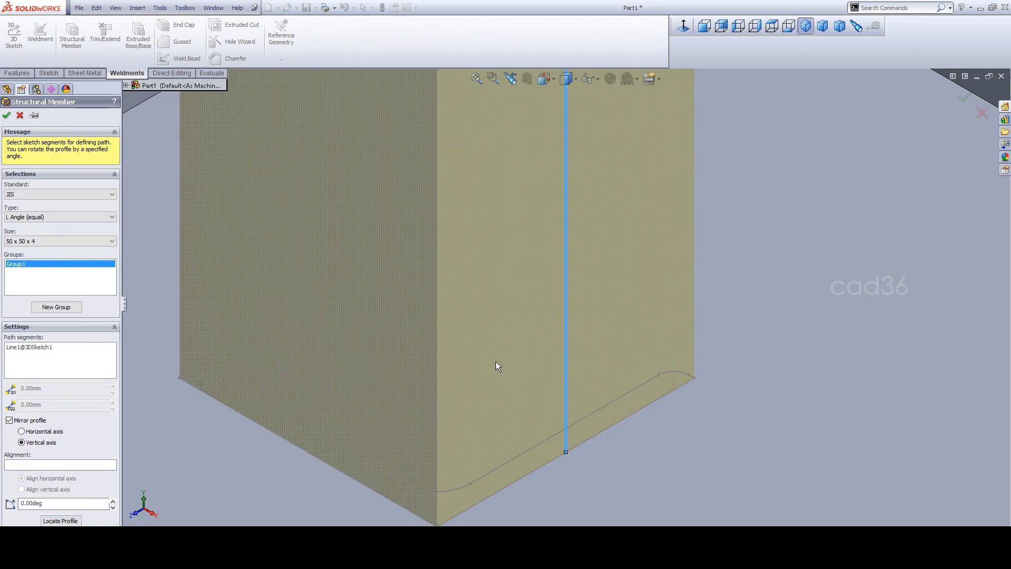
pyautogui.scroll(3, 497, 366)
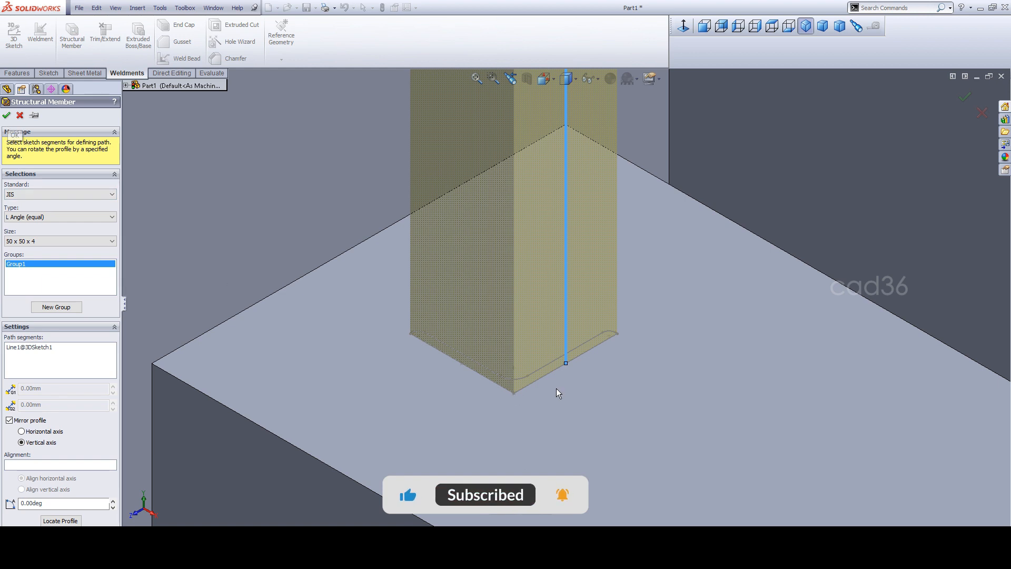
pyautogui.scroll(4, 537, 398)
pyautogui.scroll(3, 519, 409)
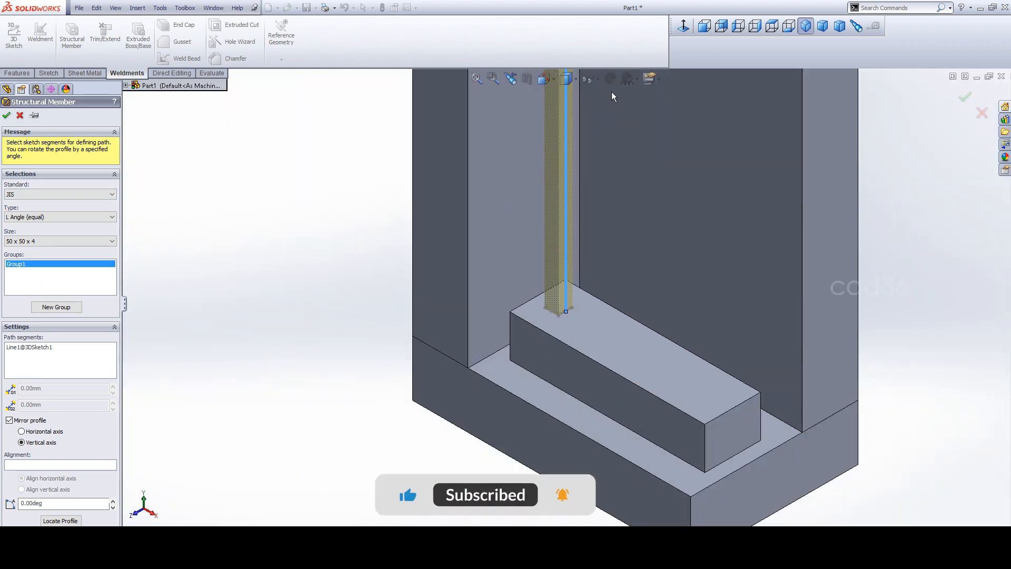
# Add the upper connecting line and the short vertical line to the same group and create the structural member
pyautogui.click(476, 78)
pyautogui.click(493, 78)
pyautogui.moveTo(524, 112); pyautogui.dragTo(591, 165)
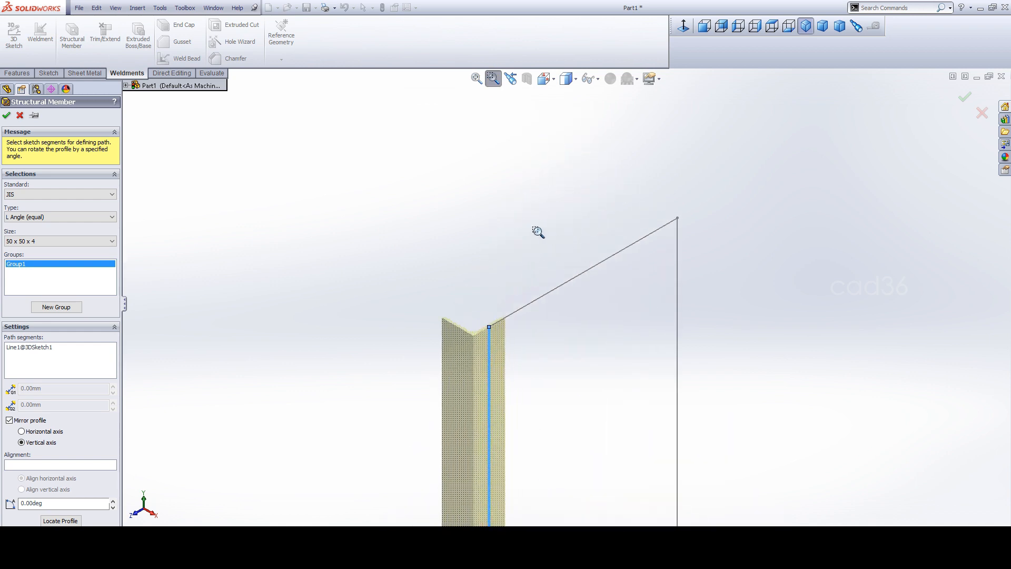
pyautogui.rightClick(538, 231)
pyautogui.click(499, 197)
pyautogui.click(564, 285)
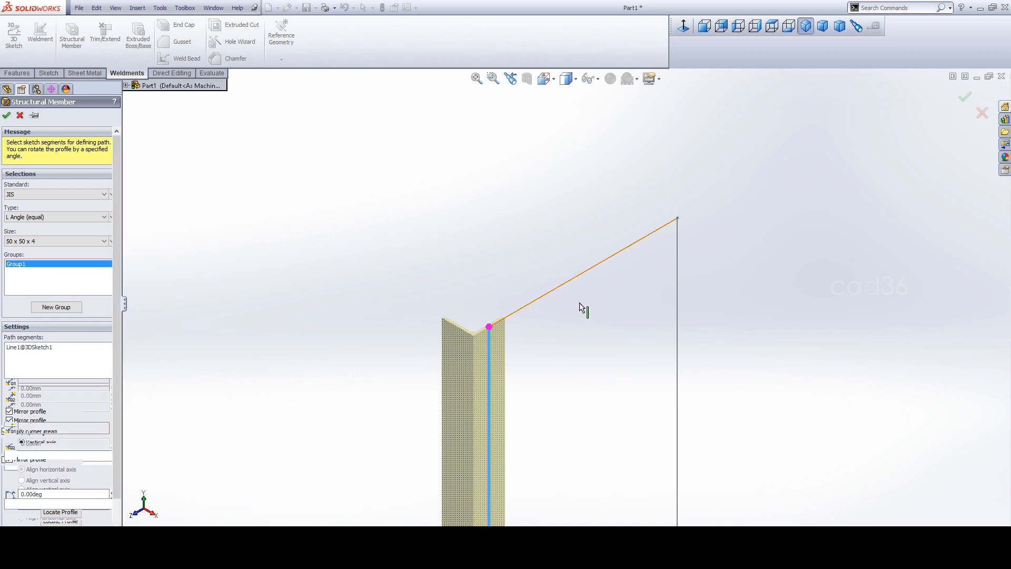
pyautogui.click(677, 315)
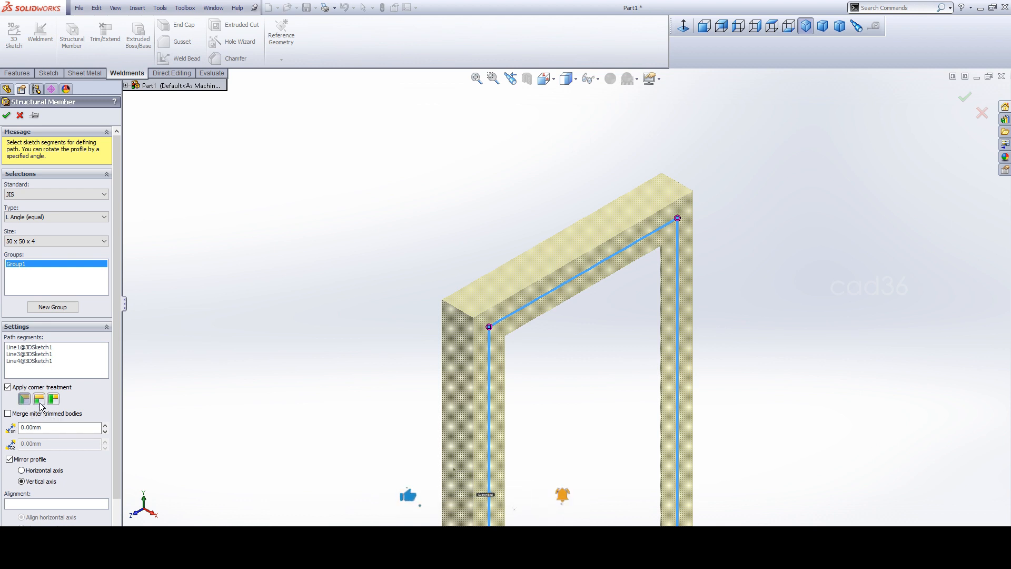
pyautogui.moveTo(117, 354); pyautogui.dragTo(102, 301)
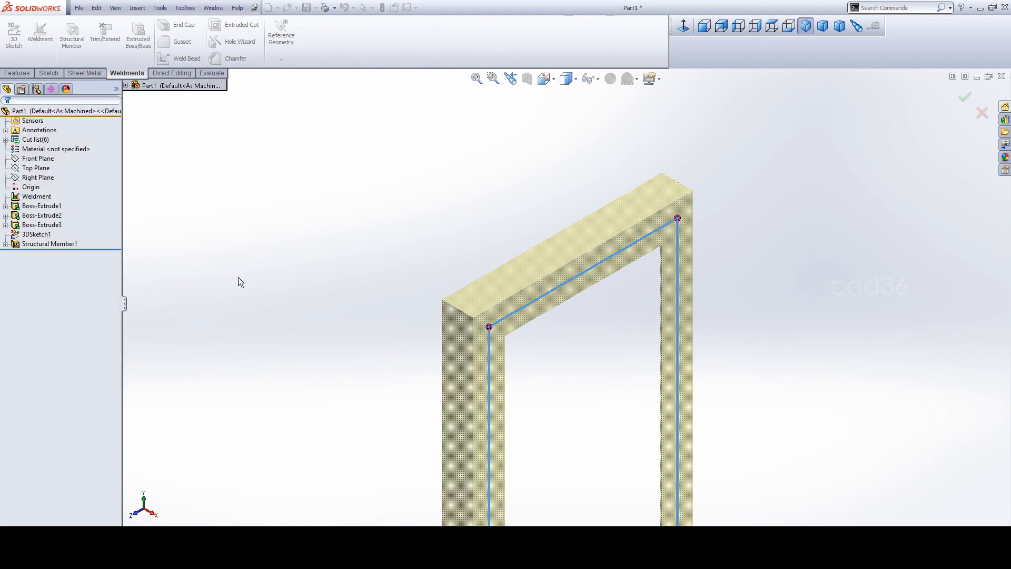
# Create a reference plane offset 290 mm from the side face of the long vertical rail, toward the middle of the step block
pyautogui.moveTo(334, 242); pyautogui.dragTo(394, 317, button='middle')
pyautogui.click(402, 304)
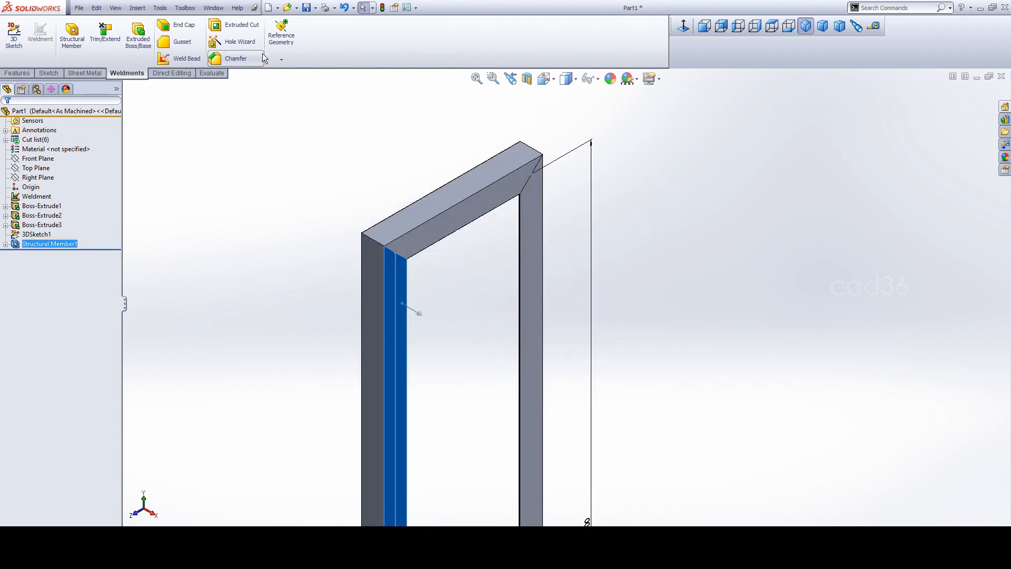
pyautogui.scroll(3, 308, 46)
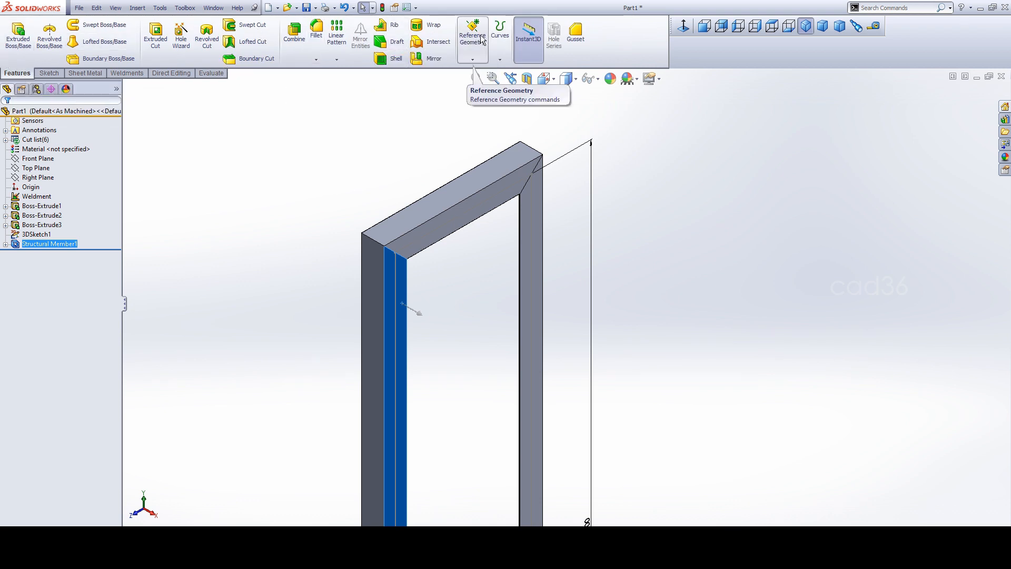
pyautogui.click(474, 57)
pyautogui.click(476, 69)
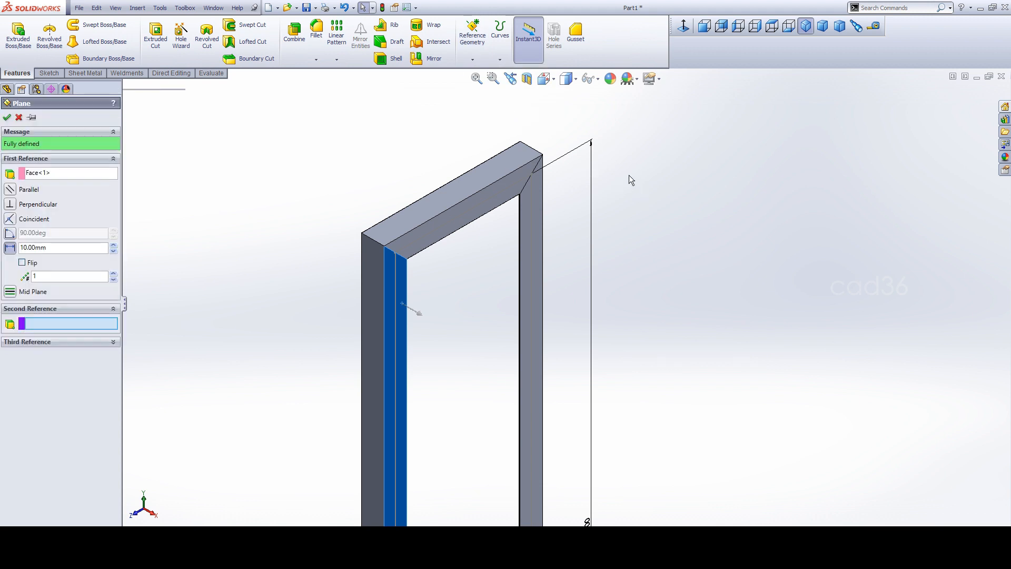
pyautogui.scroll(1, 553, 295)
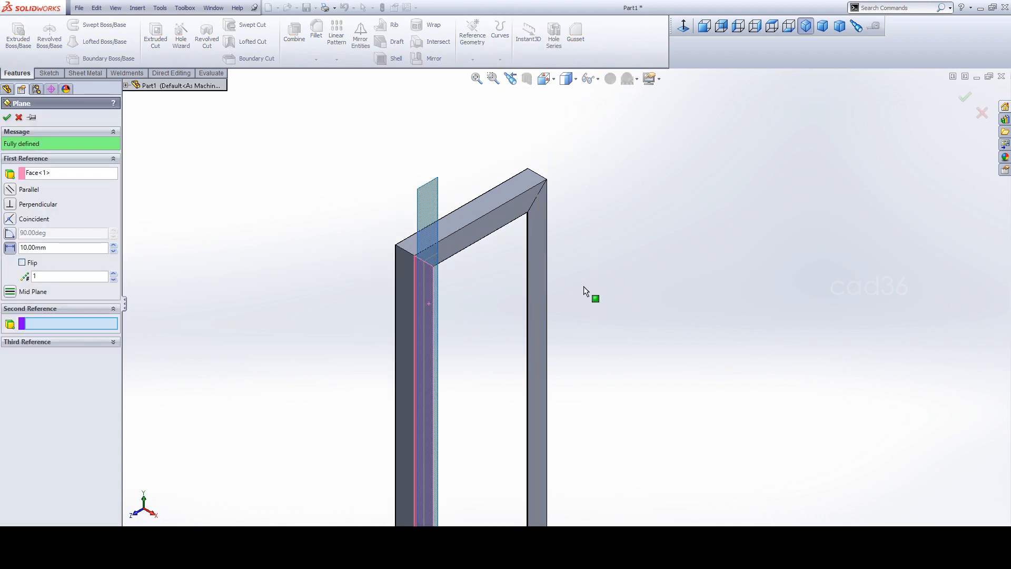
pyautogui.click(480, 81)
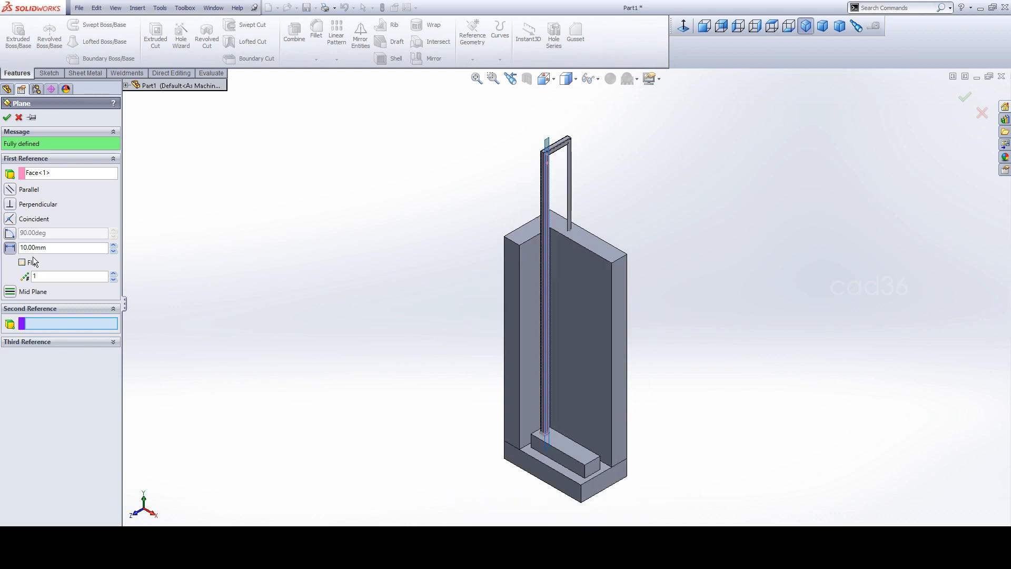
pyautogui.doubleClick(63, 247)
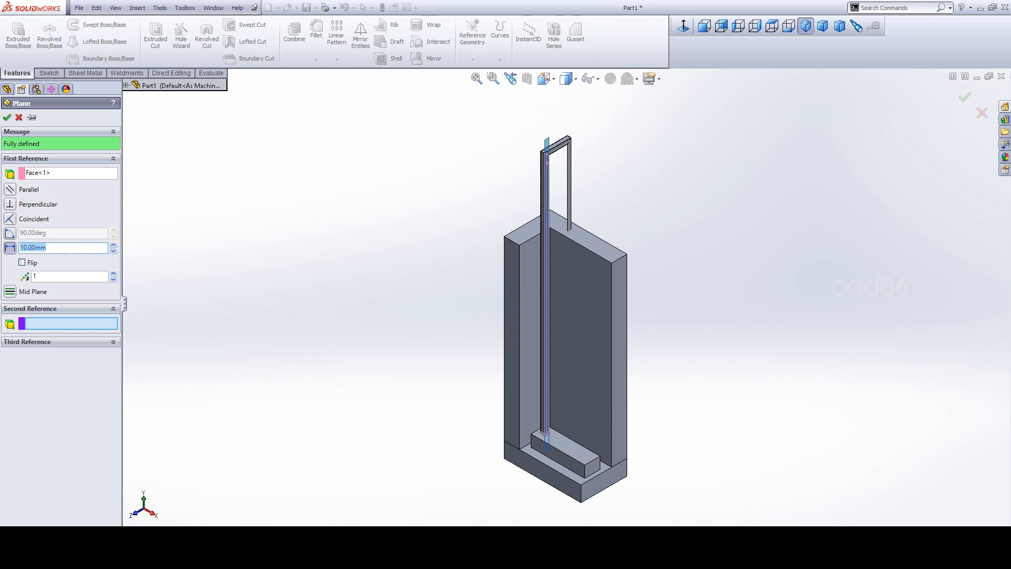
pyautogui.press('Return')
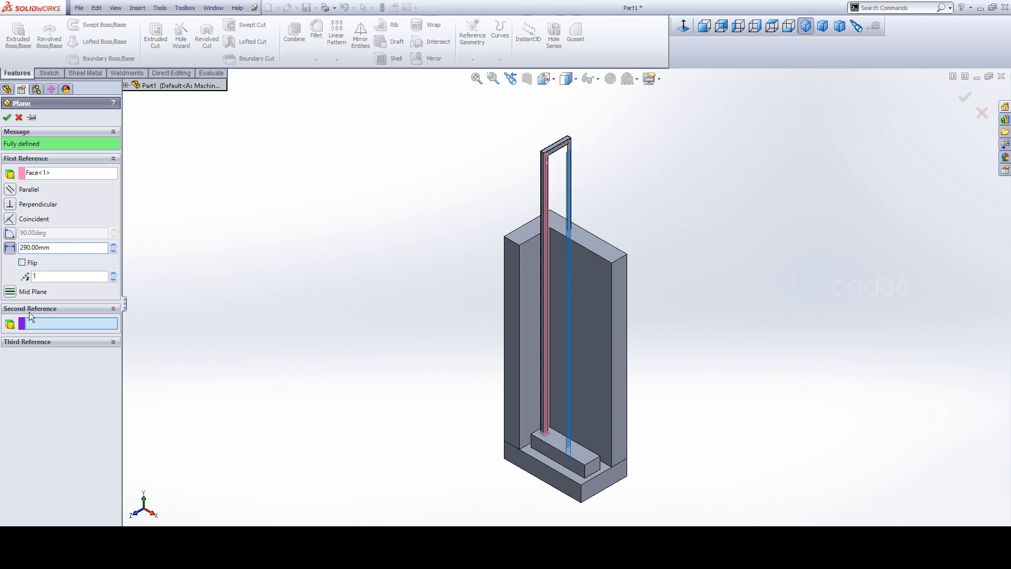
pyautogui.click(6, 117)
pyautogui.click(299, 204)
# Mirror the three structural member bodies of the rail about the new offset plane
pyautogui.scroll(-3, 583, 168)
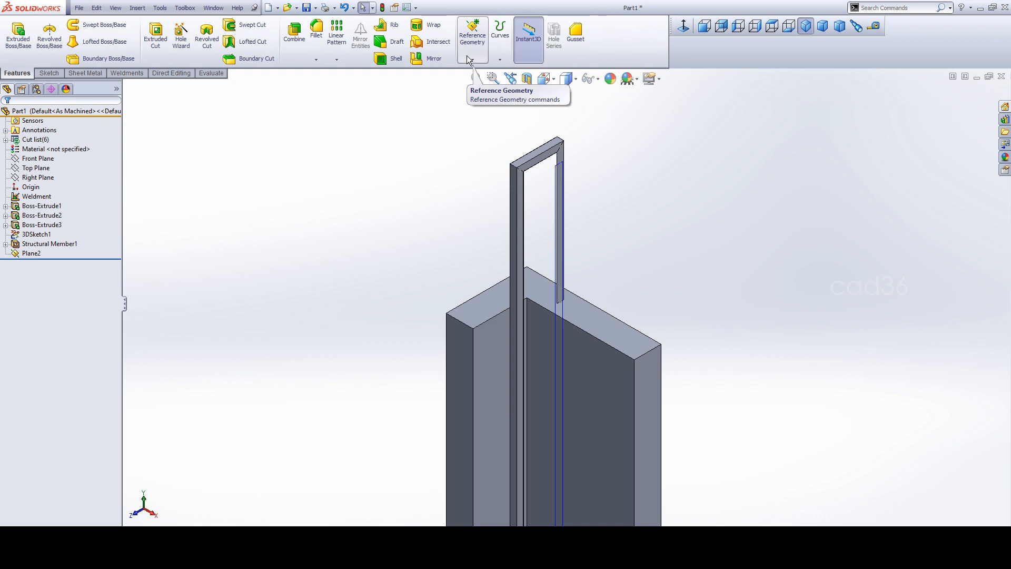
pyautogui.click(428, 58)
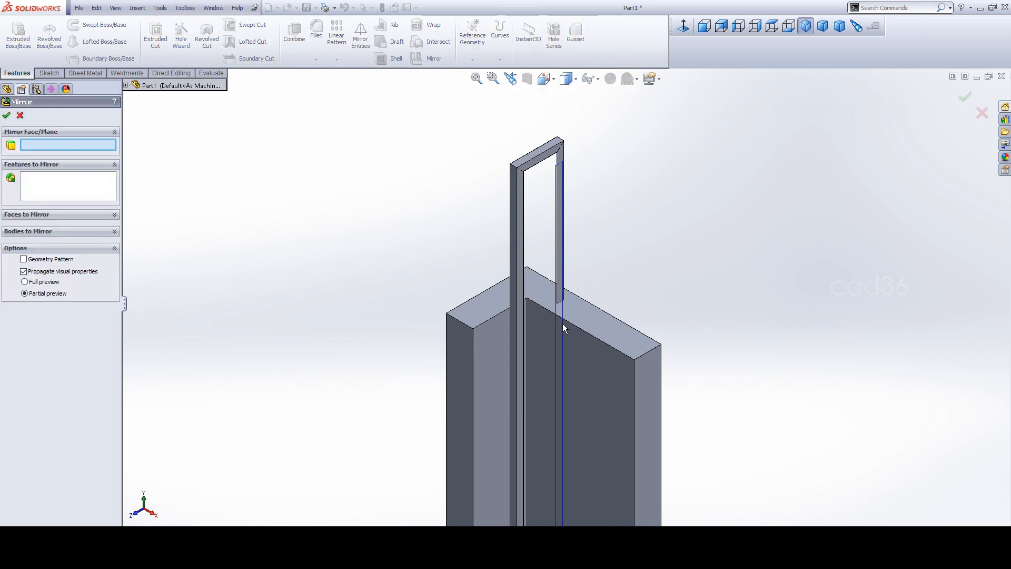
pyautogui.click(557, 339)
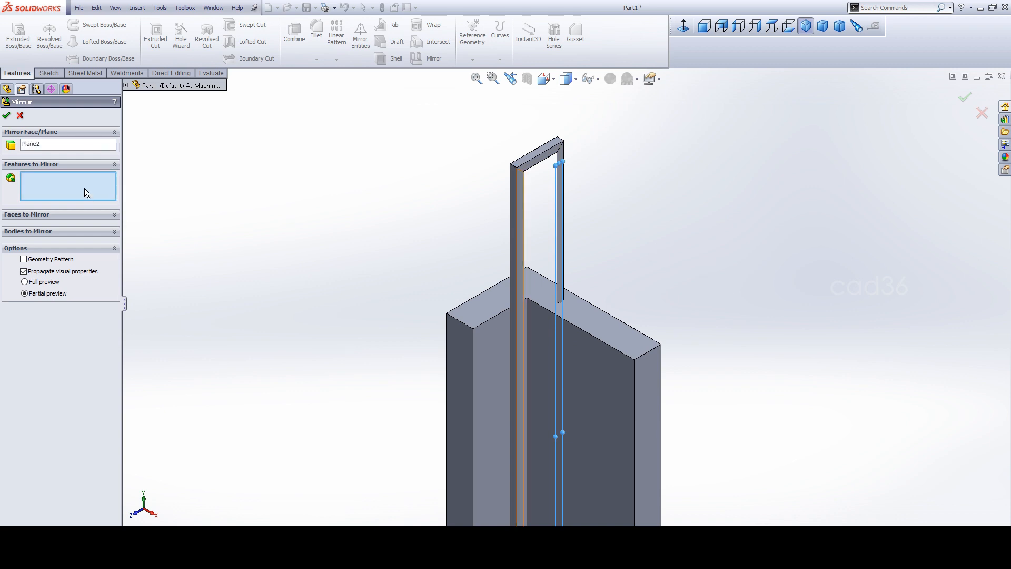
pyautogui.click(112, 164)
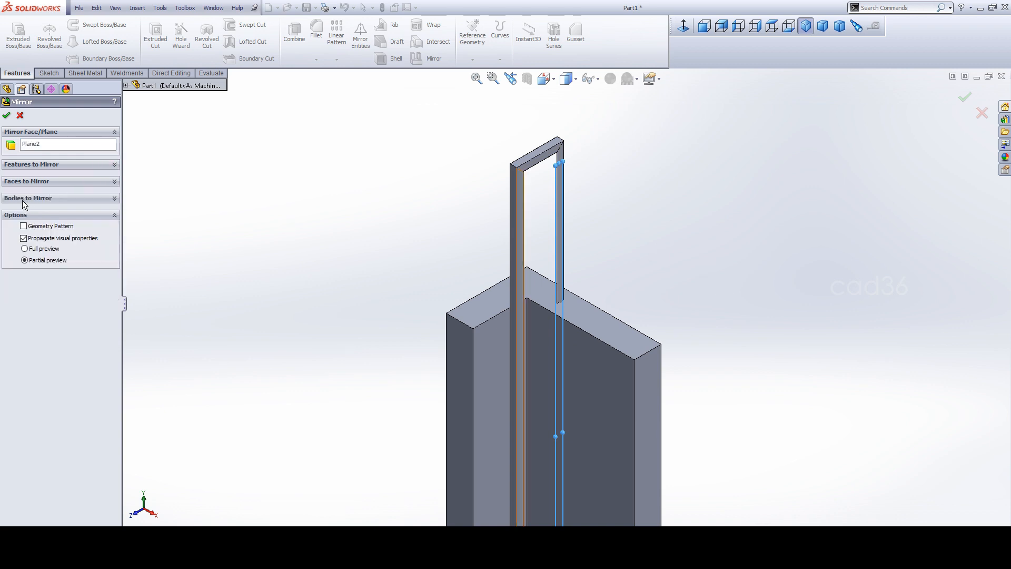
pyautogui.click(114, 199)
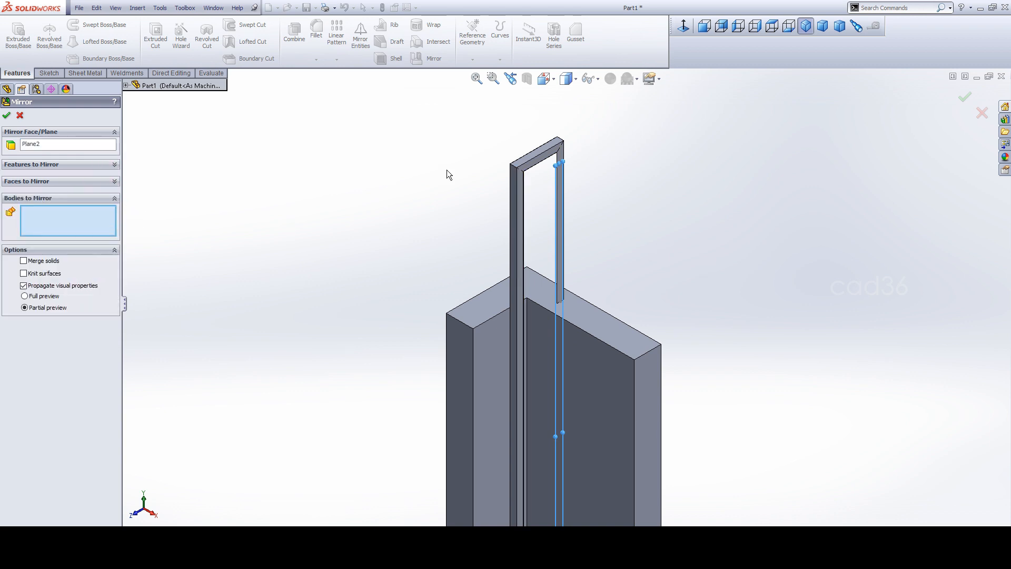
pyautogui.click(520, 190)
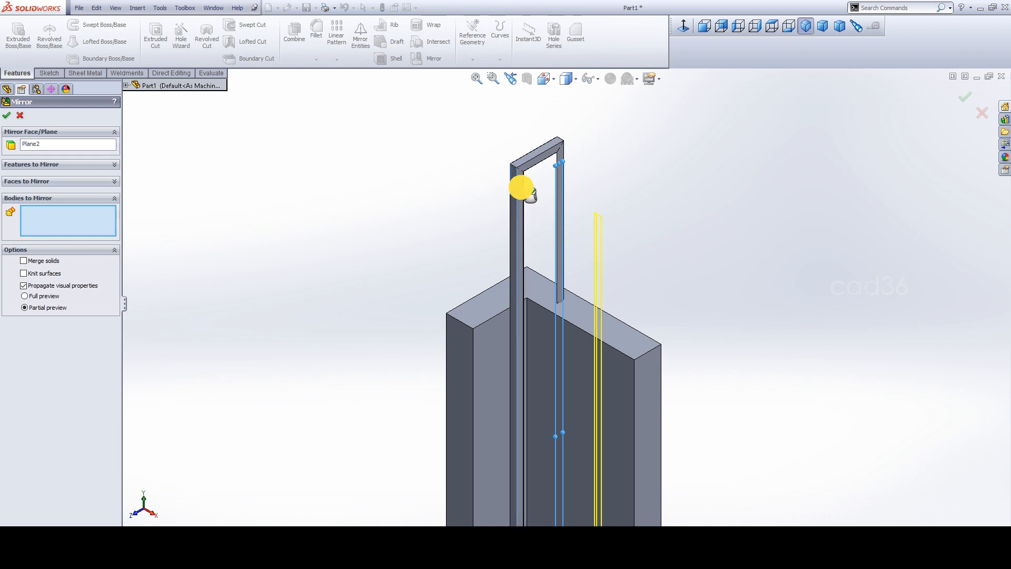
pyautogui.click(561, 159)
pyautogui.click(561, 152)
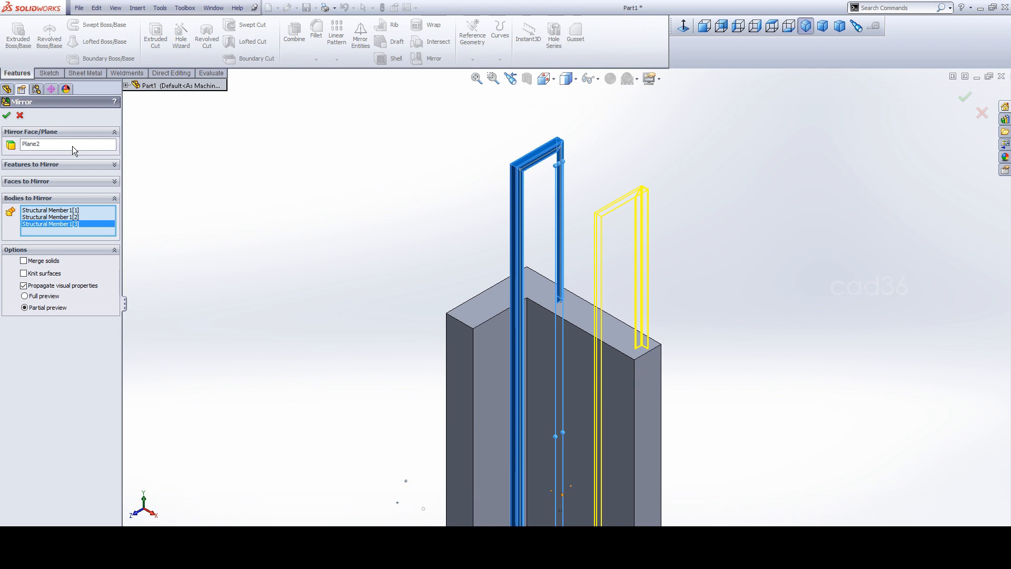
pyautogui.click(6, 115)
# Edit the base slab's sketch and set the length of its long side to 1200 mm
pyautogui.scroll(3, 558, 402)
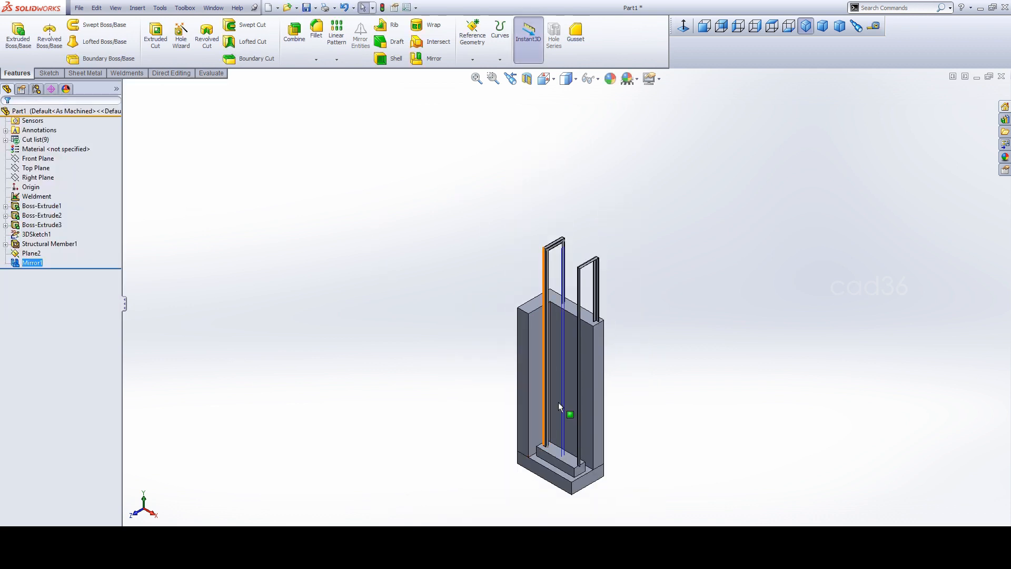
pyautogui.scroll(-8, 647, 498)
pyautogui.scroll(-3, 606, 485)
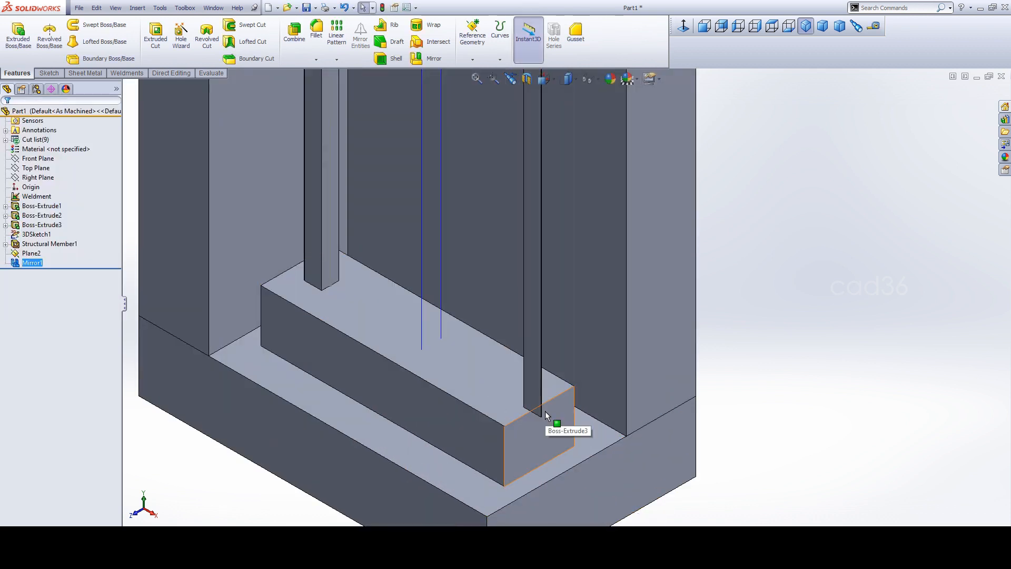
pyautogui.scroll(-4, 547, 421)
pyautogui.scroll(4, 550, 413)
pyautogui.click(846, 274)
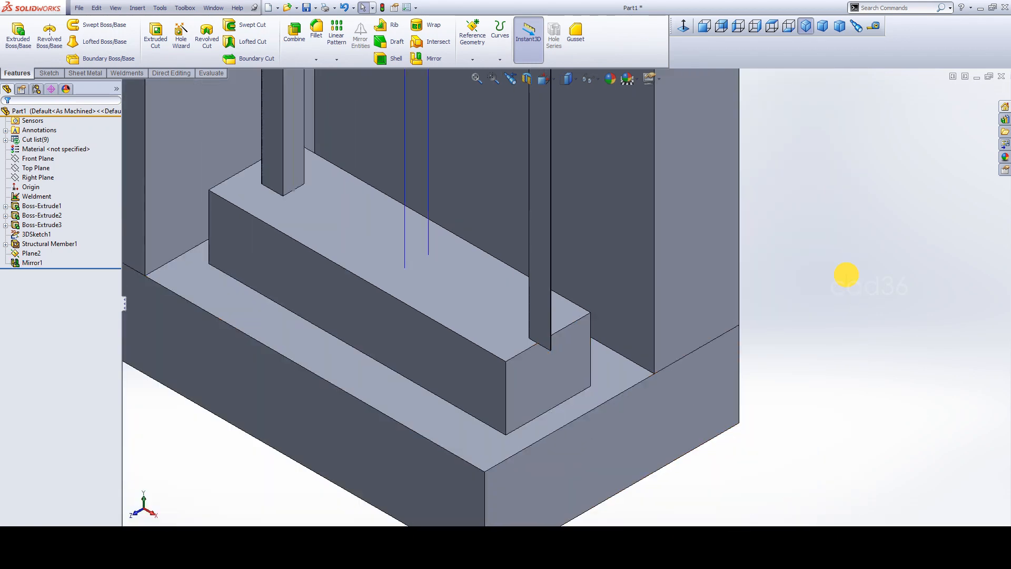
pyautogui.click(41, 206)
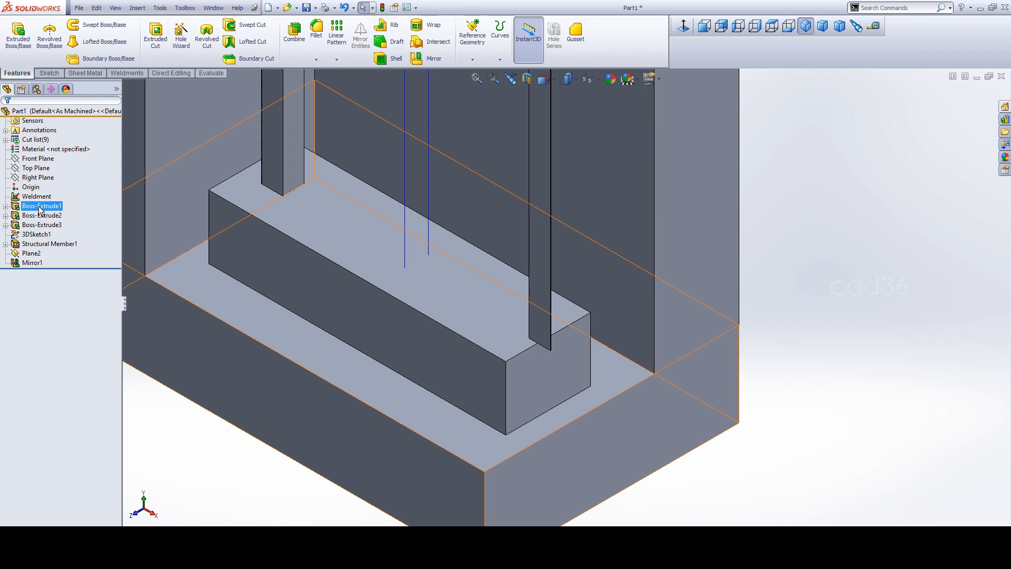
pyautogui.click(40, 208)
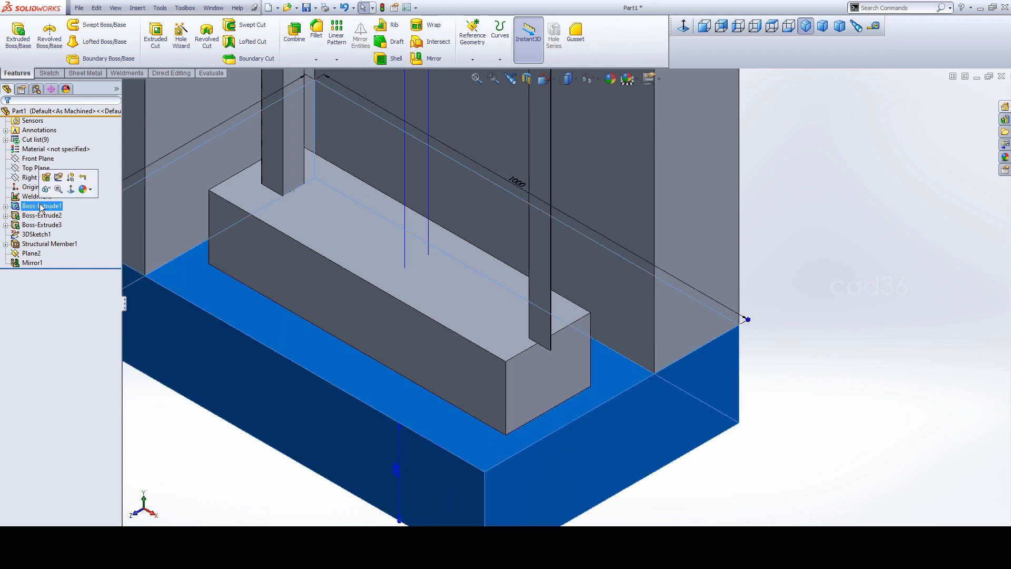
pyautogui.click(58, 183)
pyautogui.click(522, 182)
pyautogui.doubleClick(523, 186)
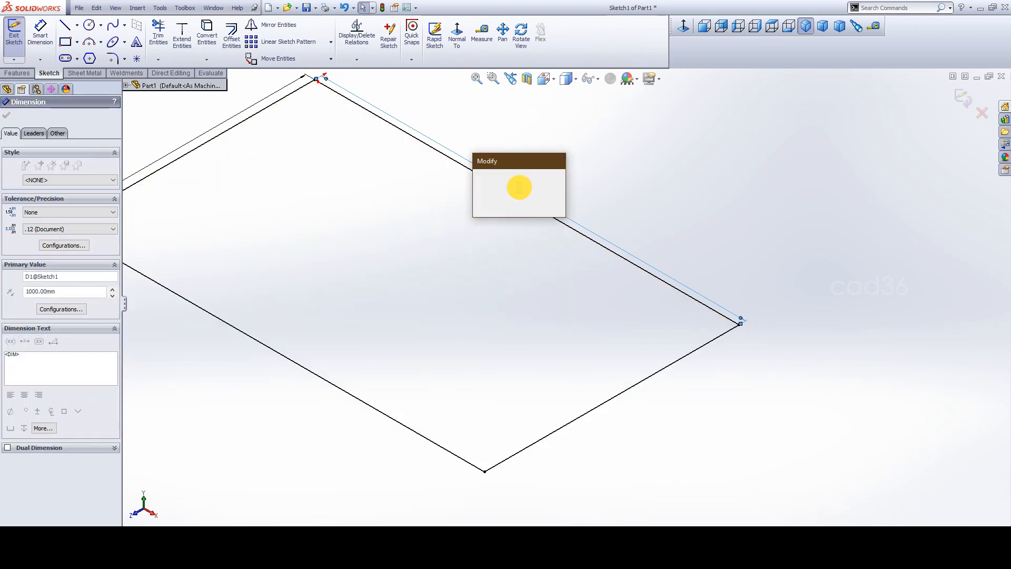
pyautogui.write('1')
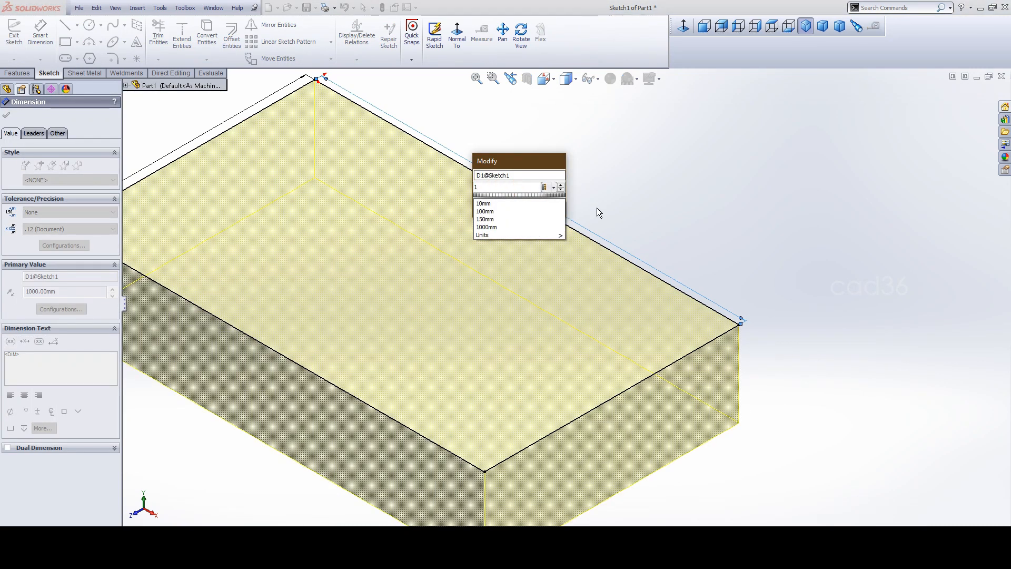
pyautogui.write('200')
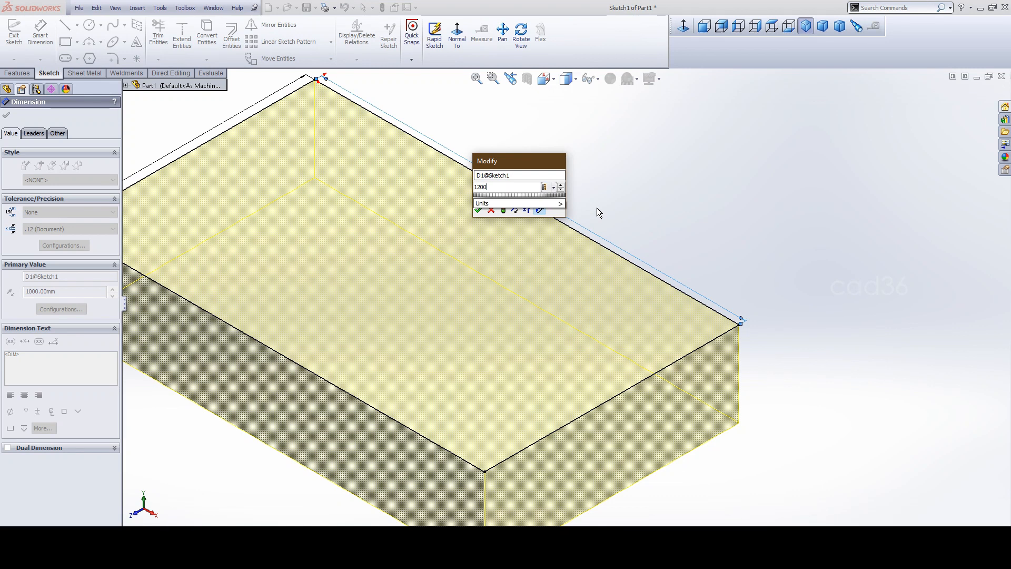
pyautogui.press('Return')
pyautogui.click(6, 115)
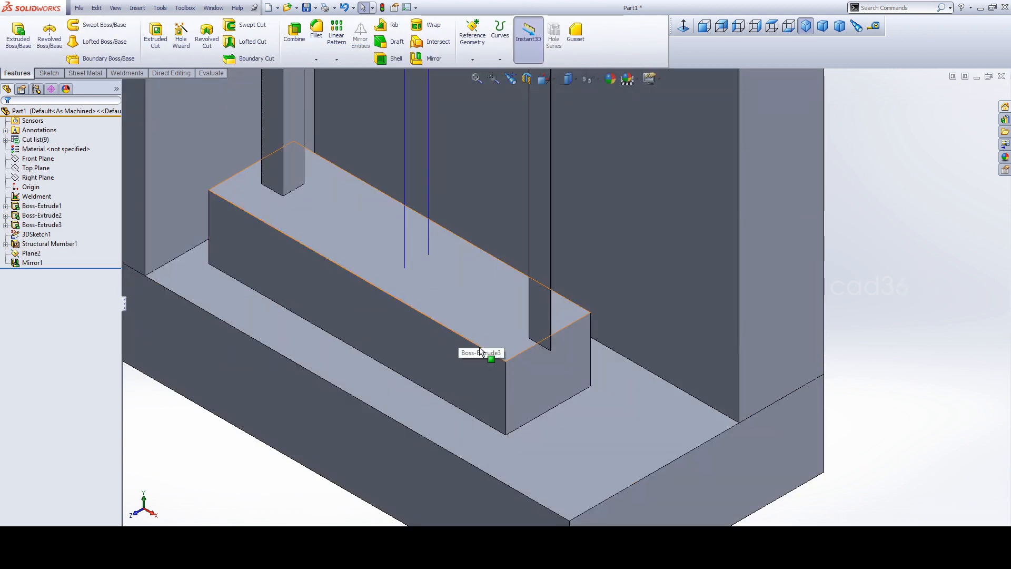
# Edit the step block's sketch, set its length to 900 mm and exit the sketch
pyautogui.click(444, 350)
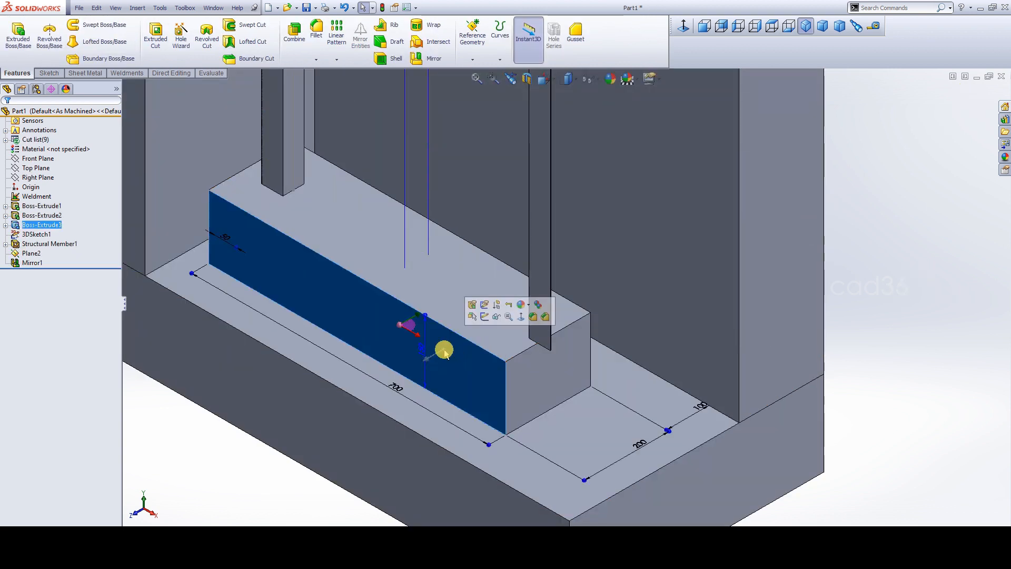
pyautogui.rightClick(44, 224)
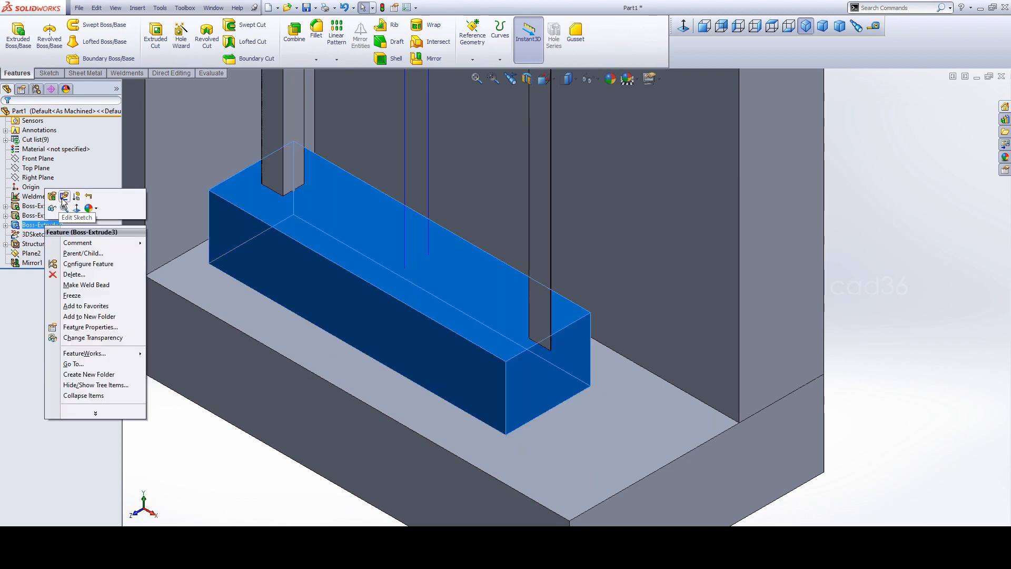
pyautogui.click(64, 196)
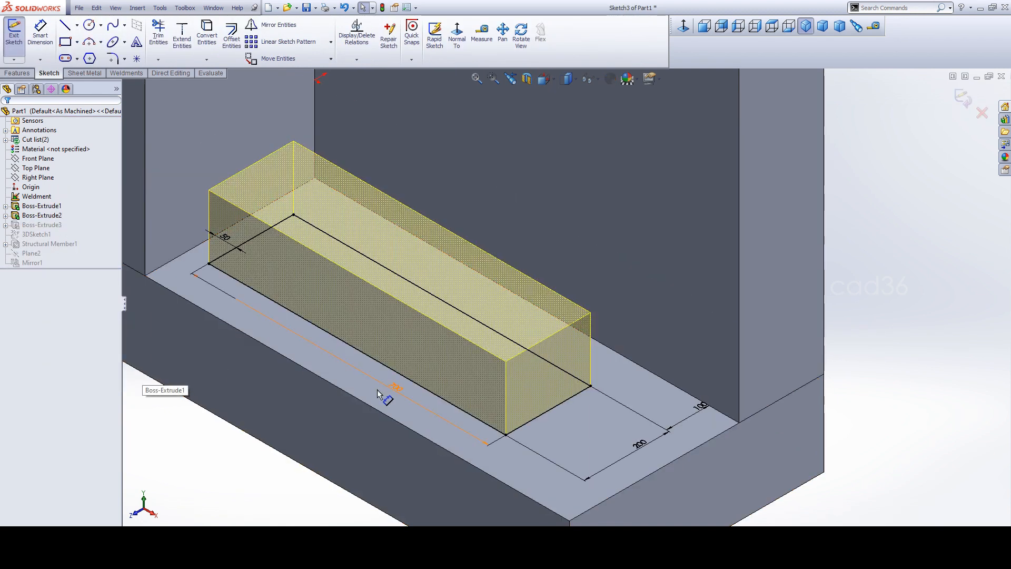
pyautogui.doubleClick(395, 388)
pyautogui.write('9')
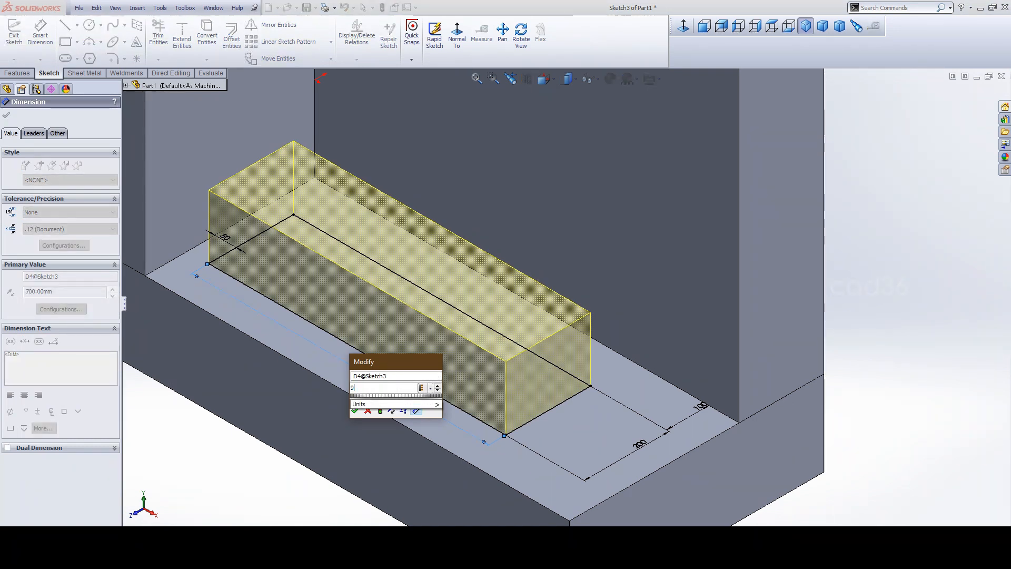
pyautogui.write('00')
pyautogui.press('Return')
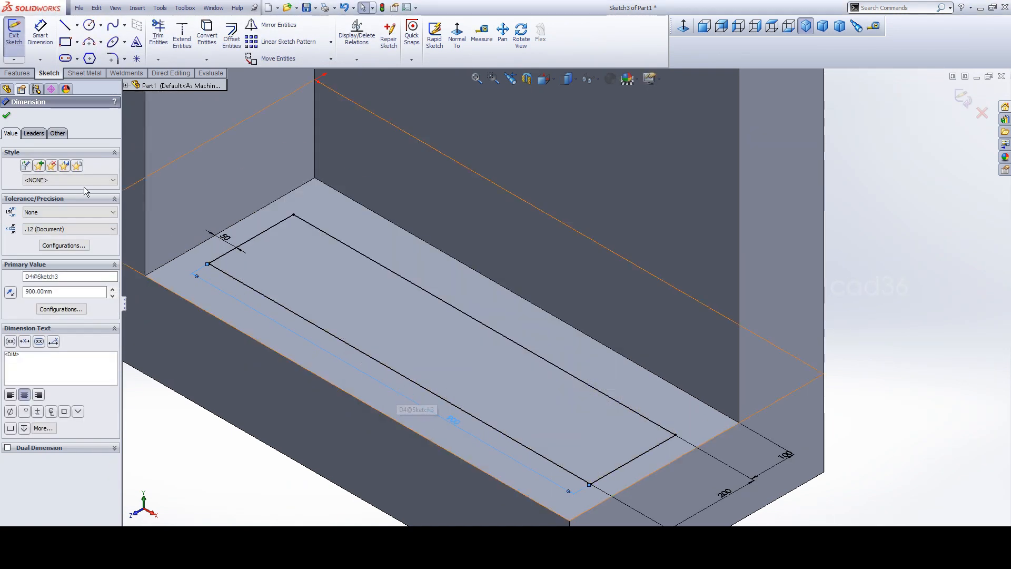
pyautogui.click(7, 117)
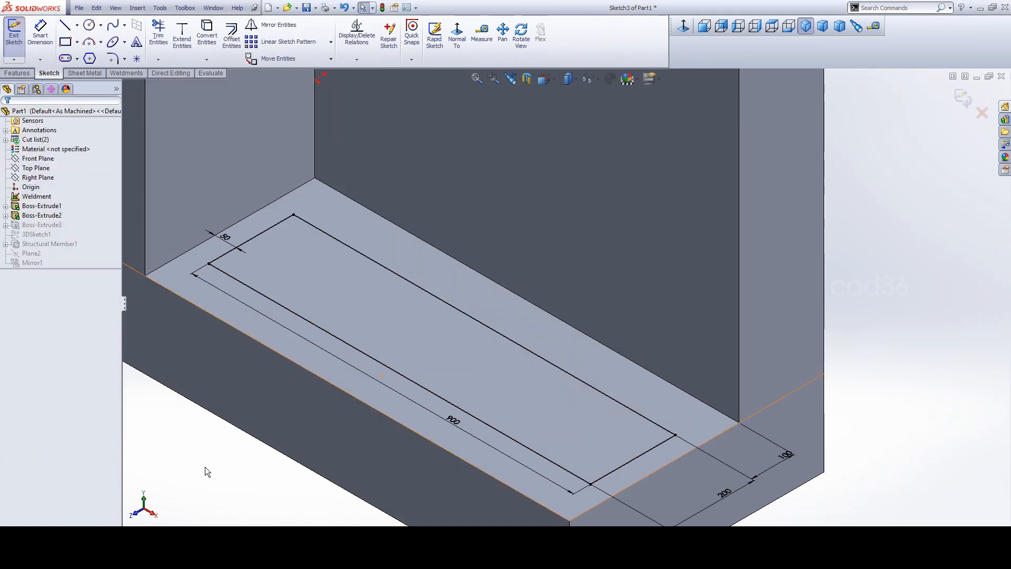
pyautogui.click(963, 98)
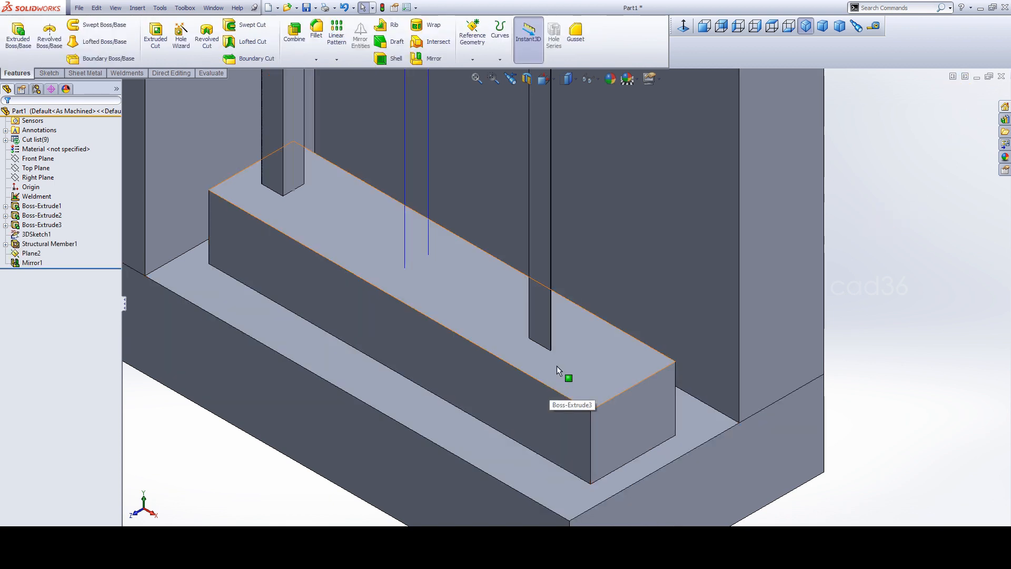
# Examine how the feet of both rails sit on the lengthened step block, from above and in isometric view
pyautogui.click(41, 226)
pyautogui.doubleClick(41, 226)
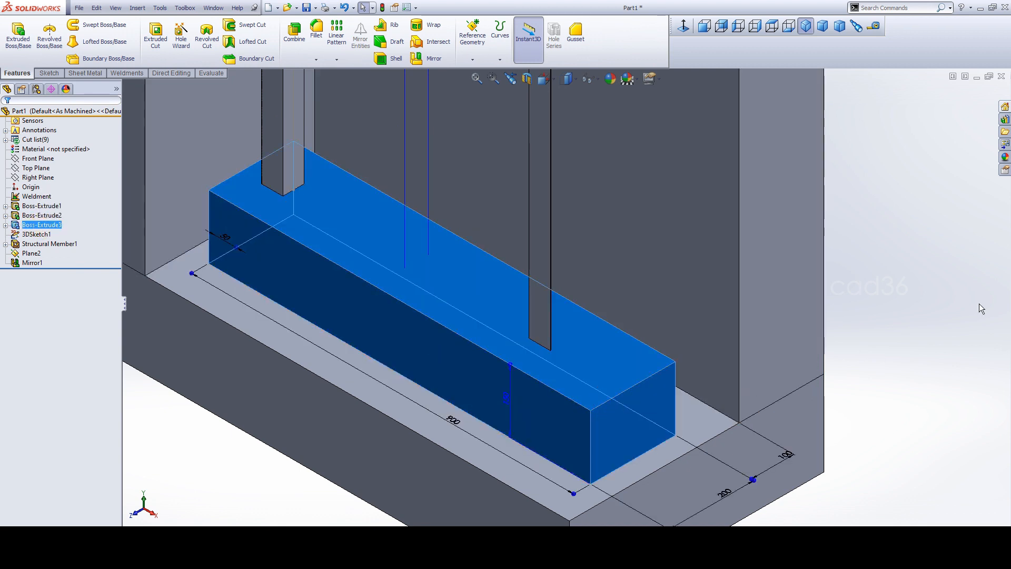
pyautogui.click(980, 309)
pyautogui.scroll(5, 909, 293)
pyautogui.scroll(-6, 764, 270)
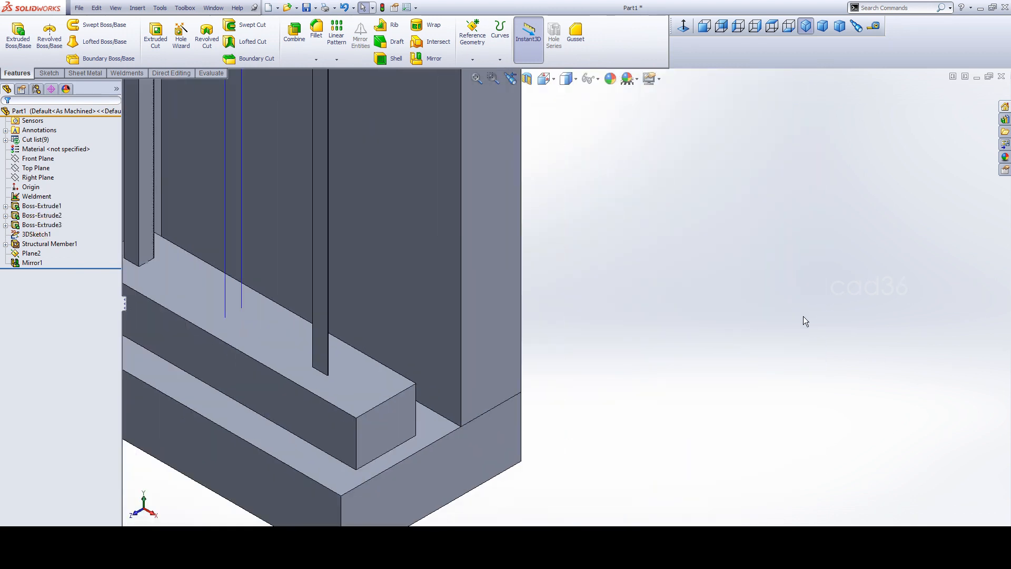
pyautogui.scroll(1, 763, 302)
pyautogui.moveTo(546, 244); pyautogui.dragTo(570, 395, button='middle')
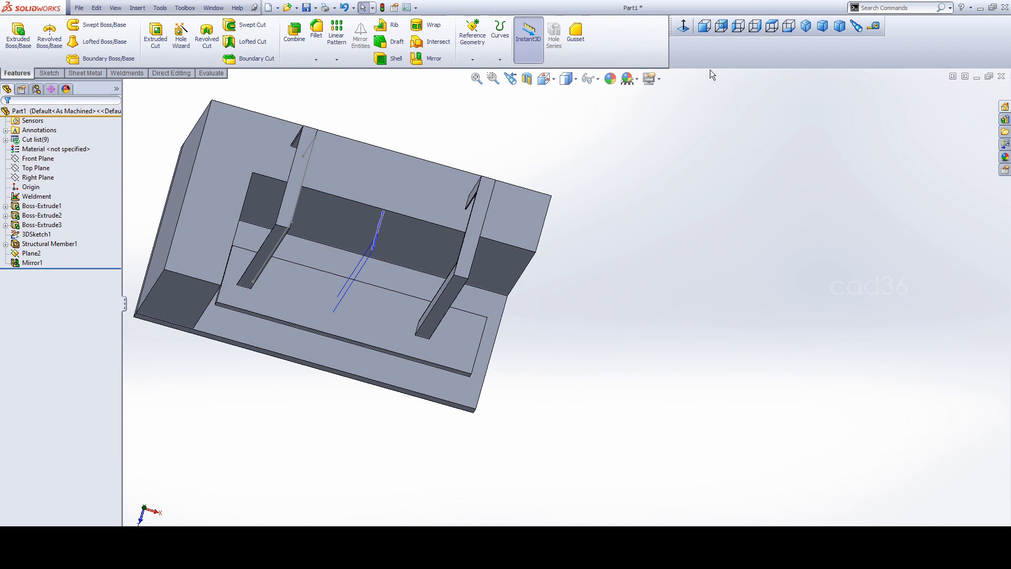
pyautogui.click(805, 26)
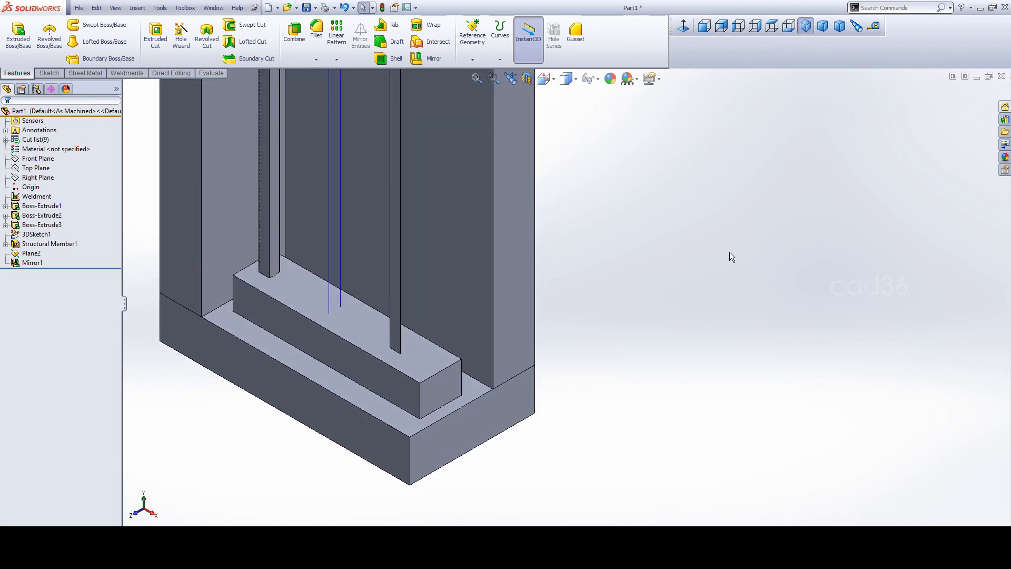
pyautogui.scroll(-5, 337, 311)
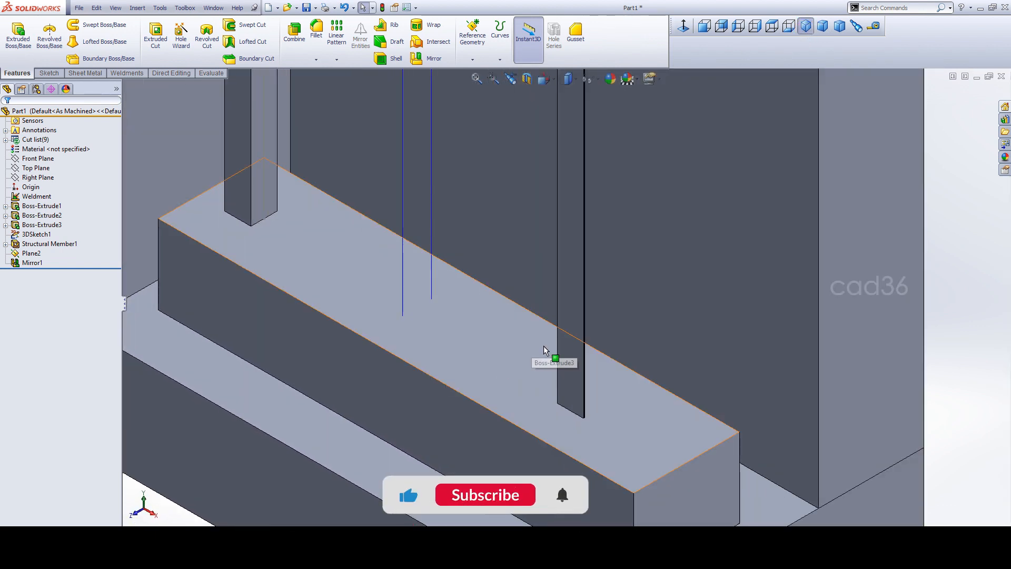
# Start a new sketch on the top face of the step block
pyautogui.click(492, 356)
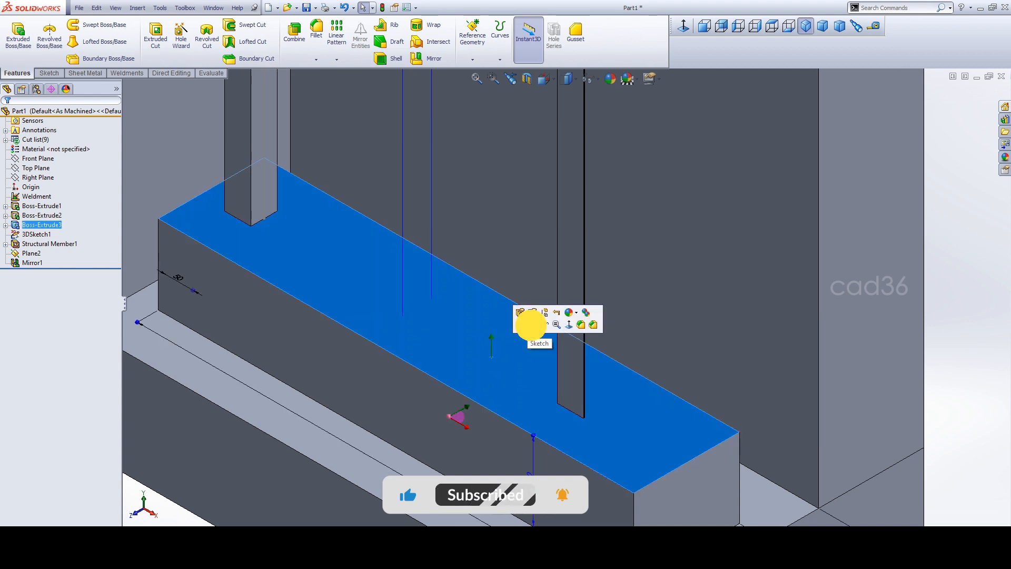
pyautogui.click(531, 325)
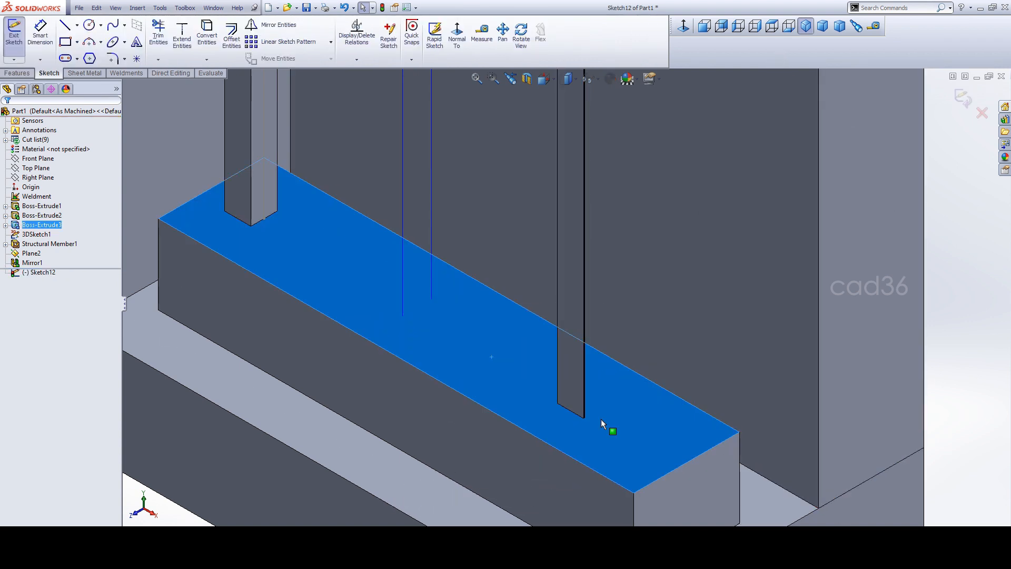
pyautogui.click(705, 32)
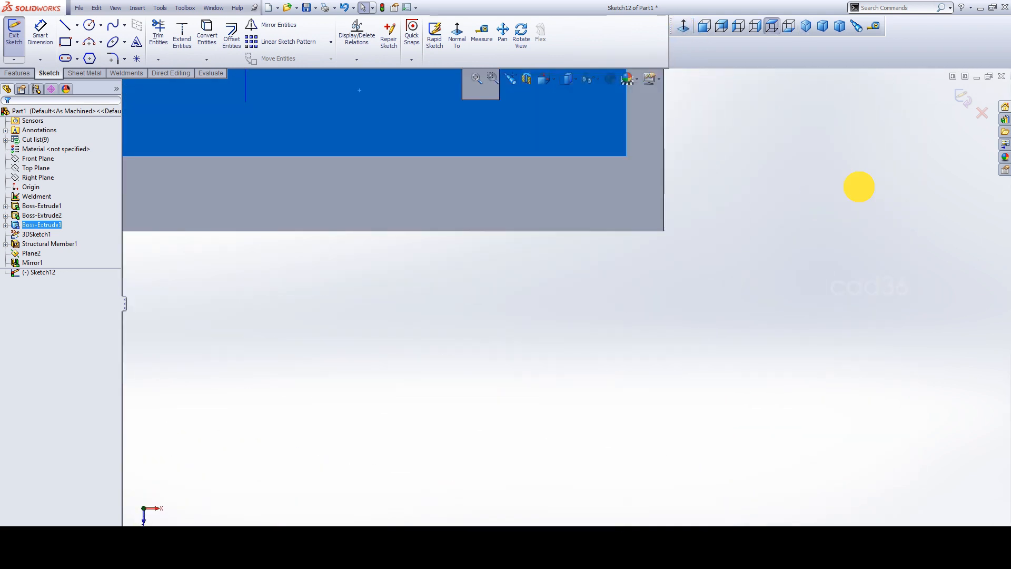
pyautogui.scroll(-3, 514, 219)
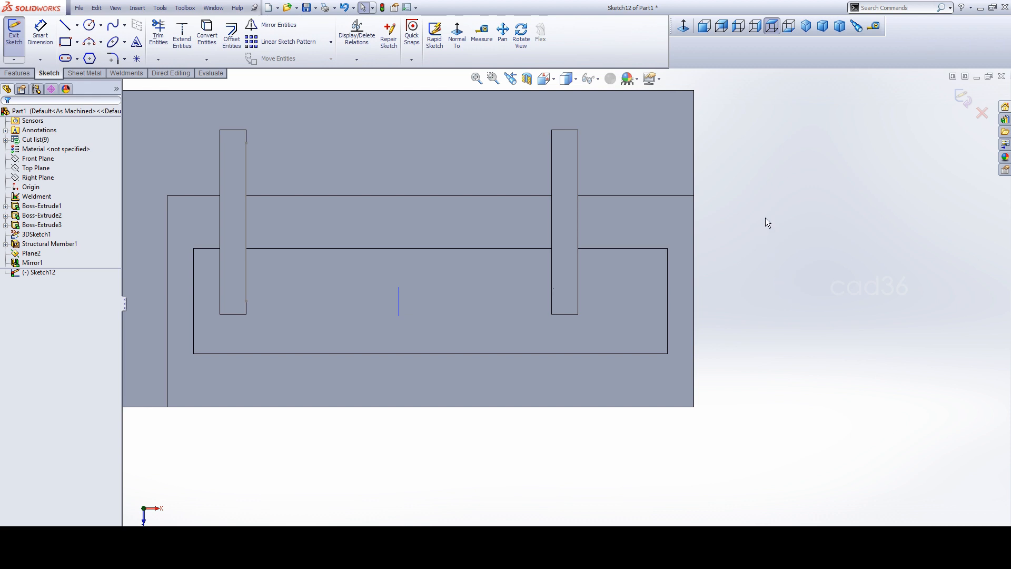
pyautogui.click(805, 26)
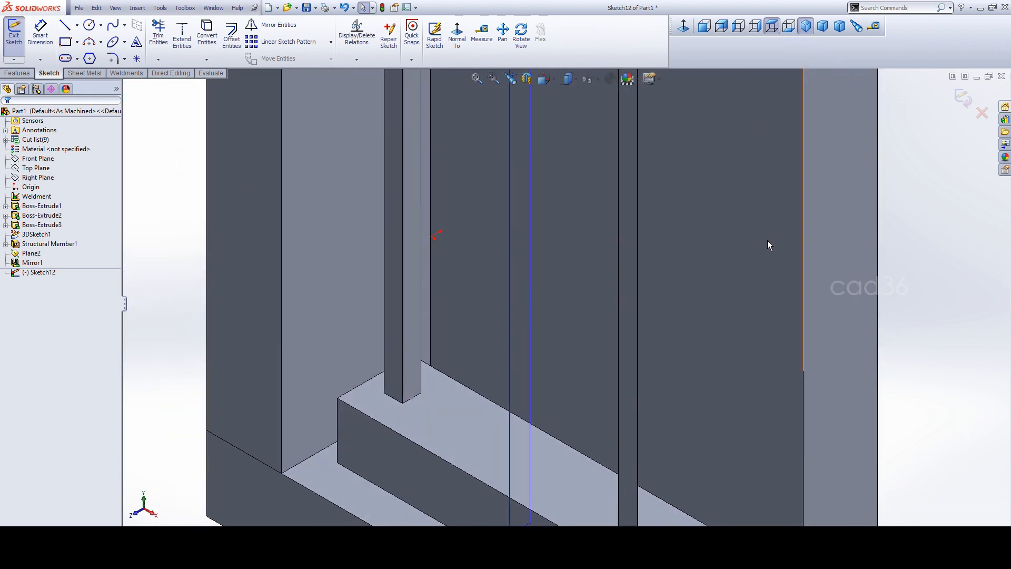
# Apply a section view parallel to the Top Plane, offset about 586 mm upward, to cut through the ladder rails
pyautogui.click(527, 78)
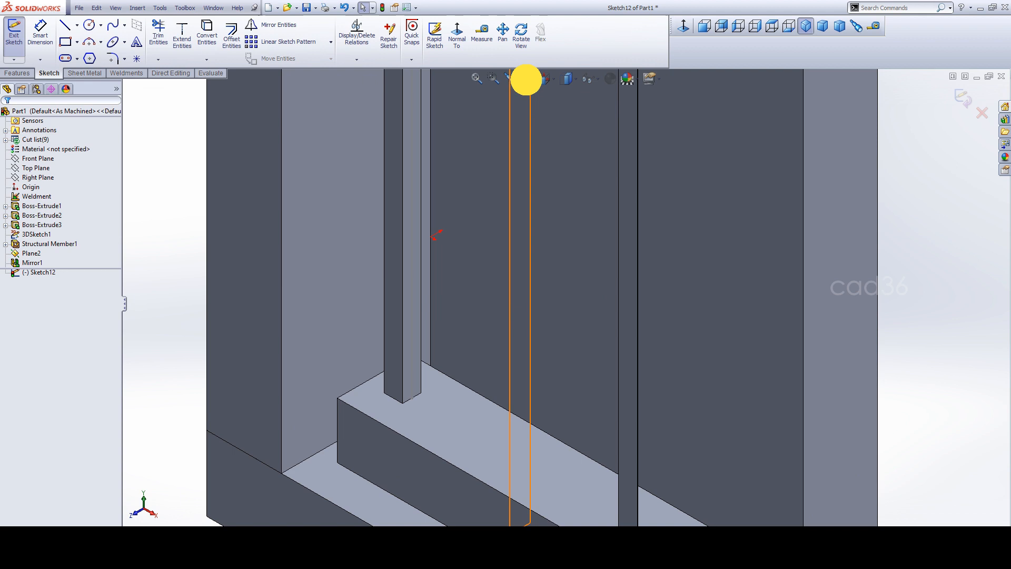
pyautogui.scroll(8, 536, 254)
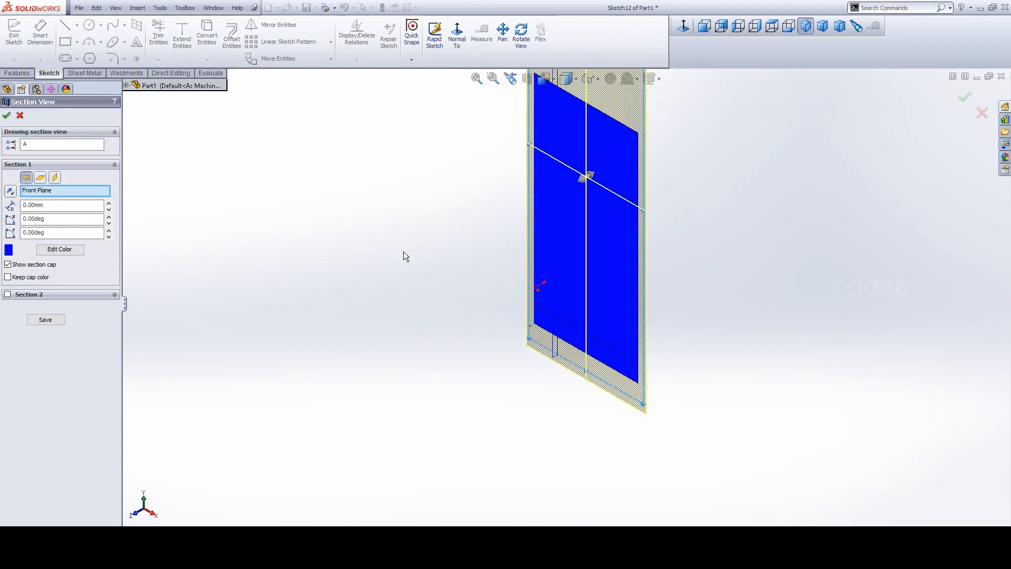
pyautogui.click(41, 178)
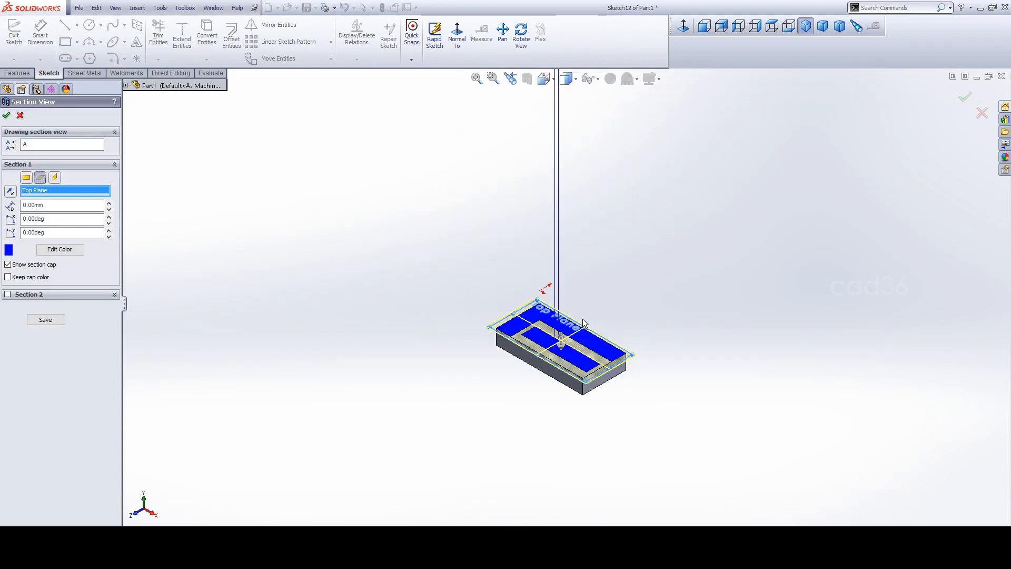
pyautogui.moveTo(562, 331); pyautogui.dragTo(569, 288)
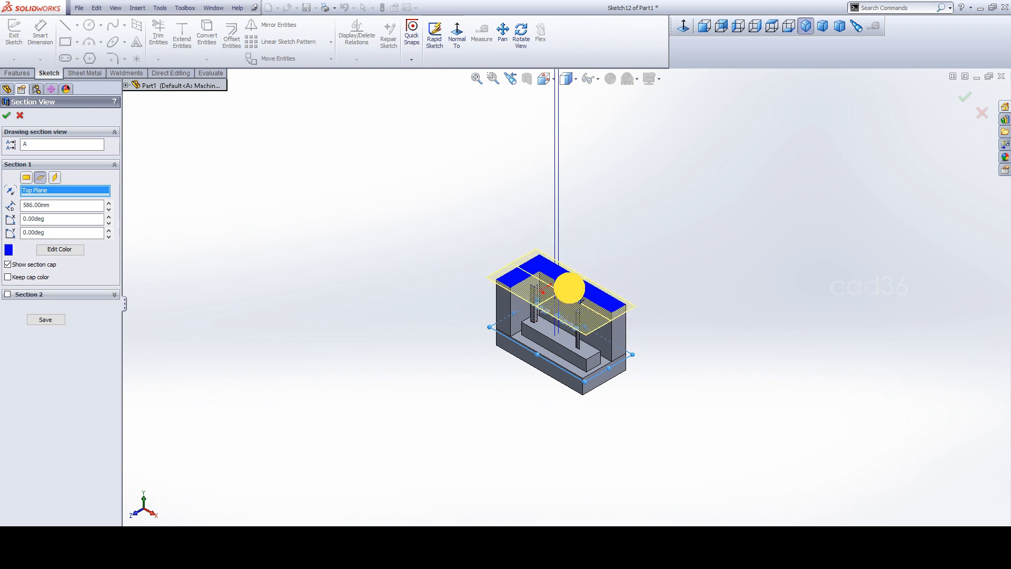
pyautogui.click(6, 115)
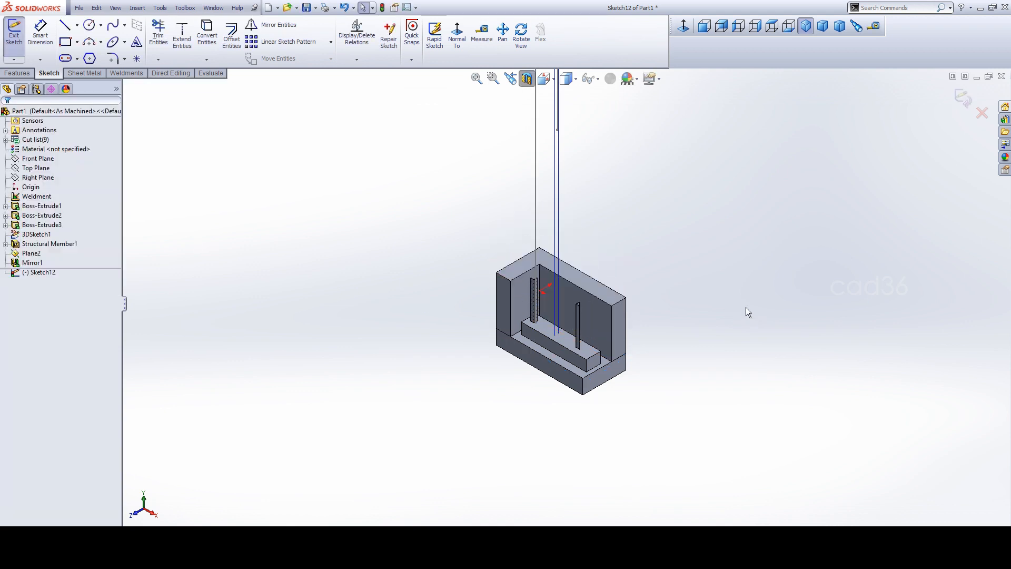
# Show the sectioned model from above with hidden lines visible, close up on one rail's L-profile
pyautogui.click(705, 27)
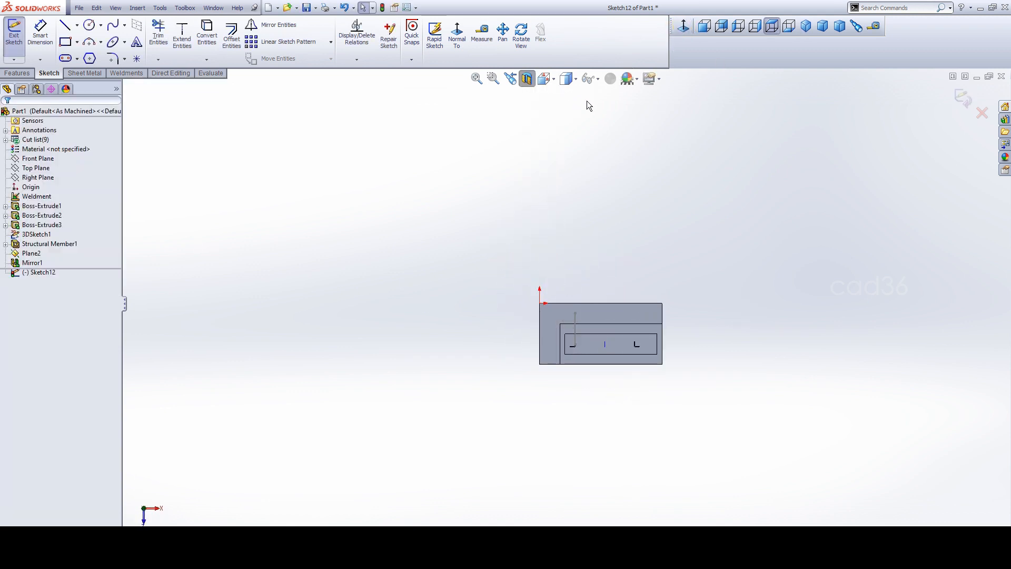
pyautogui.click(575, 80)
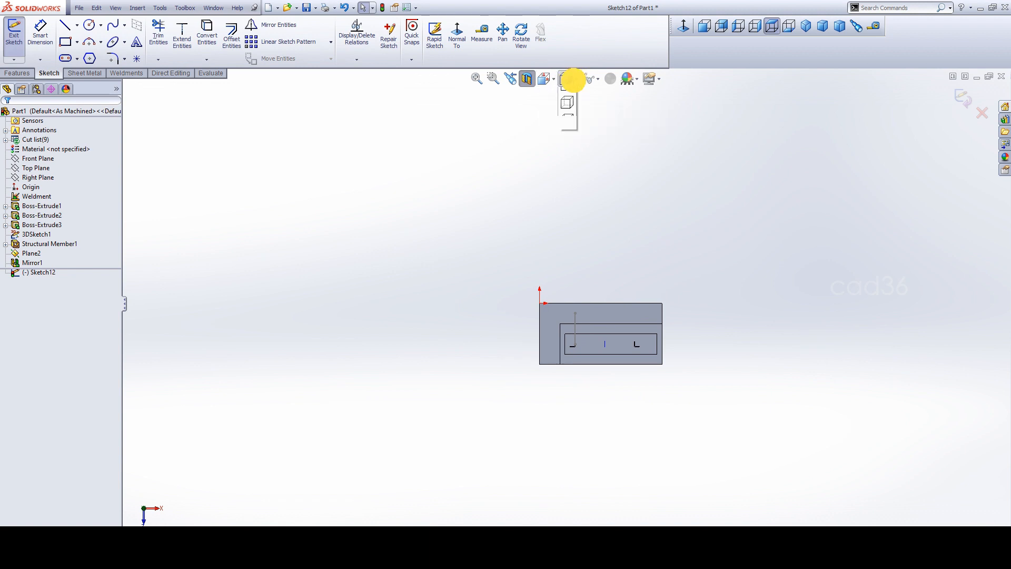
pyautogui.click(568, 168)
pyautogui.scroll(-10, 643, 362)
# Sketch a corner rectangle about 93 by 86 mm around the rail's L-profile
pyautogui.click(77, 42)
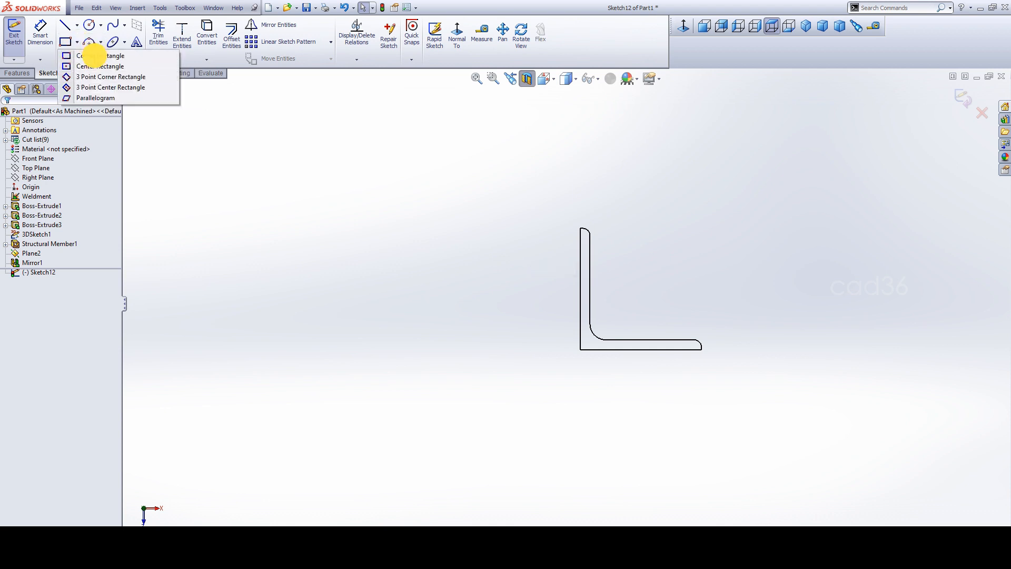
pyautogui.click(94, 55)
pyautogui.click(529, 197)
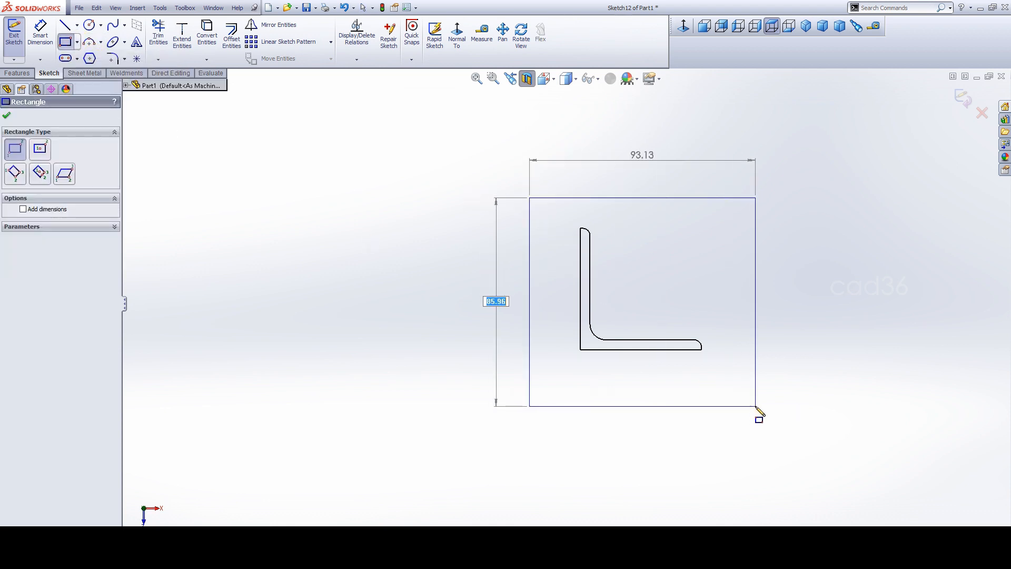
pyautogui.click(756, 405)
pyautogui.press('Escape')
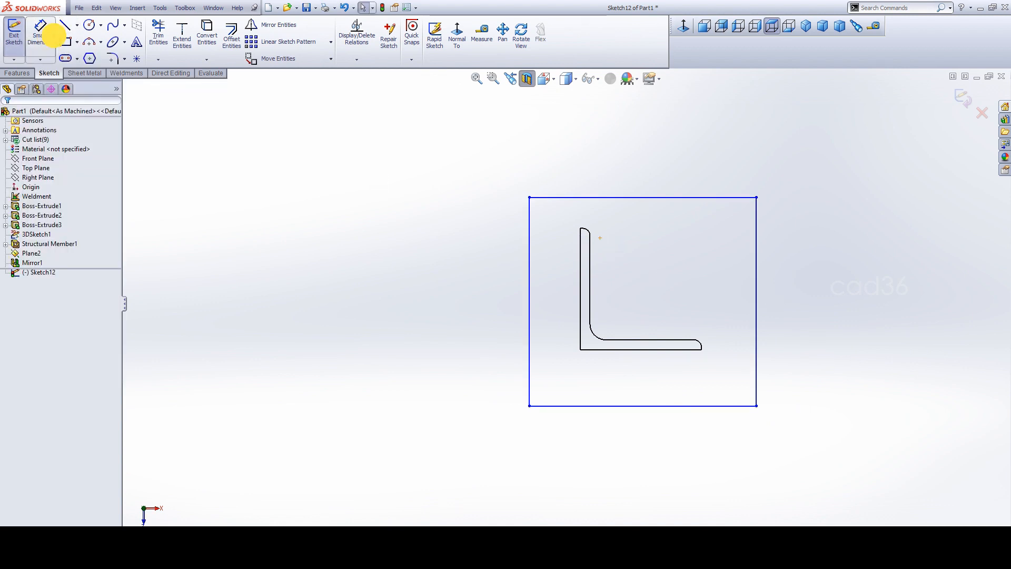
# Dimension the rectangle's left side 15 mm from the outer edge of the L-profile's vertical leg
pyautogui.click(581, 332)
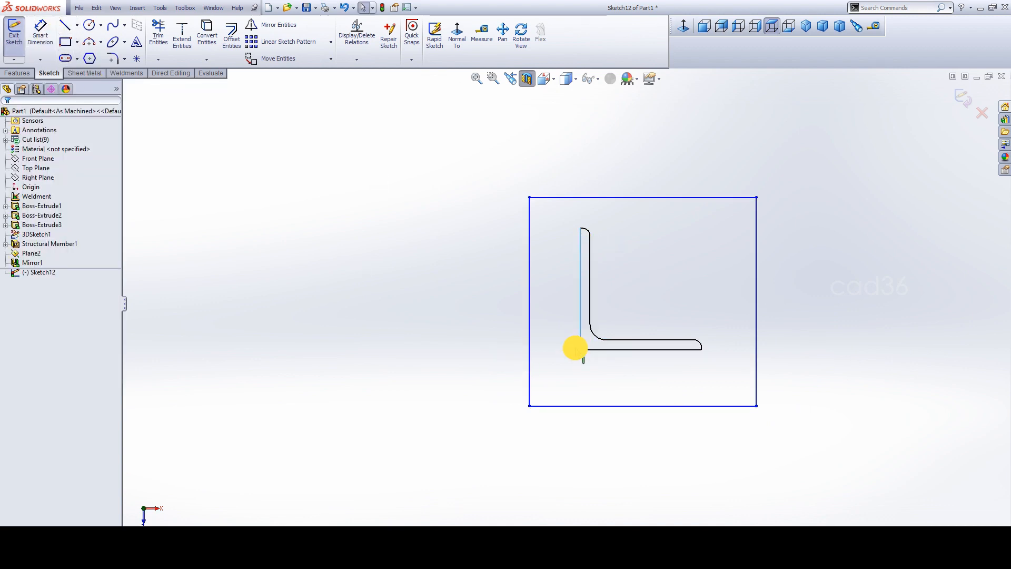
pyautogui.click(529, 358)
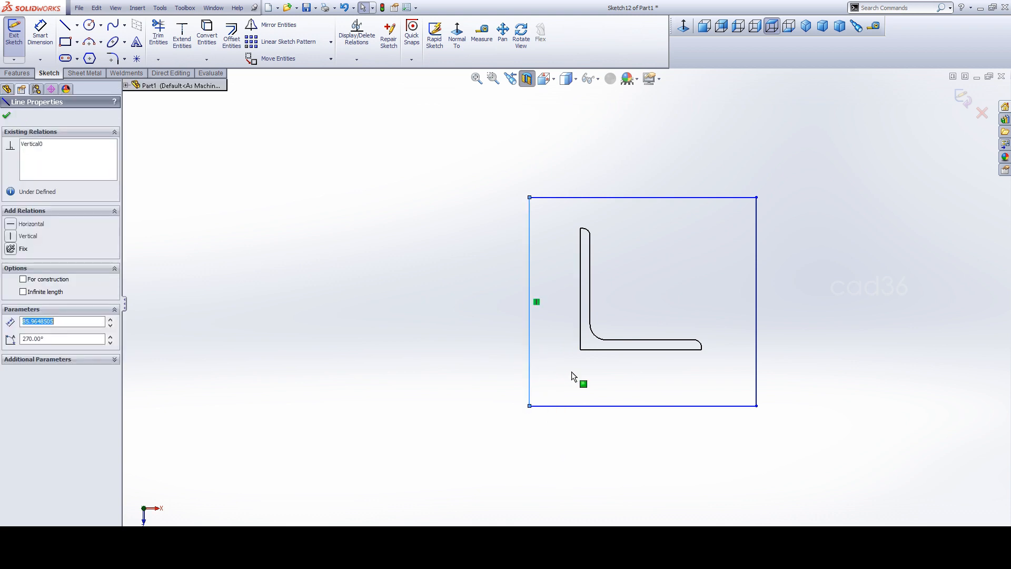
pyautogui.click(51, 34)
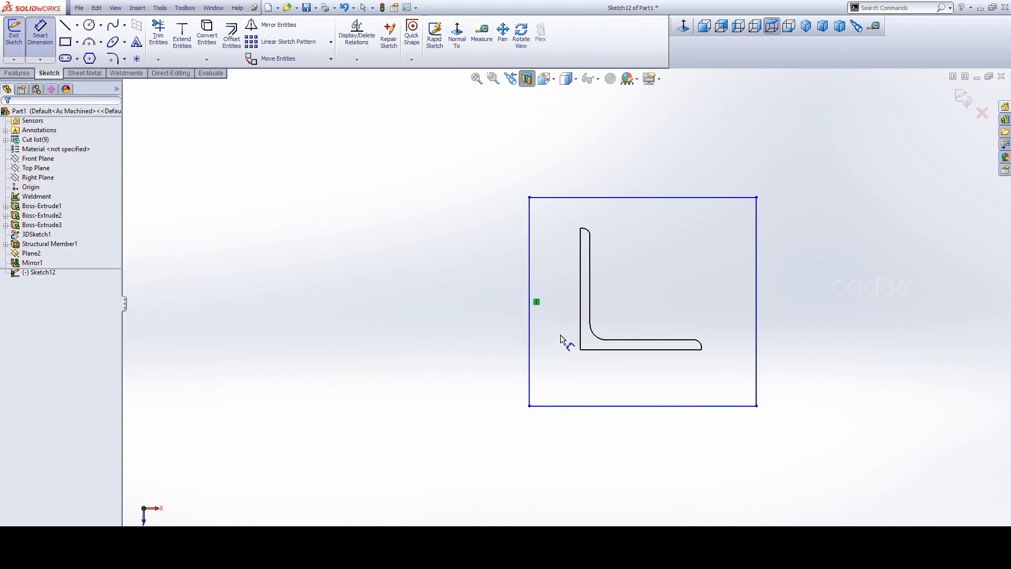
pyautogui.click(530, 354)
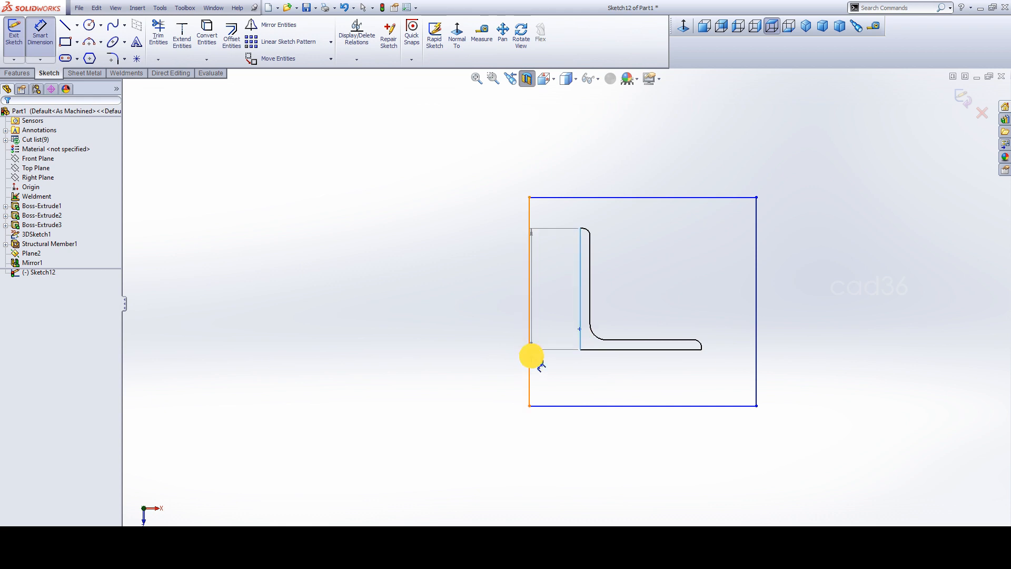
pyautogui.click(548, 435)
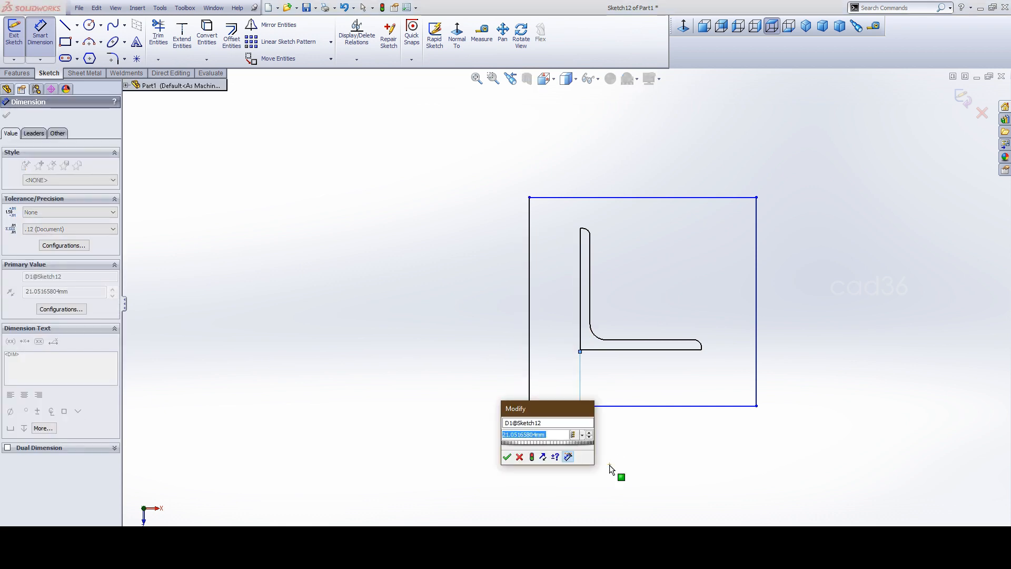
pyautogui.press('Return')
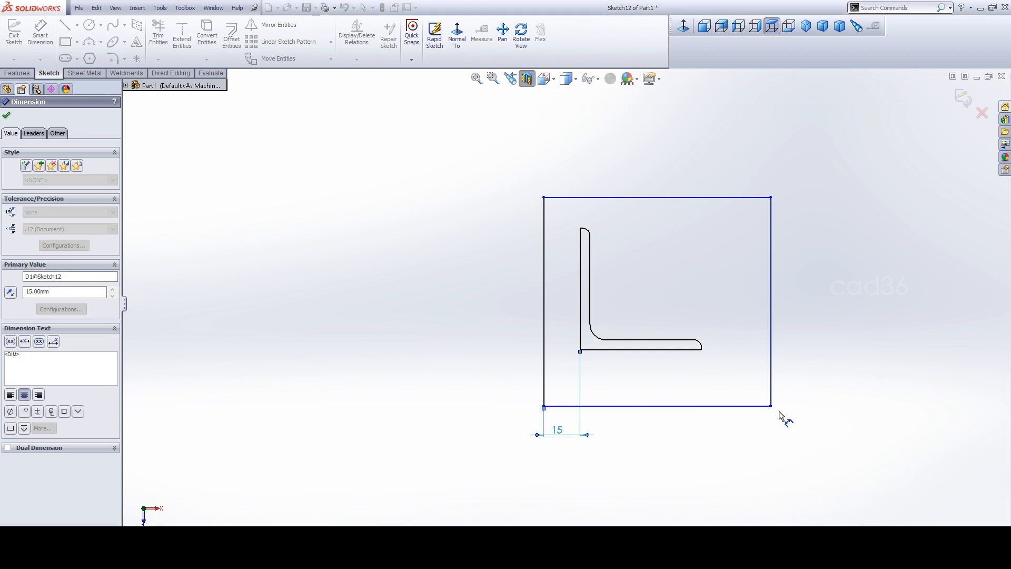
# Dimension the rectangle's width as 50 mm and revise it to 75 mm
pyautogui.click(727, 407)
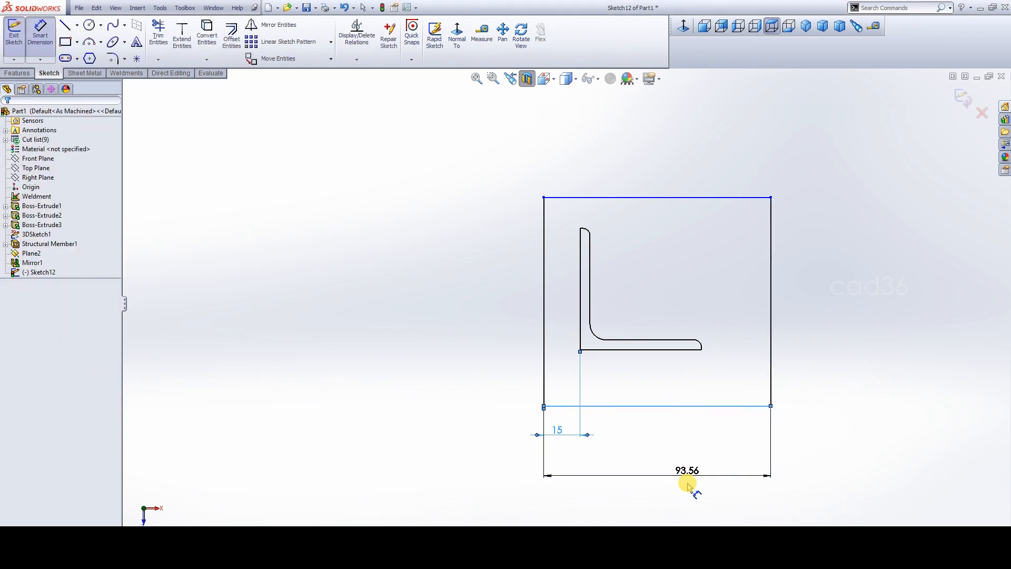
pyautogui.click(684, 481)
pyautogui.write('50')
pyautogui.press('Return')
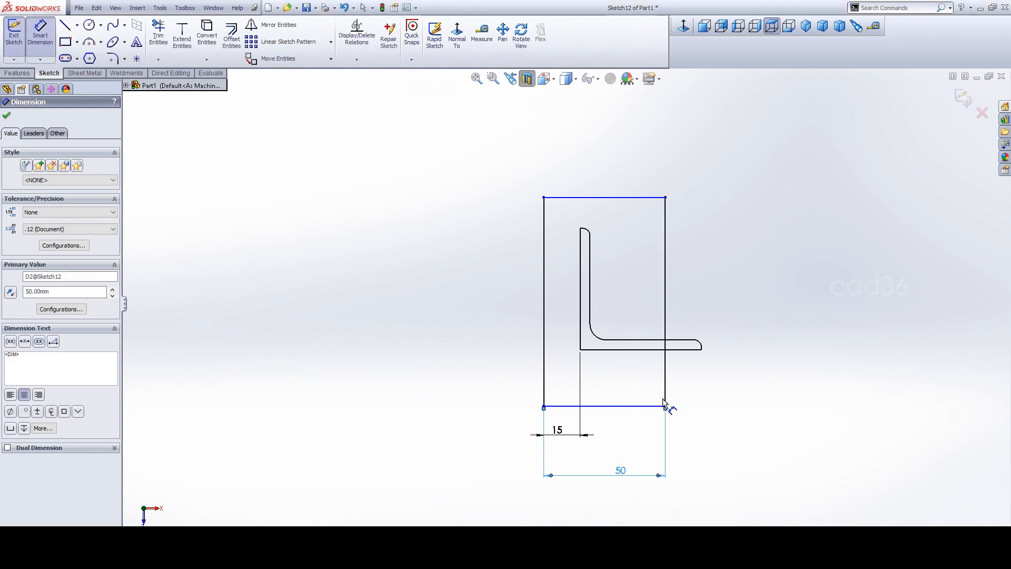
pyautogui.doubleClick(622, 472)
pyautogui.write('75')
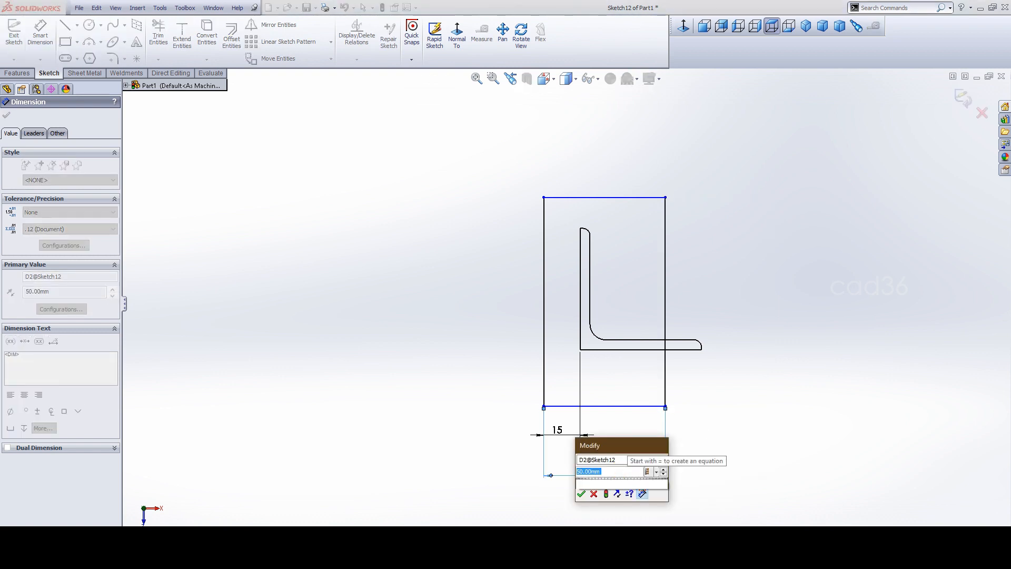
pyautogui.press('Return')
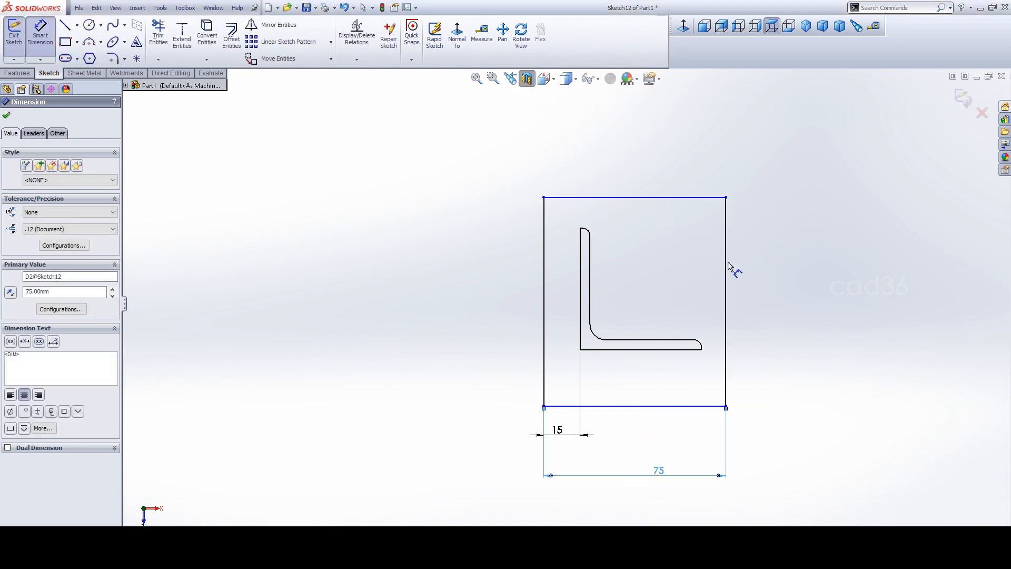
# Dimension the rectangle's right side and set its height to 75 mm
pyautogui.click(727, 268)
pyautogui.click(800, 285)
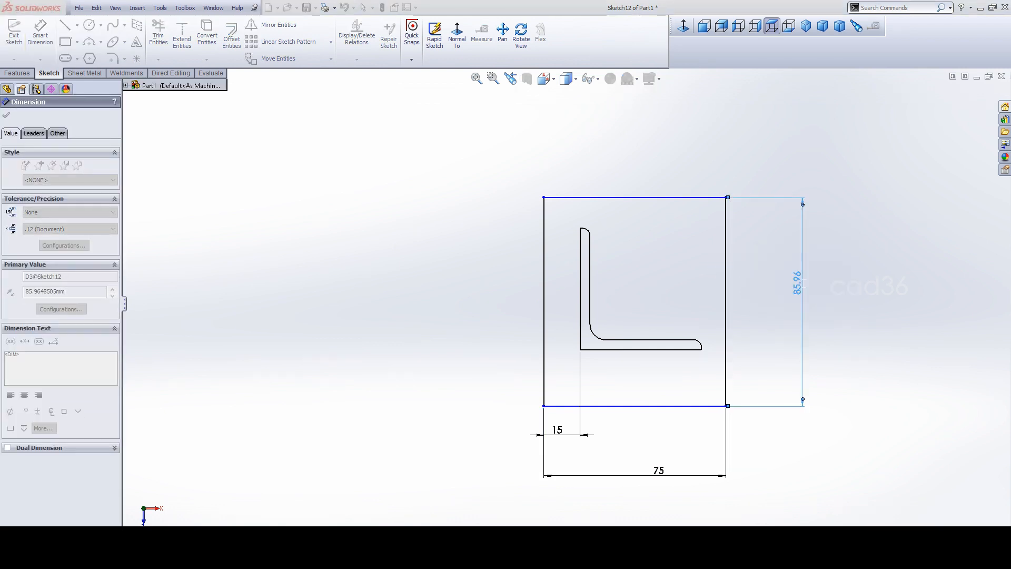
pyautogui.write('75')
pyautogui.press('Return')
# Dimension the rectangle's lower side 15 mm from the outer edge of the L-profile's horizontal leg
pyautogui.click(604, 350)
pyautogui.click(514, 390)
pyautogui.write('15')
pyautogui.press('Return')
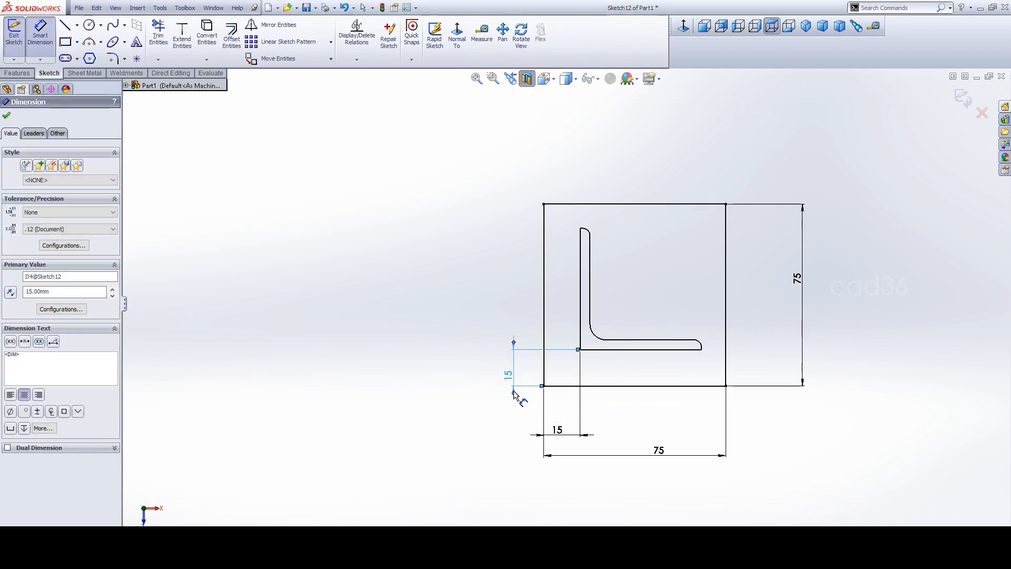
pyautogui.click(423, 300)
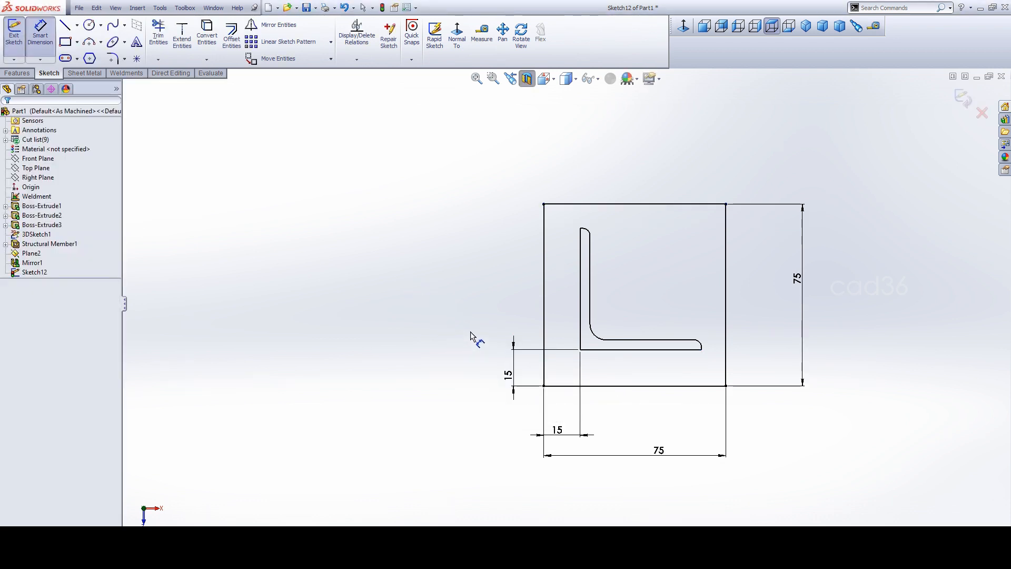
# Extrude the square sketch 10 mm upward from the step block to form the rail's base plate
pyautogui.click(16, 72)
pyautogui.click(18, 36)
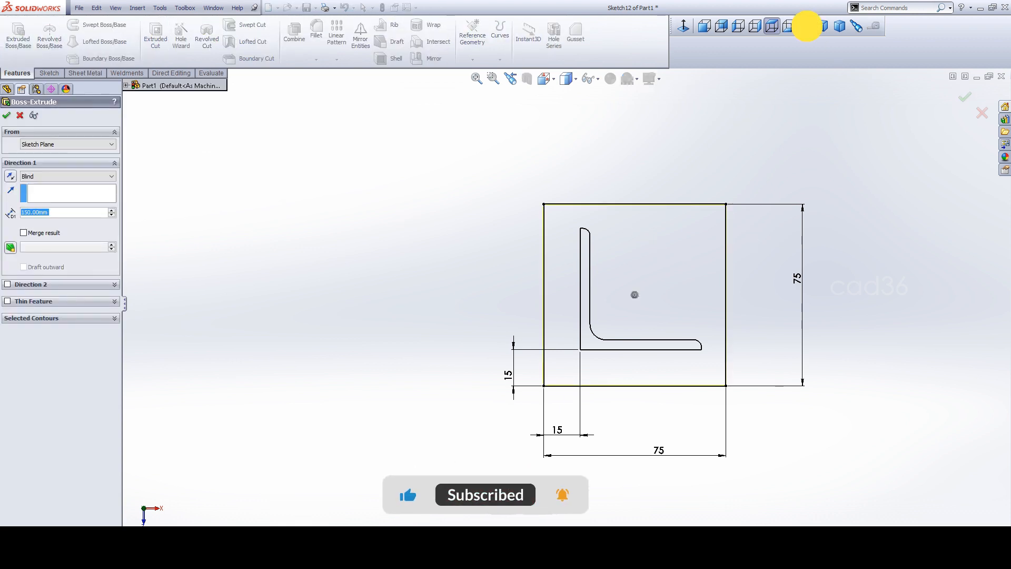
pyautogui.click(806, 26)
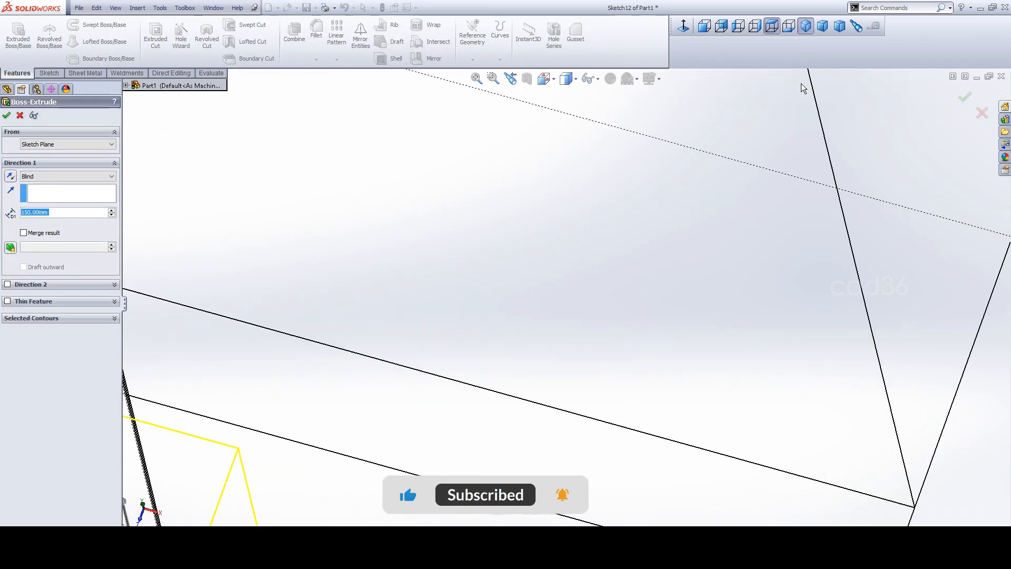
pyautogui.click(478, 78)
pyautogui.click(494, 79)
pyautogui.moveTo(546, 416); pyautogui.dragTo(598, 458)
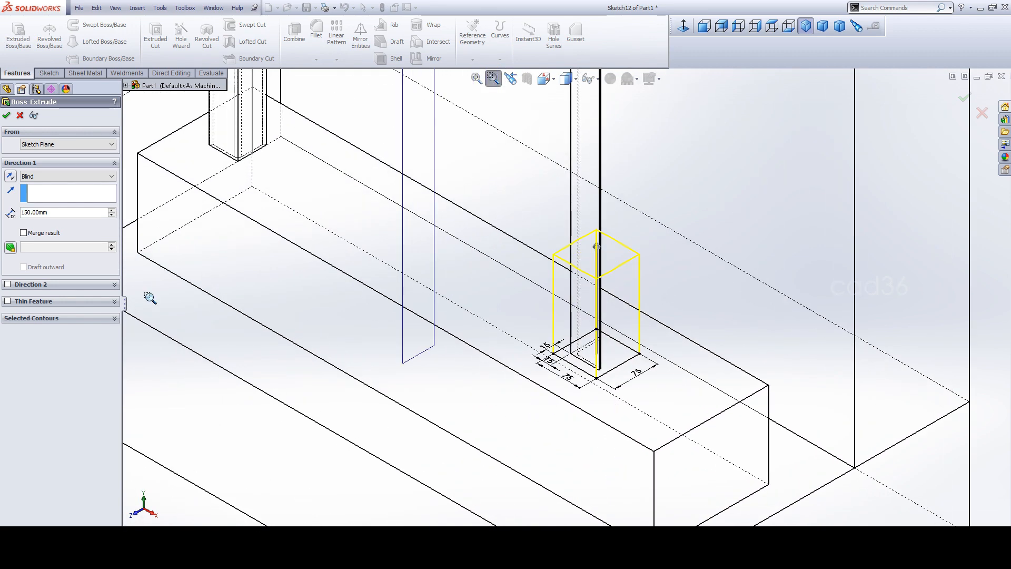
pyautogui.write('10')
pyautogui.press('Return')
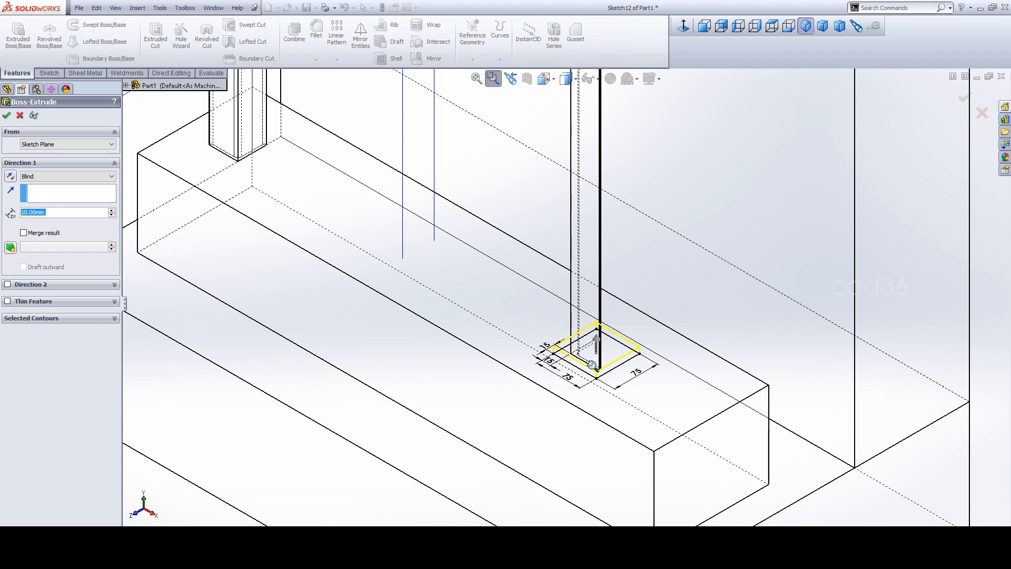
pyautogui.press('Return')
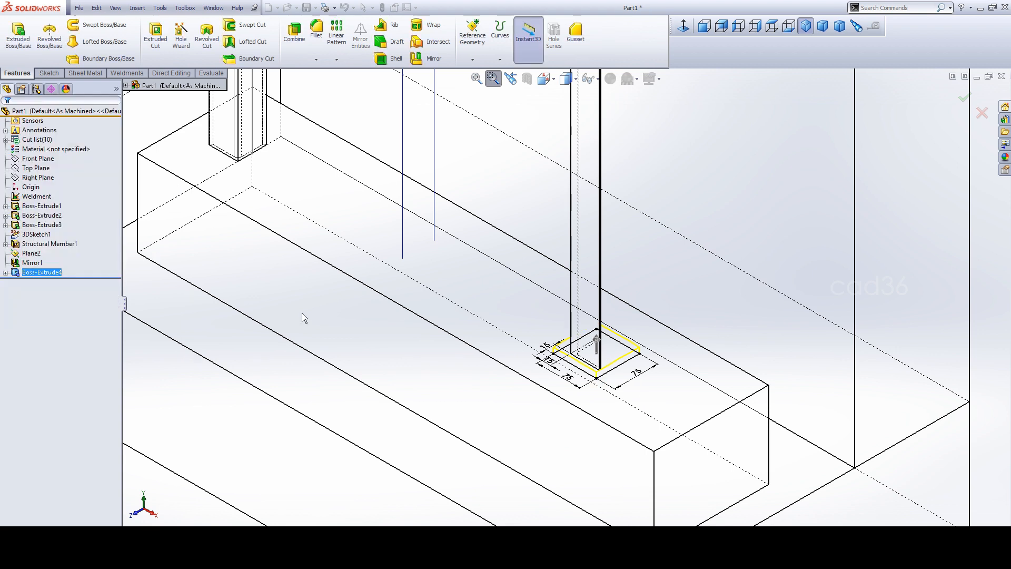
# Mirror the base plate body about Plane2 to the foot of the opposite rail, without merging solids
pyautogui.moveTo(461, 228); pyautogui.dragTo(220, 448, button='middle')
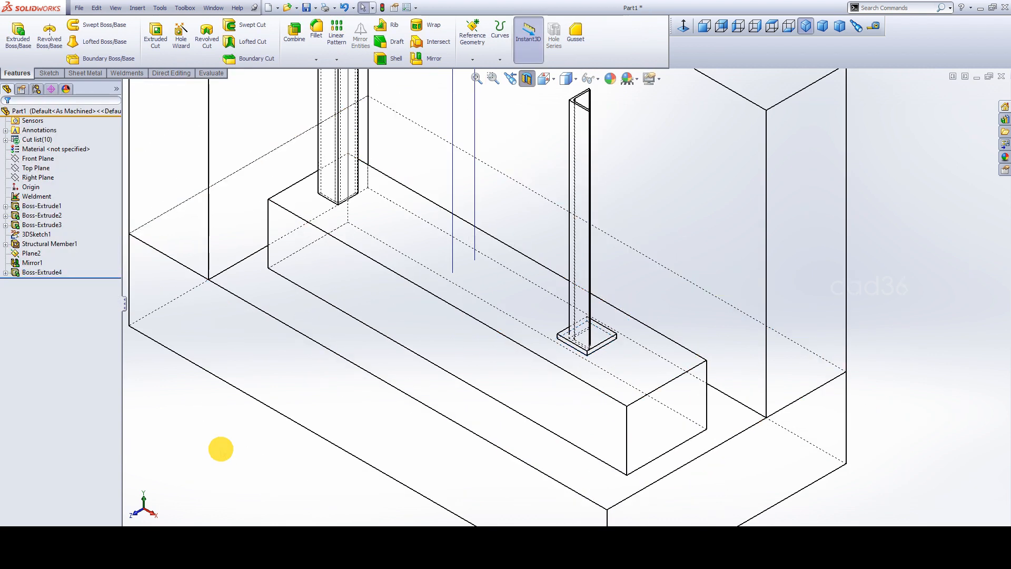
pyautogui.click(445, 90)
pyautogui.click(429, 57)
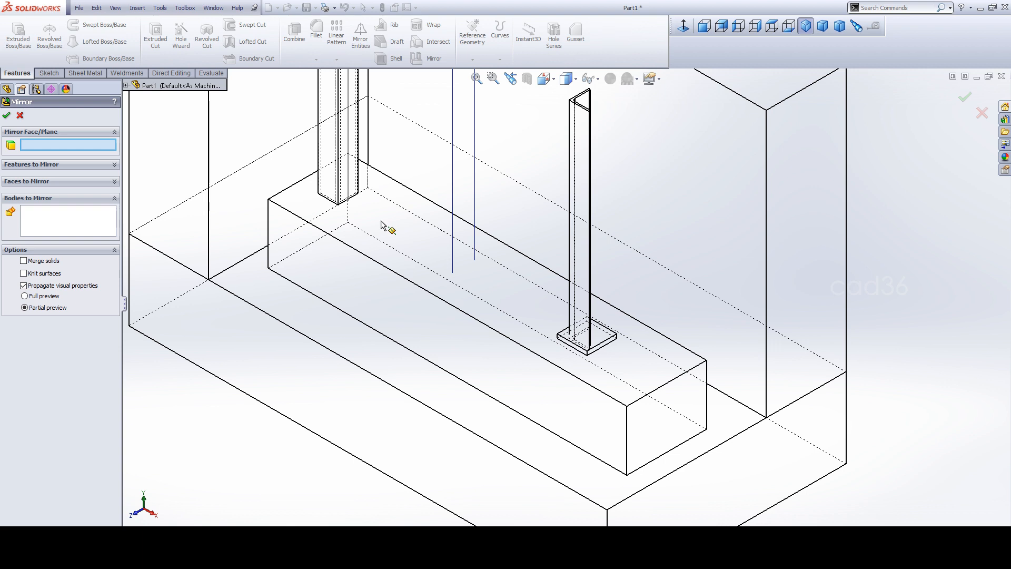
pyautogui.click(475, 248)
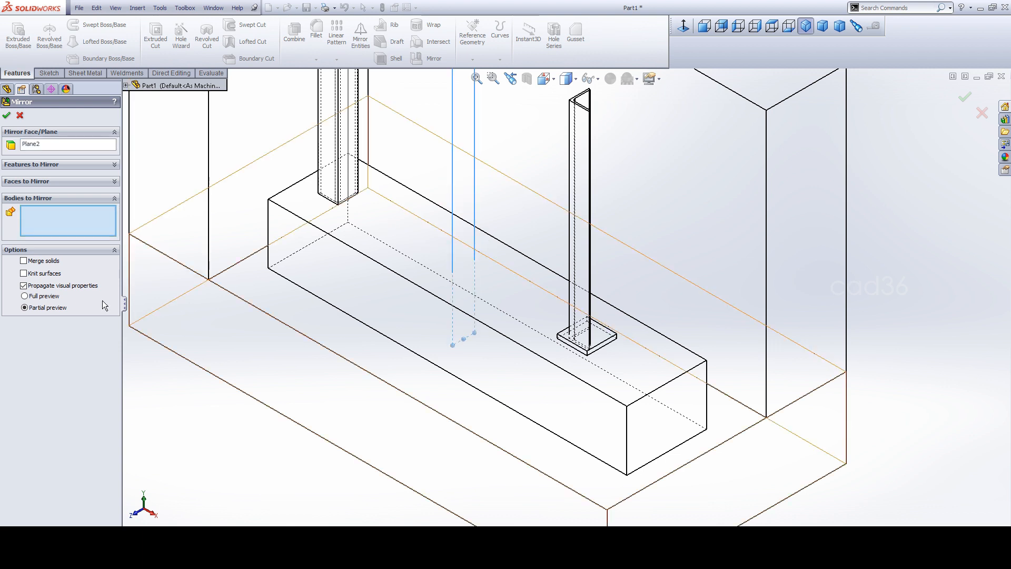
pyautogui.click(54, 219)
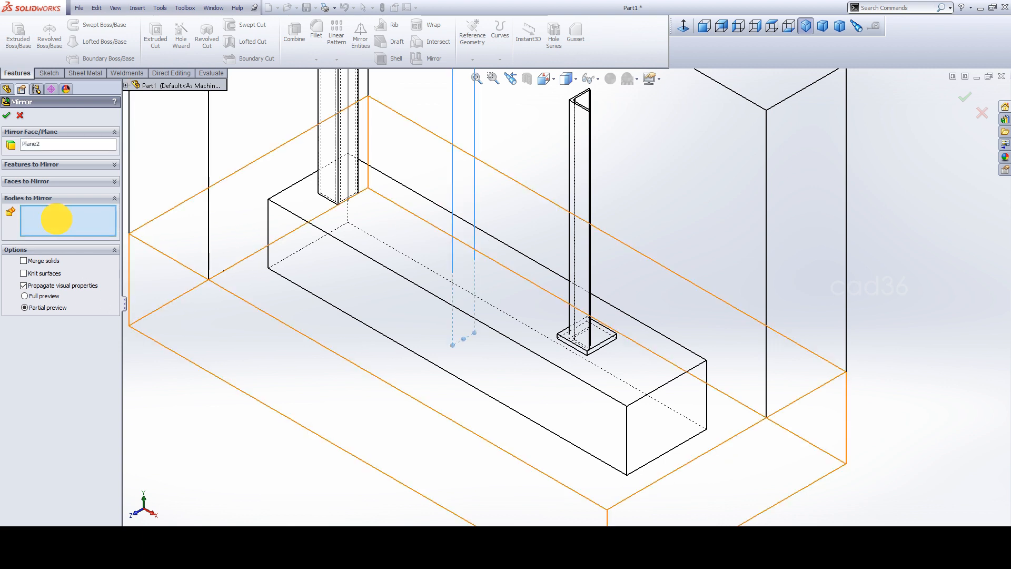
pyautogui.click(608, 342)
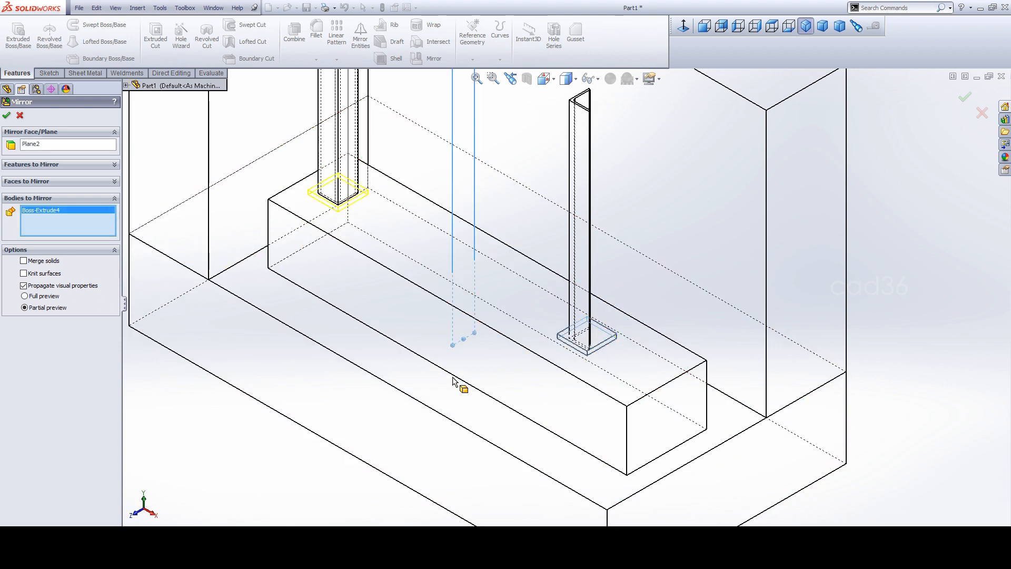
pyautogui.click(6, 115)
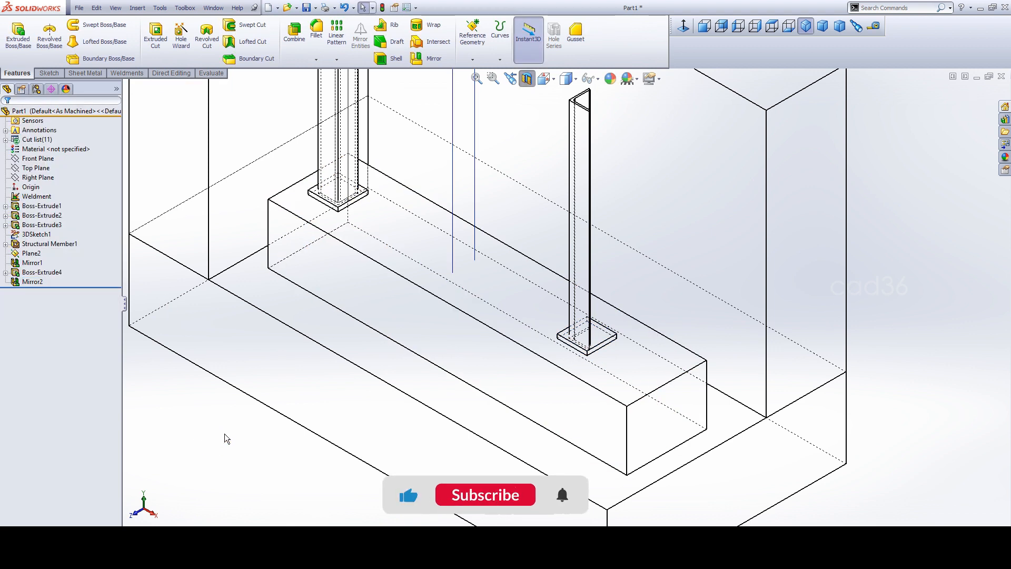
# Turn off the section view to restore the full-height wall and rails
pyautogui.scroll(5, 754, 332)
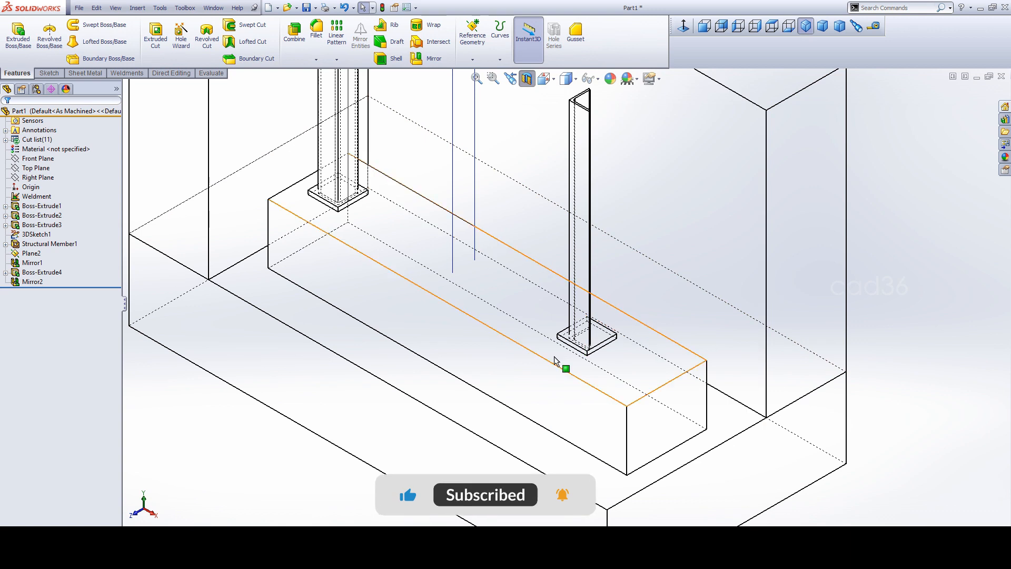
pyautogui.click(523, 83)
pyautogui.scroll(11, 566, 368)
pyautogui.scroll(-10, 566, 209)
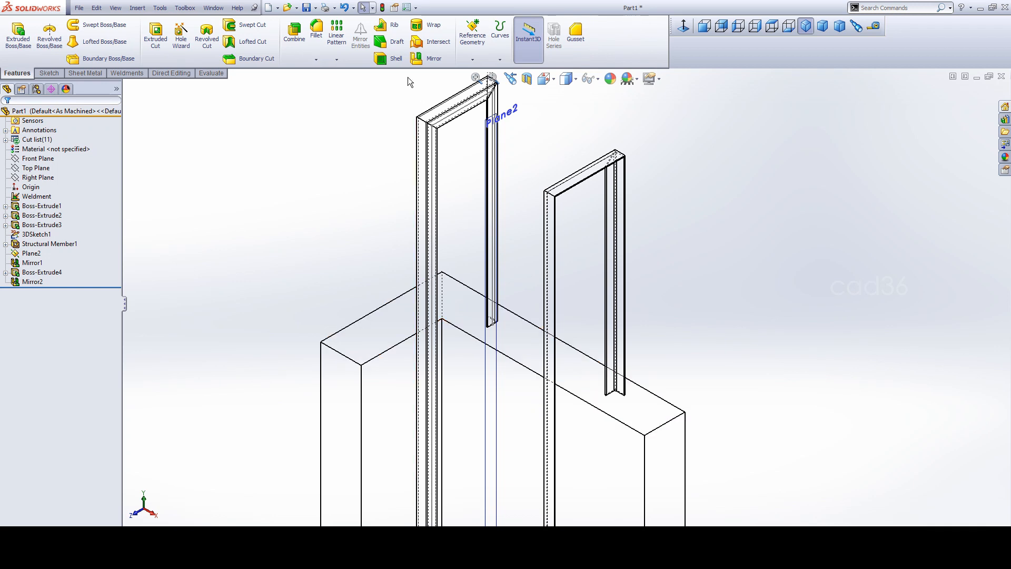
pyautogui.click(528, 80)
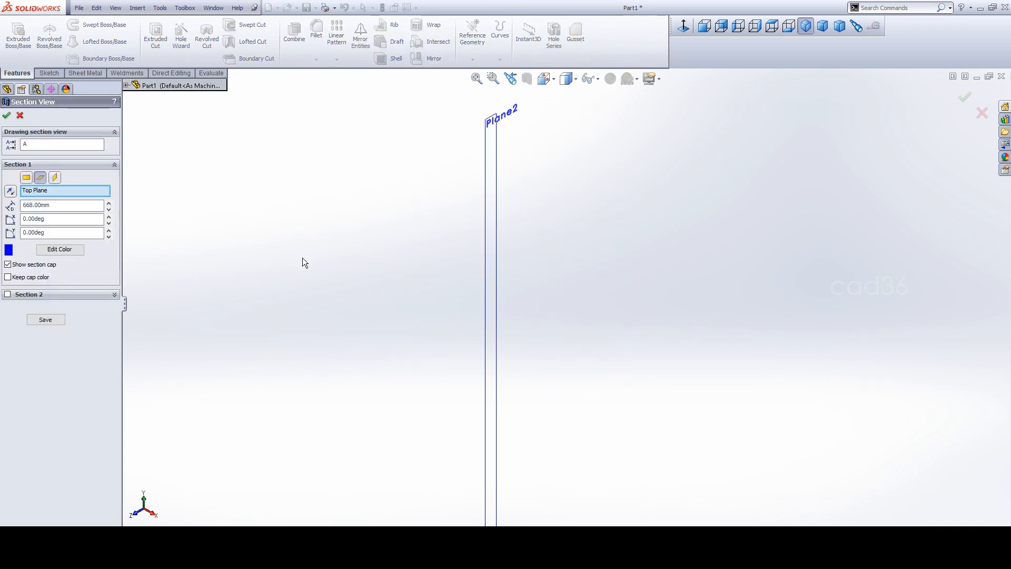
pyautogui.scroll(3, 533, 345)
pyautogui.moveTo(480, 488); pyautogui.dragTo(504, 400)
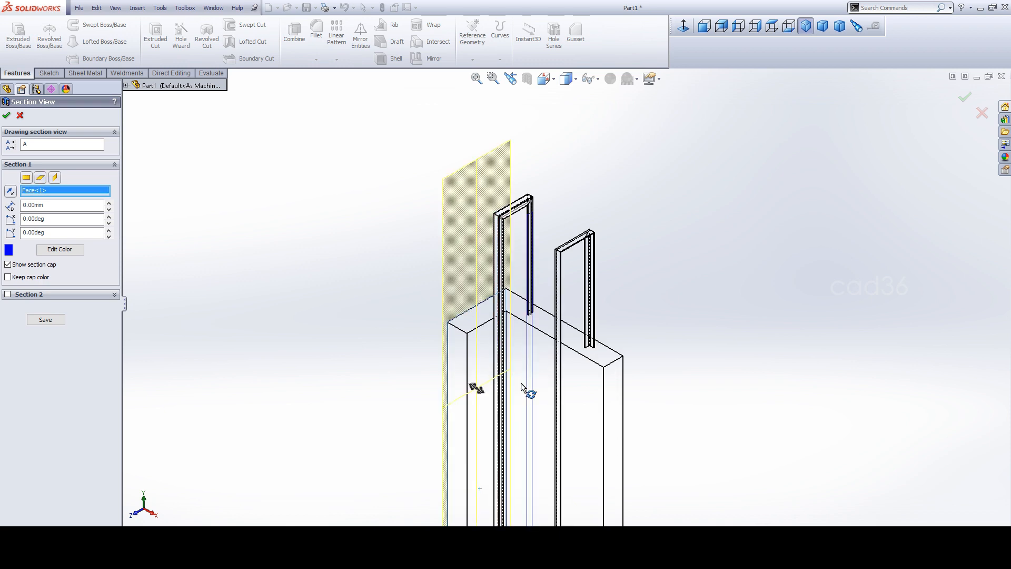
pyautogui.click(308, 289)
pyautogui.click(20, 115)
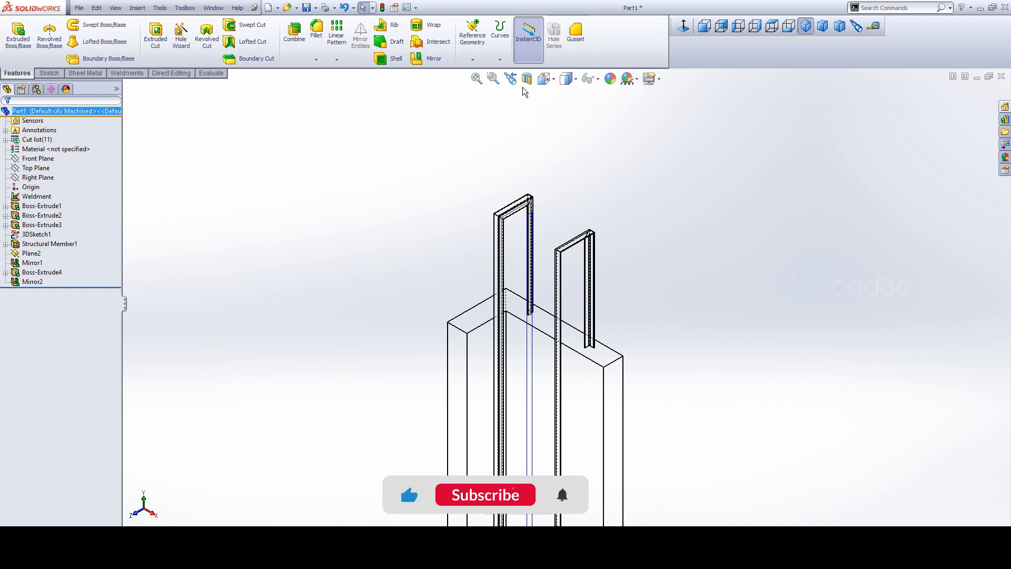
# Section the model parallel to the Top Plane at a 2677 mm offset, cutting the rails above the wall
pyautogui.click(527, 79)
pyautogui.scroll(2, 495, 394)
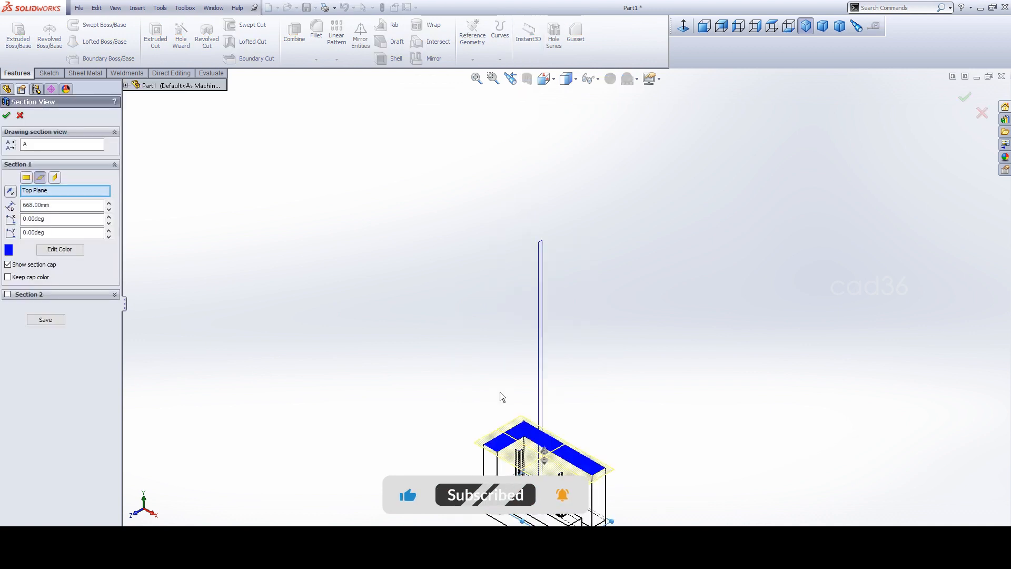
pyautogui.moveTo(545, 450); pyautogui.dragTo(650, 301)
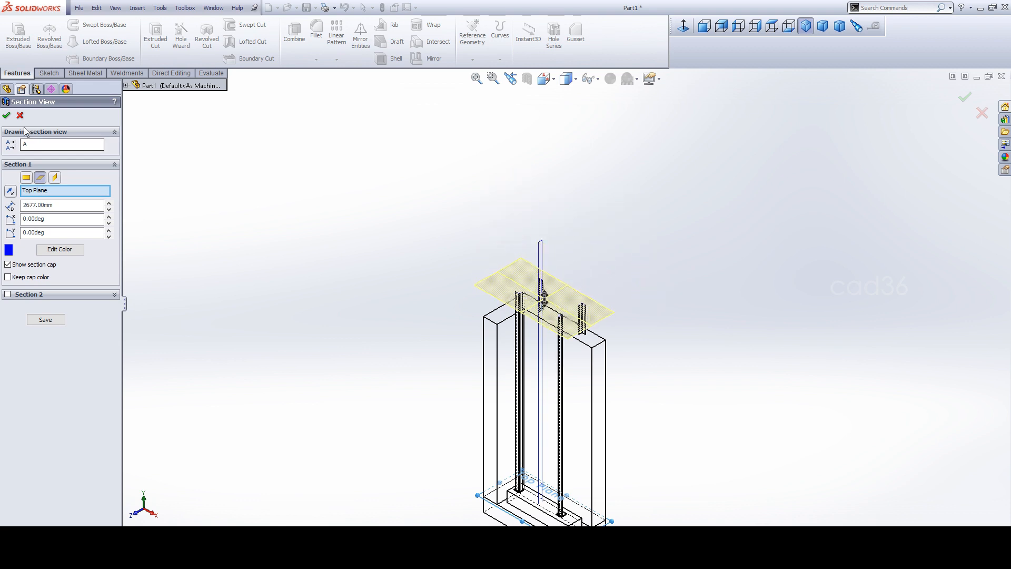
pyautogui.click(7, 117)
# Open a sketch on the L-shaped wall's top face and view the rear rail's L-profile straight on
pyautogui.scroll(-5, 643, 332)
pyautogui.click(478, 348)
pyautogui.click(518, 302)
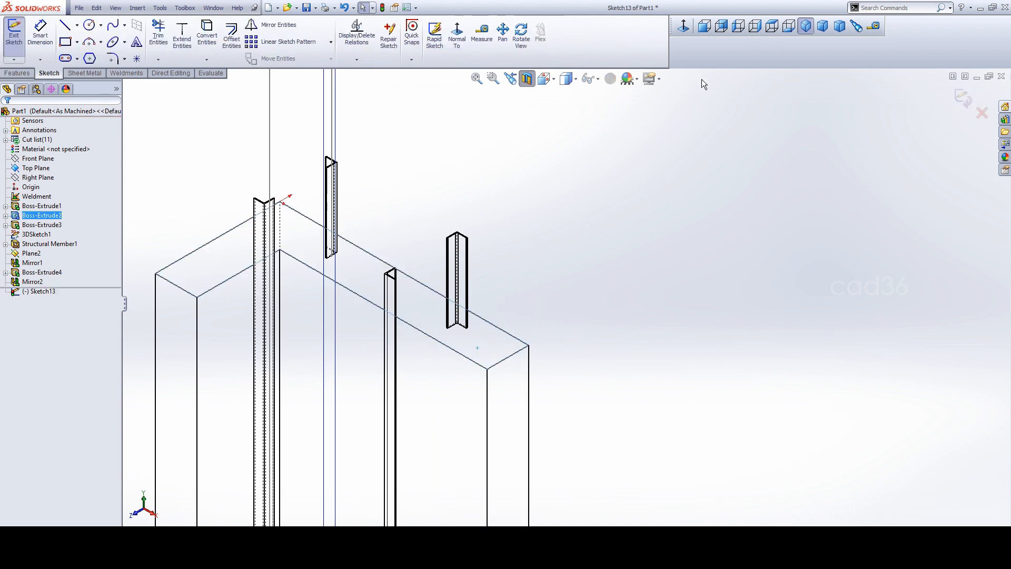
pyautogui.click(683, 25)
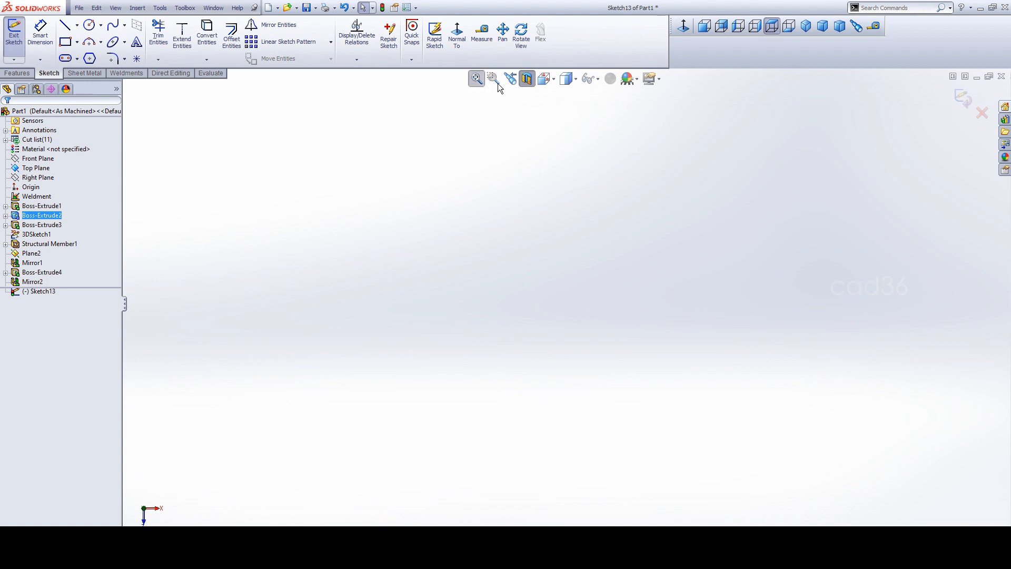
pyautogui.moveTo(658, 154); pyautogui.dragTo(740, 249)
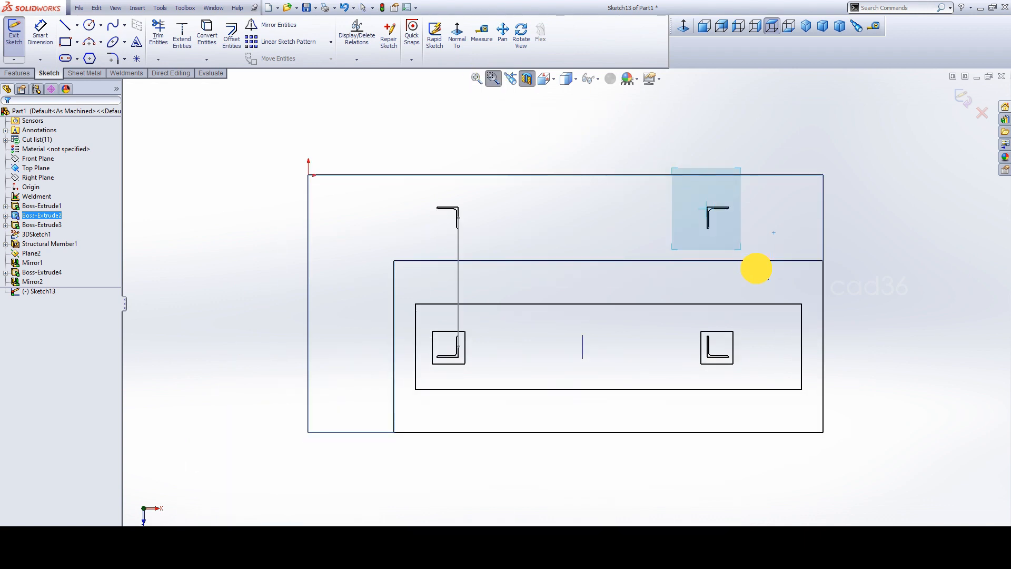
pyautogui.press('Escape')
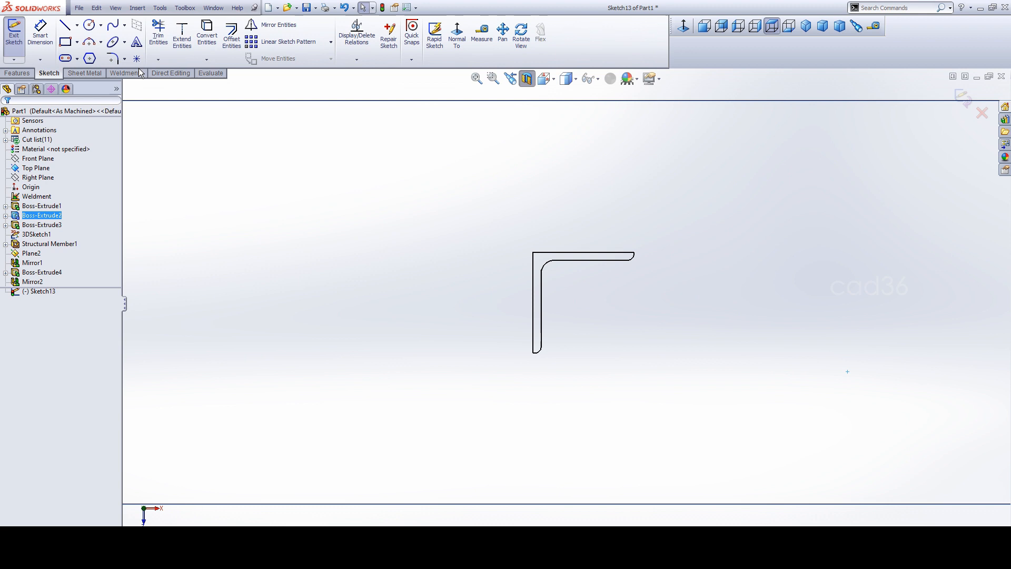
# Sketch a corner rectangle about 82.5 mm wide and 72.3 mm high around the rear rail's L-profile
pyautogui.click(77, 42)
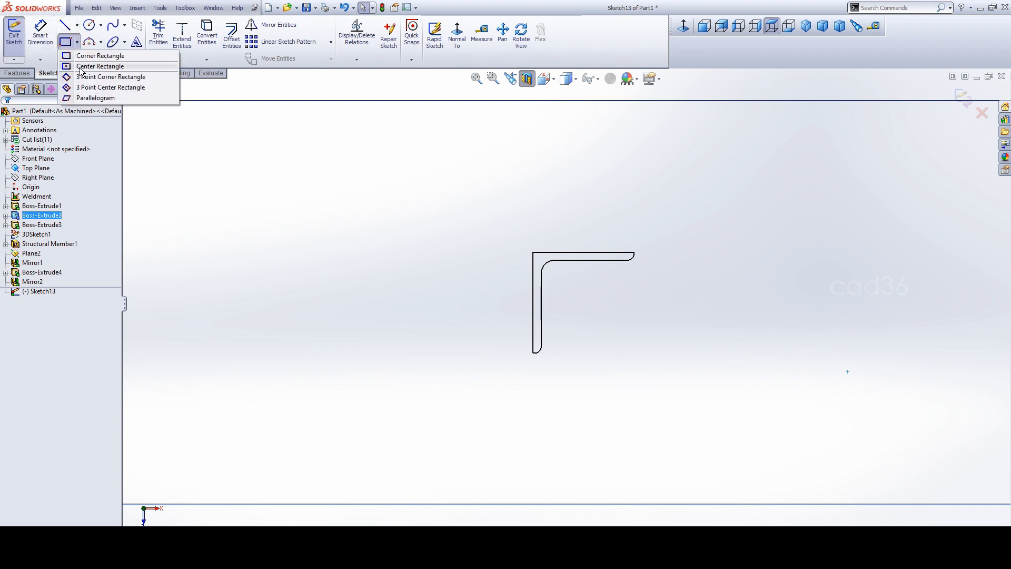
pyautogui.click(95, 55)
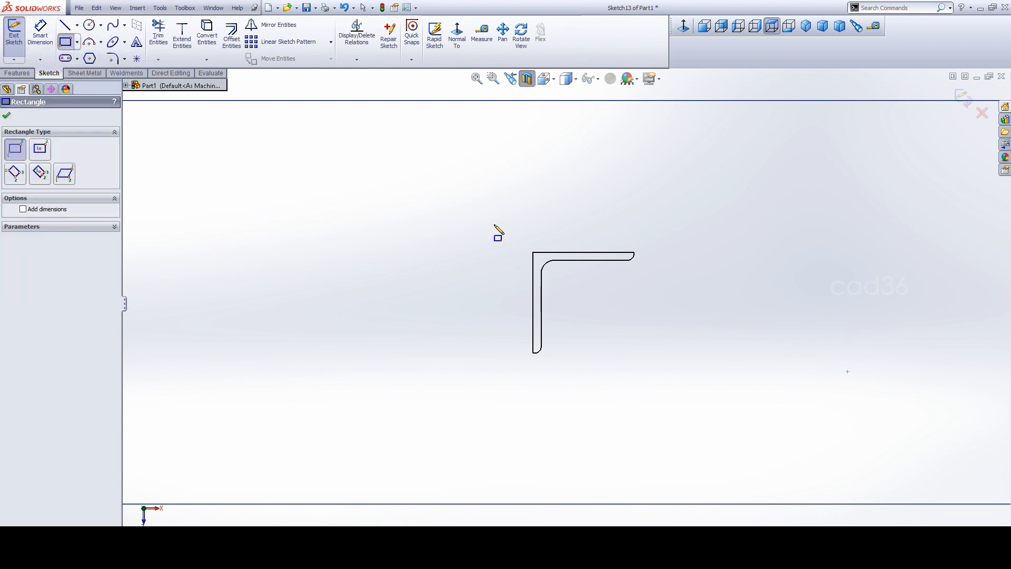
pyautogui.press('Escape')
pyautogui.moveTo(501, 228); pyautogui.dragTo(660, 370)
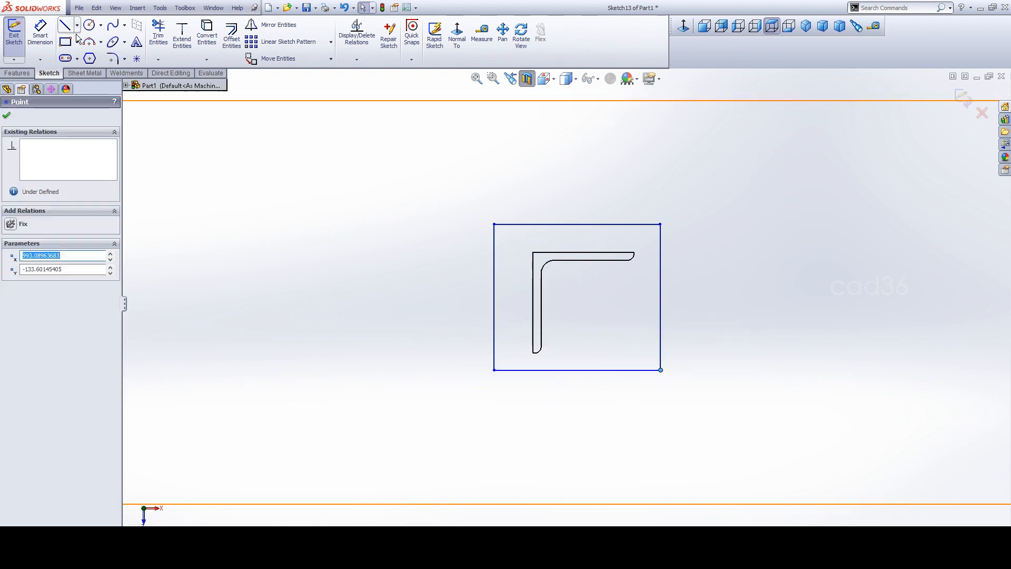
# Dimension the rectangle's lower side and set its width to 75 mm
pyautogui.click(575, 370)
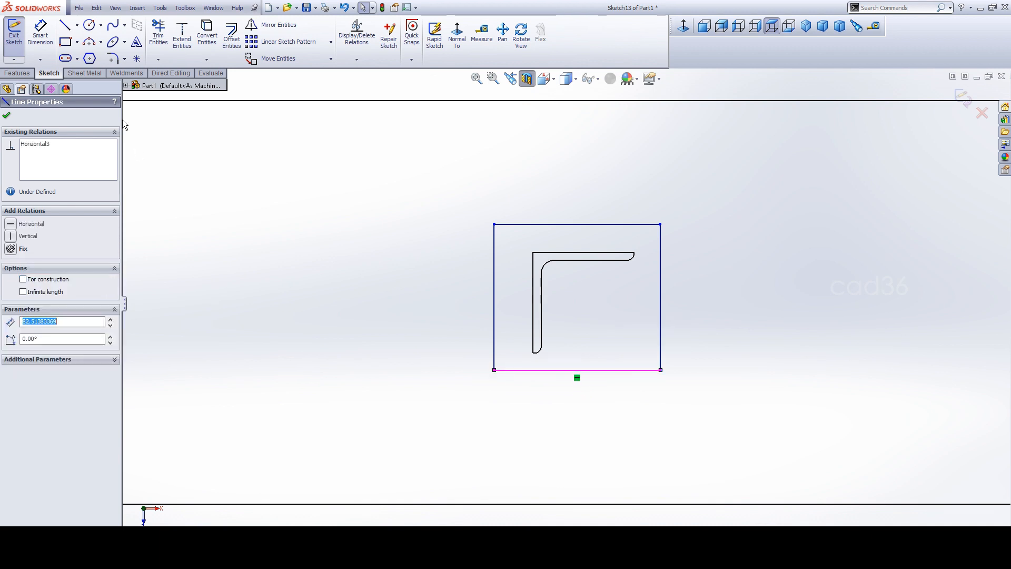
pyautogui.click(40, 33)
pyautogui.click(584, 370)
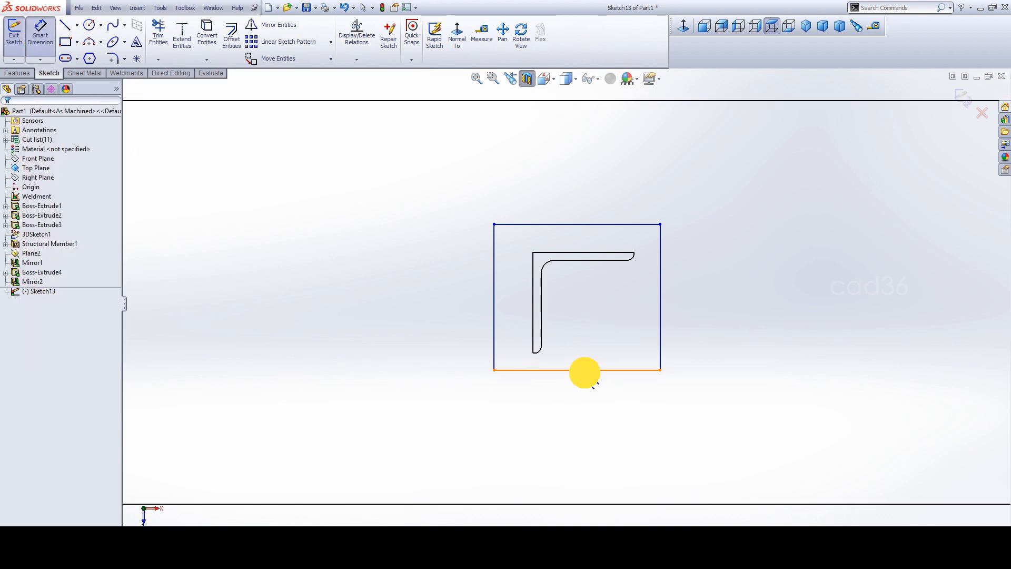
pyautogui.click(600, 438)
pyautogui.write('75')
pyautogui.press('Return')
pyautogui.click(488, 436)
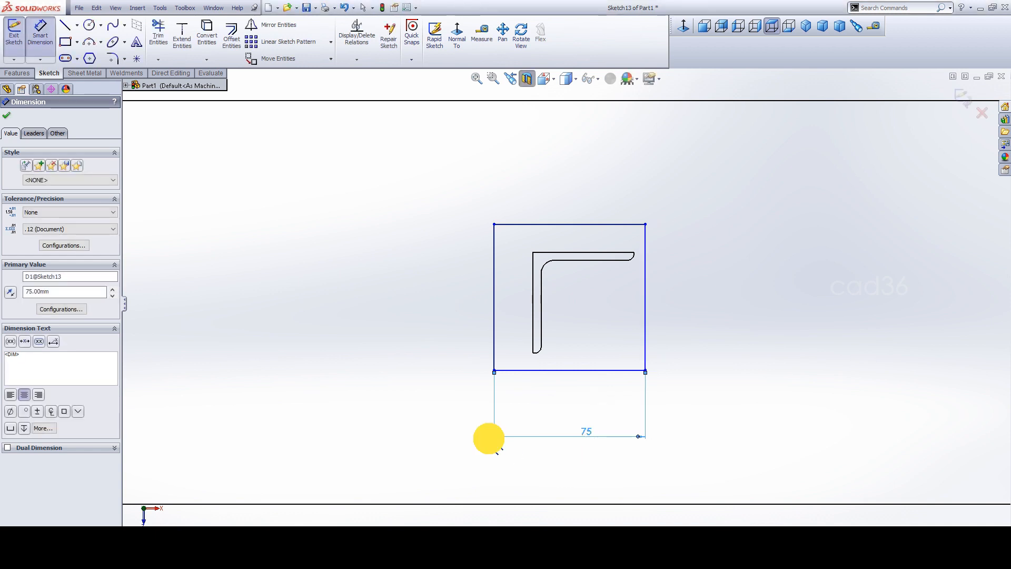
# Dimension the rectangle's left side 15 mm from the outer edge of the L-profile's vertical leg
pyautogui.click(493, 348)
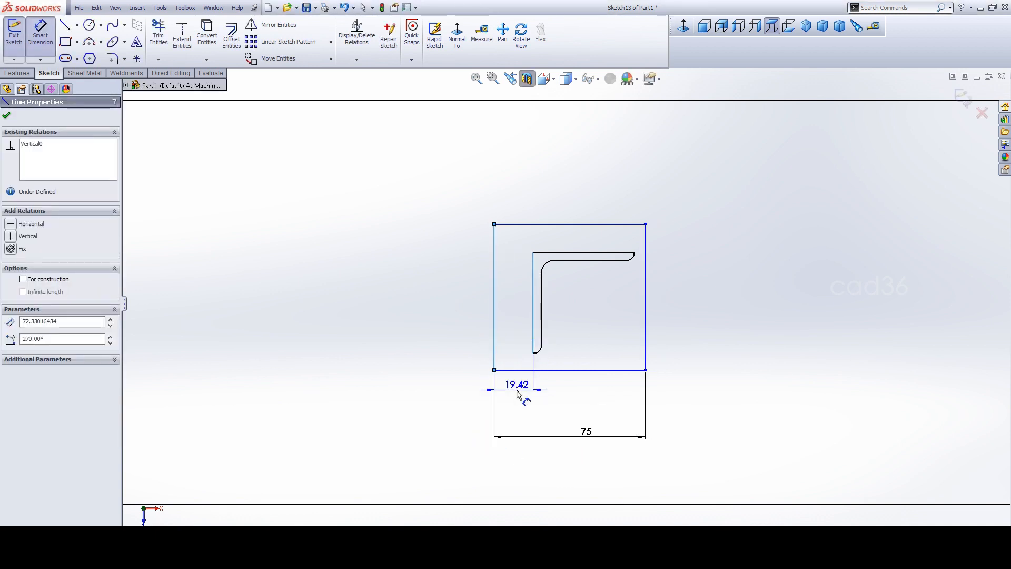
pyautogui.click(522, 395)
pyautogui.write('15')
pyautogui.press('Return')
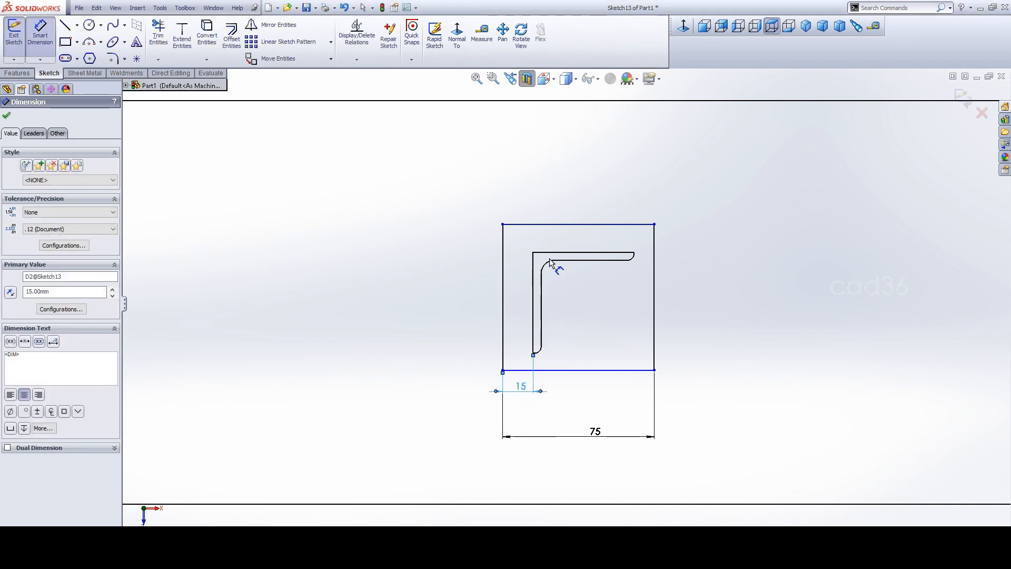
# Dimension the rectangle's upper side 15 mm from the outer edge of the L-profile's horizontal leg
pyautogui.click(549, 254)
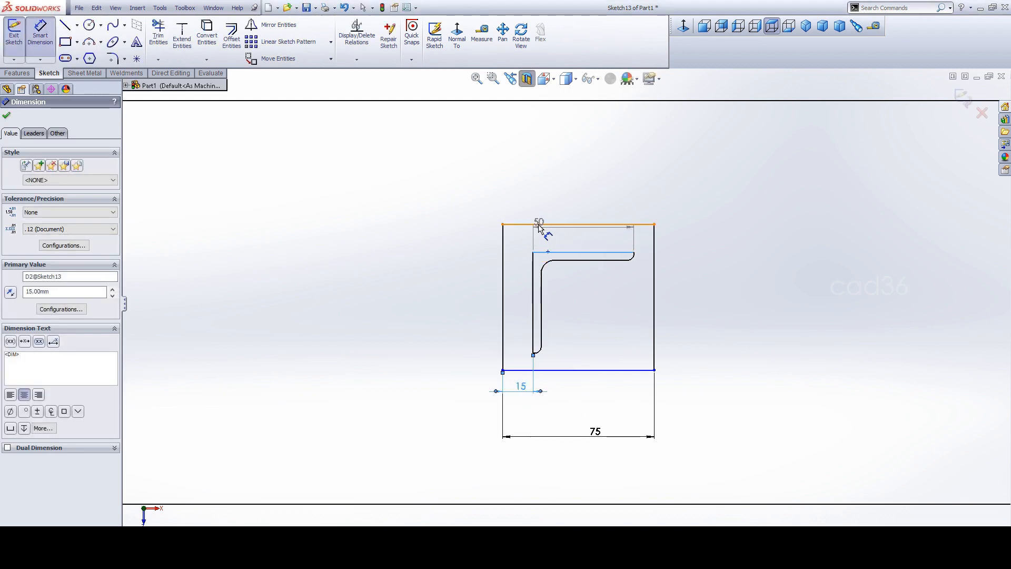
pyautogui.click(538, 224)
pyautogui.click(487, 252)
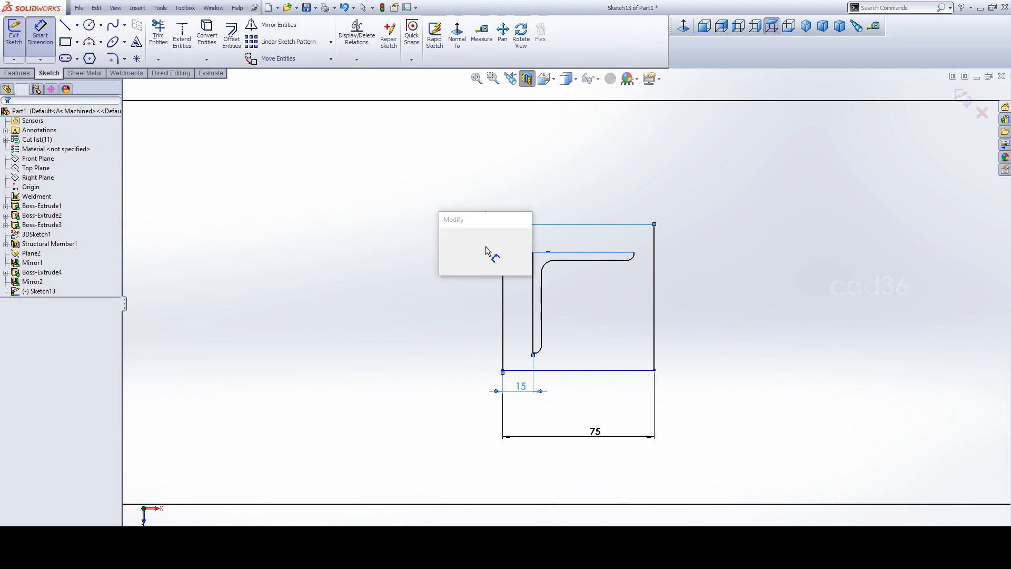
pyautogui.write('15')
pyautogui.press('Return')
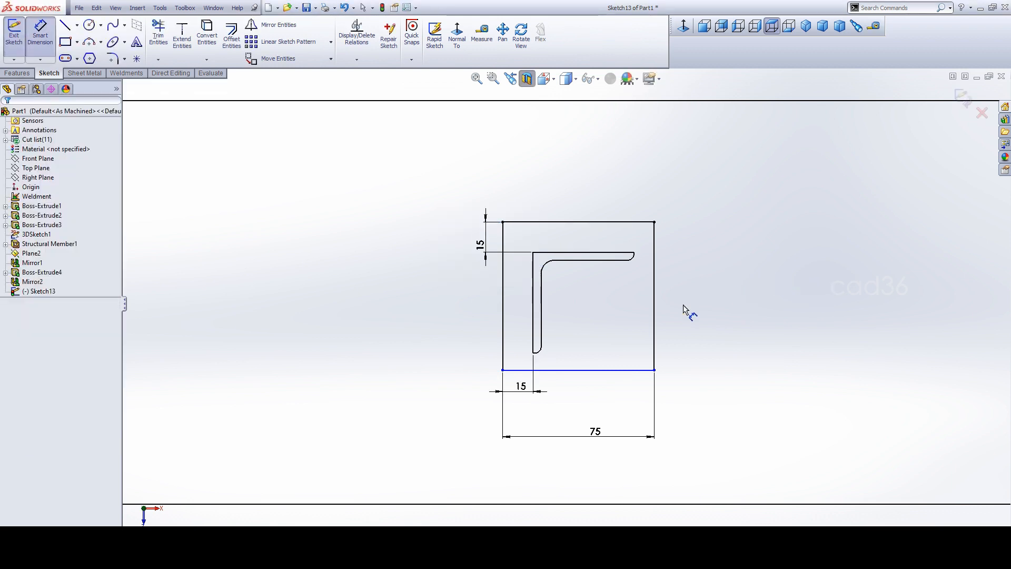
# Extrude the rectangle 10 mm upward from the wall top as a separate base plate body for the rear rail
pyautogui.scroll(1, 377, 50)
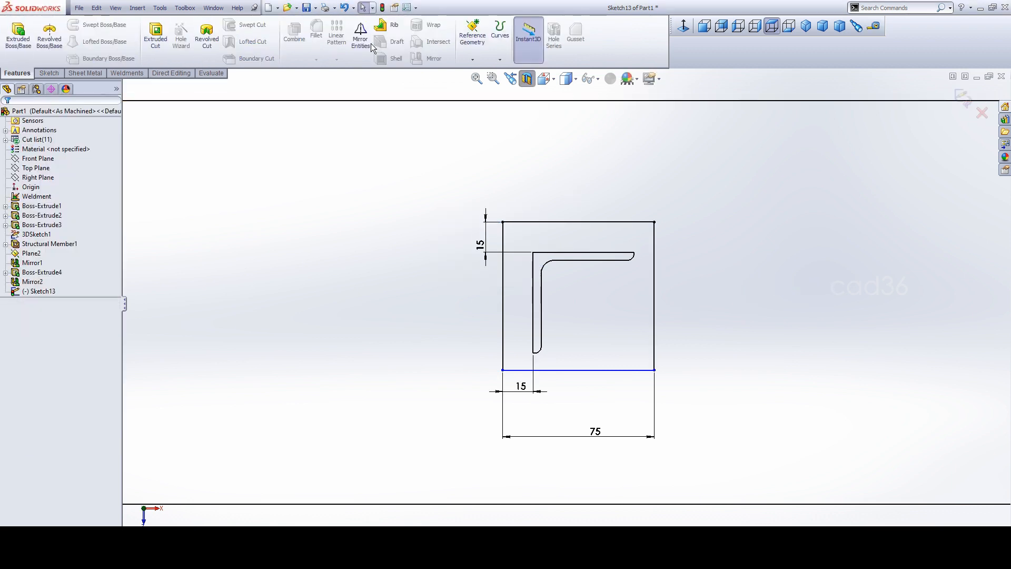
pyautogui.click(17, 45)
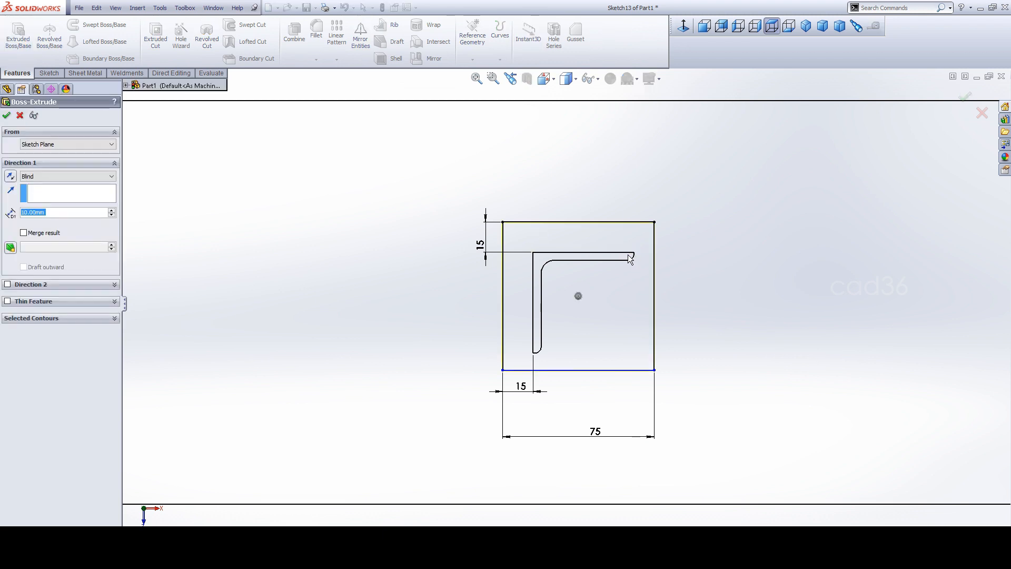
pyautogui.click(806, 26)
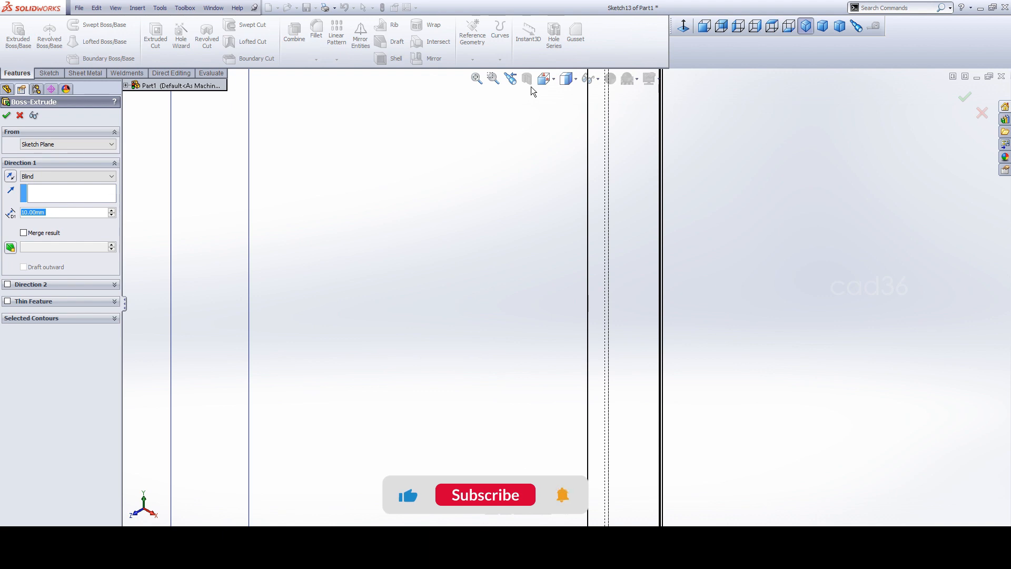
pyautogui.click(477, 79)
pyautogui.click(493, 78)
pyautogui.moveTo(603, 238); pyautogui.dragTo(640, 266)
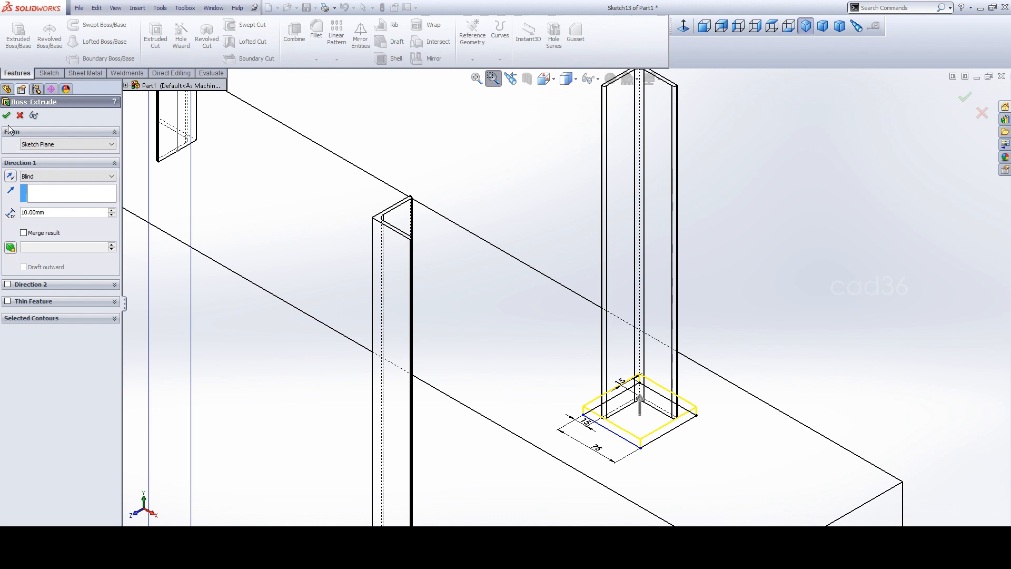
pyautogui.press('Return')
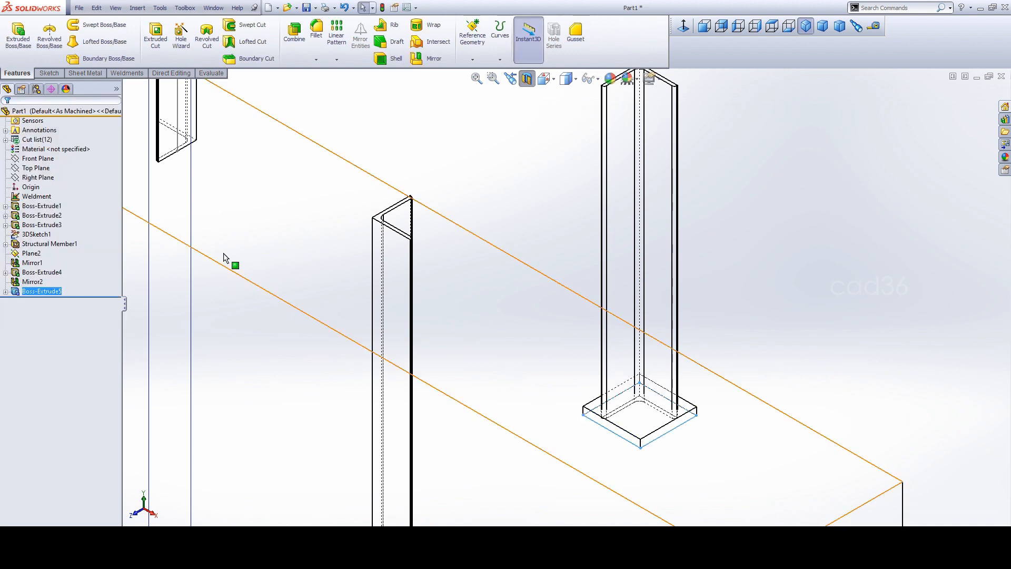
# Mirror the rear rail's base plate body about the mid-plane between the rails to the opposite rear rail's foot
pyautogui.scroll(3, 501, 313)
pyautogui.click(707, 239)
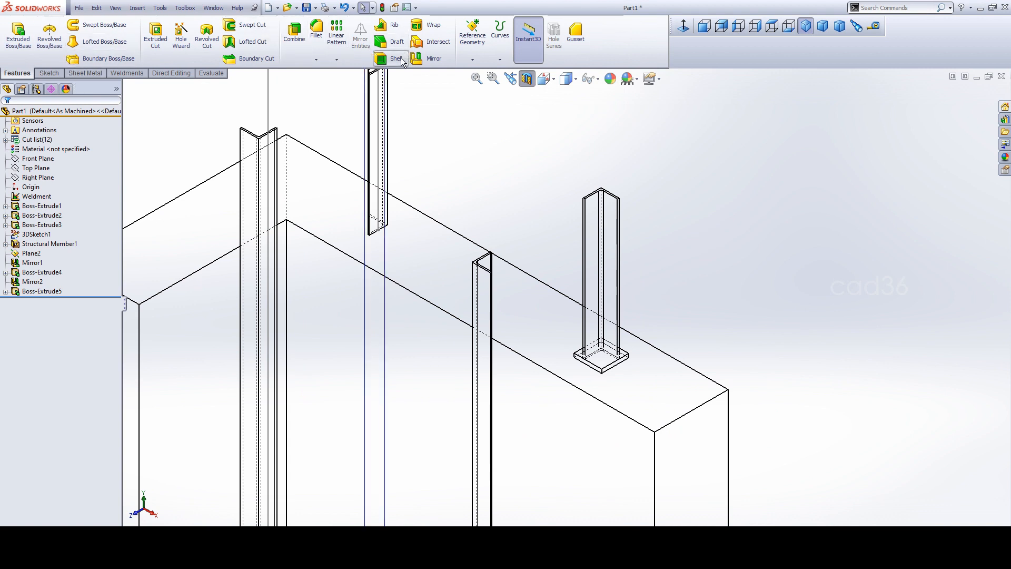
pyautogui.click(437, 58)
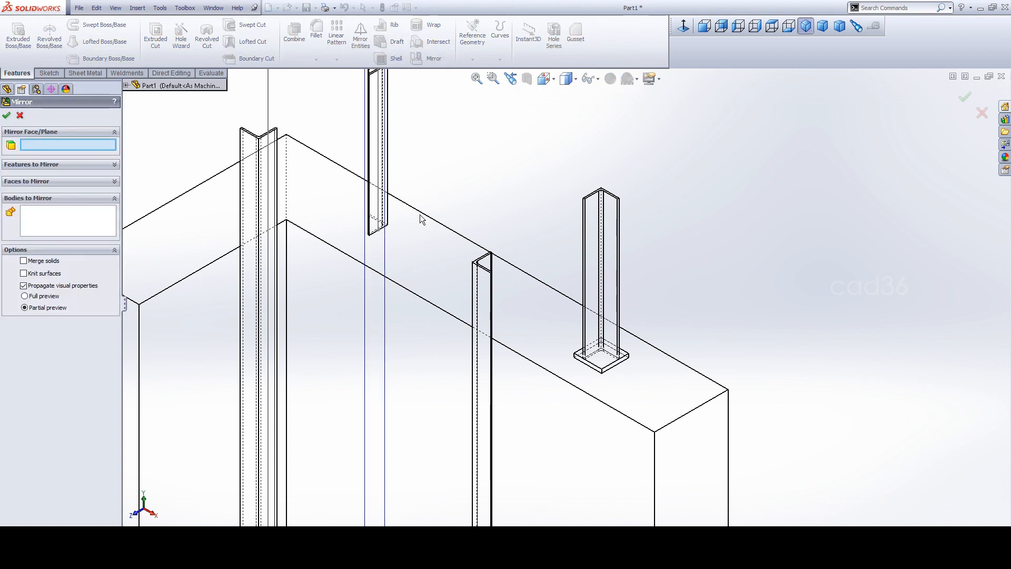
pyautogui.click(451, 319)
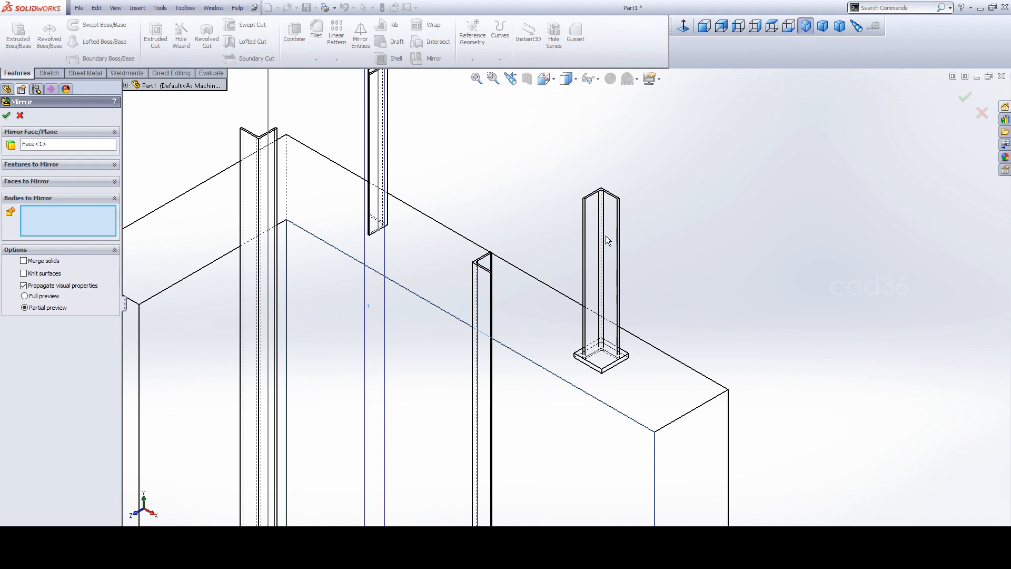
pyautogui.click(600, 368)
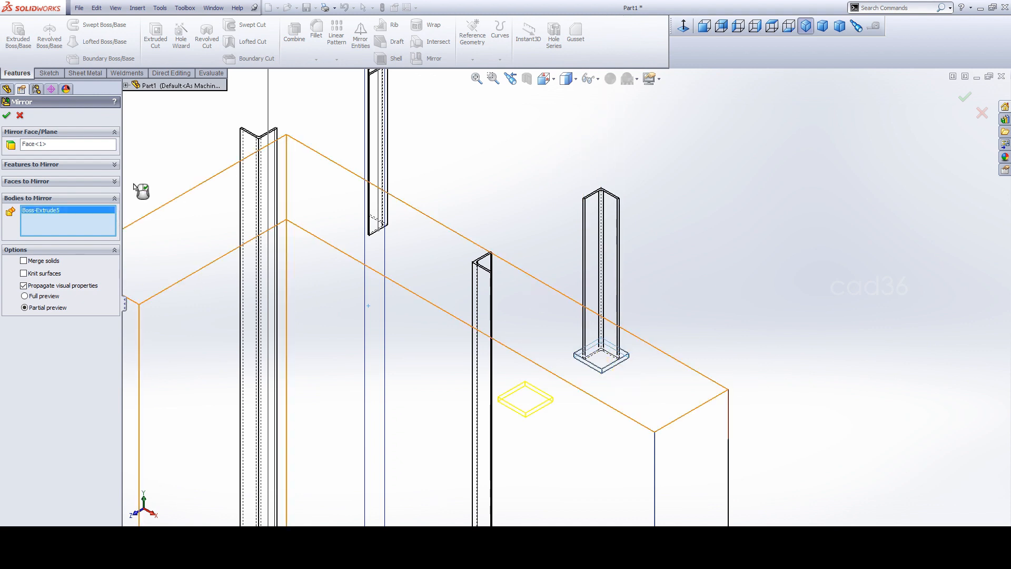
pyautogui.click(44, 148)
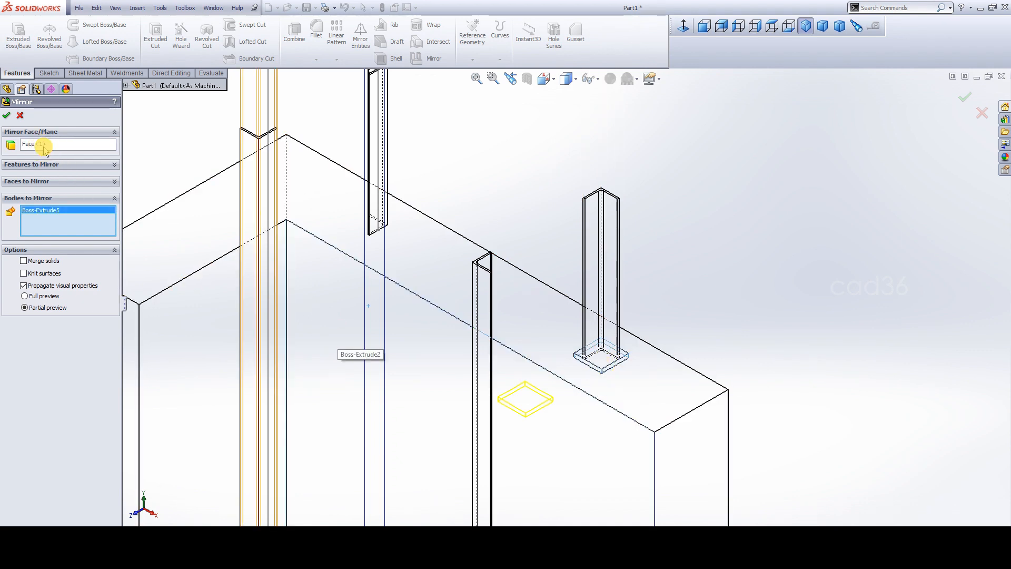
pyautogui.press('Delete')
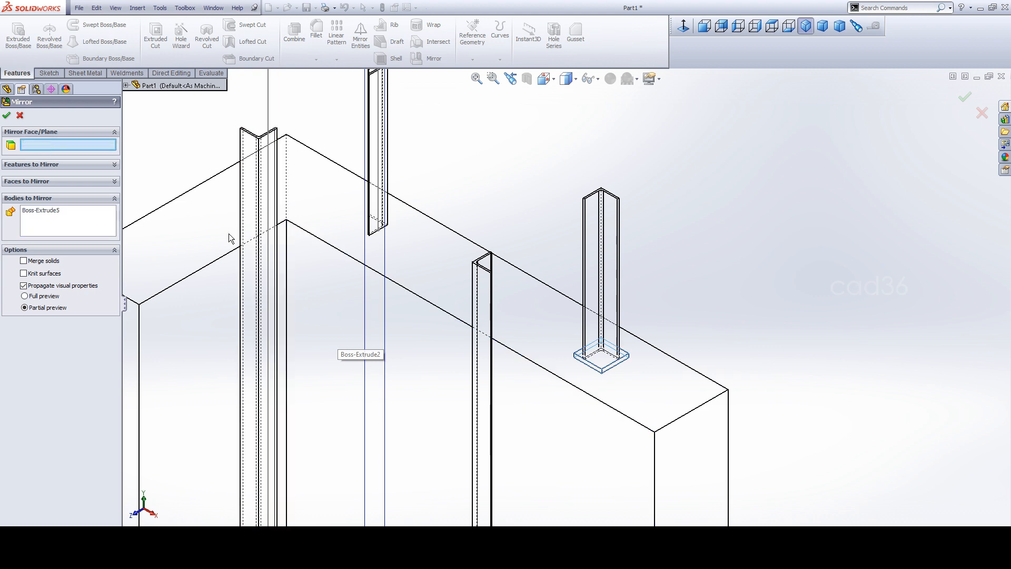
pyautogui.click(369, 323)
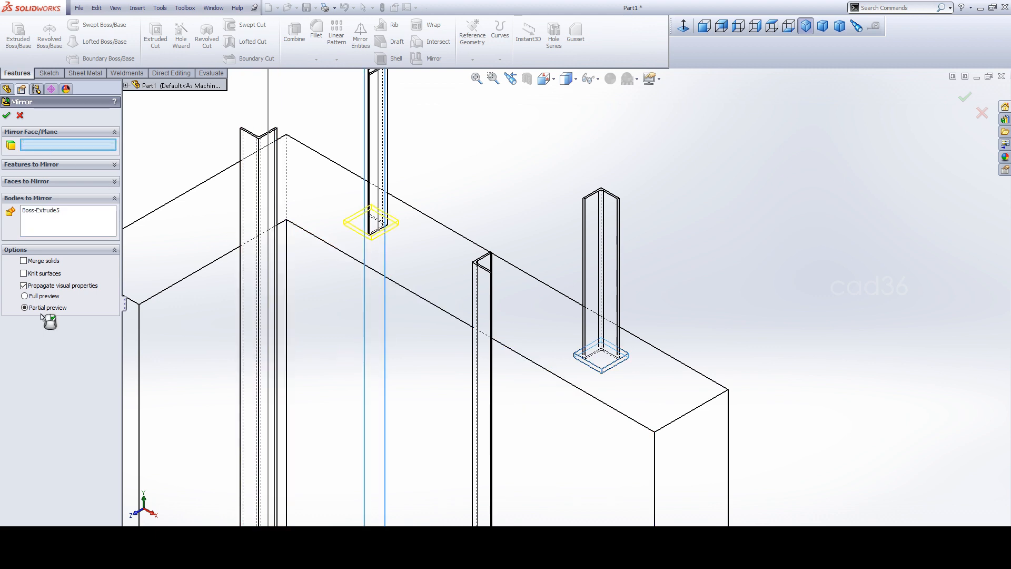
pyautogui.click(7, 116)
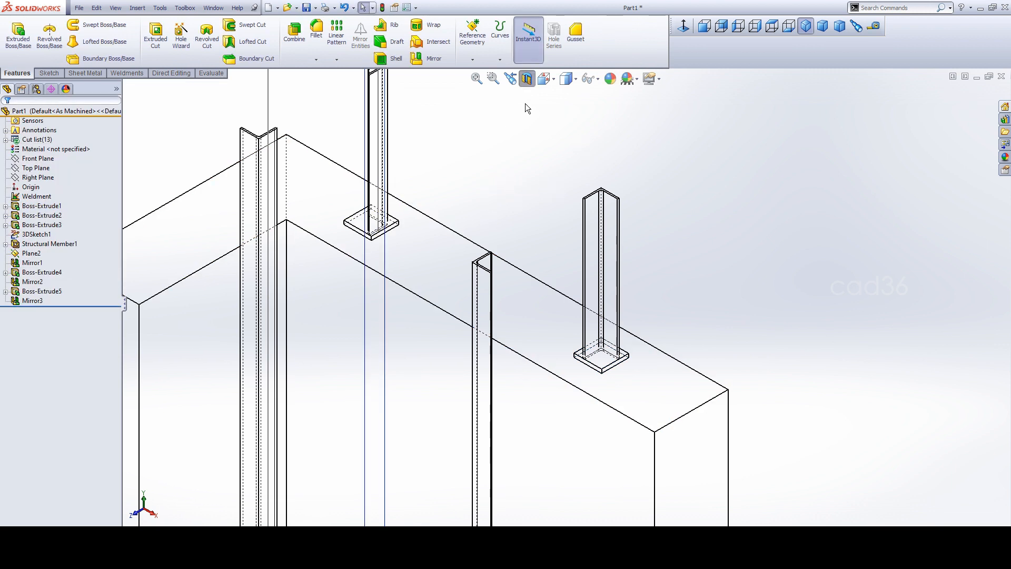
# Turn off the section view and display the whole model shaded with edges
pyautogui.click(525, 79)
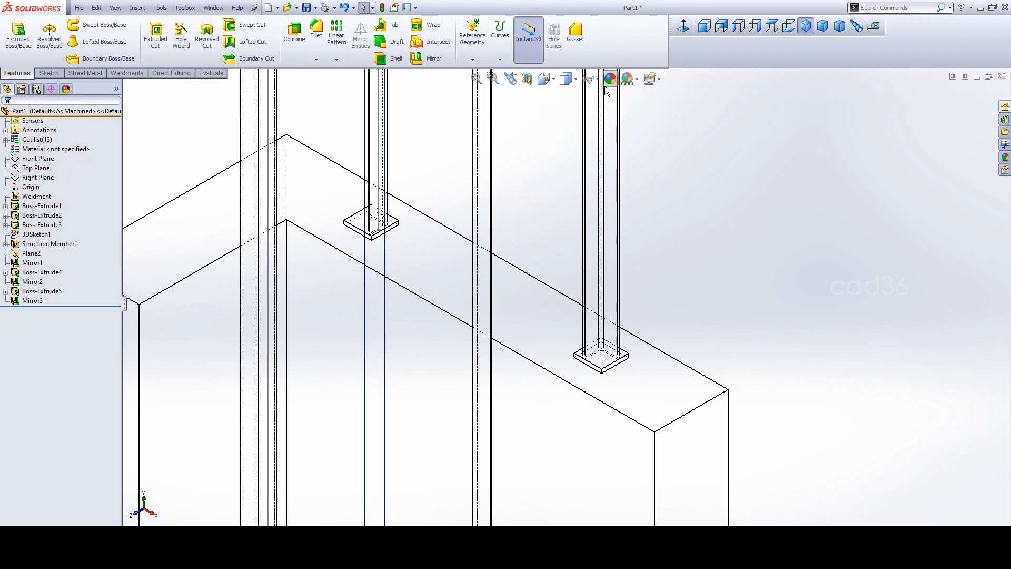
pyautogui.click(568, 79)
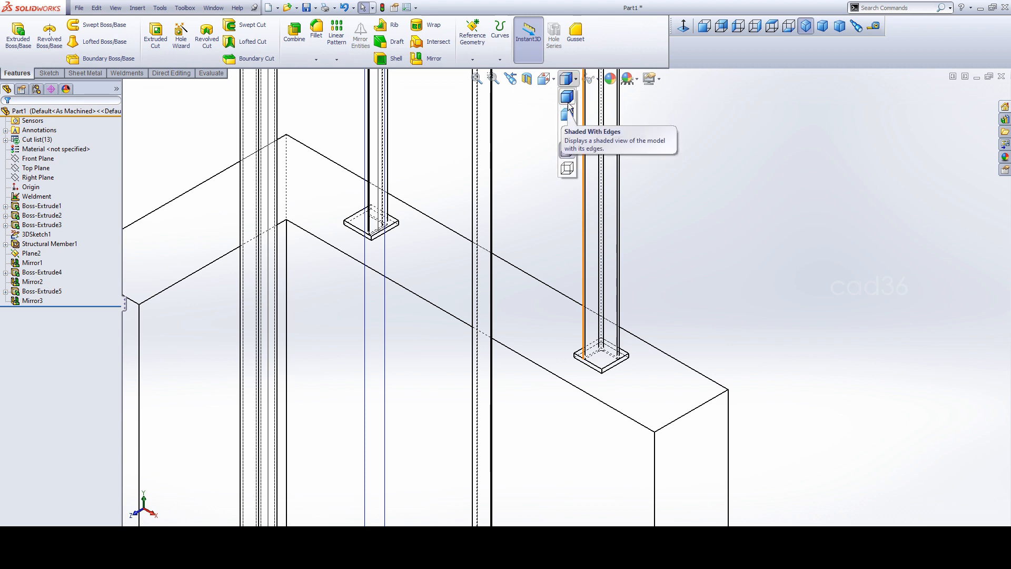
pyautogui.click(568, 97)
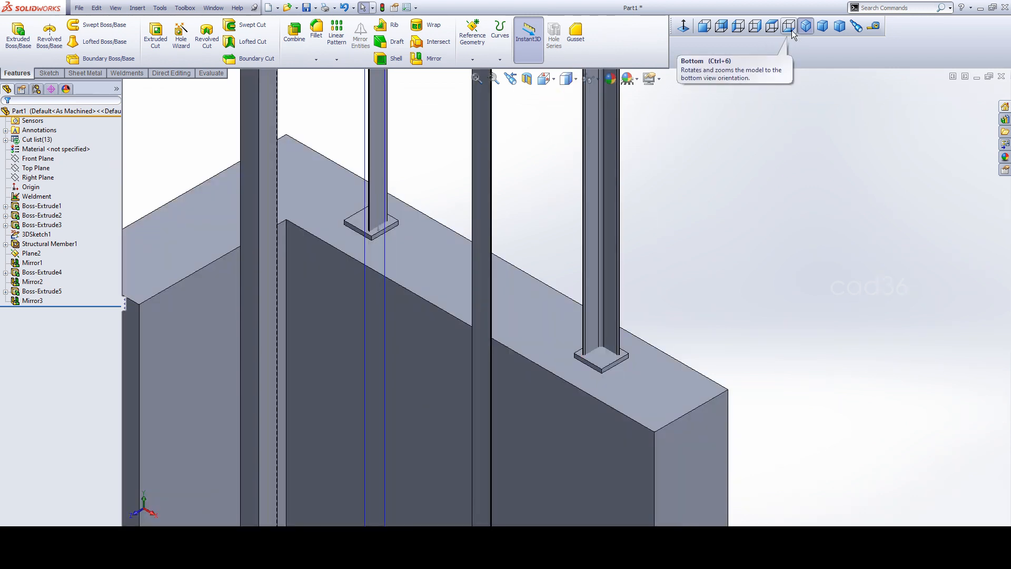
pyautogui.click(476, 78)
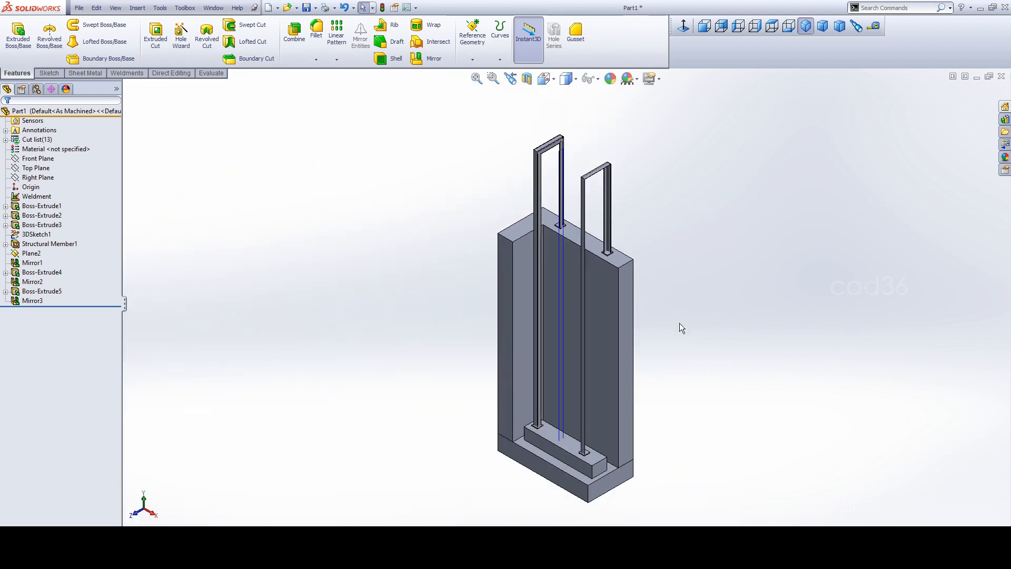
pyautogui.hotkey('ctrl', '4')
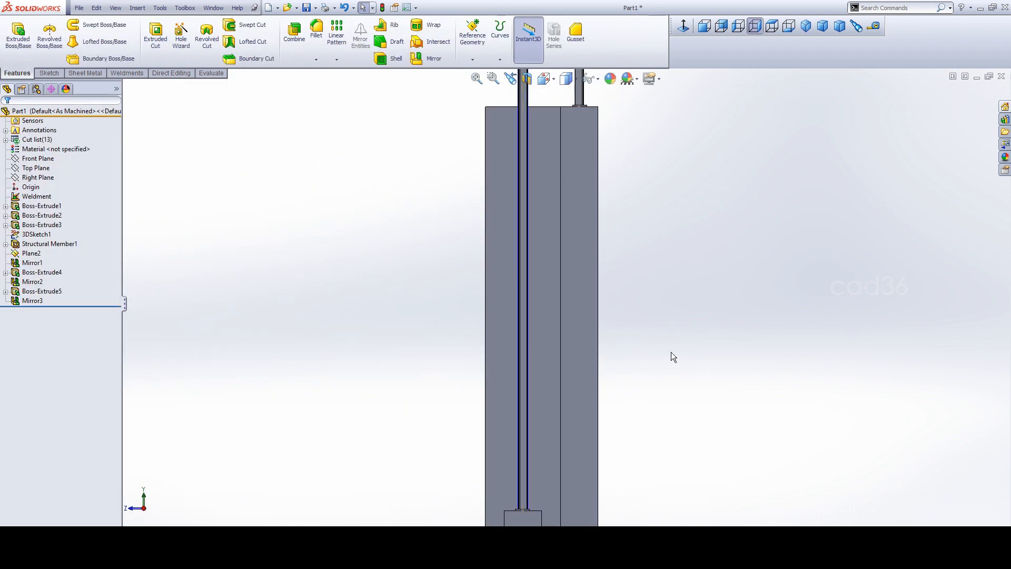
pyautogui.click(806, 26)
pyautogui.scroll(-5, 625, 284)
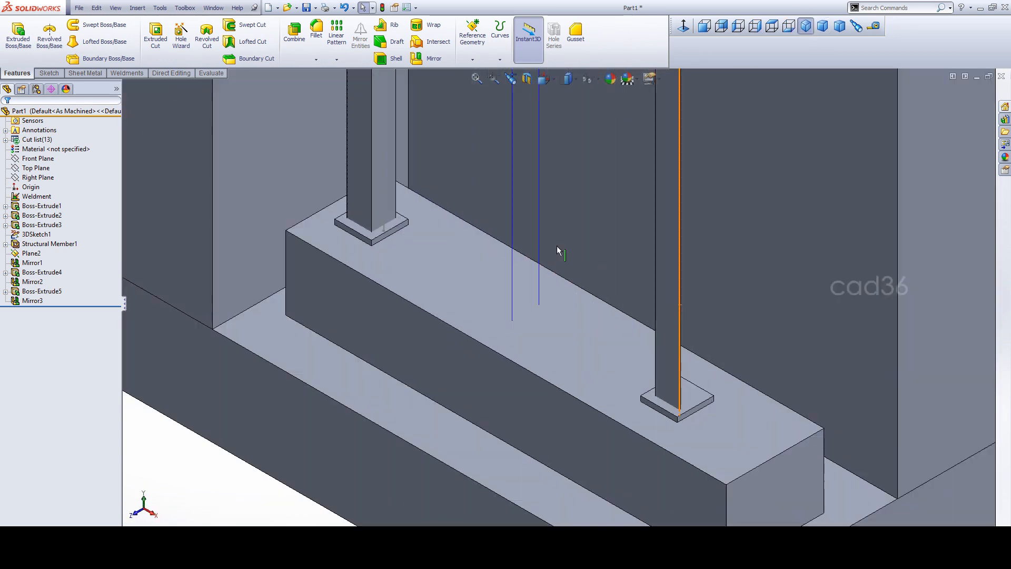
# Start a sketch on Plane2 between the rails, viewed square on, and display the model with hidden lines visible
pyautogui.click(524, 254)
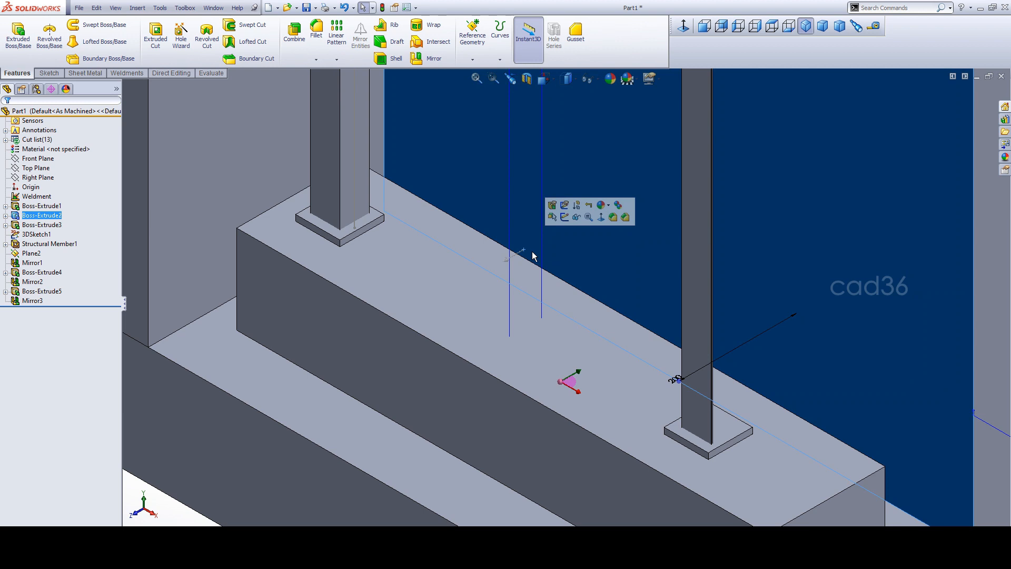
pyautogui.scroll(3, 492, 262)
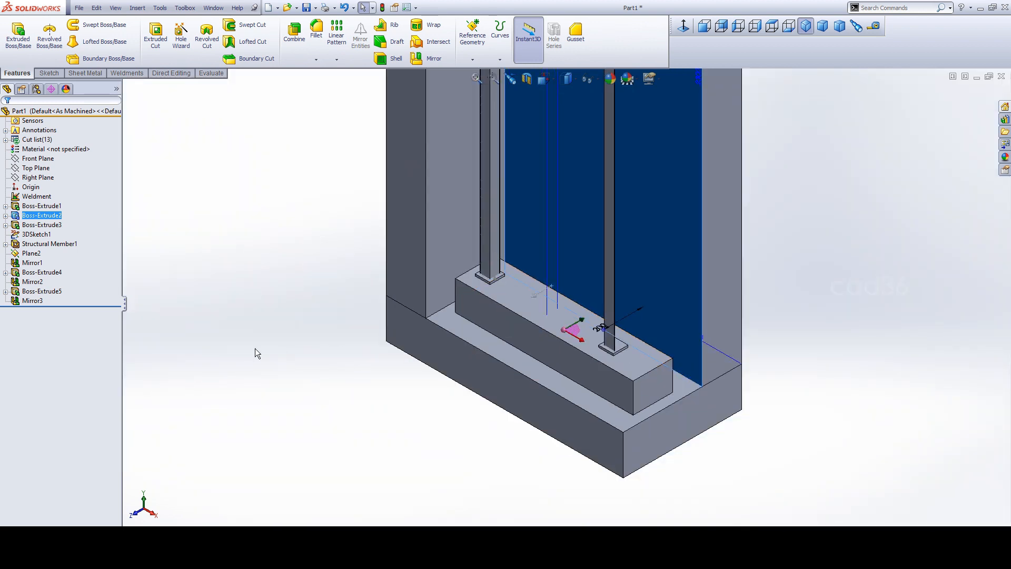
pyautogui.click(32, 281)
pyautogui.click(37, 253)
pyautogui.click(44, 235)
pyautogui.click(230, 278)
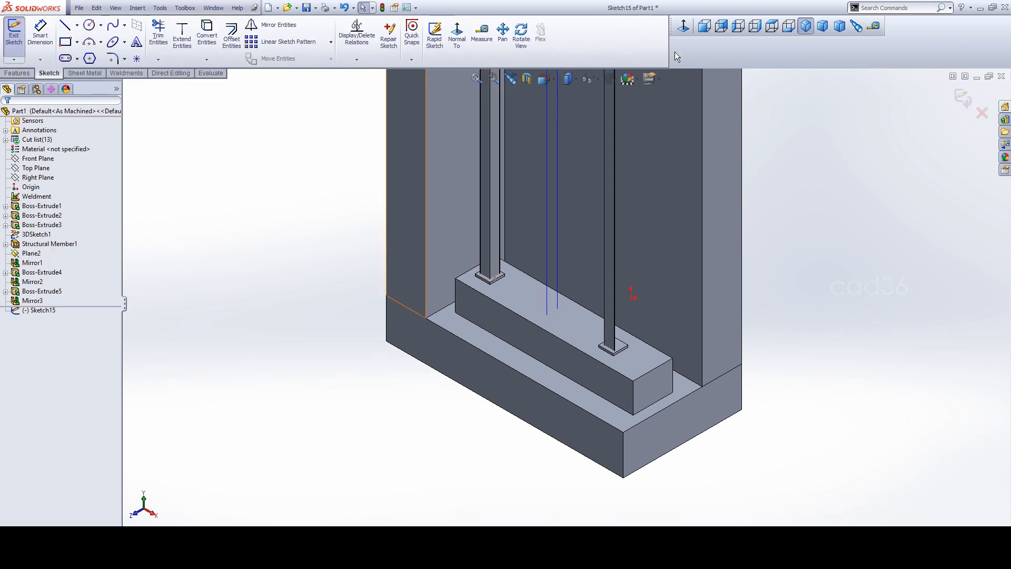
pyautogui.click(682, 27)
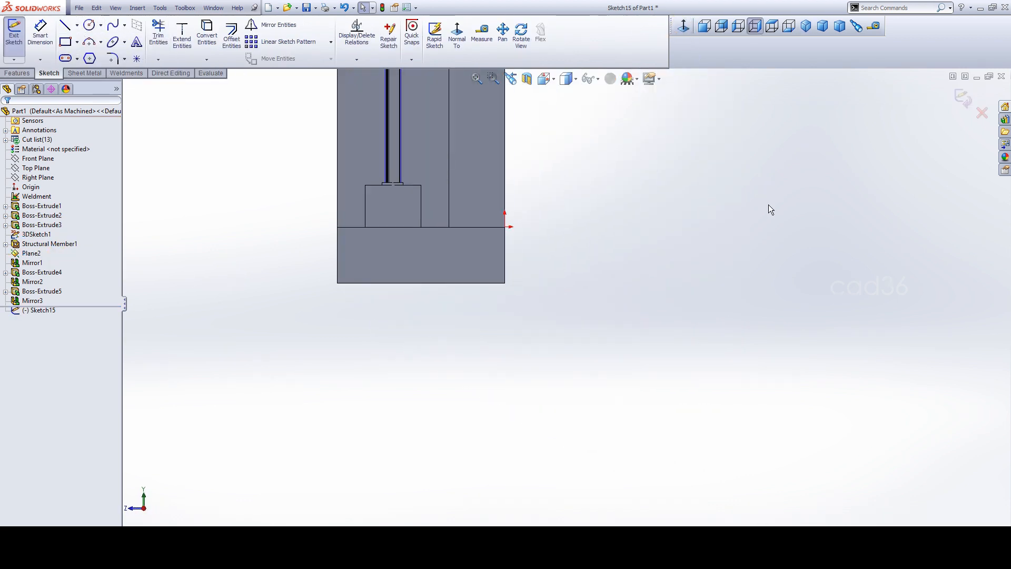
pyautogui.click(575, 79)
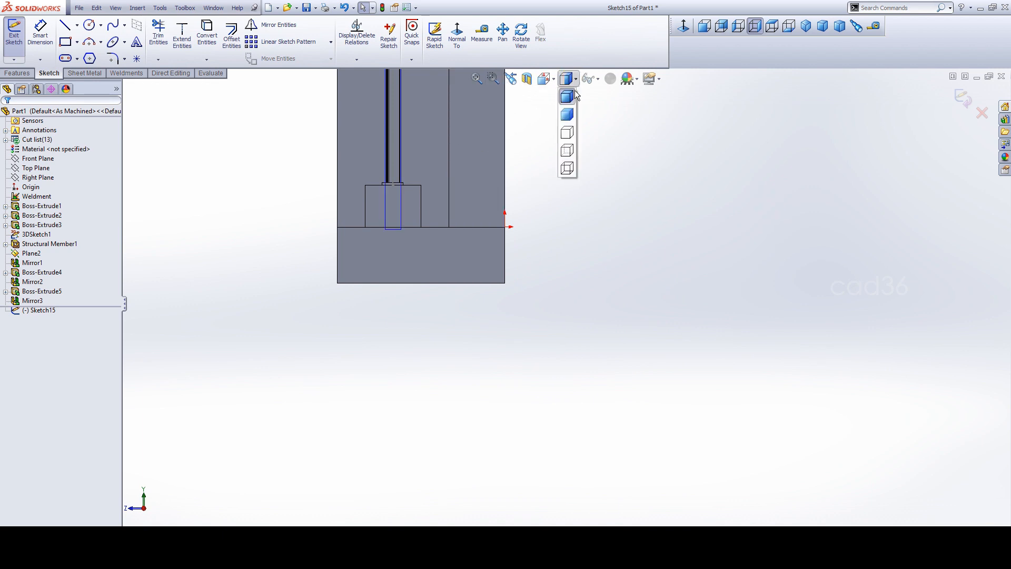
pyautogui.click(567, 150)
pyautogui.scroll(4, 390, 169)
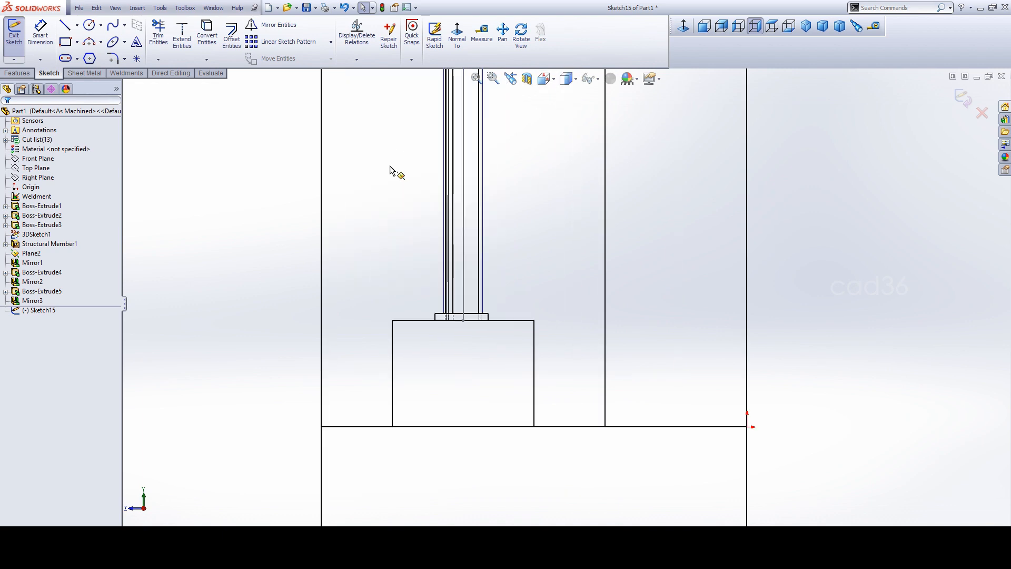
# Sketch a circle on the front rail's vertical centreline above the base plate and set its diameter to 18 mm
pyautogui.click(89, 25)
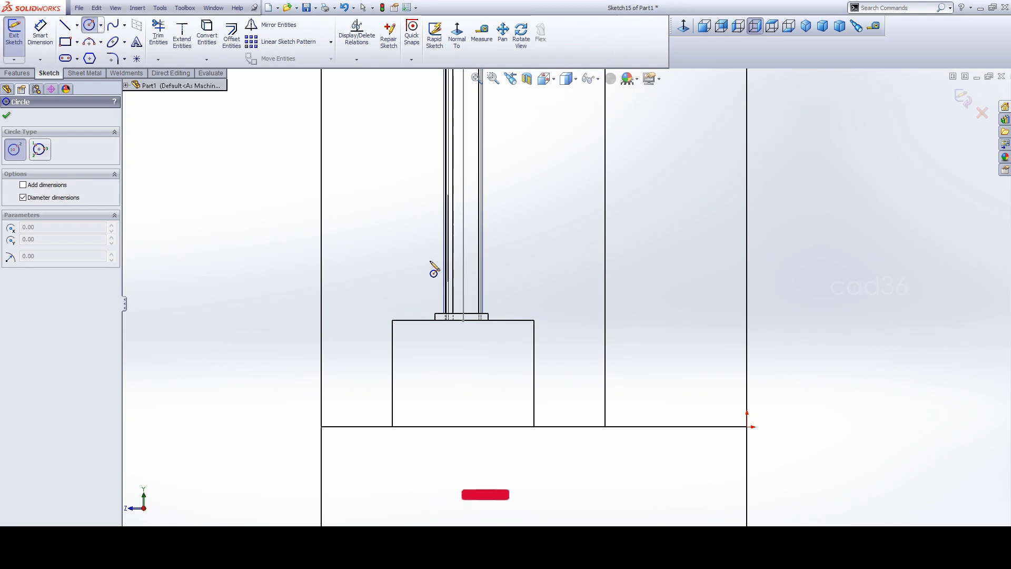
pyautogui.click(464, 260)
pyautogui.click(476, 269)
pyautogui.click(42, 32)
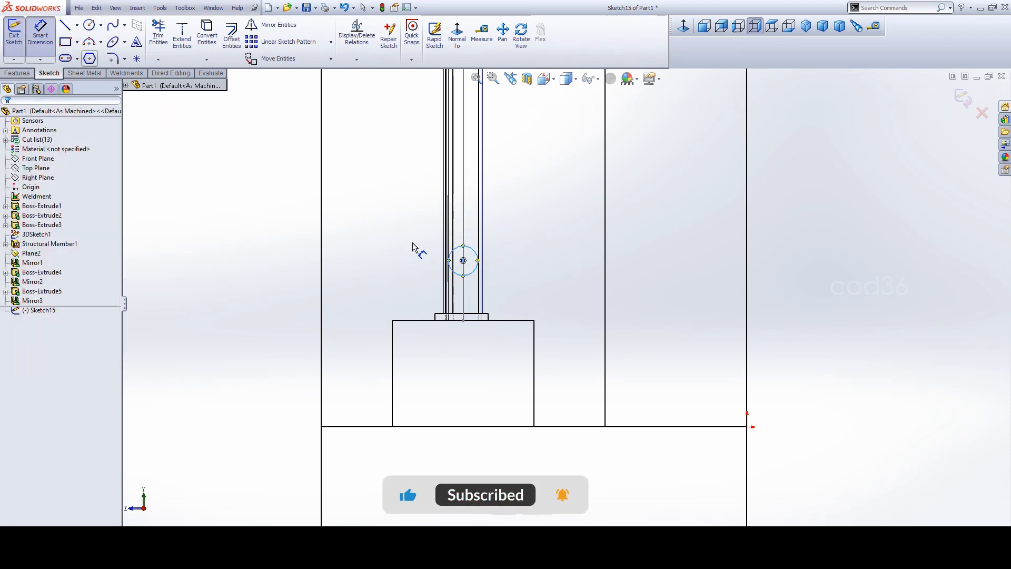
pyautogui.click(473, 255)
pyautogui.click(523, 228)
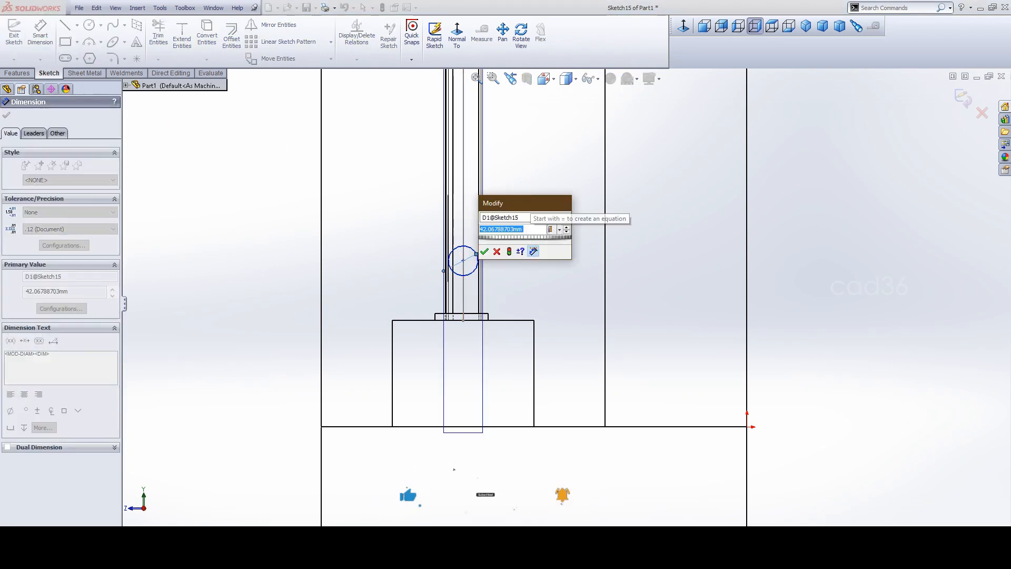
pyautogui.write('18')
pyautogui.press('Return')
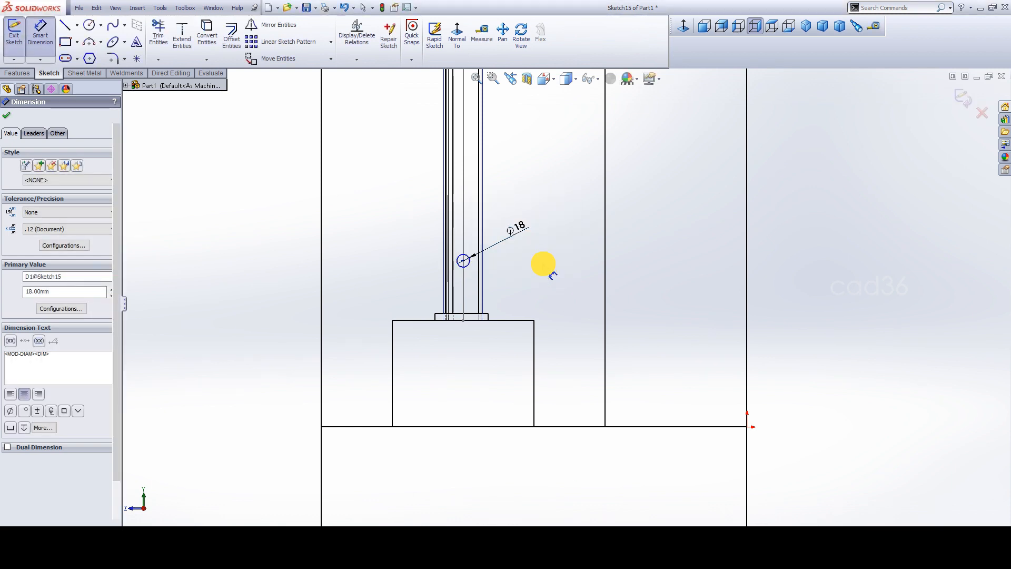
pyautogui.click(544, 264)
# Dimension the circle's centre 100 mm above the top edge of the step block
pyautogui.scroll(-3, 480, 261)
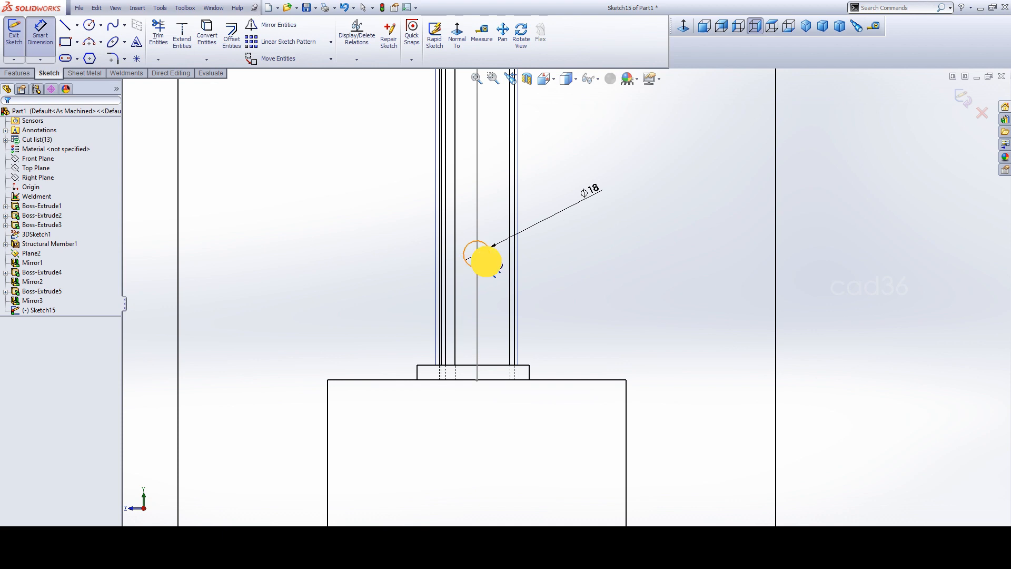
pyautogui.click(487, 263)
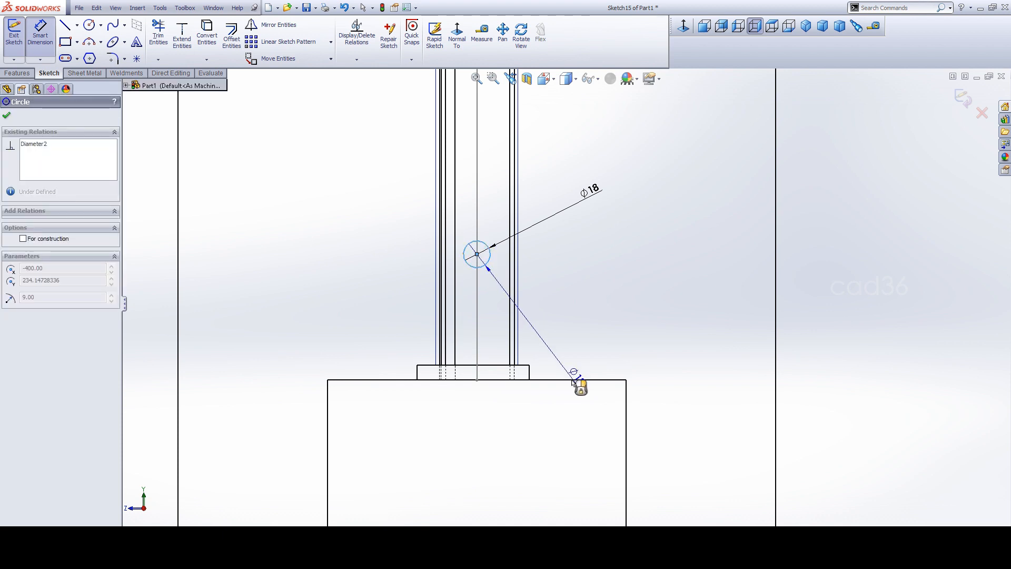
pyautogui.click(579, 380)
pyautogui.click(598, 316)
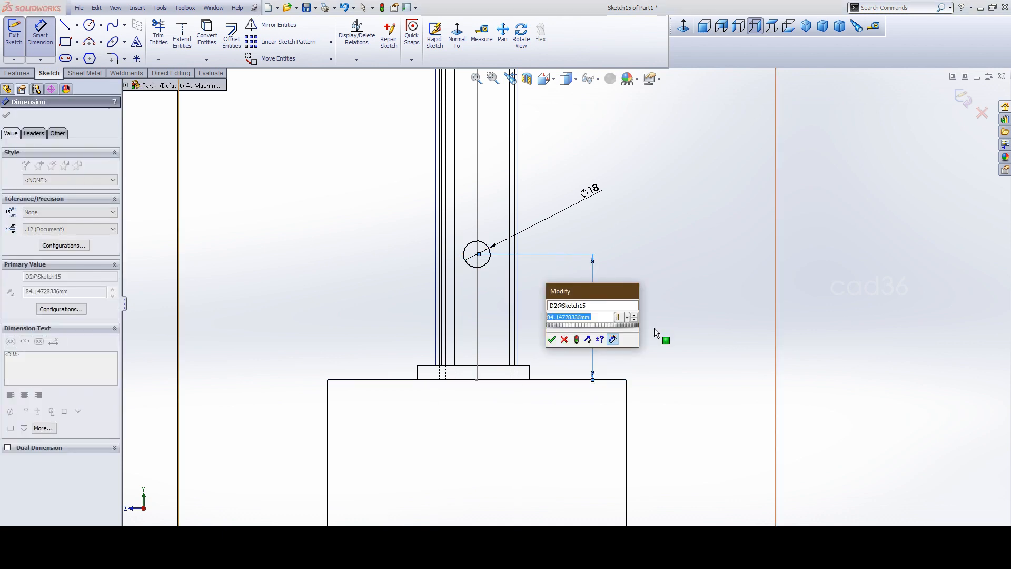
pyautogui.write('100')
pyautogui.press('Return')
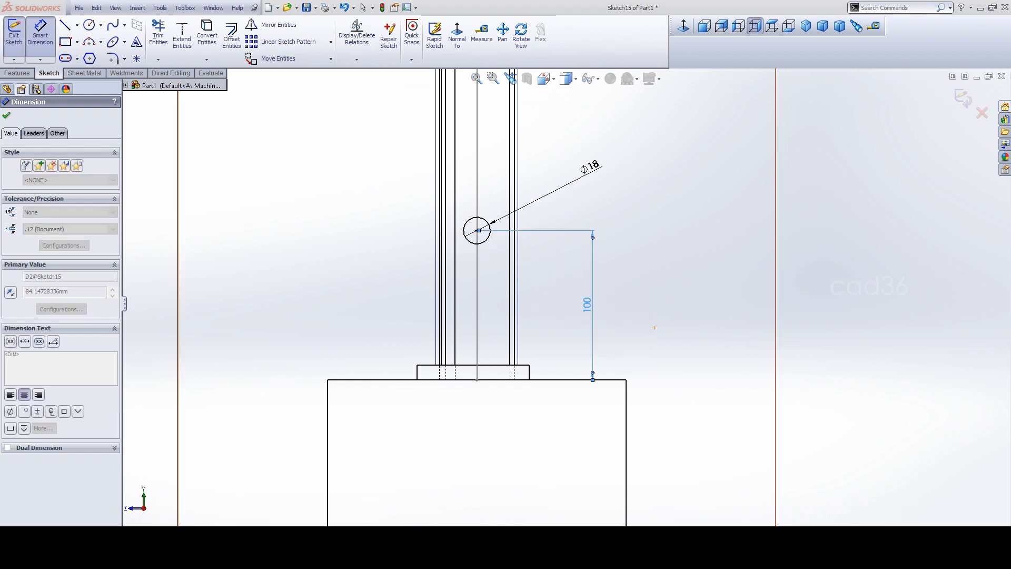
pyautogui.click(742, 281)
# Set up a linear sketch pattern of the 18 mm circle running upward along the rail edge with 200 mm spacing
pyautogui.click(17, 73)
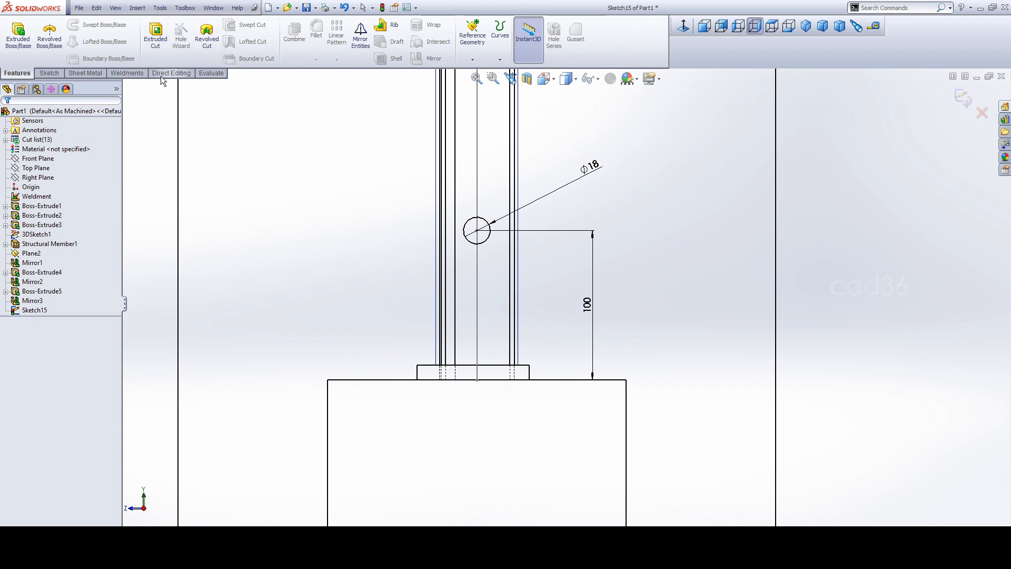
pyautogui.click(49, 74)
pyautogui.click(274, 41)
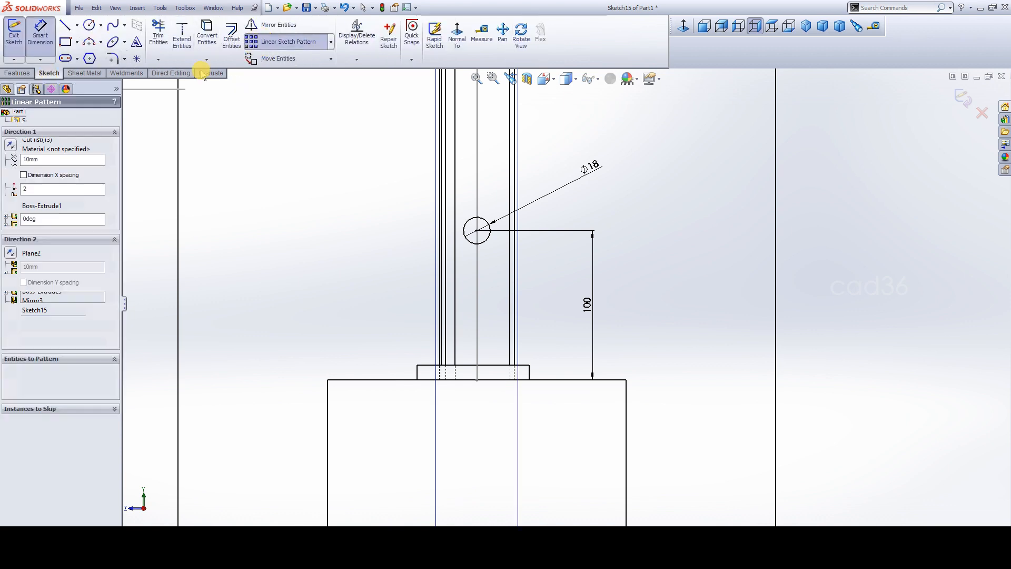
pyautogui.click(515, 299)
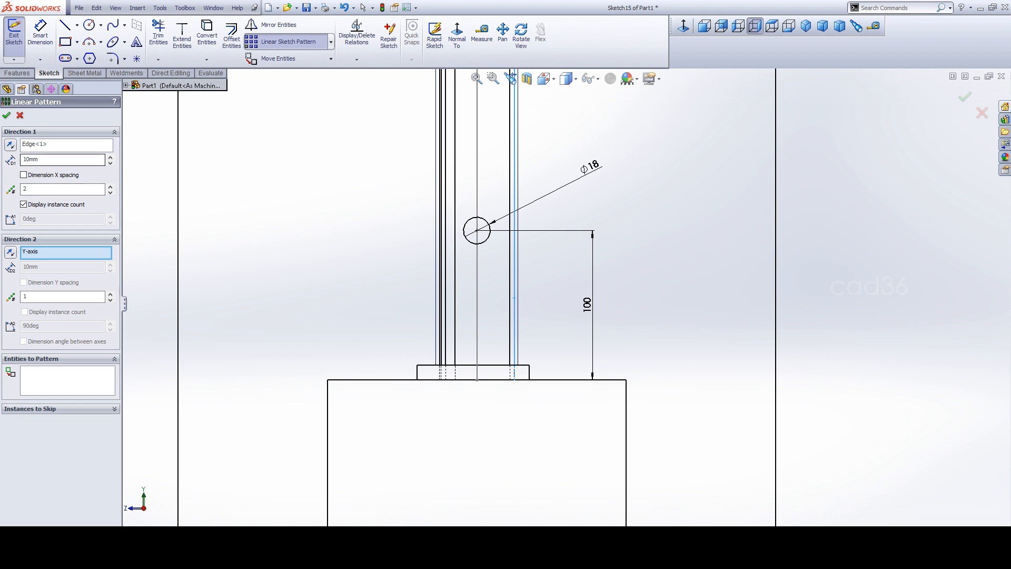
pyautogui.doubleClick(46, 159)
pyautogui.click(46, 188)
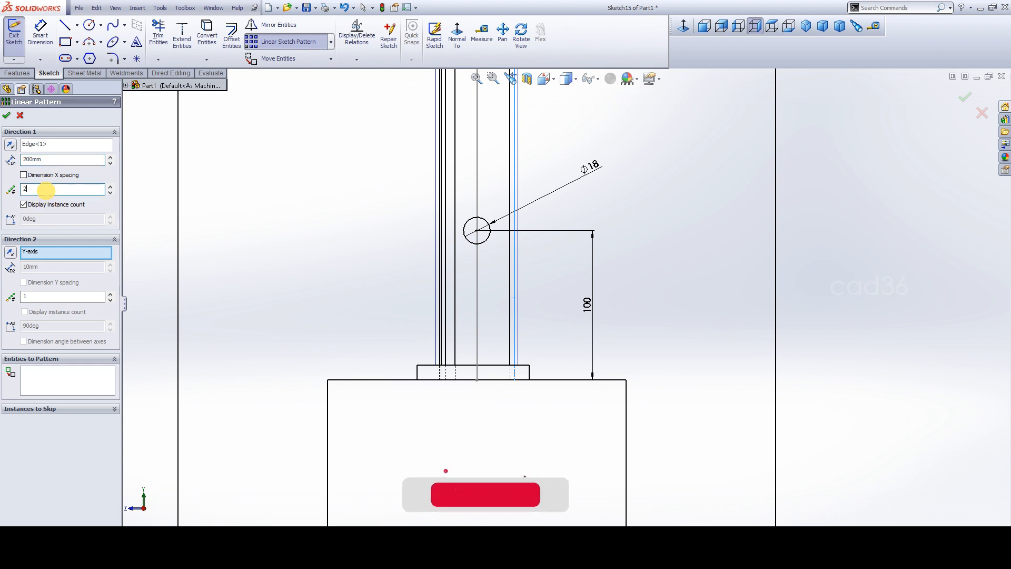
pyautogui.click(69, 393)
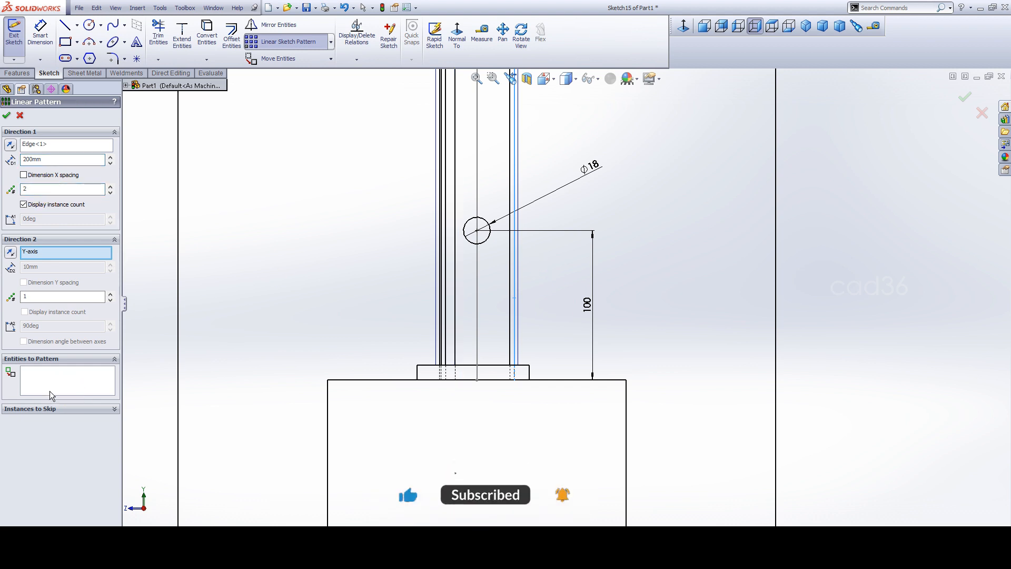
pyautogui.click(53, 379)
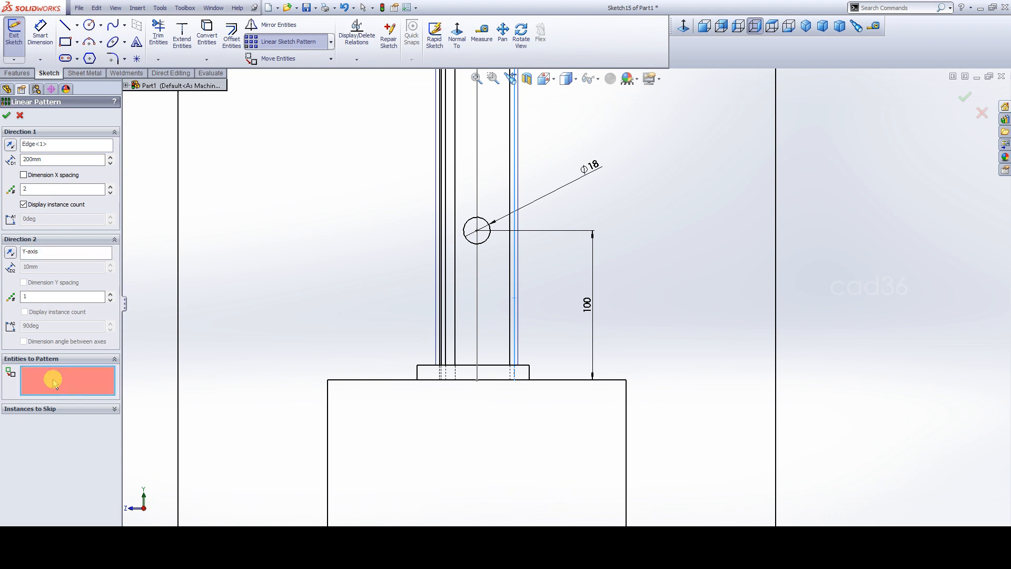
pyautogui.click(487, 242)
pyautogui.scroll(3, 565, 302)
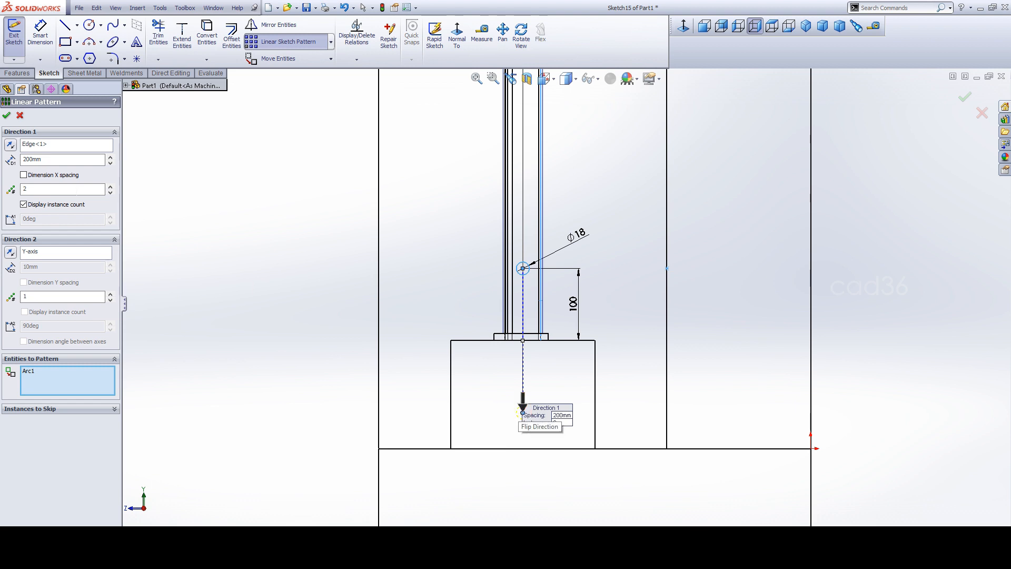
pyautogui.click(11, 145)
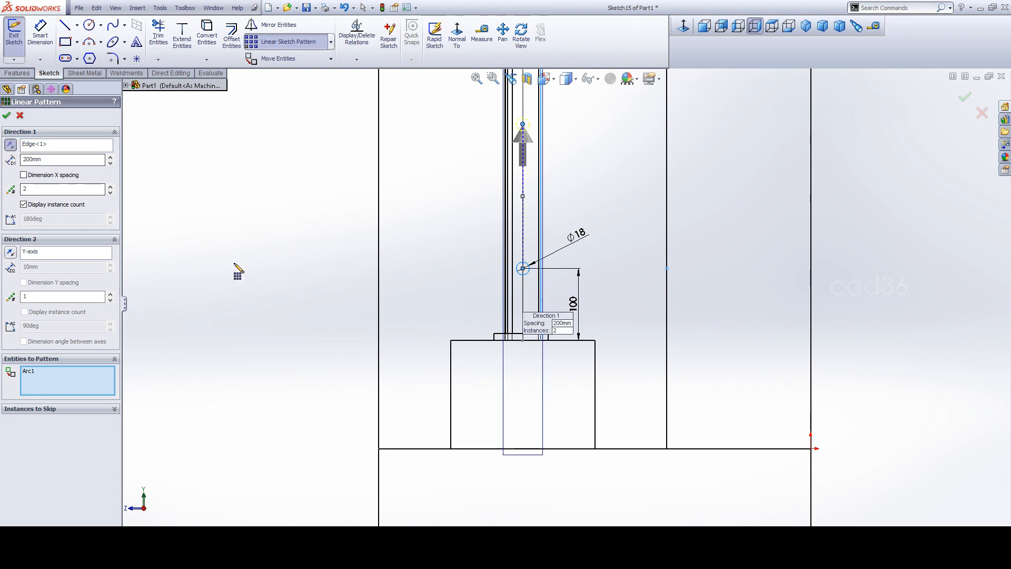
# Set the circle pattern to 11 instances along the rail and apply it
pyautogui.click(477, 79)
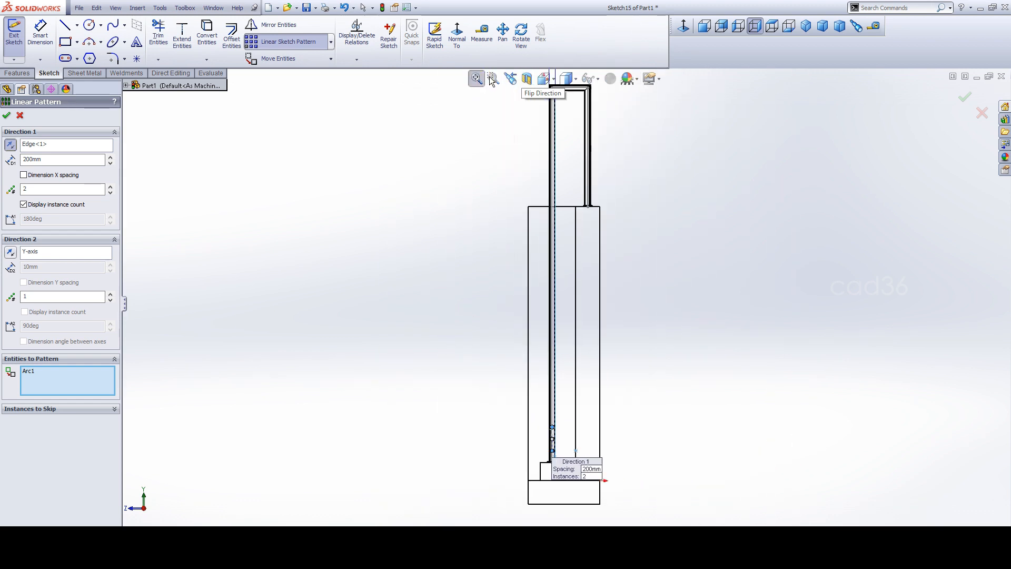
pyautogui.click(491, 78)
pyautogui.moveTo(520, 219); pyautogui.dragTo(629, 476)
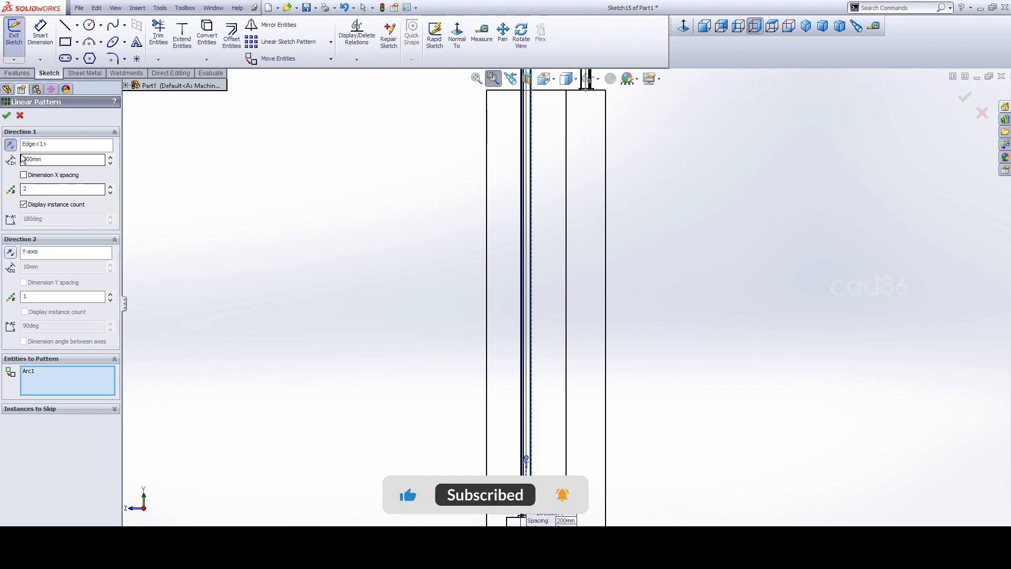
pyautogui.click(110, 186)
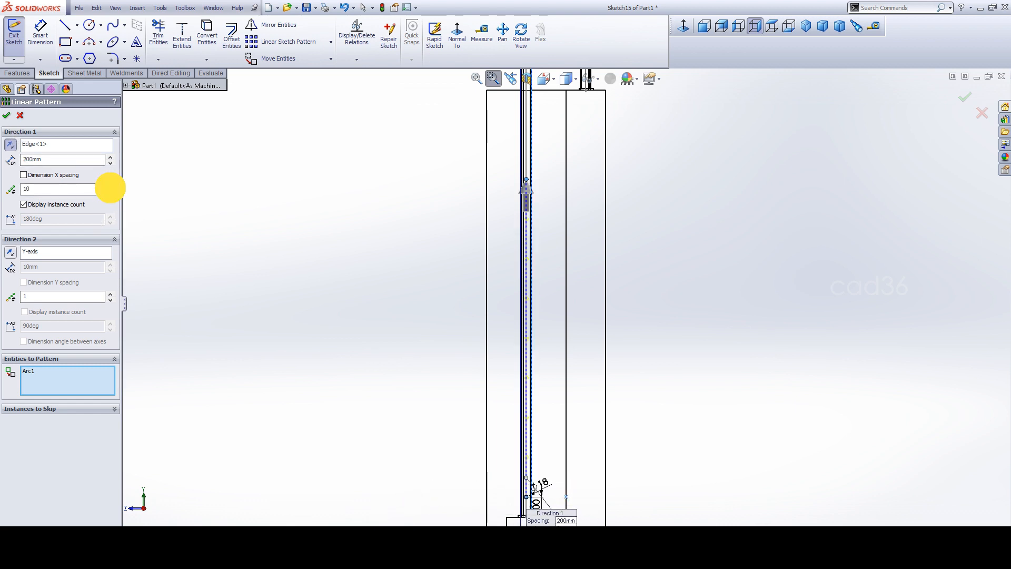
pyautogui.press('z')
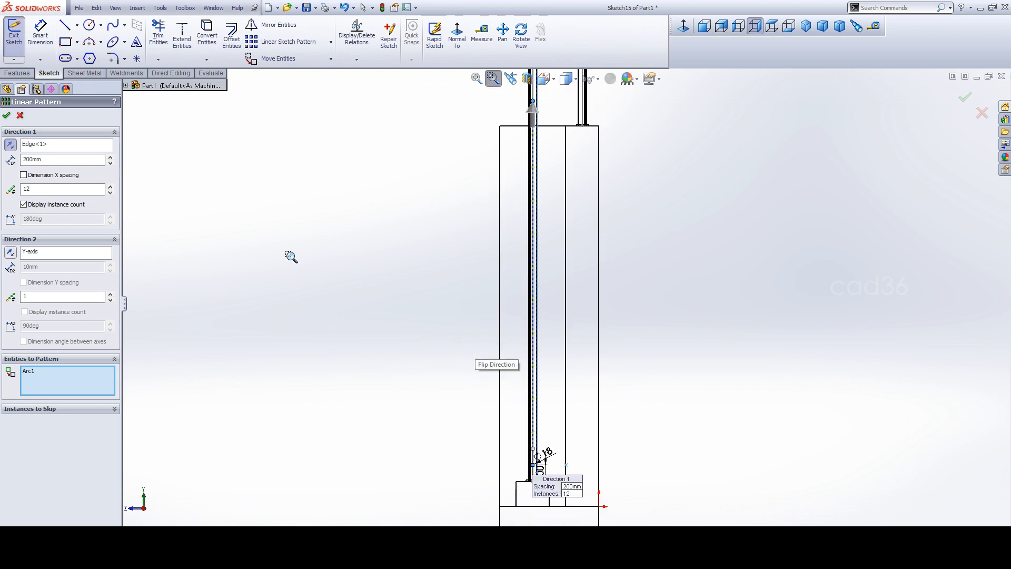
pyautogui.click(110, 197)
pyautogui.click(111, 194)
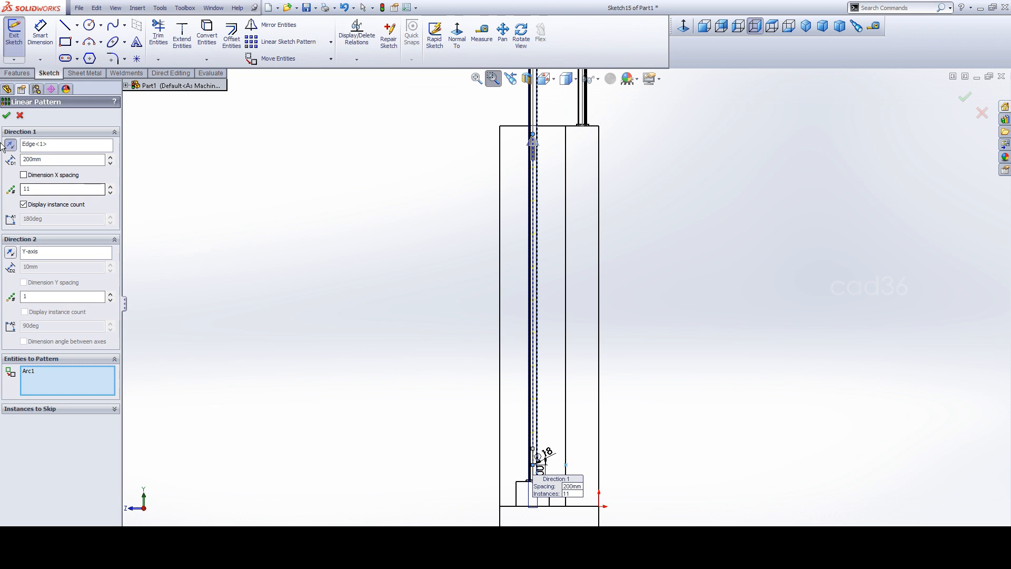
pyautogui.click(6, 116)
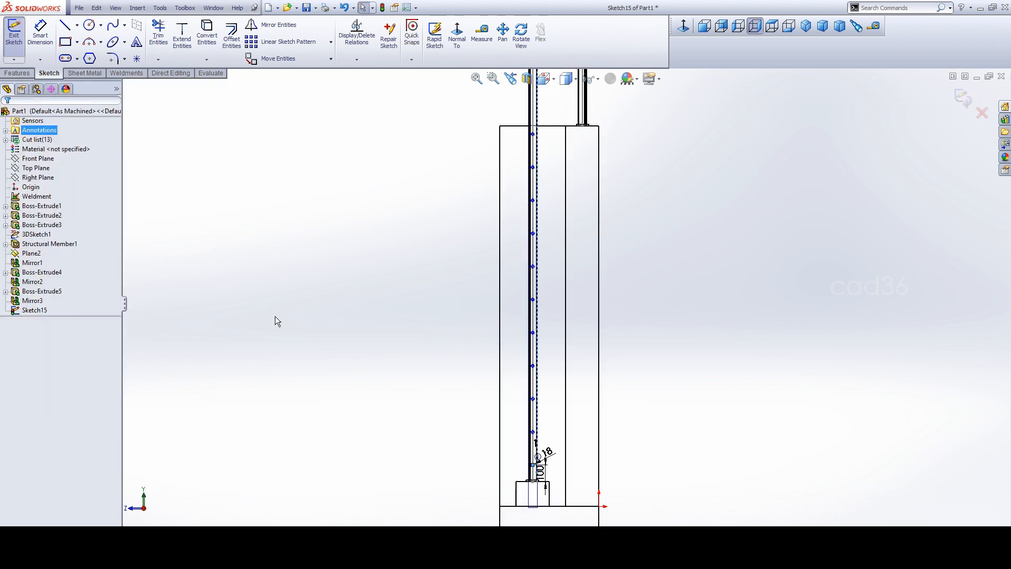
# Start an extruded cut from the patterned circles, shown in isometric view, with a Mid Plane end condition
pyautogui.click(18, 73)
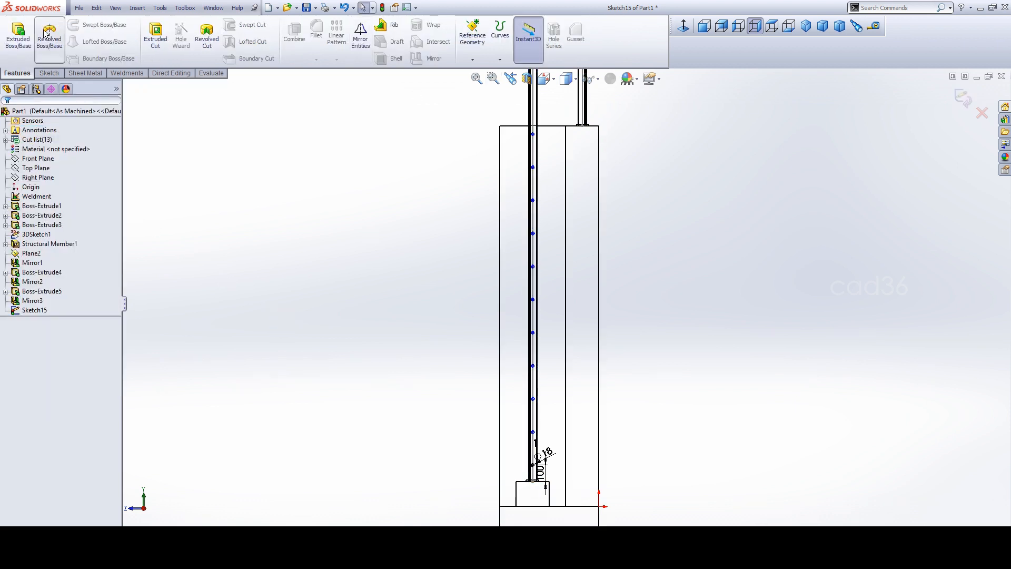
pyautogui.click(155, 34)
pyautogui.click(806, 30)
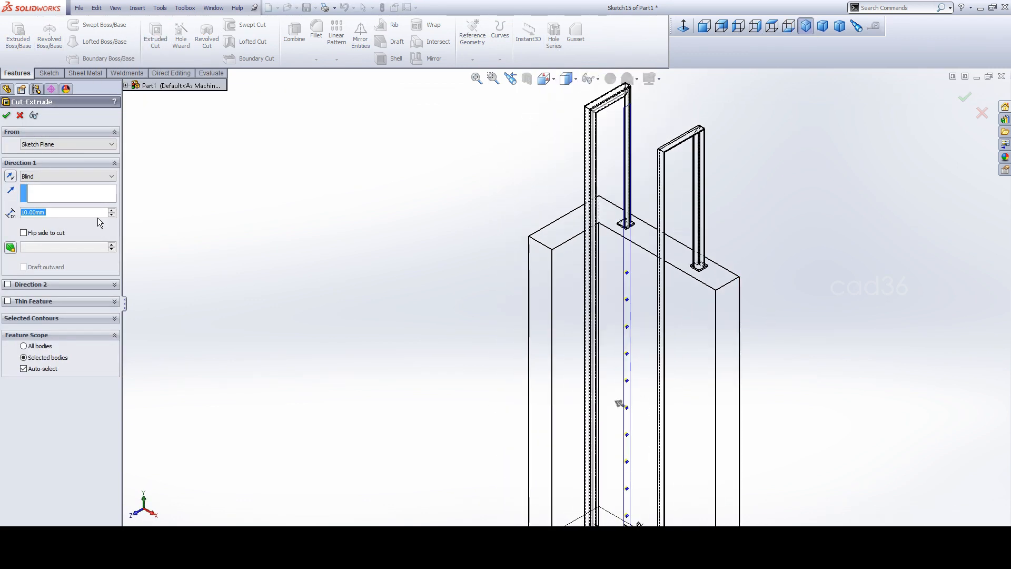
pyautogui.click(67, 177)
pyautogui.click(62, 234)
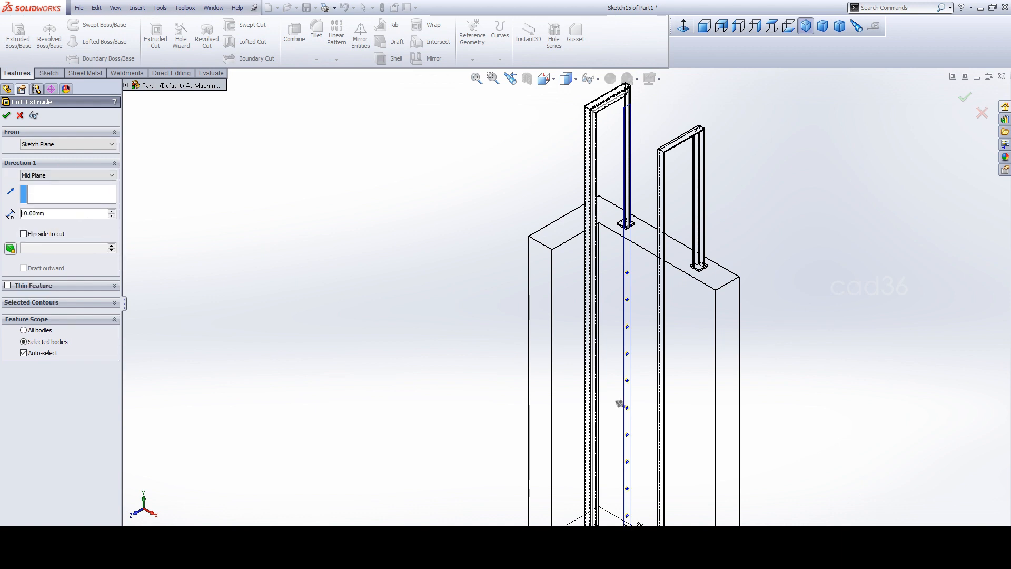
# Set the mid-plane cut depth to 630 mm and complete the rung holes through both rails
pyautogui.doubleClick(95, 215)
pyautogui.write('600')
pyautogui.press('Return')
pyautogui.scroll(-6, 653, 280)
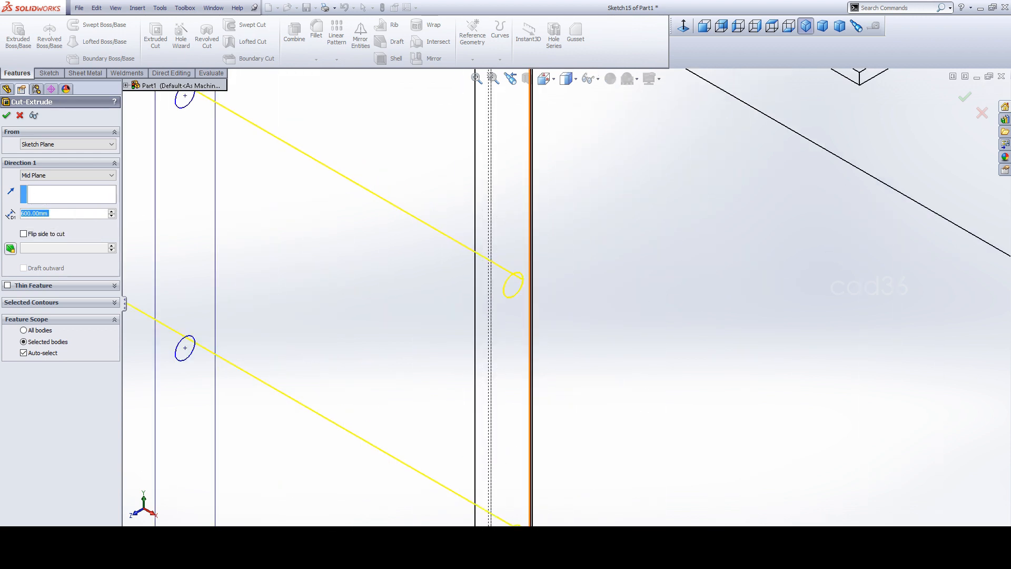
pyautogui.write('6')
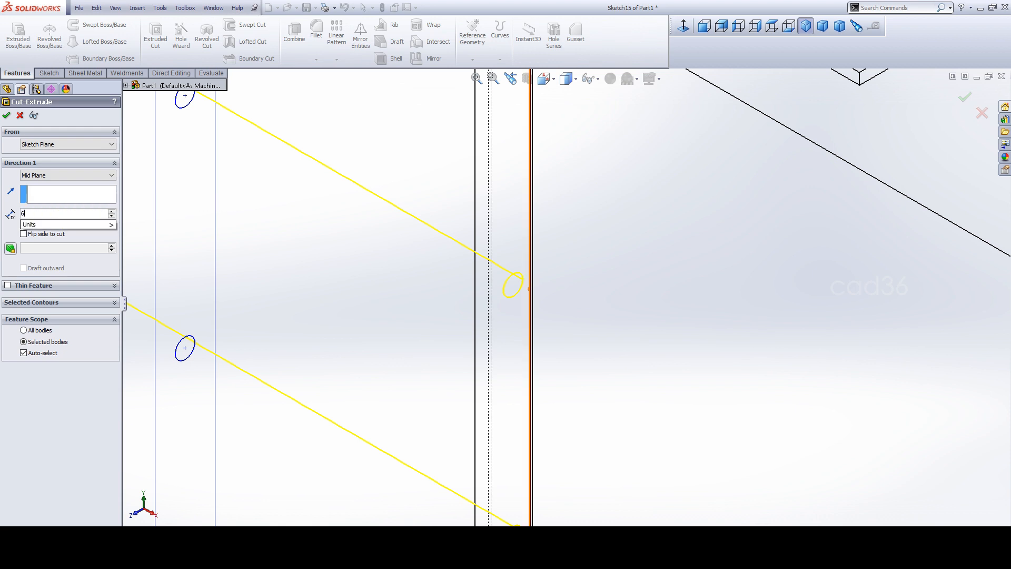
pyautogui.write('30.00mm')
pyautogui.click(6, 115)
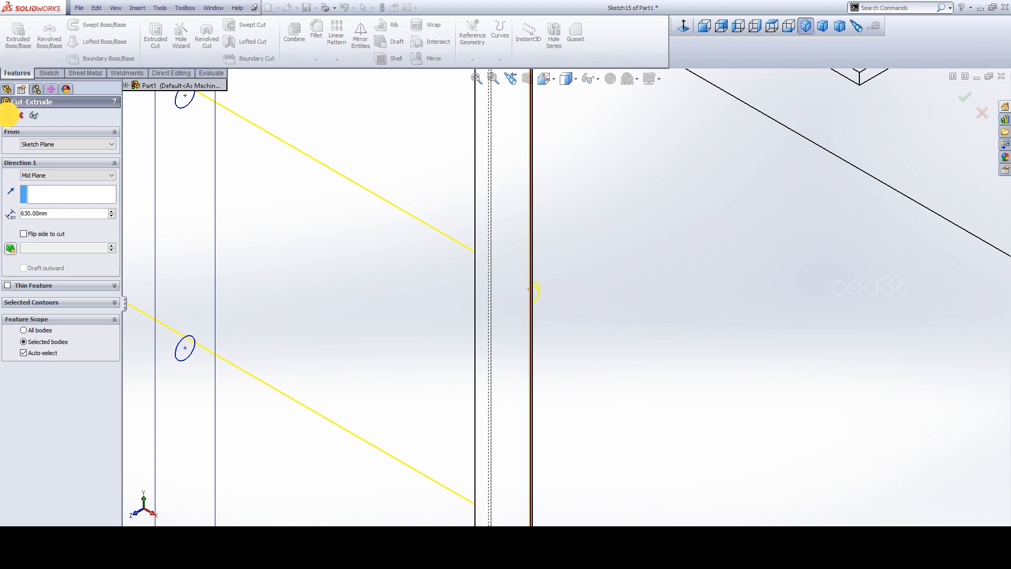
pyautogui.scroll(6, 635, 245)
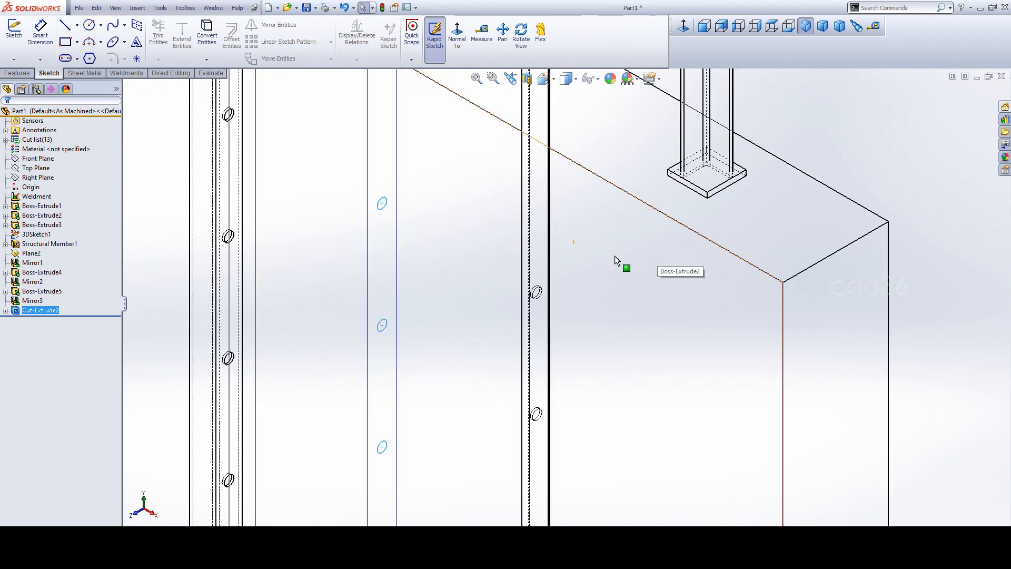
pyautogui.scroll(-1, 371, 188)
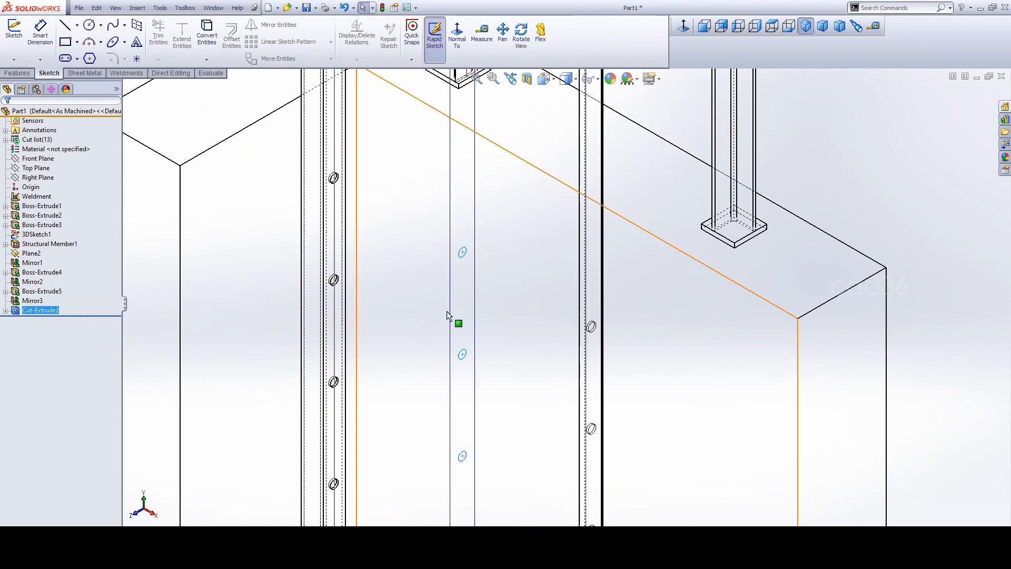
pyautogui.scroll(1, 800, 198)
pyautogui.click(827, 179)
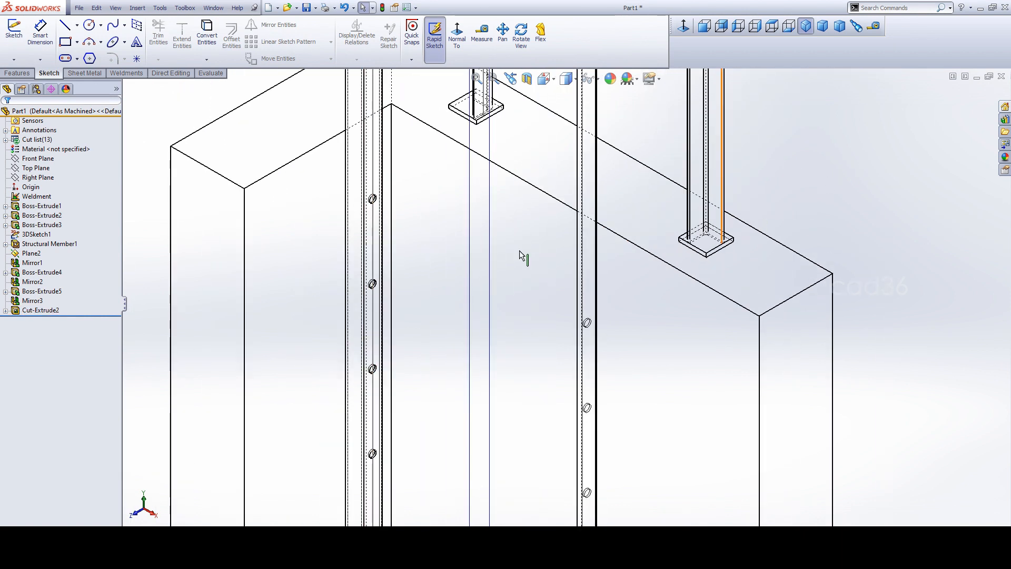
pyautogui.click(483, 223)
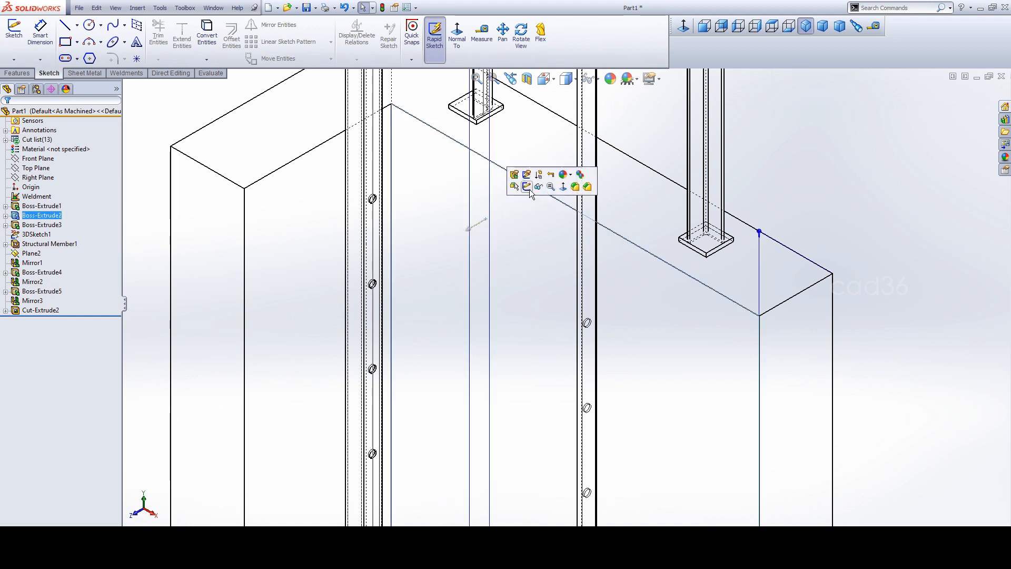
pyautogui.click(527, 187)
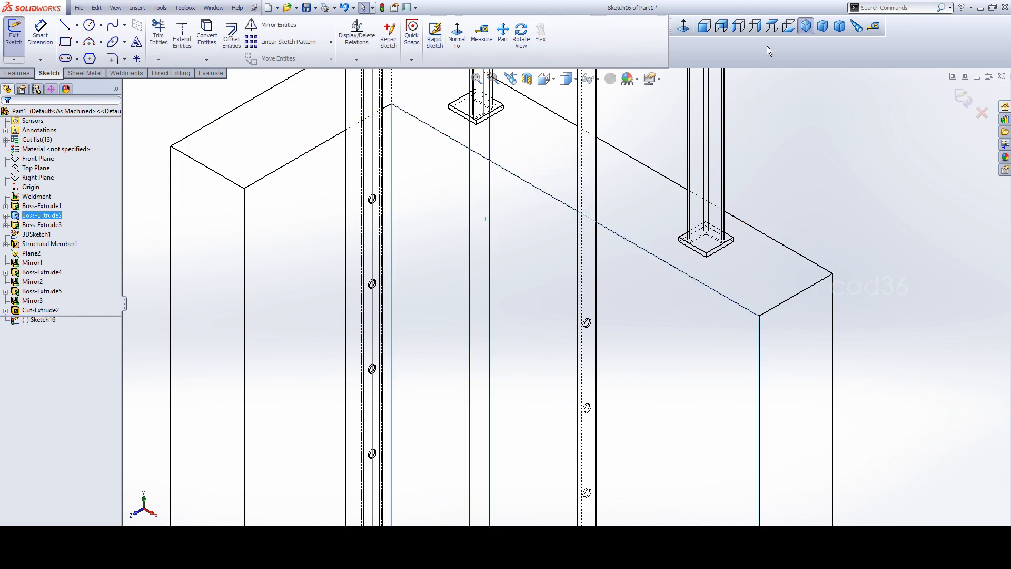
pyautogui.click(685, 27)
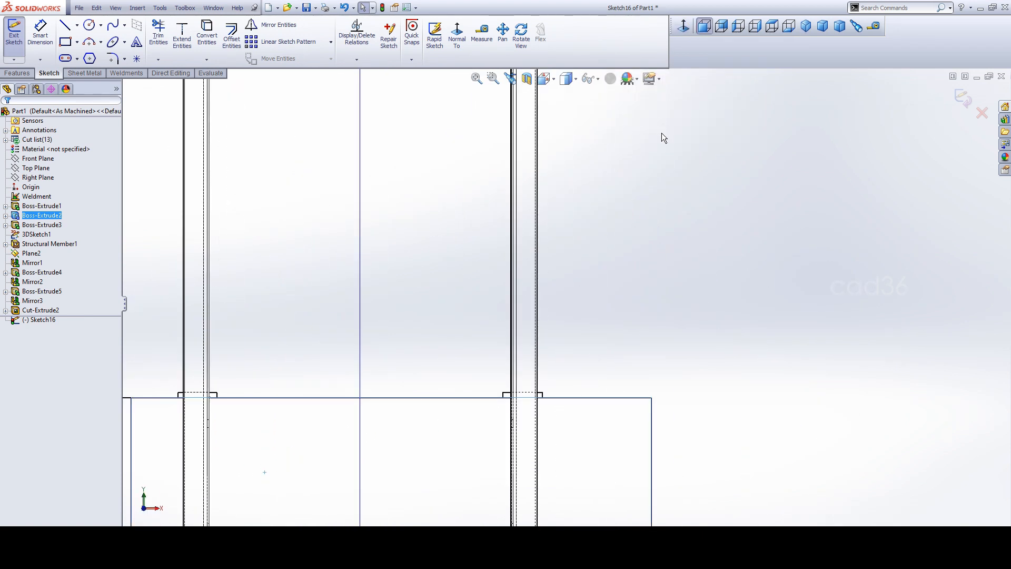
pyautogui.doubleClick(660, 157)
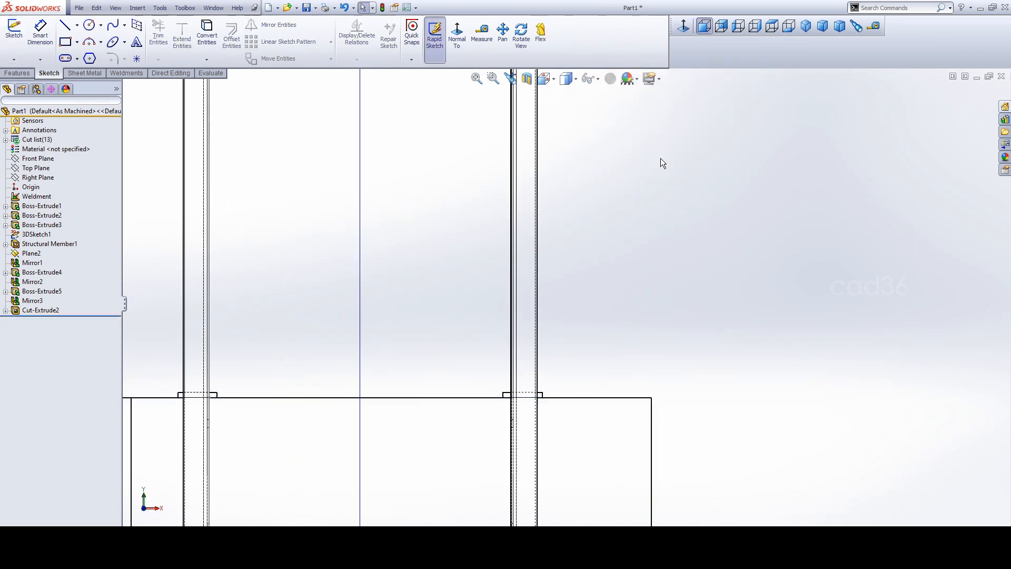
pyautogui.click(806, 26)
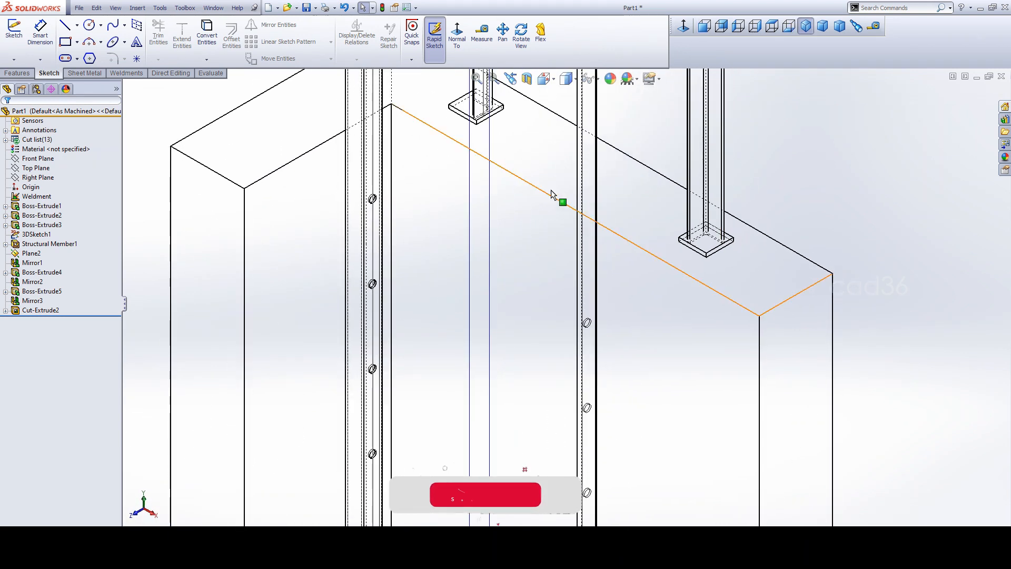
pyautogui.click(477, 216)
pyautogui.click(814, 145)
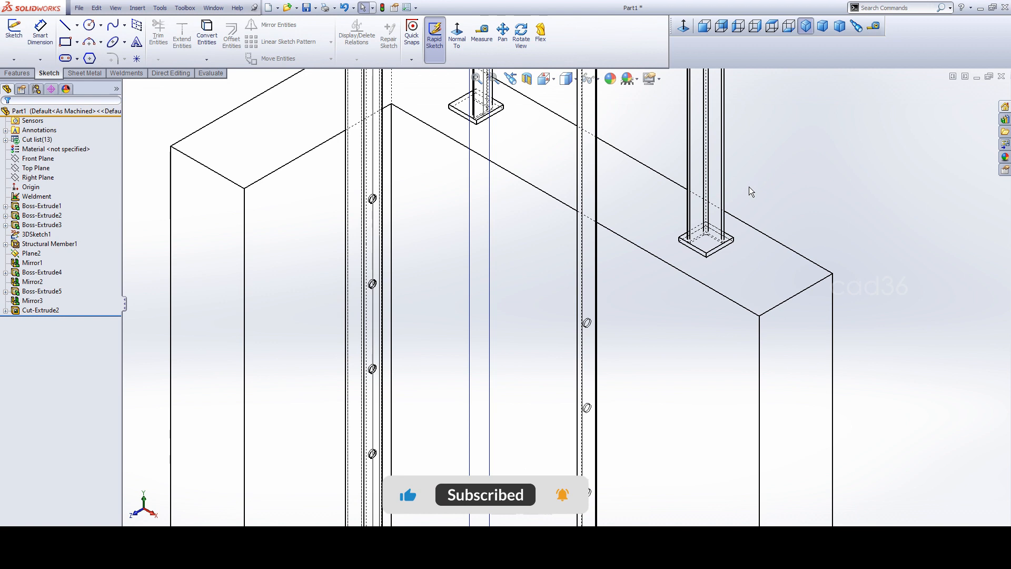
# Open a new sketch on the plane midway between the two rails and view it straight on near the lowest rung hole
pyautogui.scroll(6, 748, 189)
pyautogui.click(536, 288)
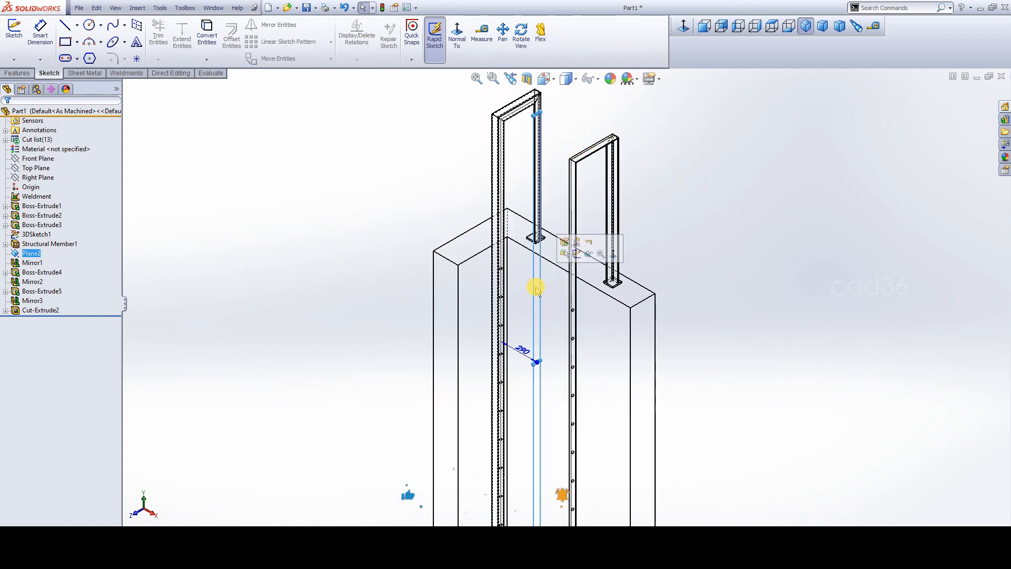
pyautogui.rightClick(29, 257)
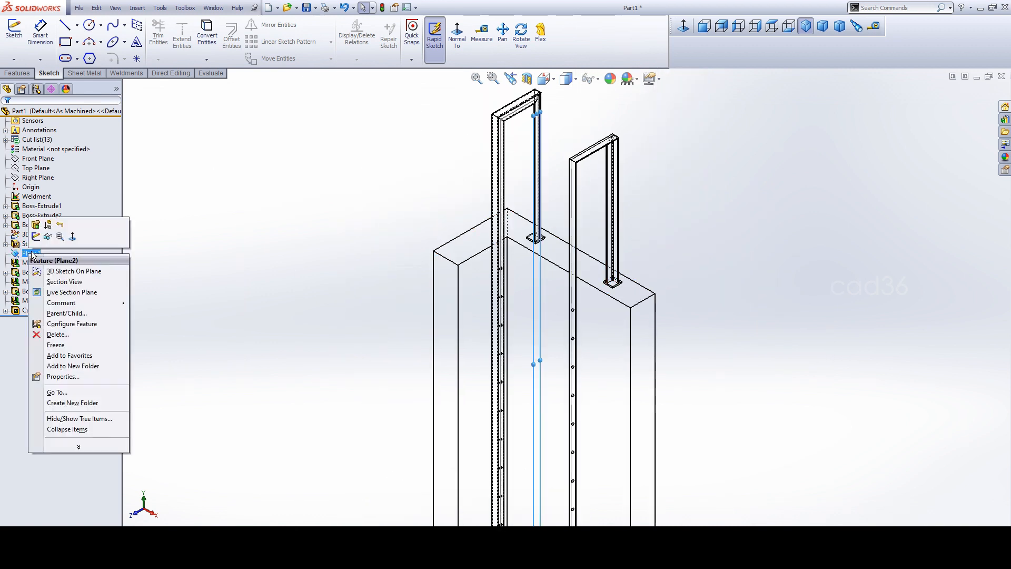
pyautogui.click(37, 231)
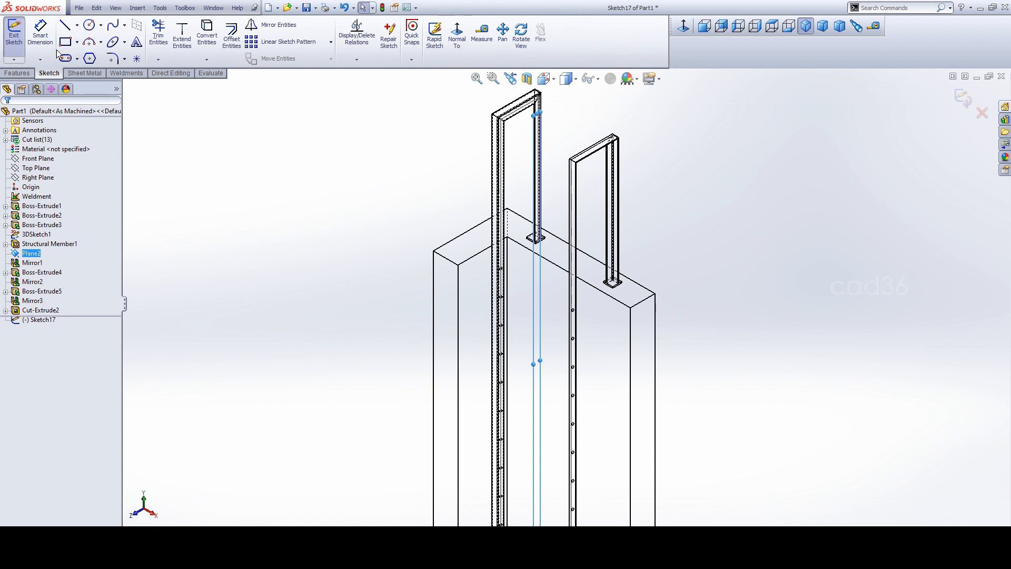
pyautogui.click(686, 31)
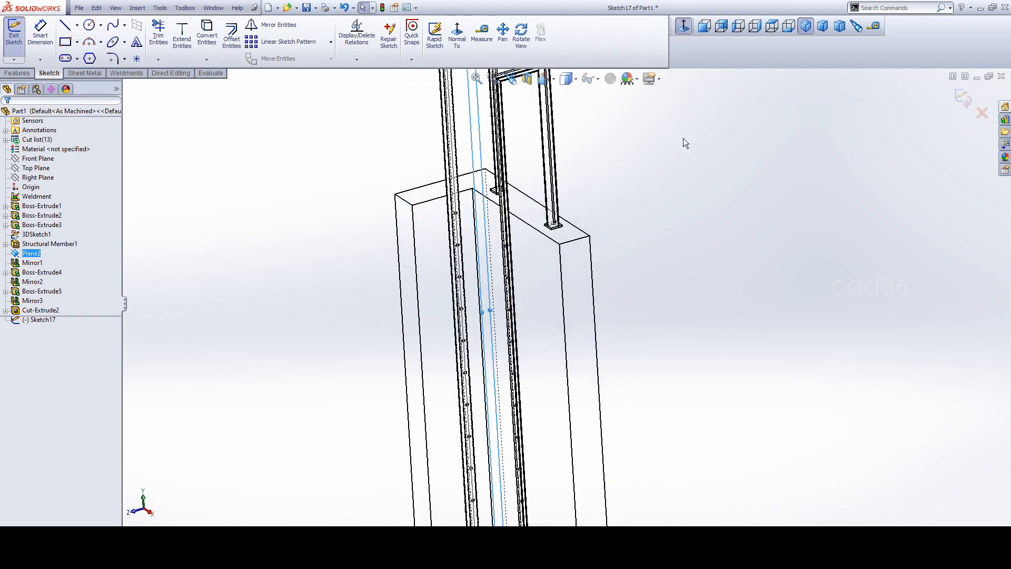
pyautogui.scroll(-6, 437, 511)
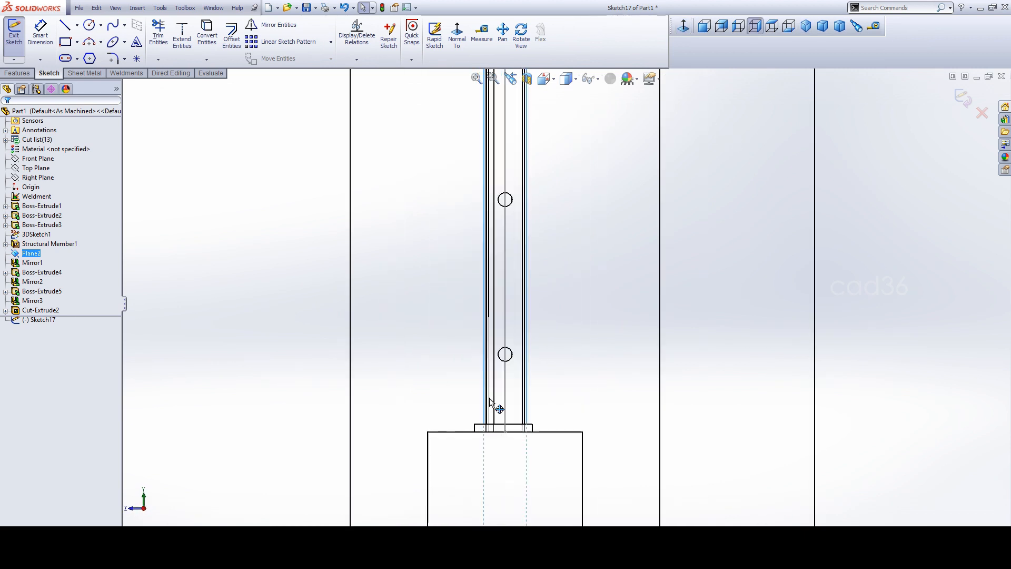
# Sketch a circle concentric with the lowest rung hole and dimension its diameter to 16 mm
pyautogui.click(89, 24)
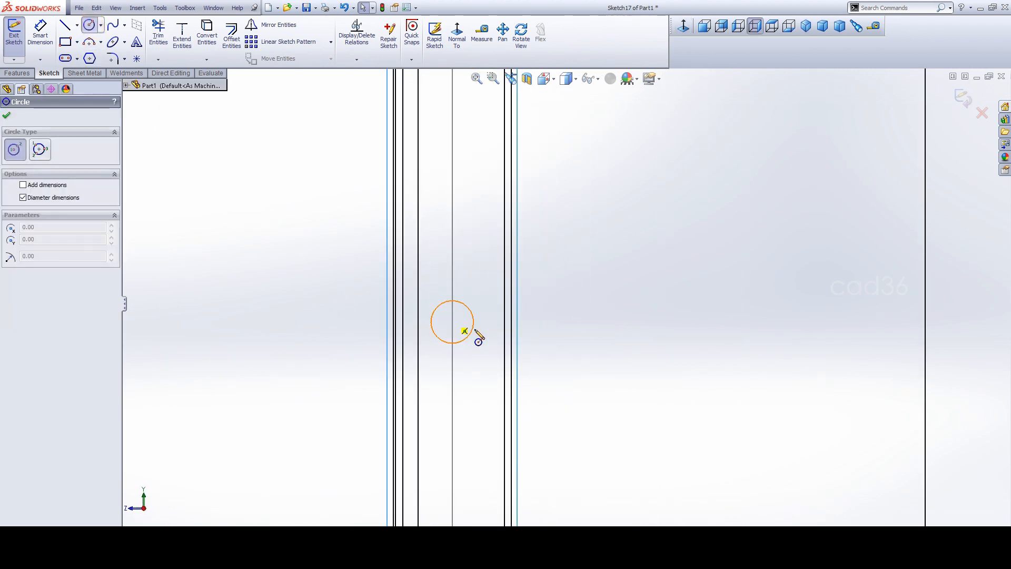
pyautogui.click(453, 322)
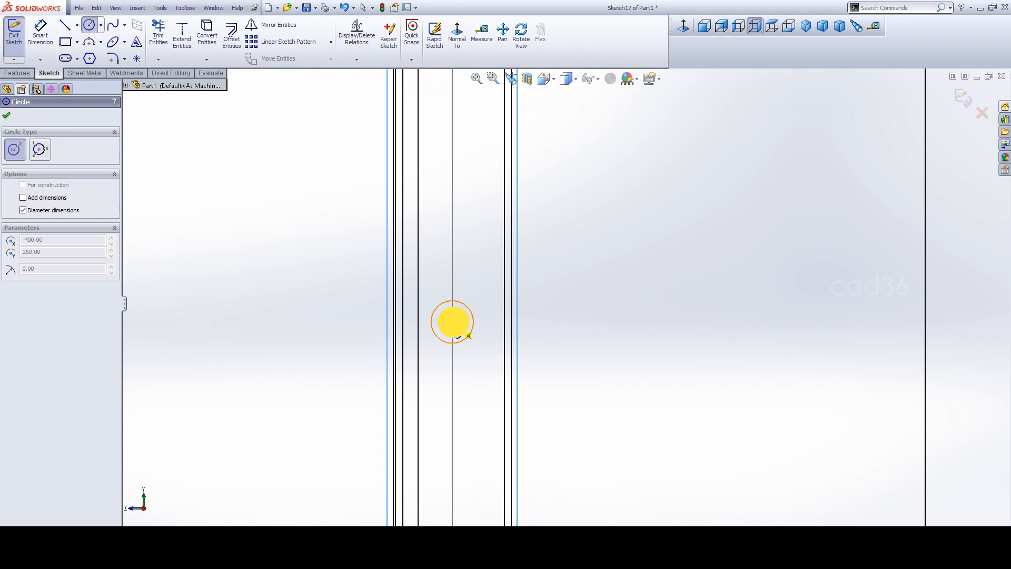
pyautogui.click(581, 350)
pyautogui.press('d')
pyautogui.click(546, 235)
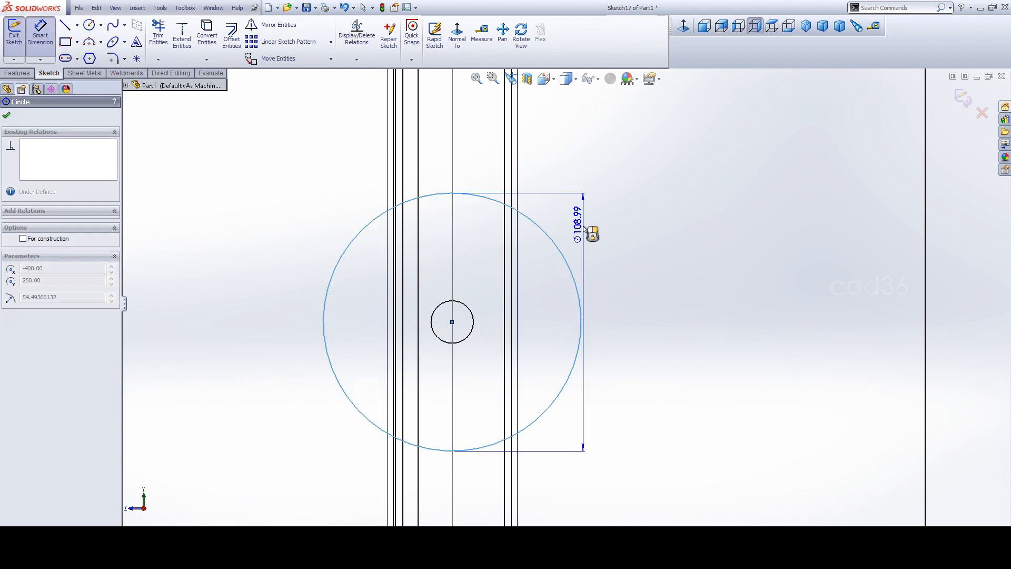
pyautogui.click(589, 233)
pyautogui.write('16')
pyautogui.press('Return')
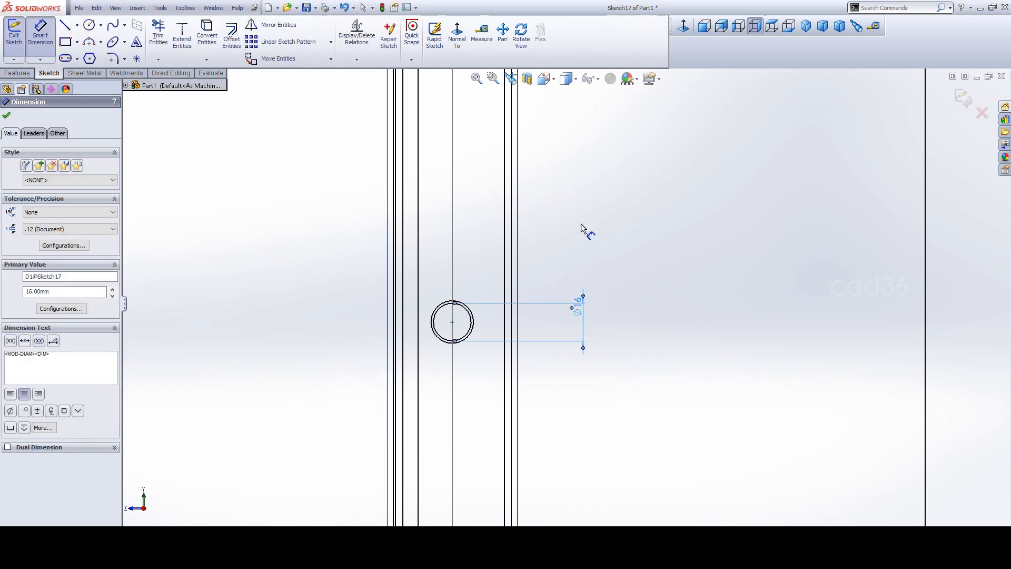
pyautogui.click(592, 224)
# Start a linear sketch pattern with a long vertical edge of the wall block as its first direction
pyautogui.click(288, 42)
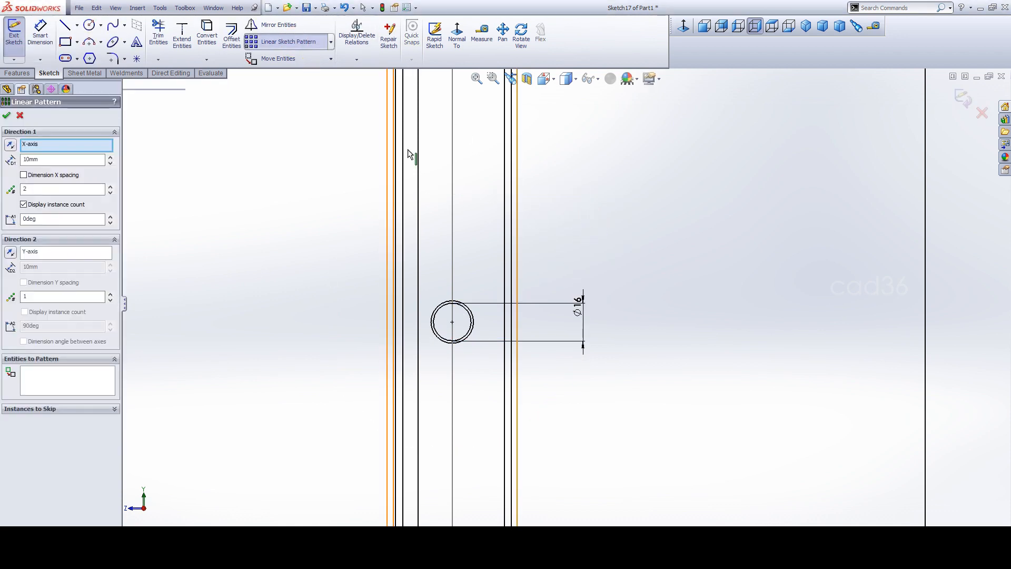
pyautogui.click(476, 78)
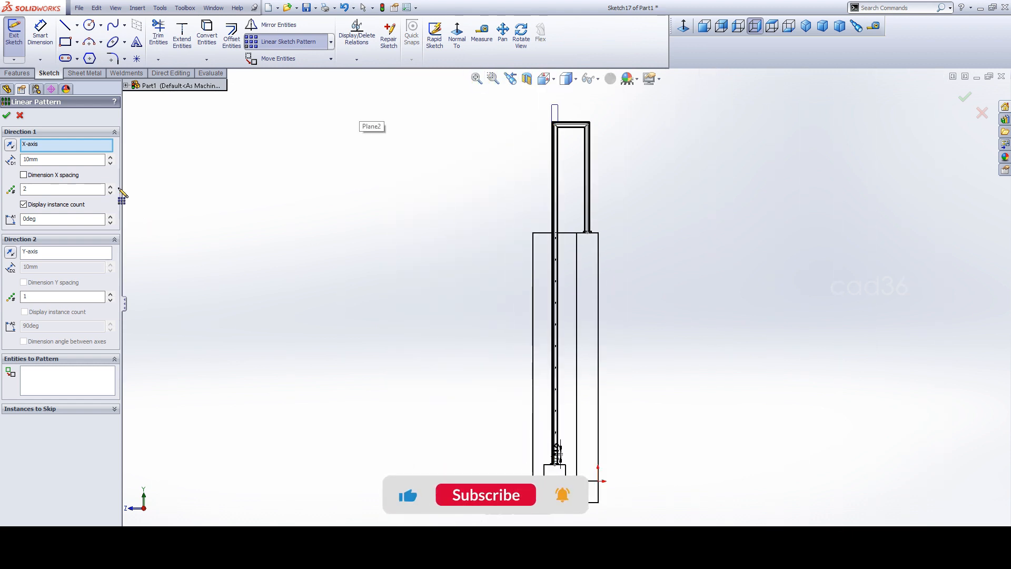
pyautogui.click(66, 143)
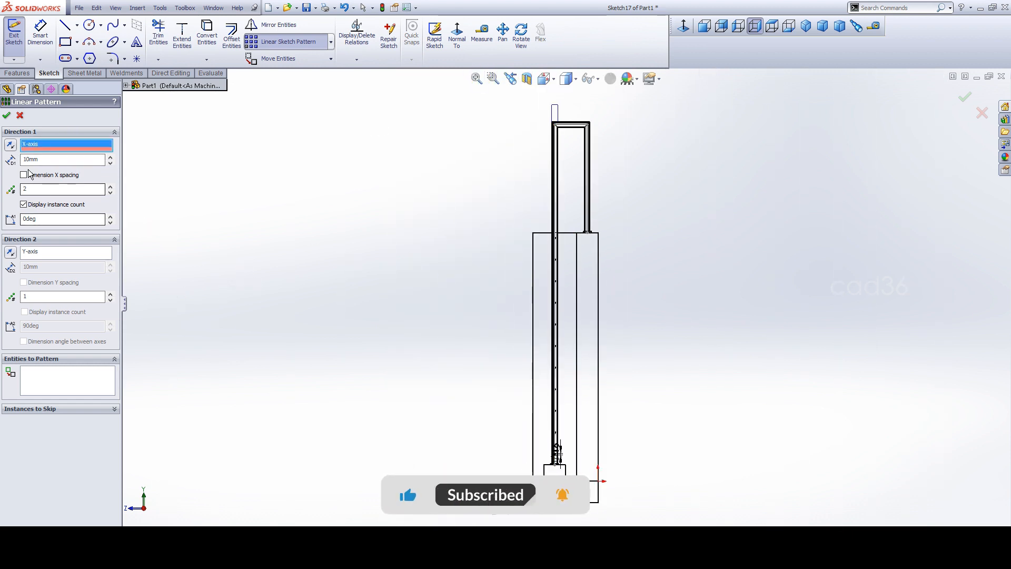
pyautogui.click(599, 322)
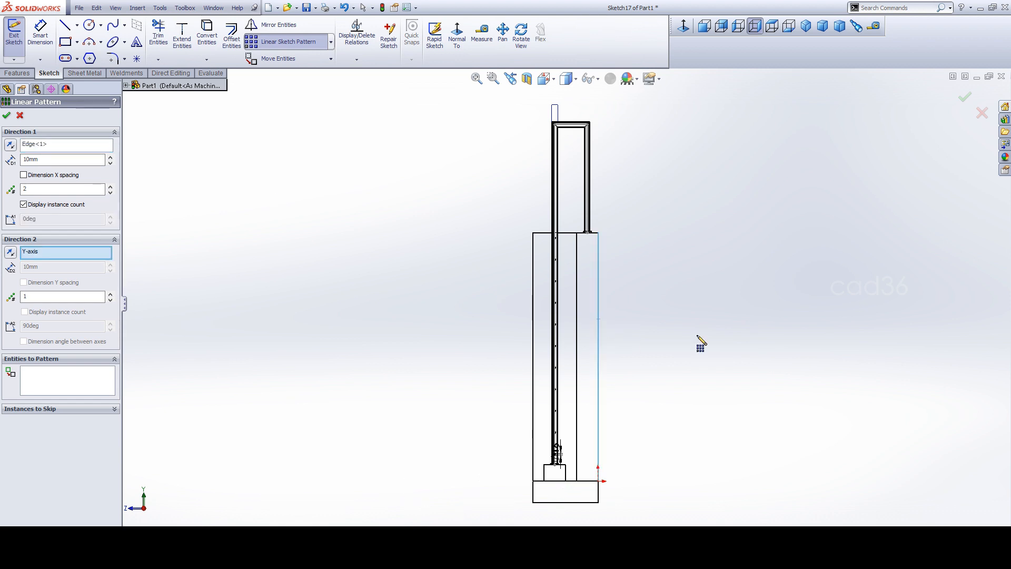
pyautogui.click(492, 78)
pyautogui.moveTo(514, 224); pyautogui.dragTo(621, 477)
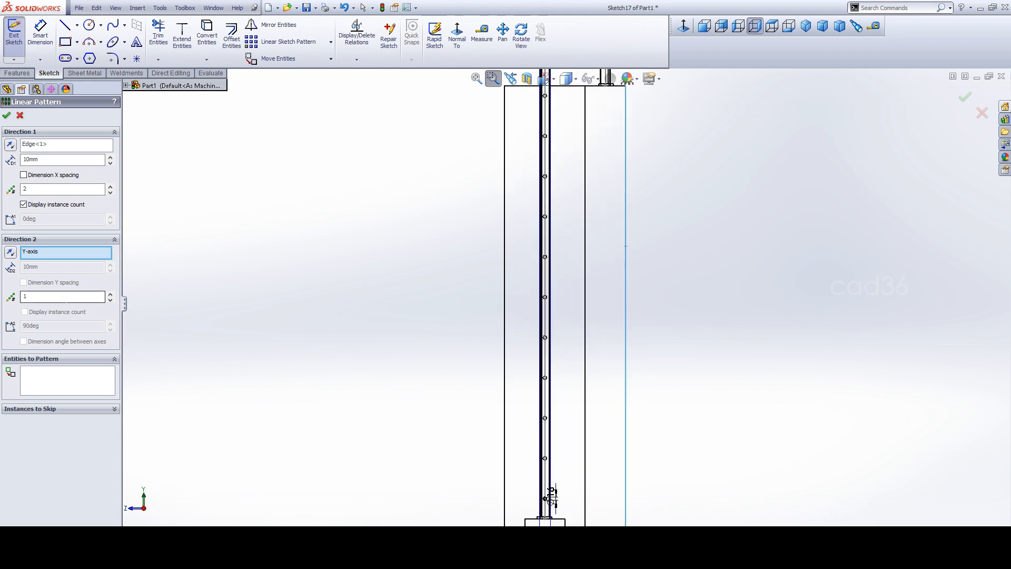
# Choose the 16 mm circle in the lowest rung hole as the entity to pattern
pyautogui.click(78, 376)
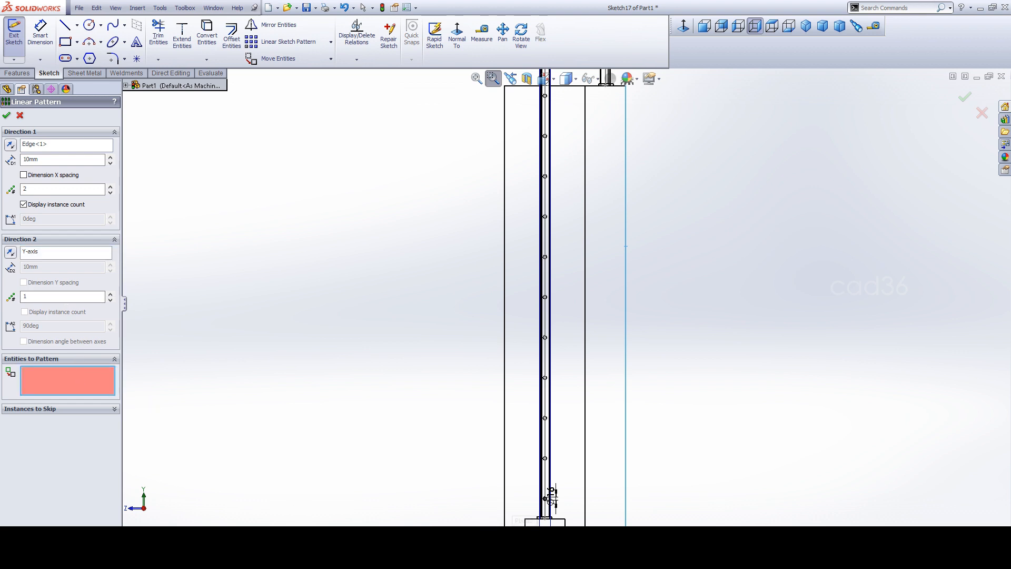
pyautogui.moveTo(527, 519); pyautogui.dragTo(571, 462)
pyautogui.scroll(-6, 586, 287)
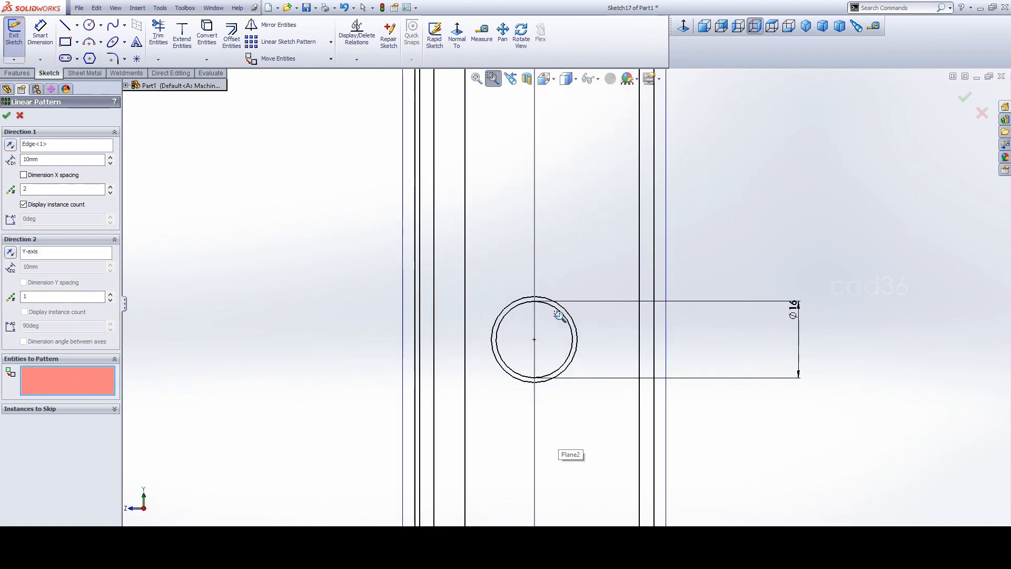
pyautogui.rightClick(360, 279)
pyautogui.click(381, 284)
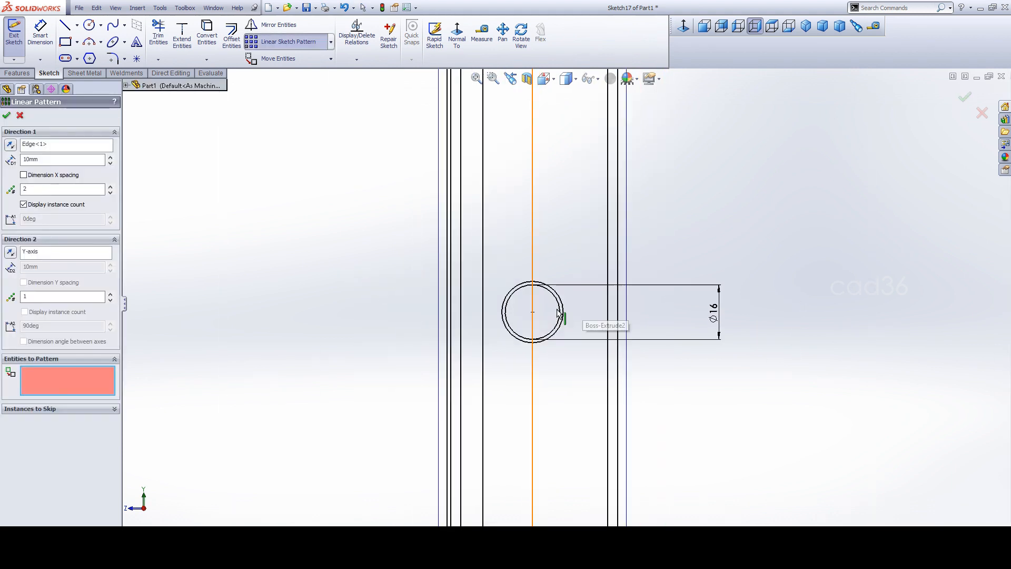
pyautogui.scroll(-4, 559, 310)
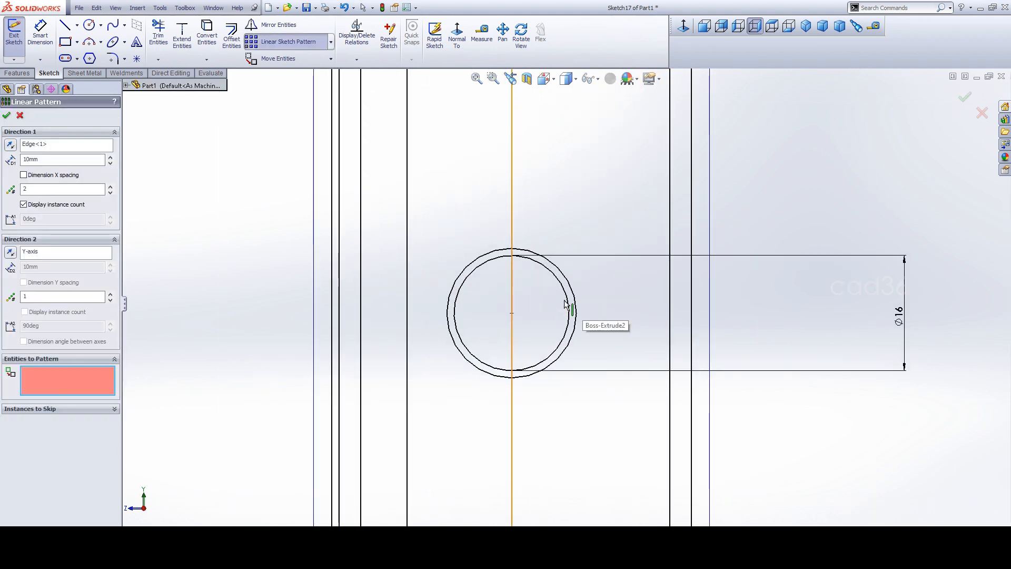
pyautogui.click(566, 296)
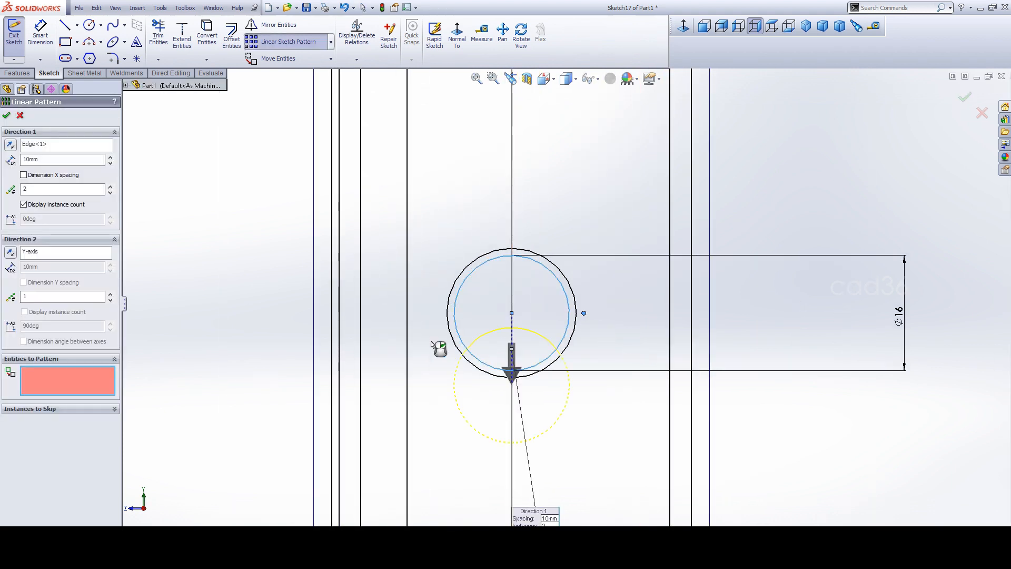
# Set the circle pattern's spacing to 200 mm and make it run upward along the rail
pyautogui.doubleClick(53, 159)
pyautogui.write('20')
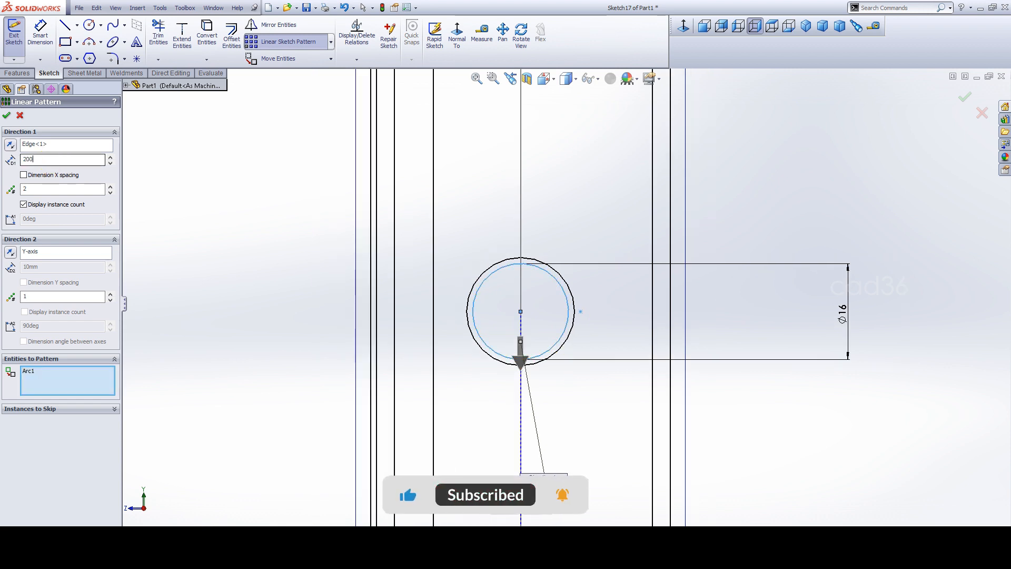
pyautogui.write('0')
pyautogui.press('Return')
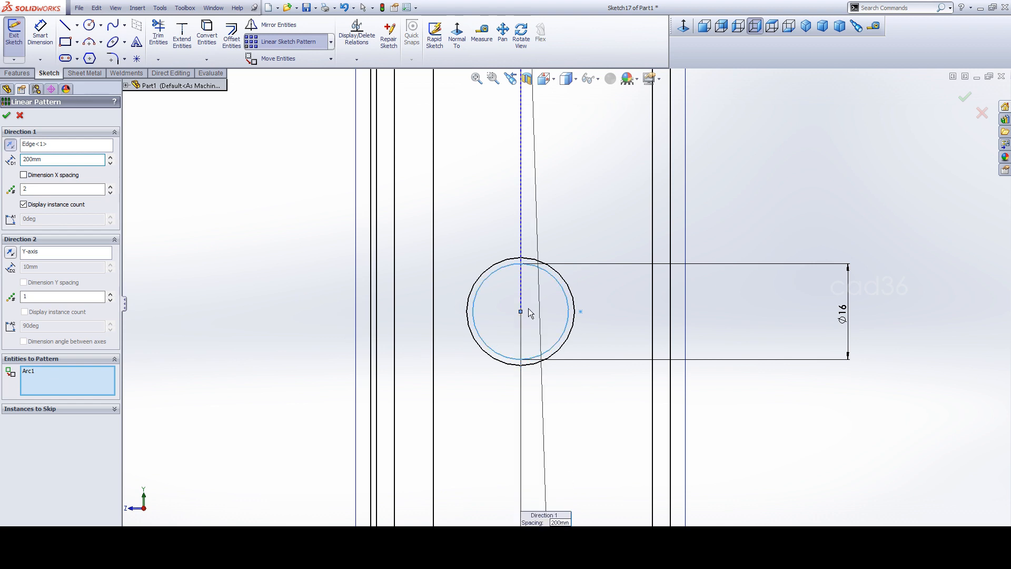
pyautogui.scroll(8, 441, 358)
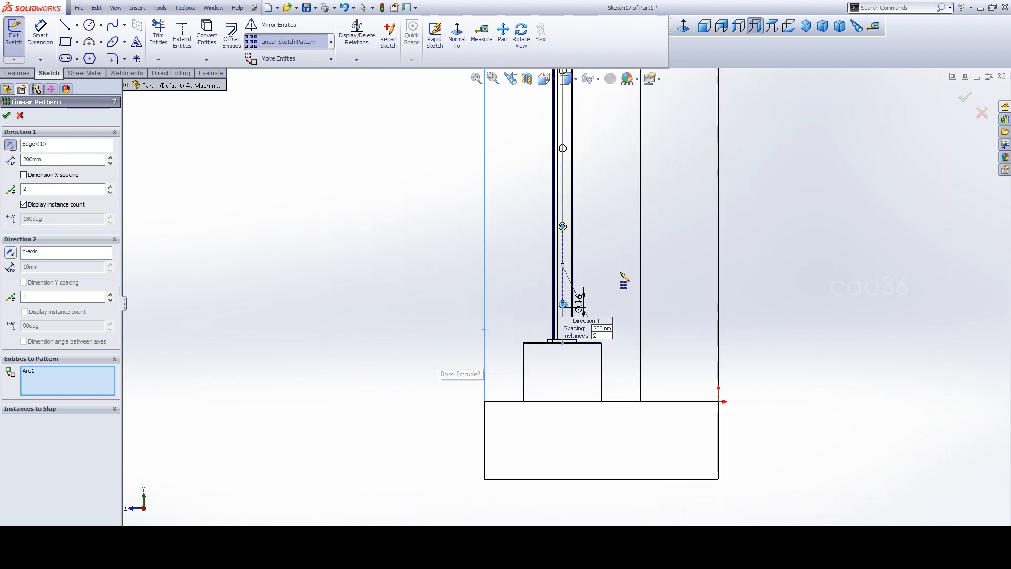
pyautogui.scroll(-3, 620, 180)
pyautogui.scroll(4, 451, 371)
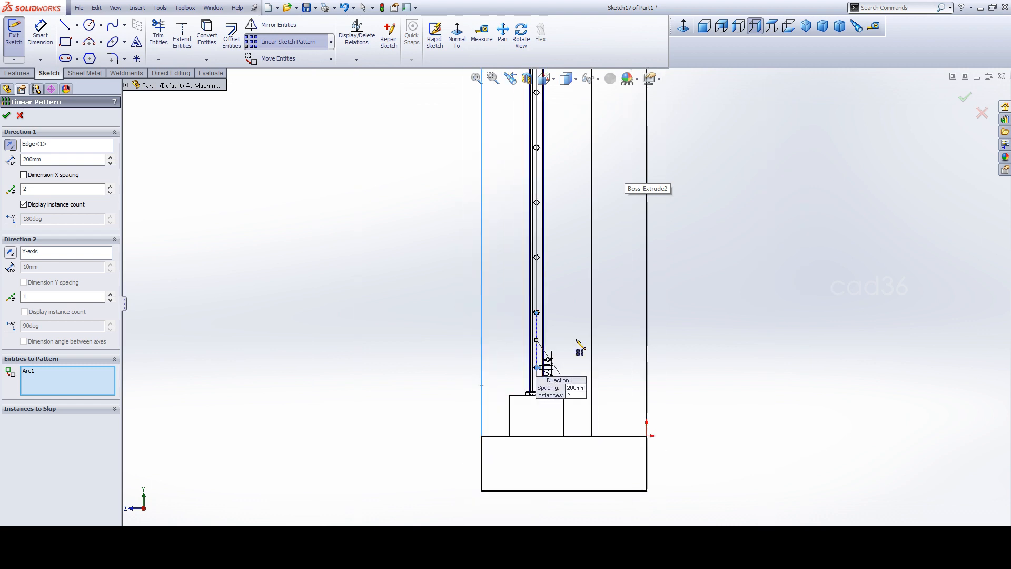
pyautogui.scroll(-2, 657, 140)
pyautogui.scroll(-1, 548, 253)
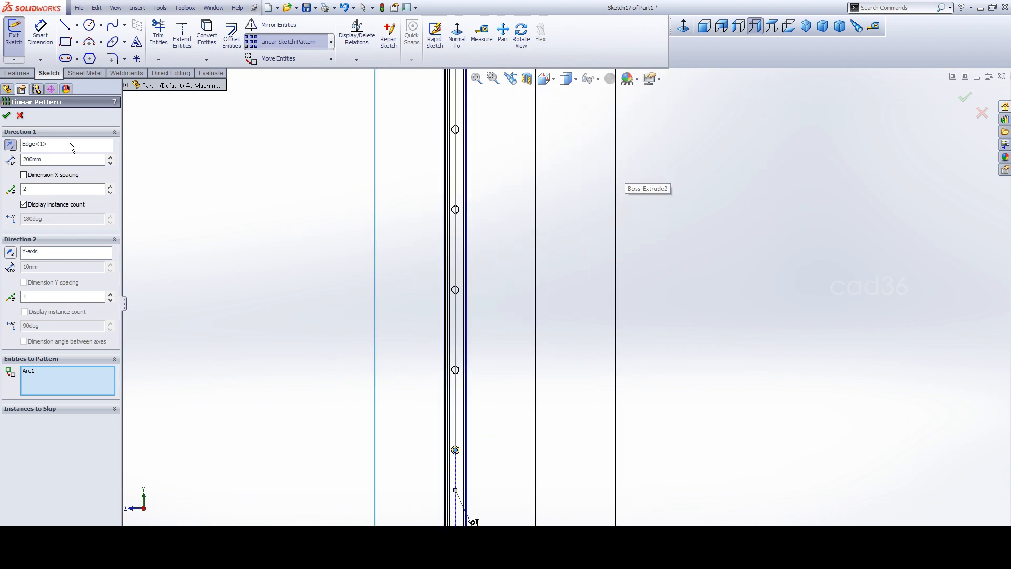
# Raise the pattern's instance count until all 11 rung holes contain a circle, and apply the pattern
pyautogui.click(57, 190)
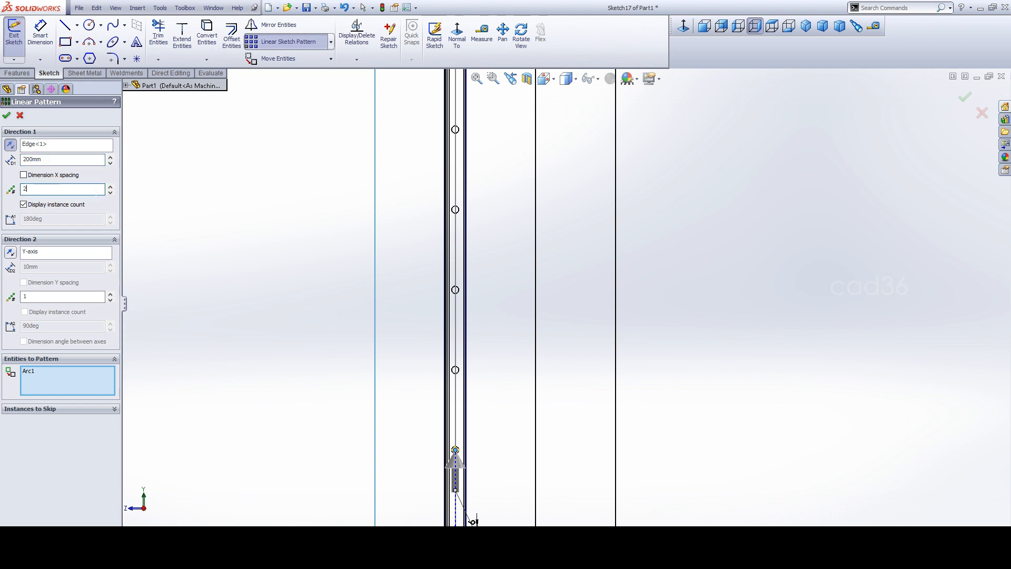
pyautogui.click(110, 187)
pyautogui.click(111, 188)
pyautogui.click(110, 188)
pyautogui.click(110, 188)
pyautogui.click(110, 187)
pyautogui.scroll(5, 414, 324)
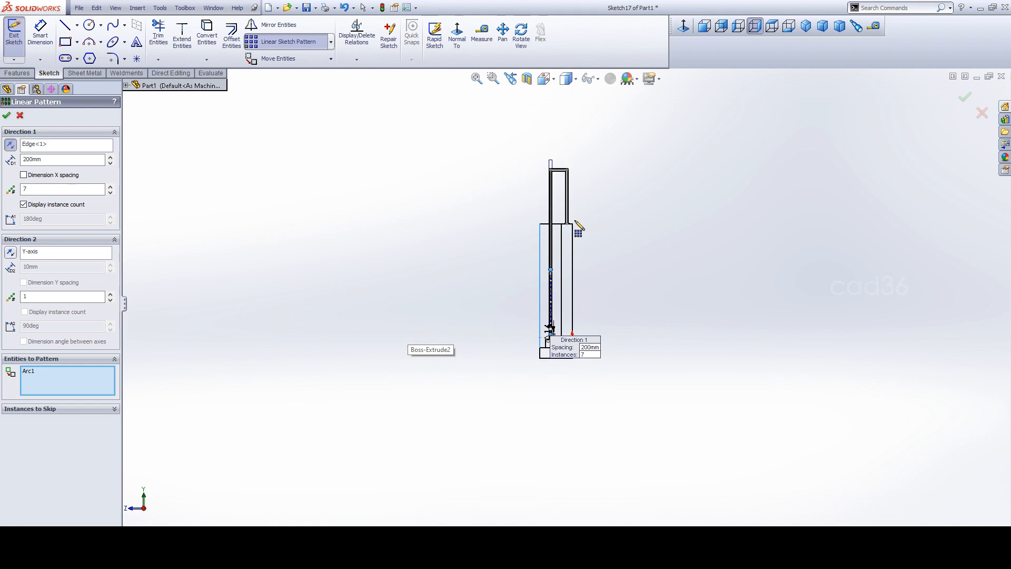
pyautogui.scroll(-4, 584, 316)
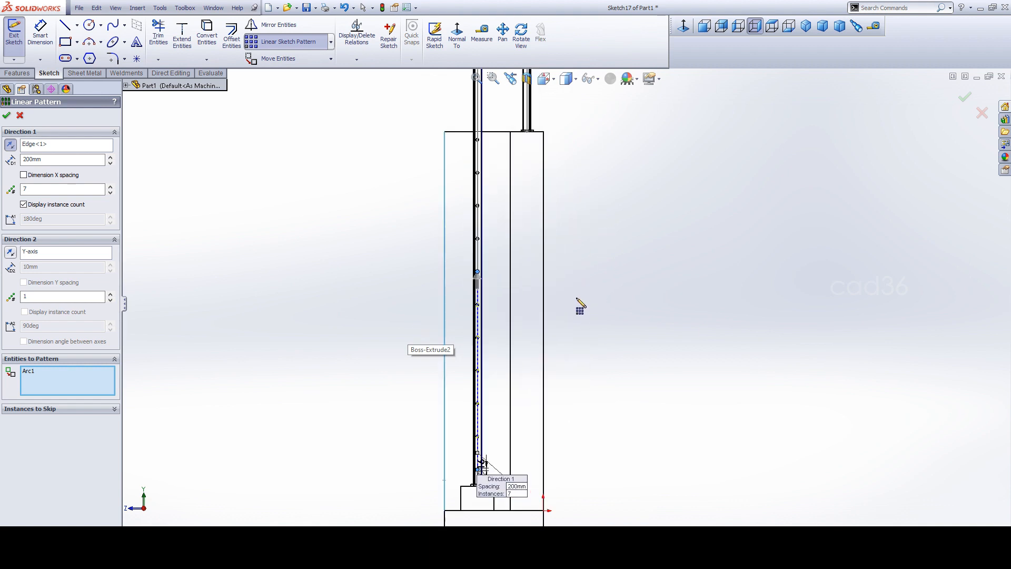
pyautogui.doubleClick(110, 186)
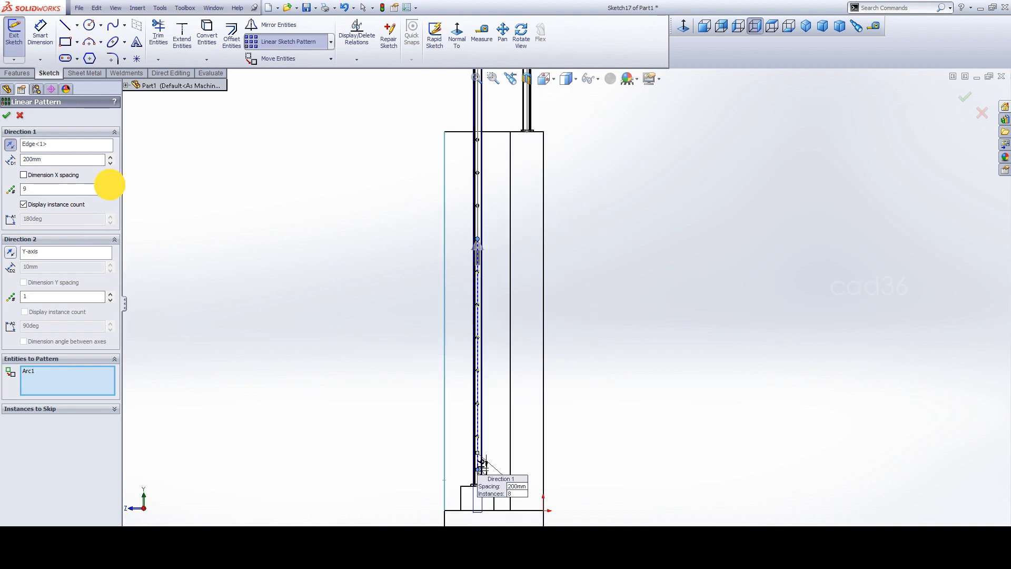
pyautogui.click(6, 115)
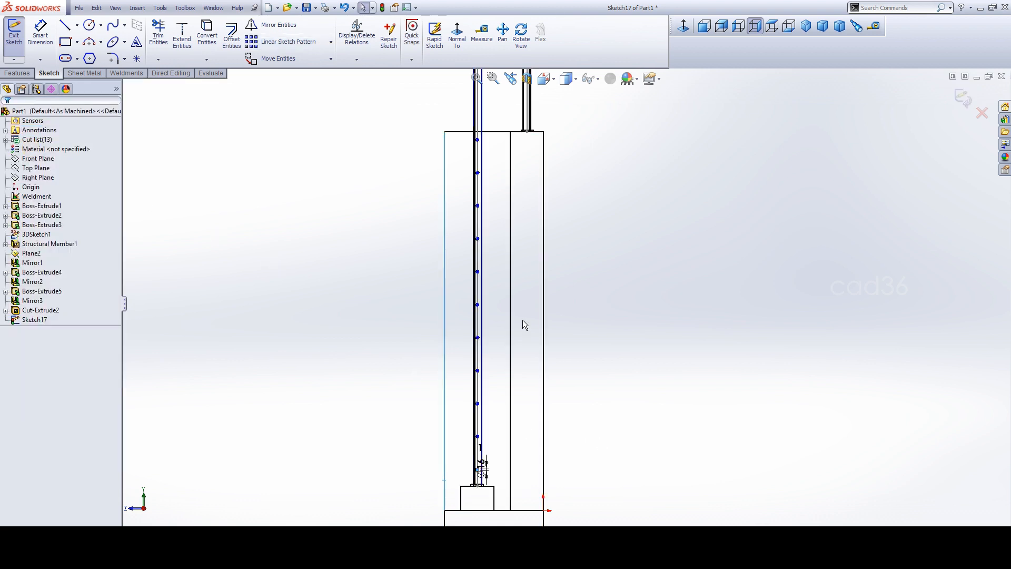
# Extrude the patterned circles 630 mm with a Mid Plane end condition as unmerged rungs, and display the isometric model shaded with edges
pyautogui.scroll(1, 391, 47)
pyautogui.click(20, 53)
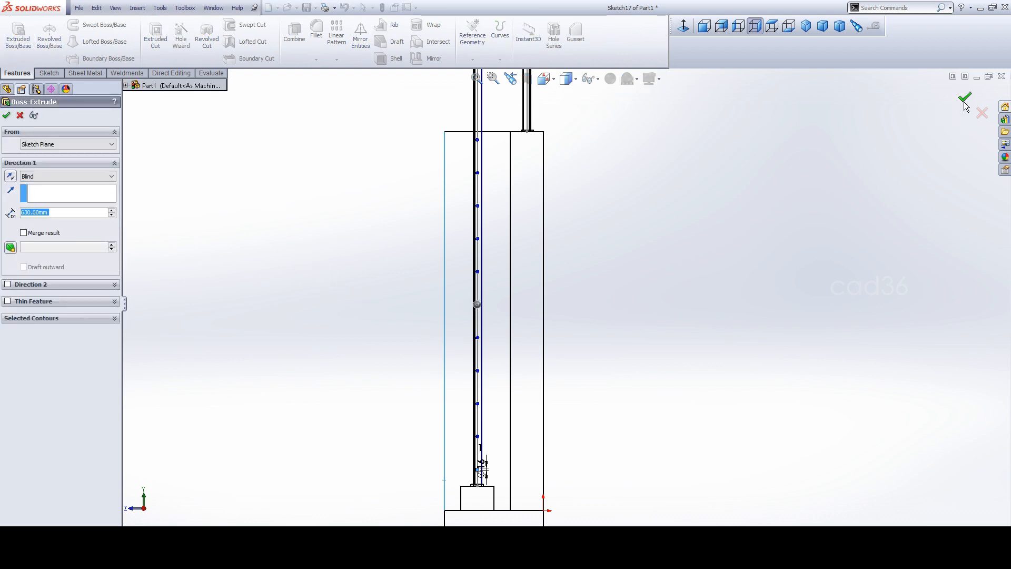
pyautogui.click(805, 27)
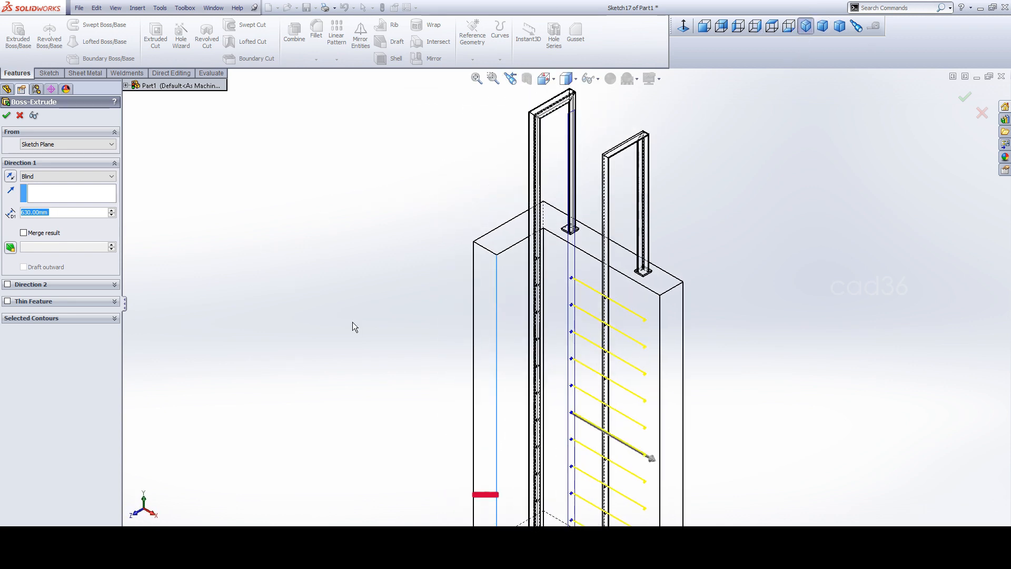
pyautogui.click(62, 176)
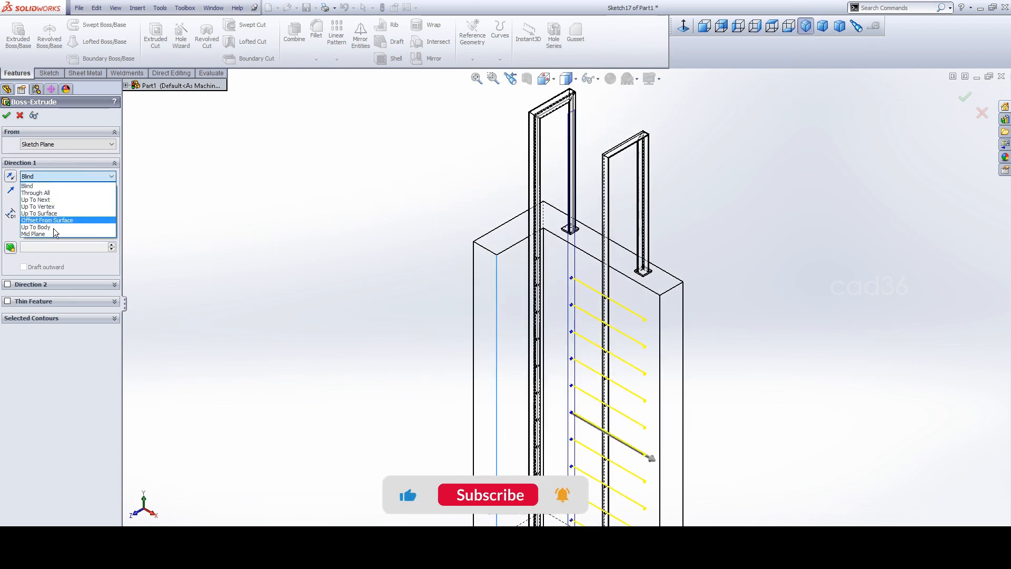
pyautogui.click(37, 234)
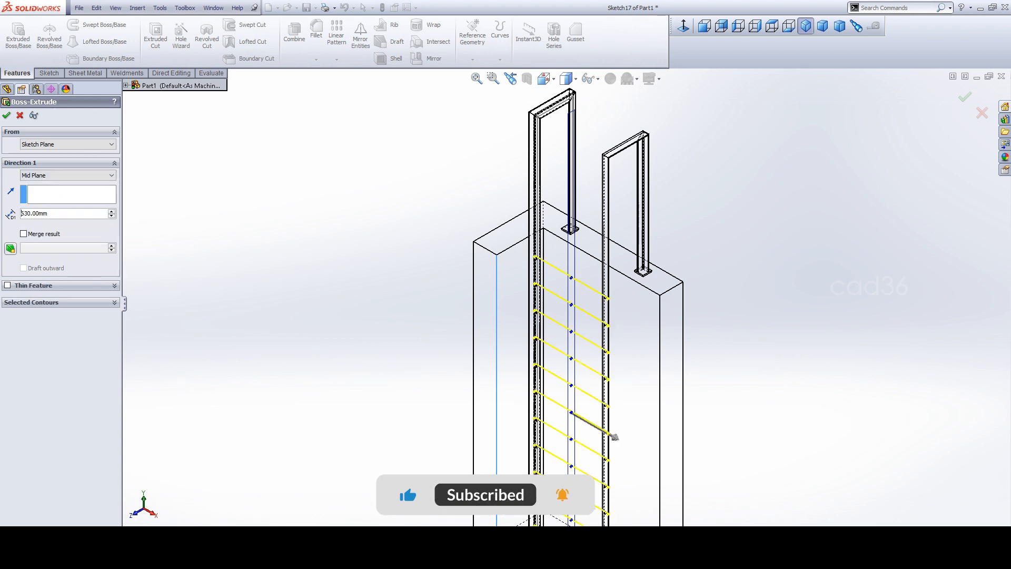
pyautogui.click(6, 116)
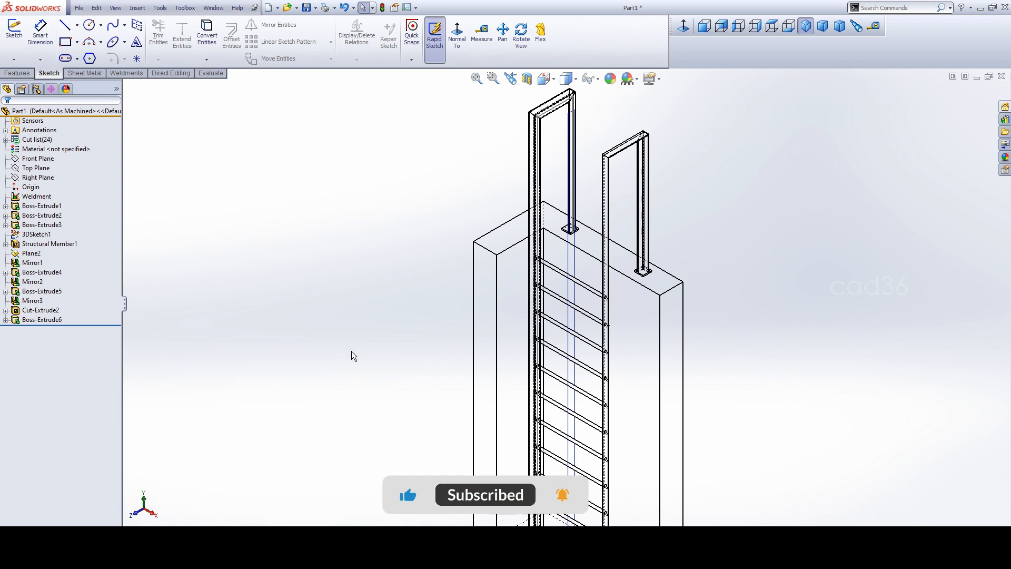
pyautogui.click(575, 80)
pyautogui.click(574, 101)
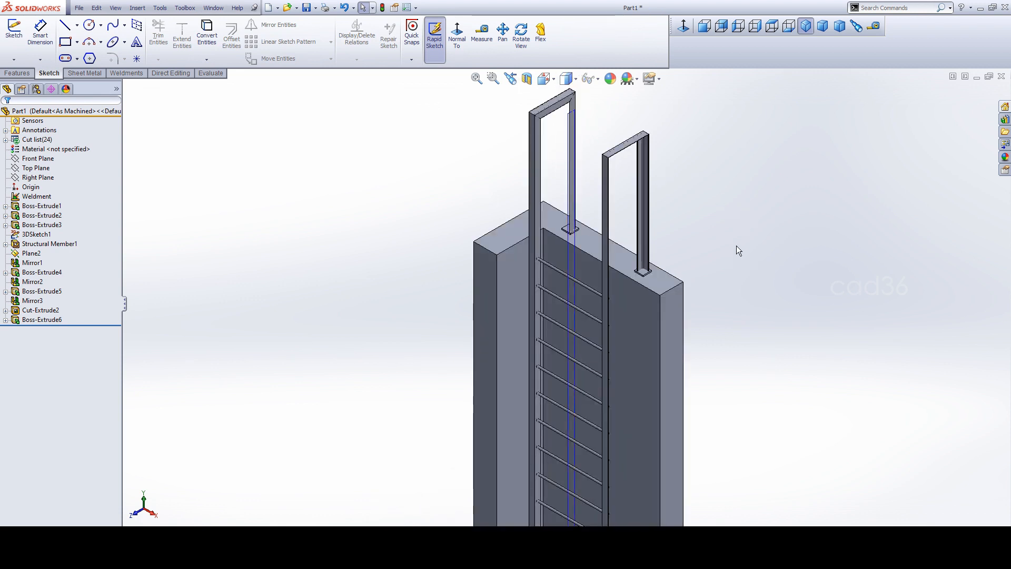
# Apply the Yellow appearance from the Solid category to the whole part
pyautogui.press('f')
pyautogui.click(754, 362)
pyautogui.click(624, 79)
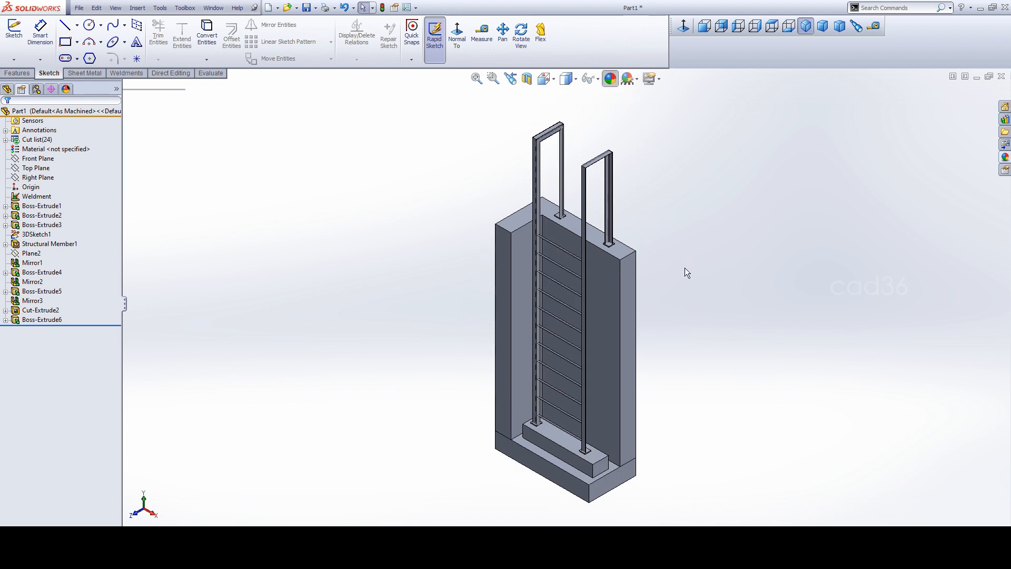
pyautogui.click(843, 104)
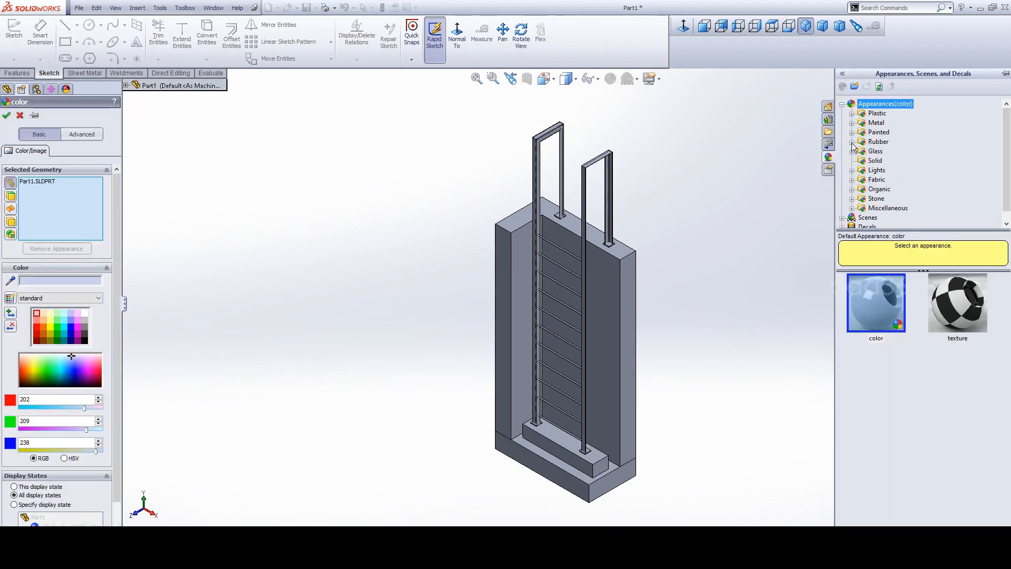
pyautogui.click(874, 161)
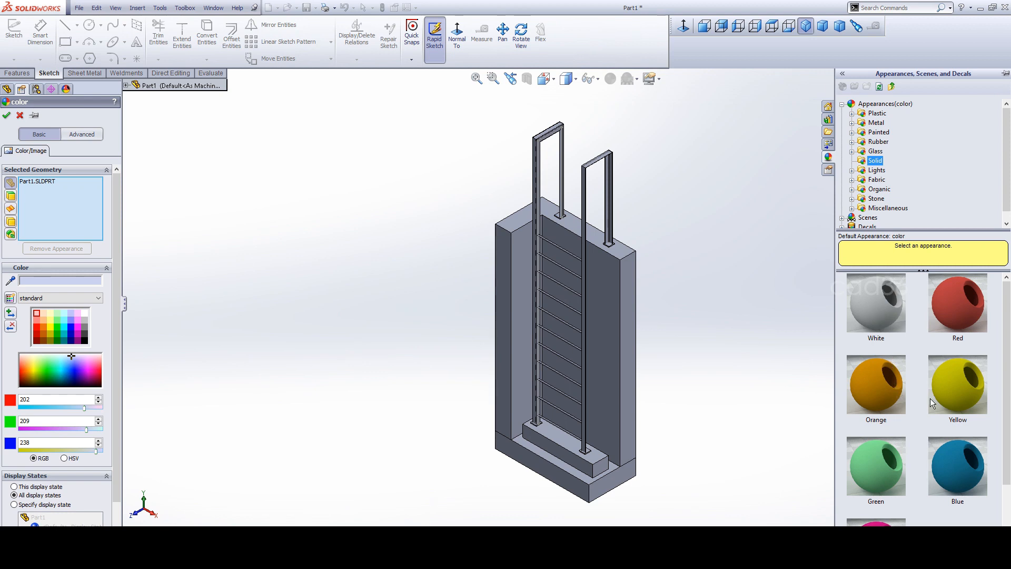
pyautogui.click(943, 398)
pyautogui.moveTo(944, 398); pyautogui.dragTo(925, 409)
pyautogui.click(577, 285)
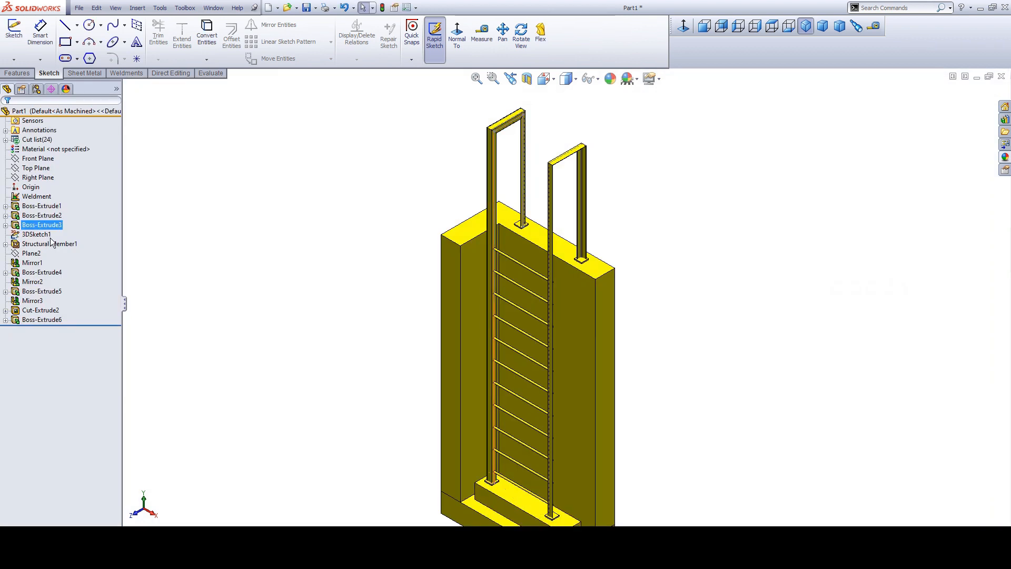
# Apply the shiny galvanized metal appearance to all ladder features from Structural Member1 through Boss-Extrude6
pyautogui.click(50, 244)
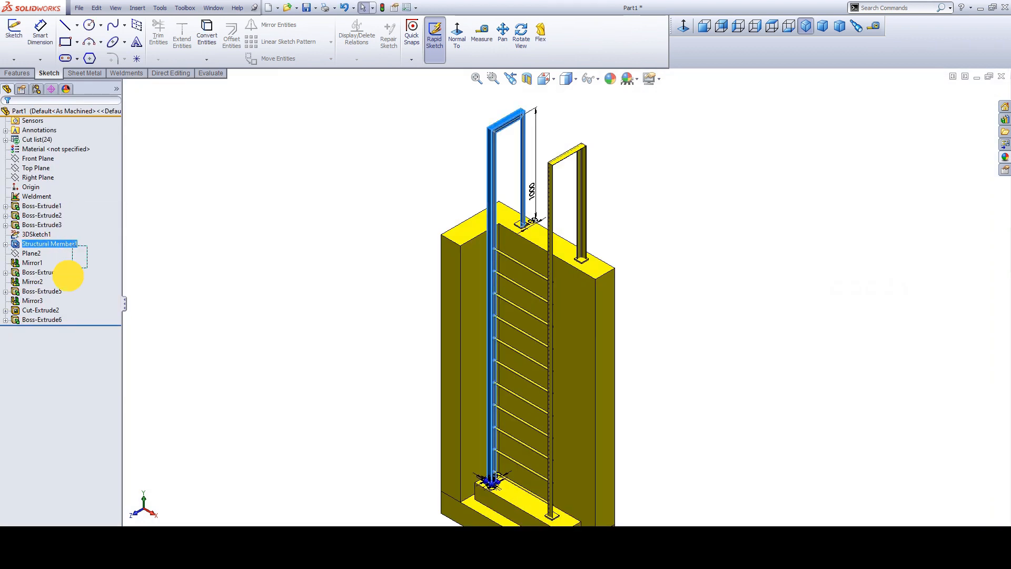
pyautogui.keyDown('shift'); pyautogui.click(15, 320); pyautogui.keyUp('shift')
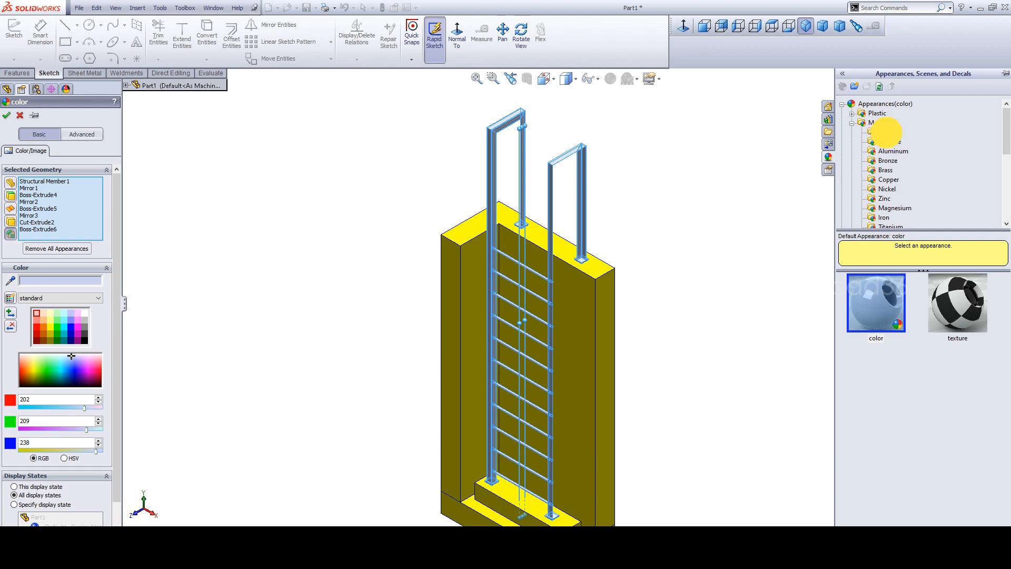
pyautogui.click(886, 132)
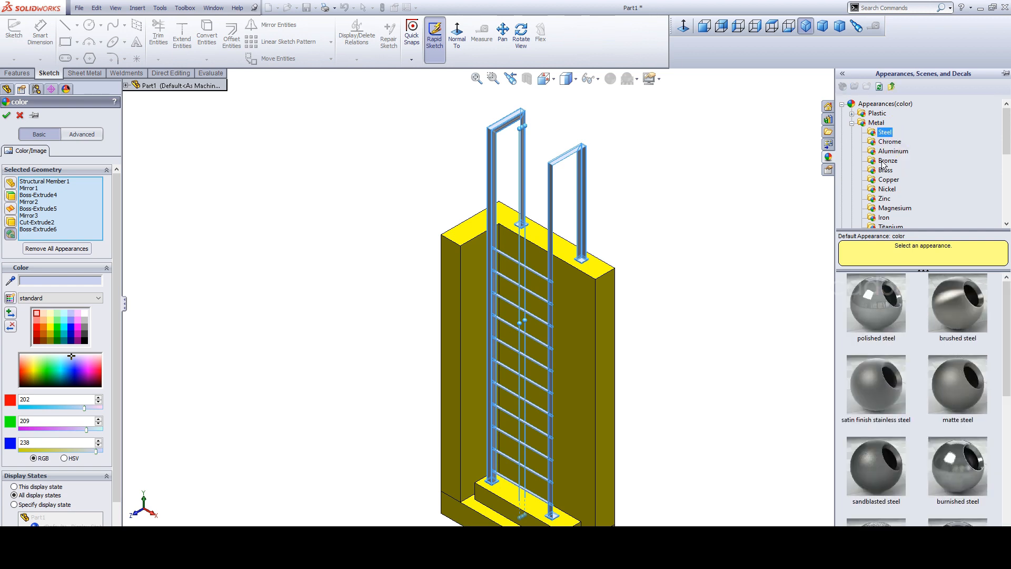
pyautogui.scroll(-3, 890, 169)
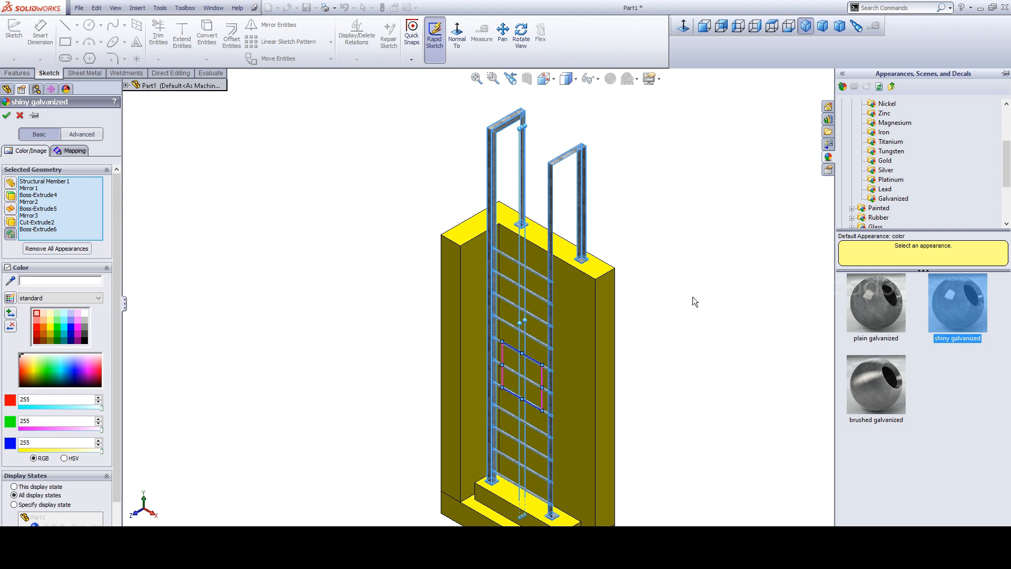
pyautogui.press('Return')
pyautogui.click(286, 247)
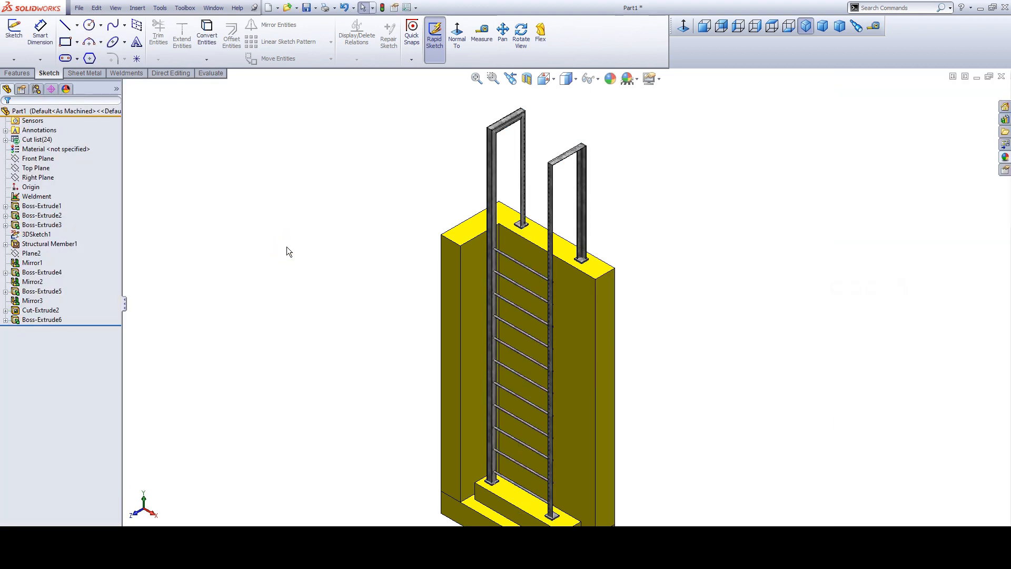
# Examine the galvanized rails and rungs against the yellow walls, from the upper base plates down to the lower ones
pyautogui.scroll(-5, 551, 279)
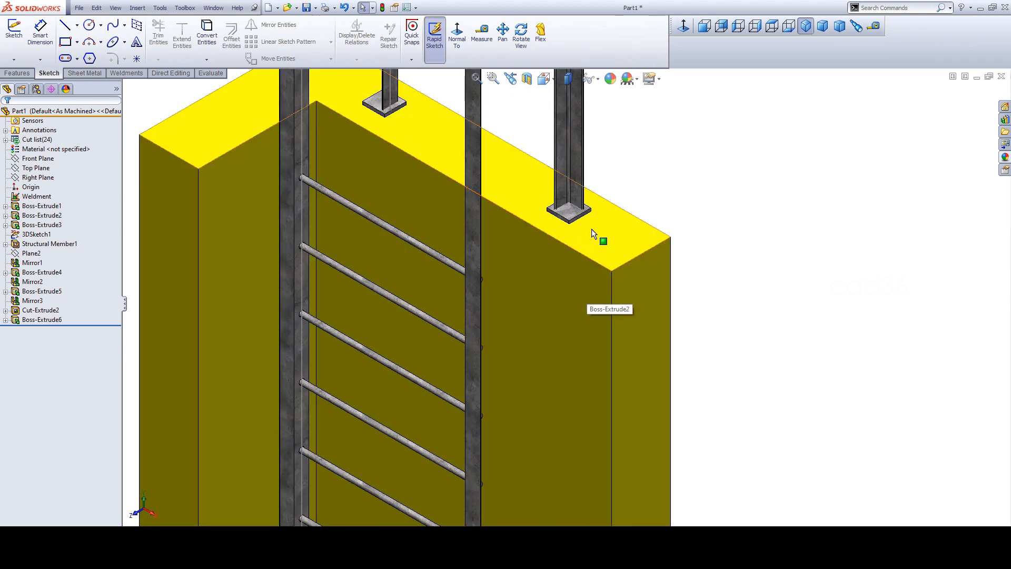
pyautogui.rightClick(698, 154)
pyautogui.click(716, 200)
pyautogui.moveTo(717, 222); pyautogui.dragTo(730, 365)
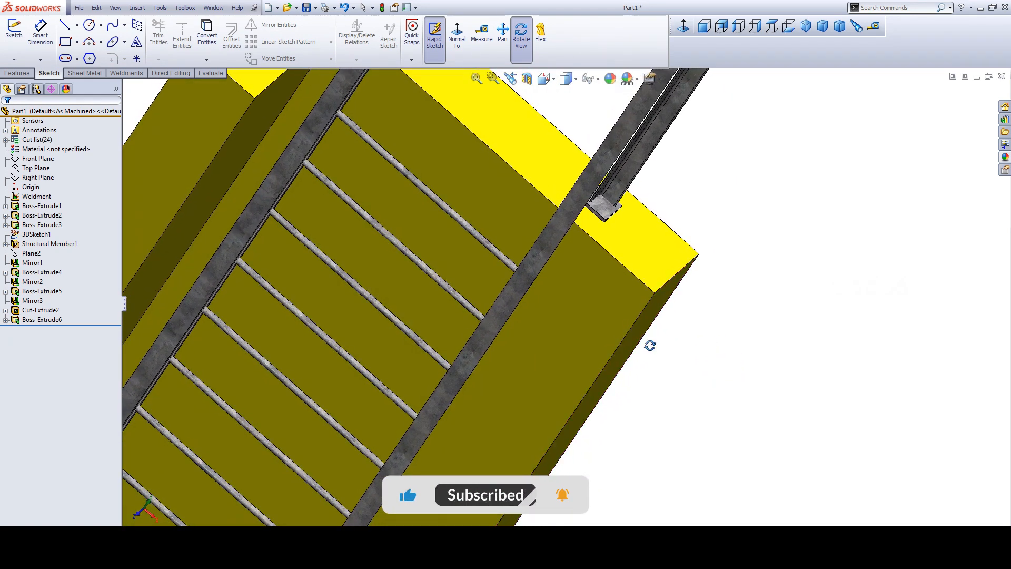
pyautogui.scroll(5, 637, 333)
pyautogui.moveTo(625, 321); pyautogui.dragTo(594, 286)
pyautogui.scroll(6, 582, 295)
pyautogui.scroll(-7, 535, 373)
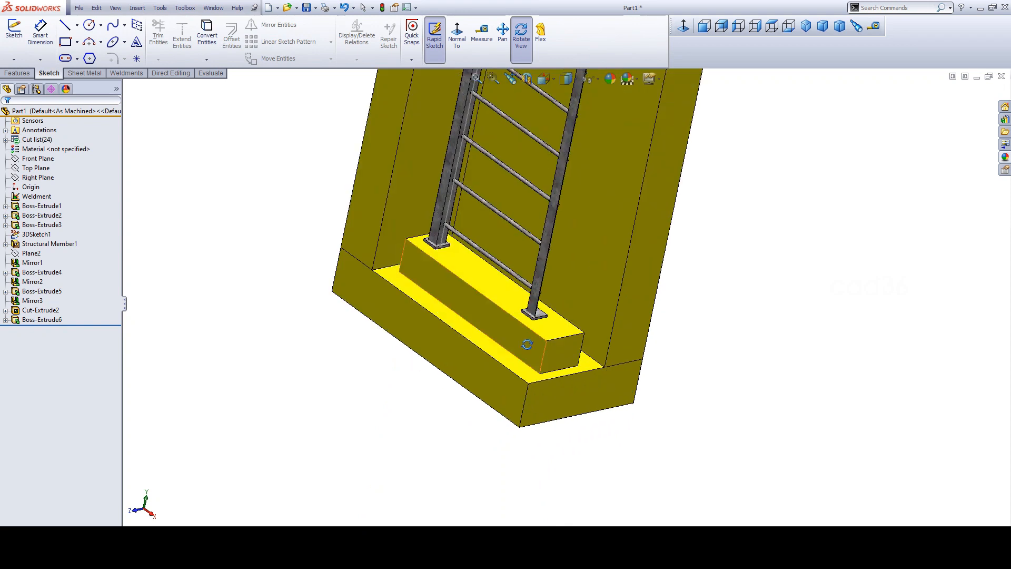
pyautogui.scroll(-3, 527, 344)
pyautogui.scroll(2, 553, 342)
pyautogui.scroll(-3, 553, 342)
pyautogui.rightClick(664, 277)
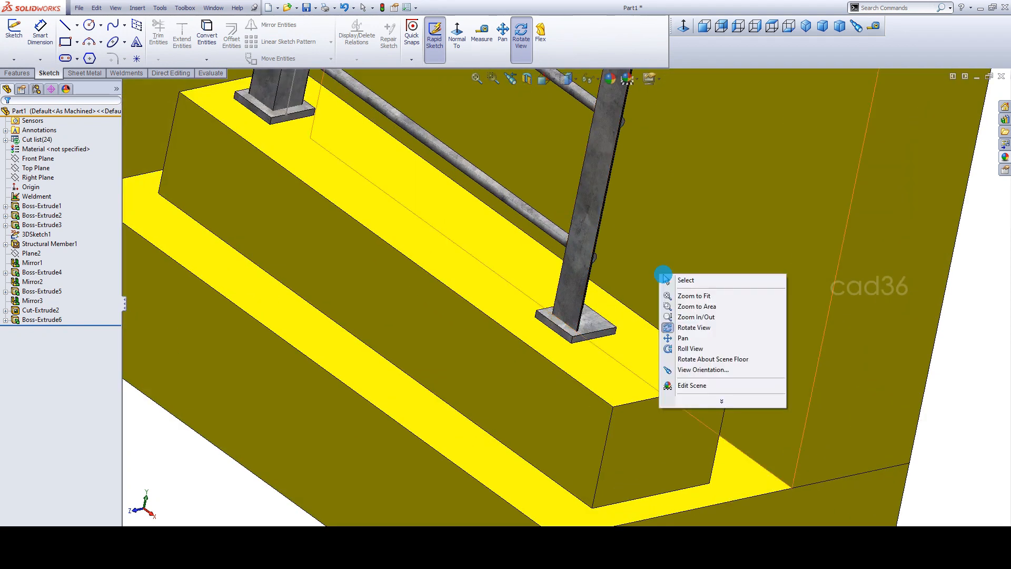
# Inspect the ladder upward along its rungs, from the lower base plates to the top handrail hoops
pyautogui.click(691, 338)
pyautogui.scroll(3, 619, 340)
pyautogui.moveTo(639, 137); pyautogui.dragTo(569, 395)
pyautogui.scroll(1, 613, 293)
pyautogui.moveTo(653, 181); pyautogui.dragTo(578, 426)
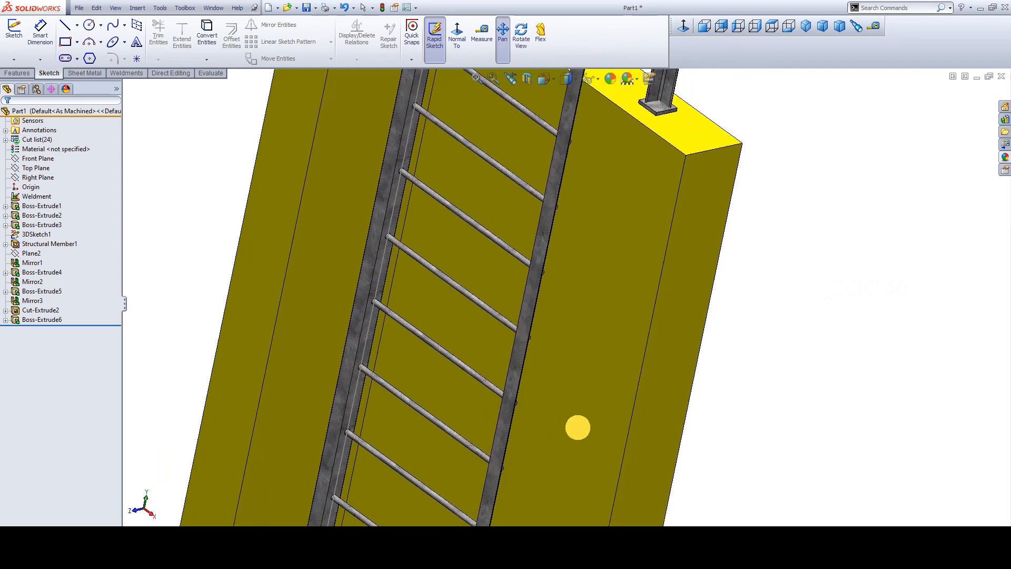
pyautogui.moveTo(634, 218); pyautogui.dragTo(600, 379)
pyautogui.moveTo(632, 250); pyautogui.dragTo(605, 368)
pyautogui.scroll(1, 627, 343)
pyautogui.moveTo(667, 263); pyautogui.dragTo(647, 377)
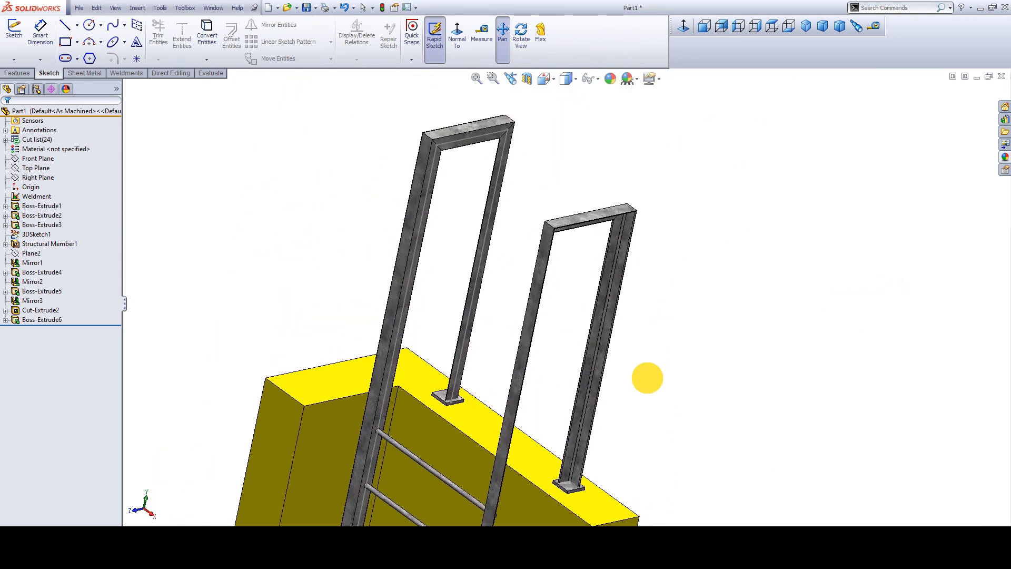
# Examine the ladder without the surrounding wall and base blocks, from several angles and at full height
pyautogui.moveTo(683, 356); pyautogui.dragTo(695, 352)
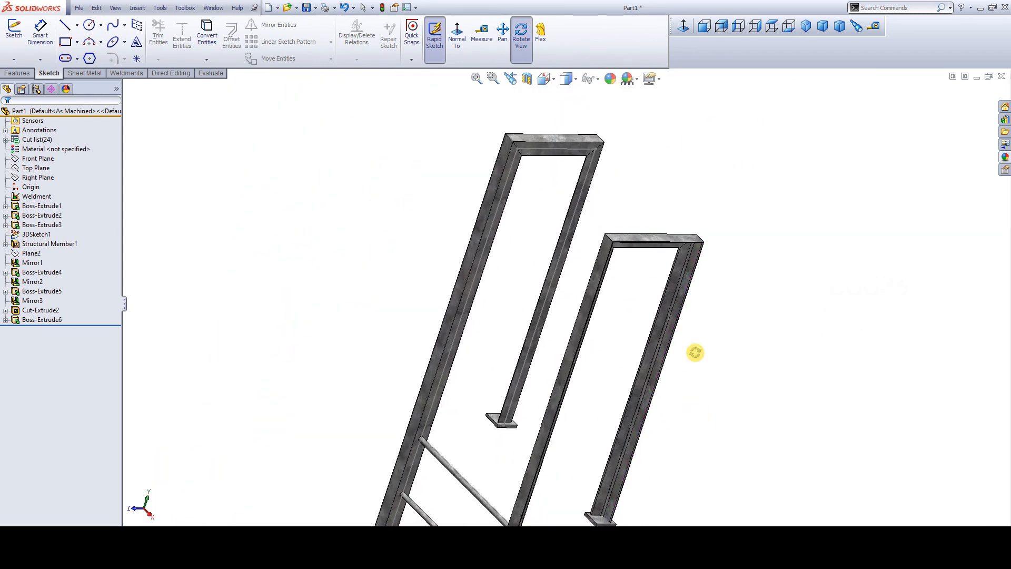
pyautogui.scroll(4, 695, 351)
pyautogui.scroll(-3, 571, 510)
pyautogui.moveTo(417, 469); pyautogui.dragTo(421, 446)
pyautogui.scroll(4, 439, 481)
pyautogui.scroll(-3, 591, 178)
pyautogui.moveTo(518, 332); pyautogui.dragTo(623, 410)
pyautogui.scroll(3, 636, 294)
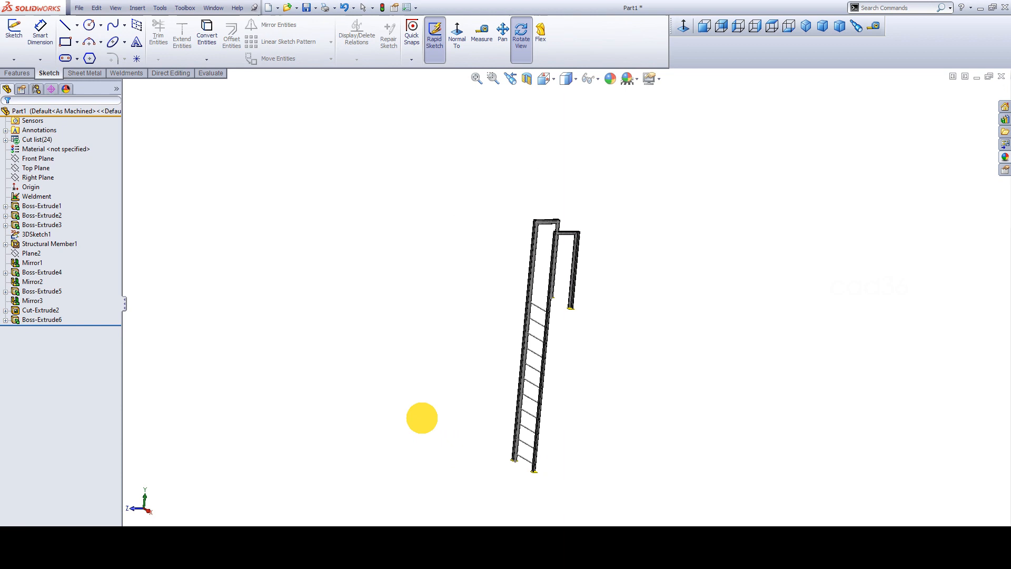
pyautogui.scroll(-5, 545, 369)
pyautogui.moveTo(580, 374); pyautogui.dragTo(533, 354)
# Display the ladder in isometric view, framed on both handrail hoops, their base plates and the uppermost rungs
pyautogui.click(493, 78)
pyautogui.click(805, 26)
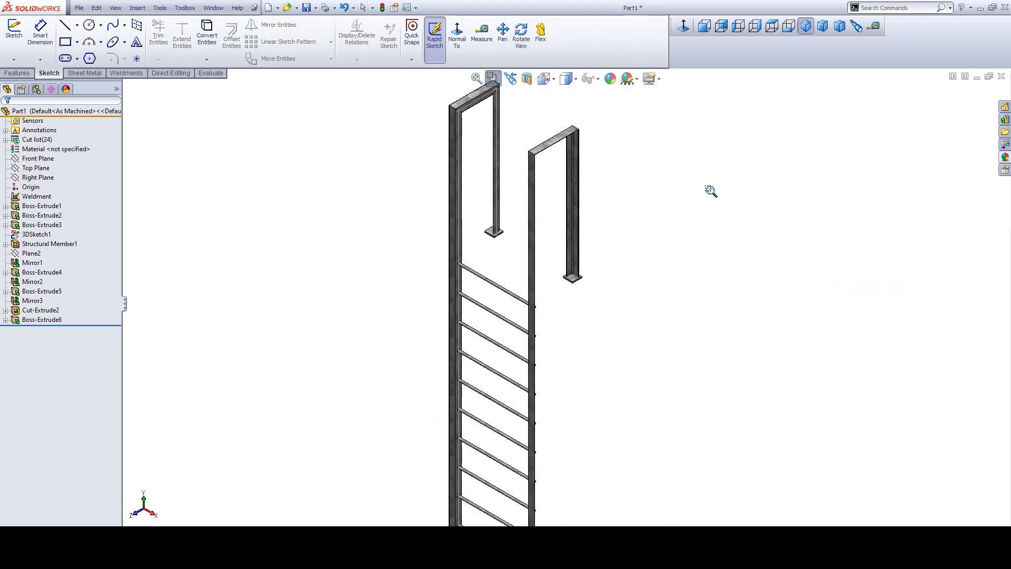
pyautogui.scroll(-2, 630, 163)
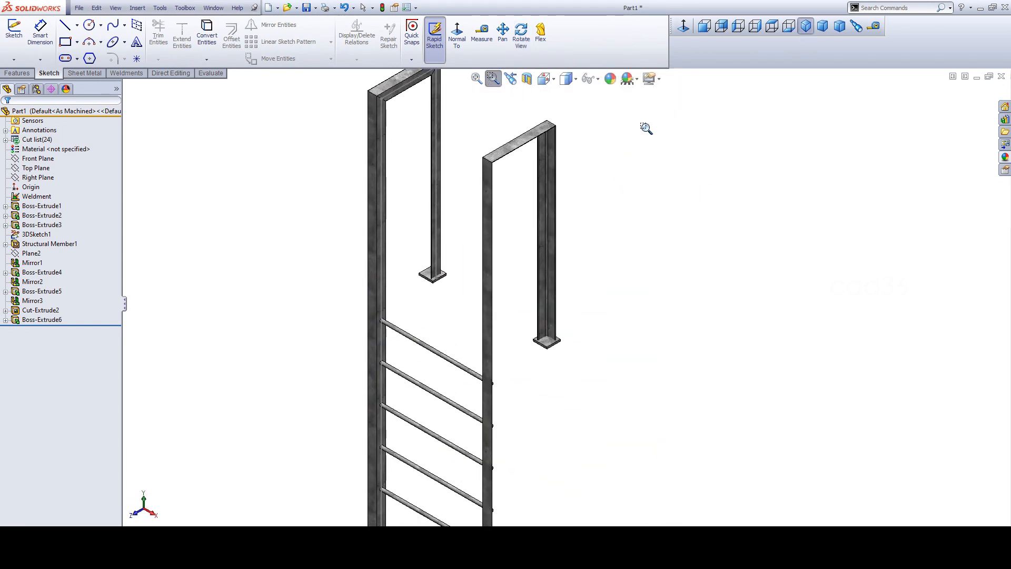
pyautogui.rightClick(621, 120)
pyautogui.click(652, 184)
pyautogui.moveTo(652, 187); pyautogui.dragTo(654, 219)
pyautogui.rightClick(655, 219)
pyautogui.click(662, 223)
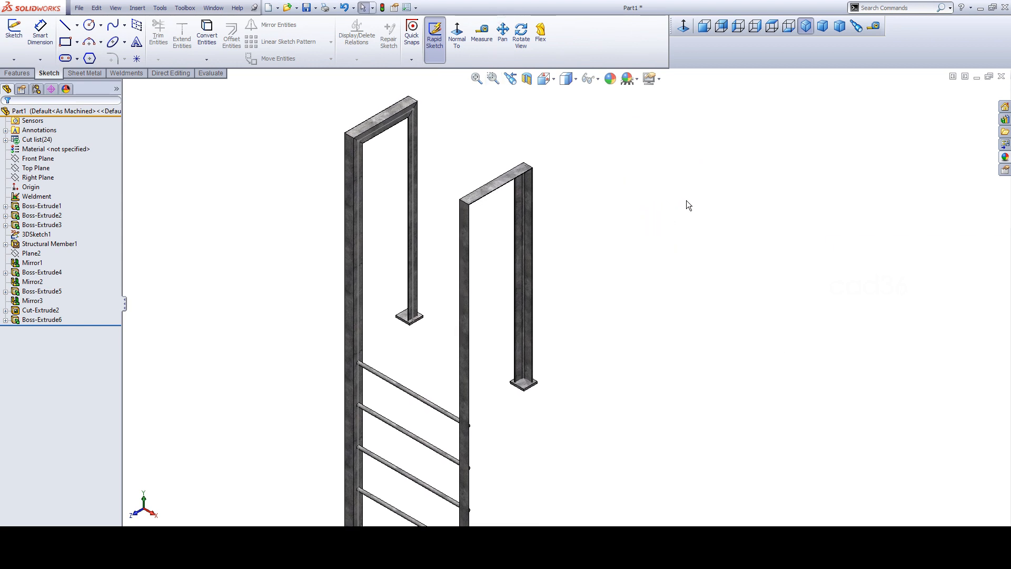